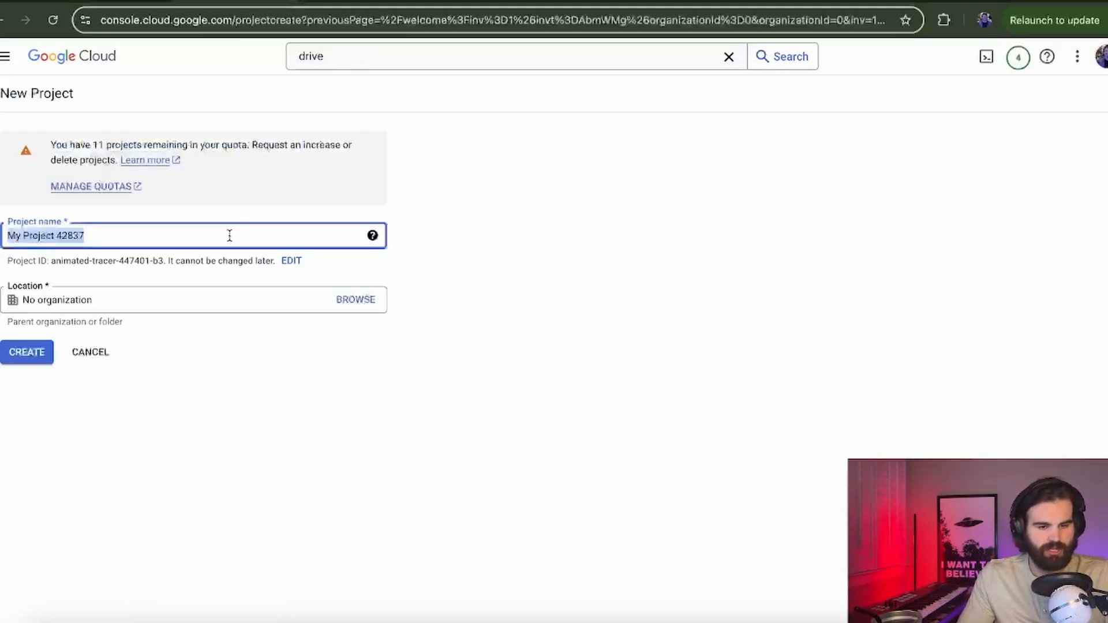
# Step: Name the new Google Cloud project N8N TEST and create it
pyautogui.press('BackSpace')
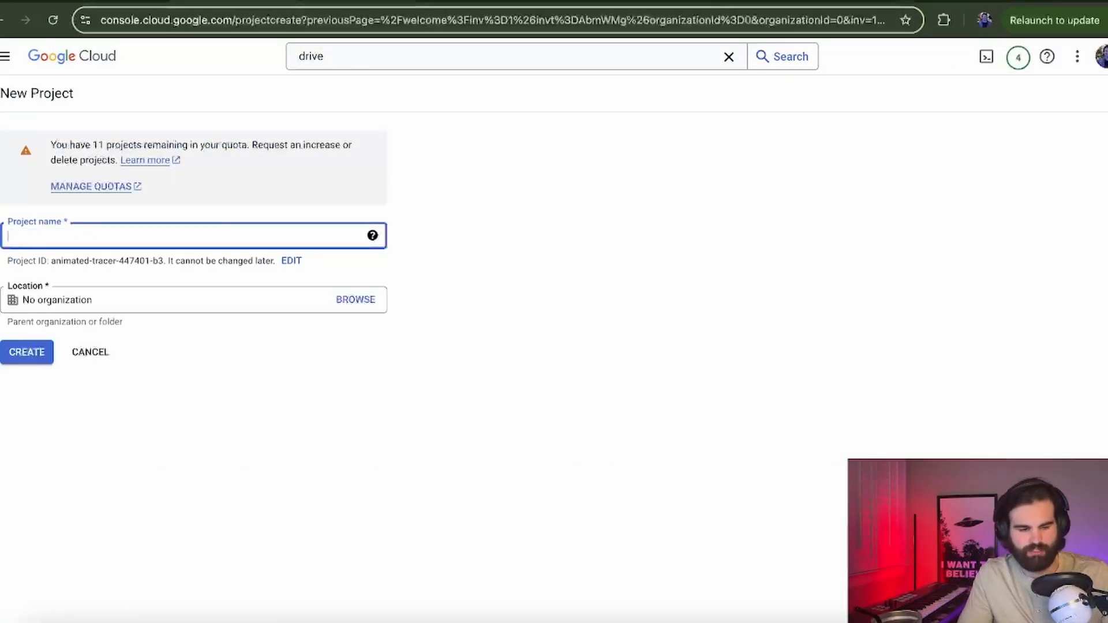
pyautogui.write('N8N TEST')
pyautogui.click(168, 294)
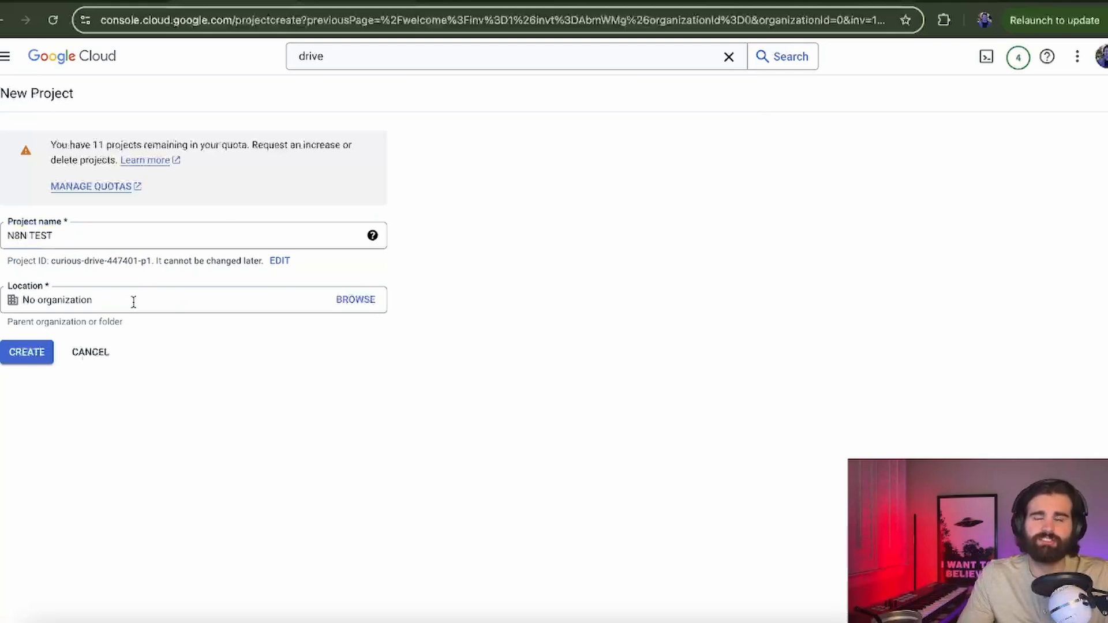
pyautogui.click(14, 348)
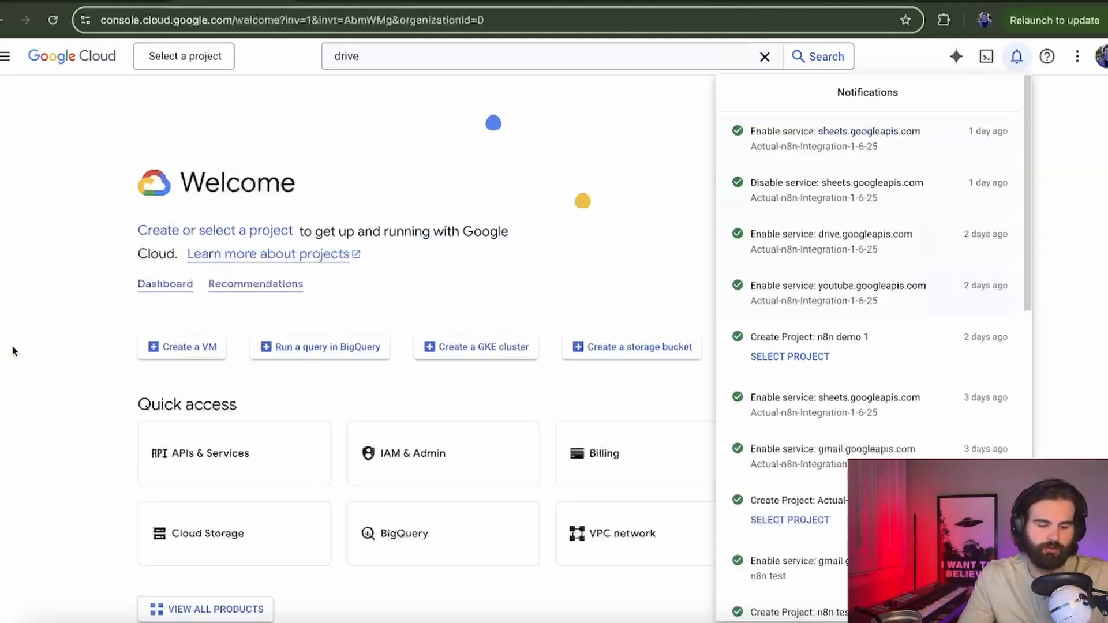
# Step: Select the newly created N8N TEST project from the notifications list
pyautogui.click(12, 347)
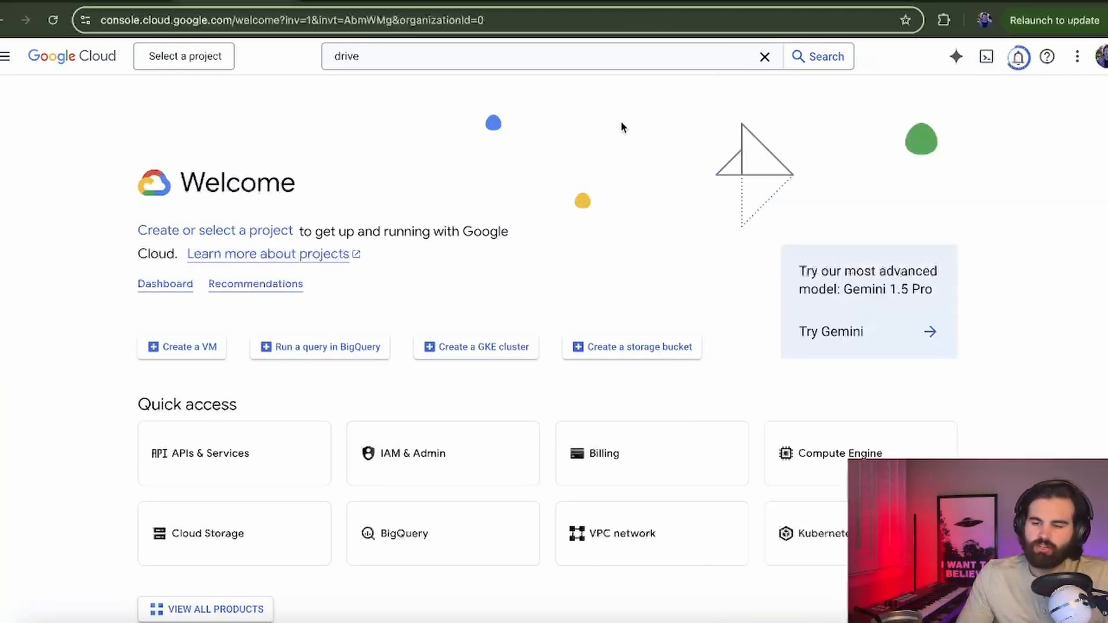
pyautogui.click(1017, 57)
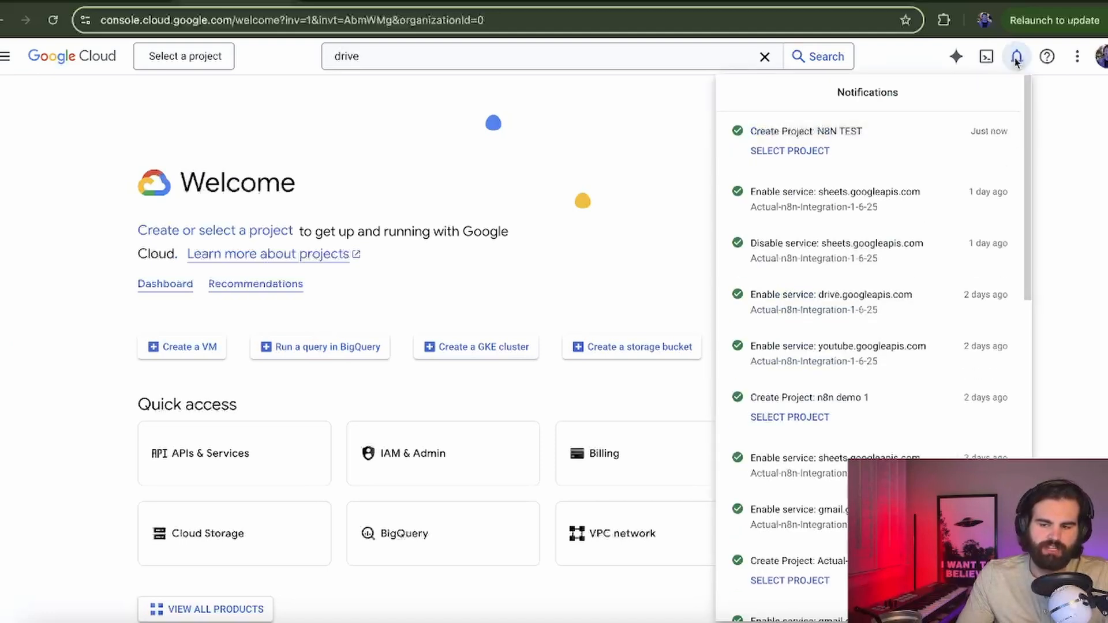
pyautogui.click(799, 152)
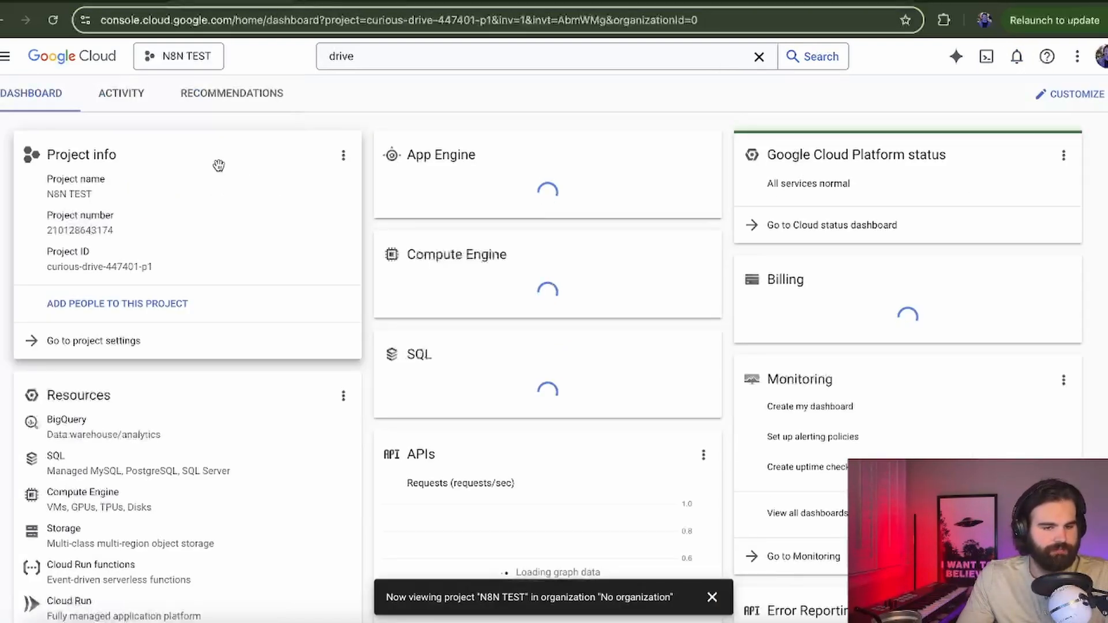
# Step: In APIs & Services, set the OAuth consent screen user type to External and create it
pyautogui.scroll(-1, 207, 240)
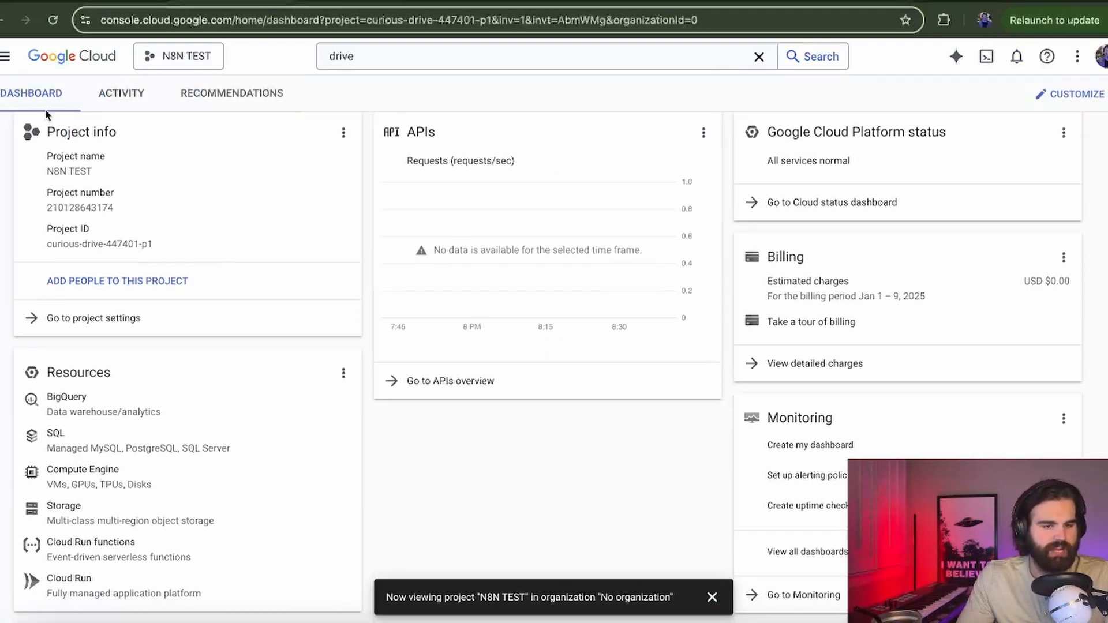
pyautogui.click(6, 66)
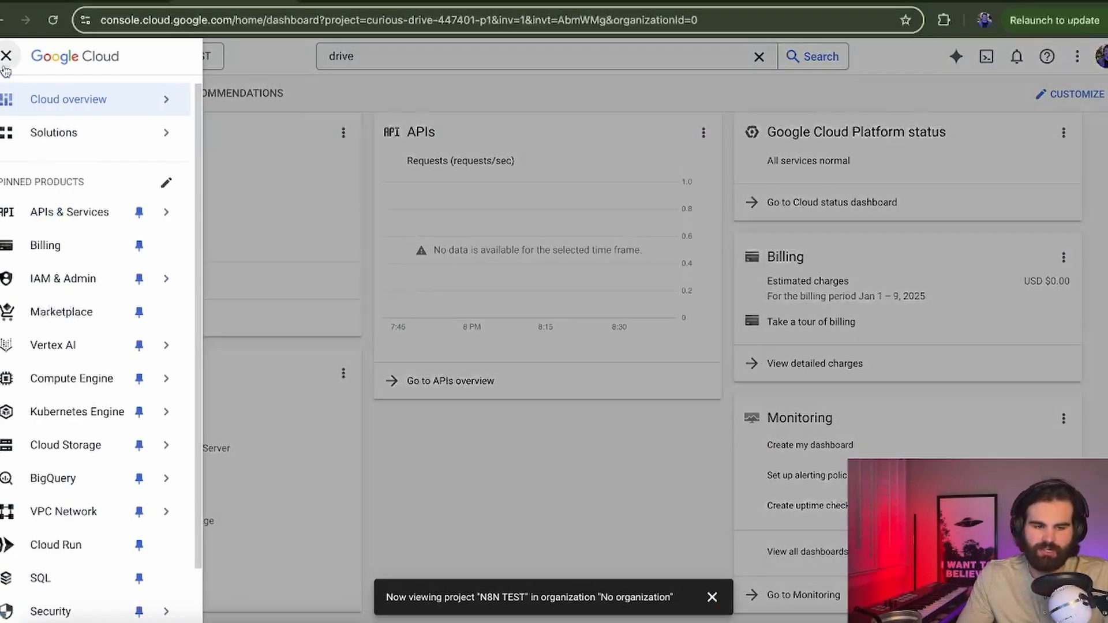
pyautogui.click(63, 213)
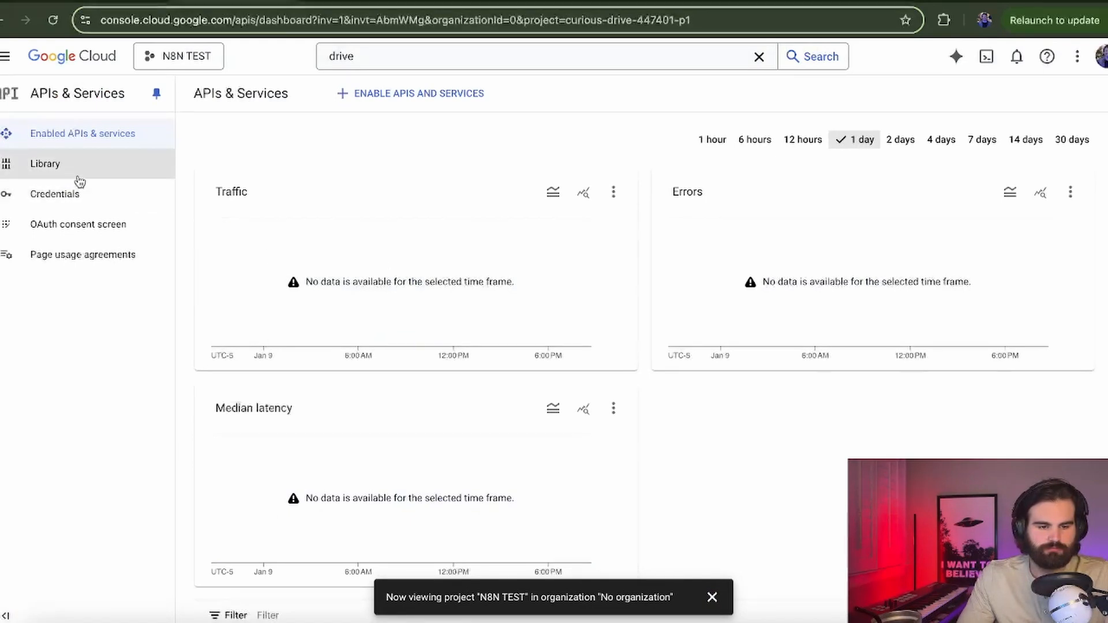
pyautogui.click(85, 222)
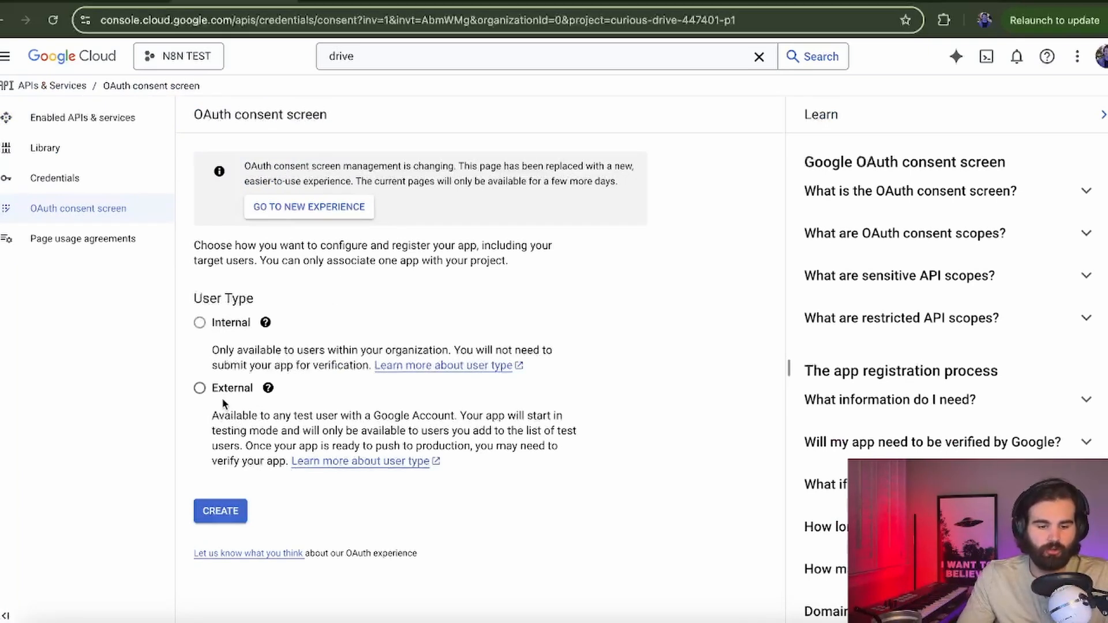
pyautogui.moveTo(202, 329)
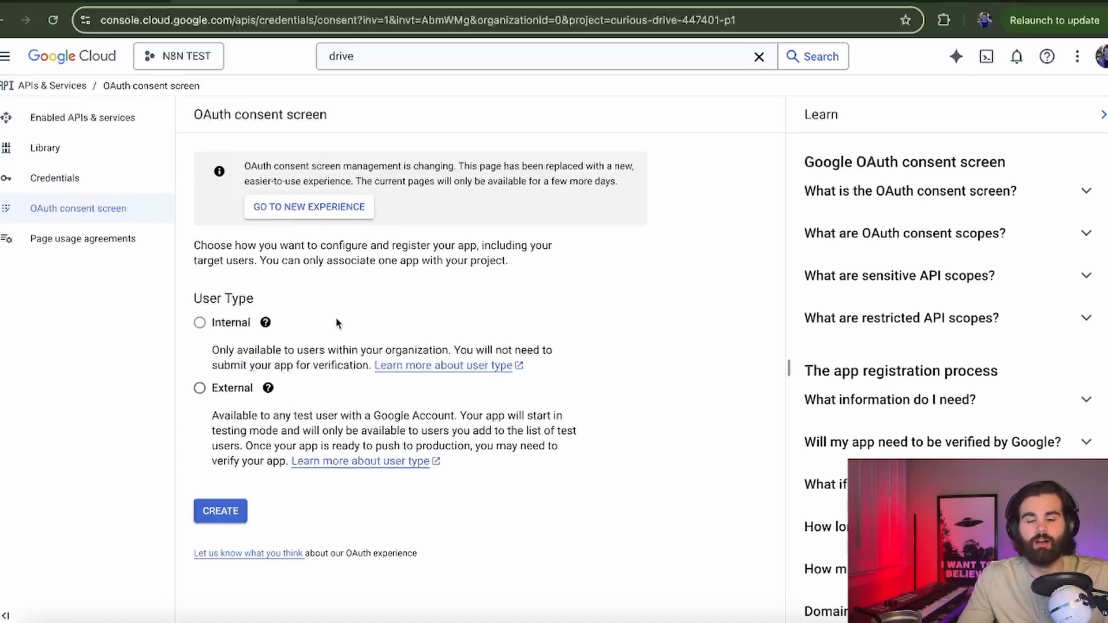
pyautogui.click(199, 388)
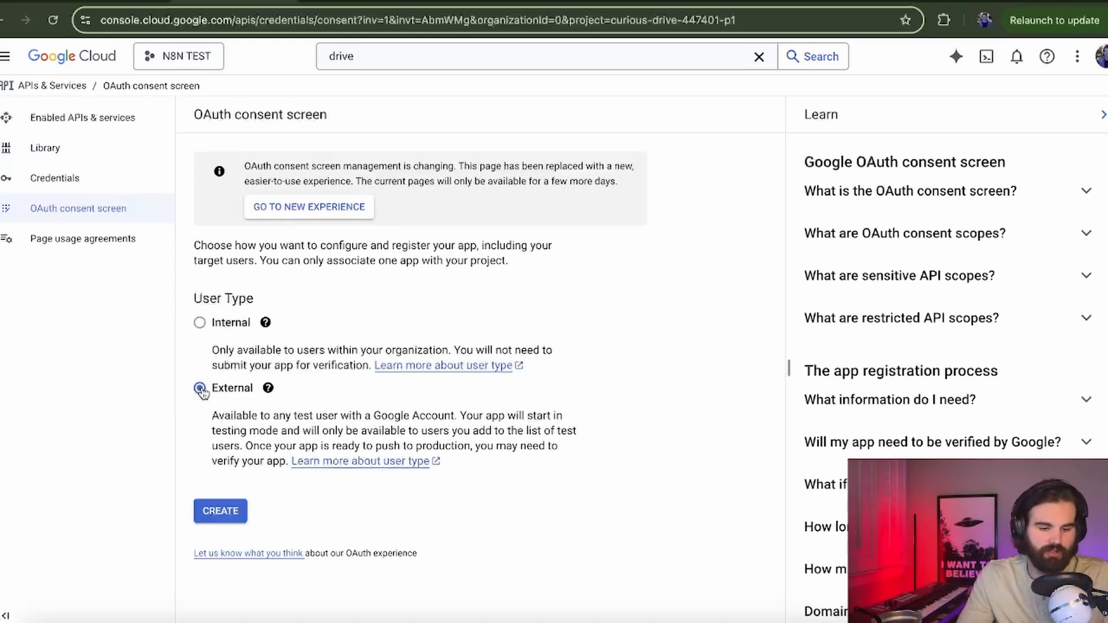
# Step: Name the app N8N TEST CONFIGURATIONS and use the account's address as support email
pyautogui.click(219, 511)
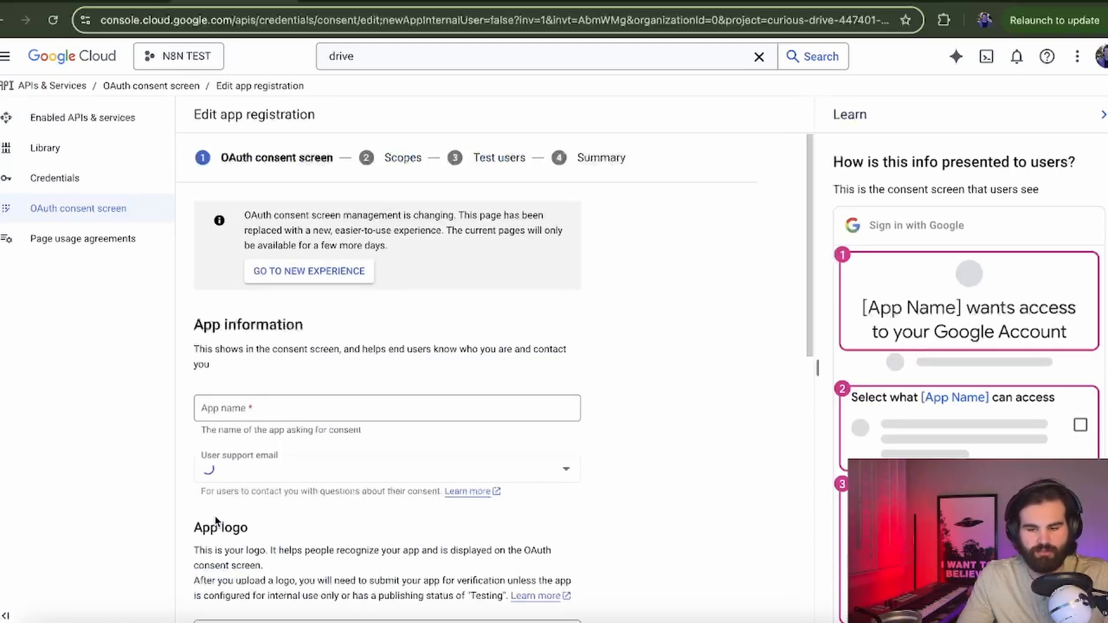
pyautogui.scroll(-1, 359, 353)
pyautogui.click(361, 353)
pyautogui.write('N8N TEST CONFIGURATIONS')
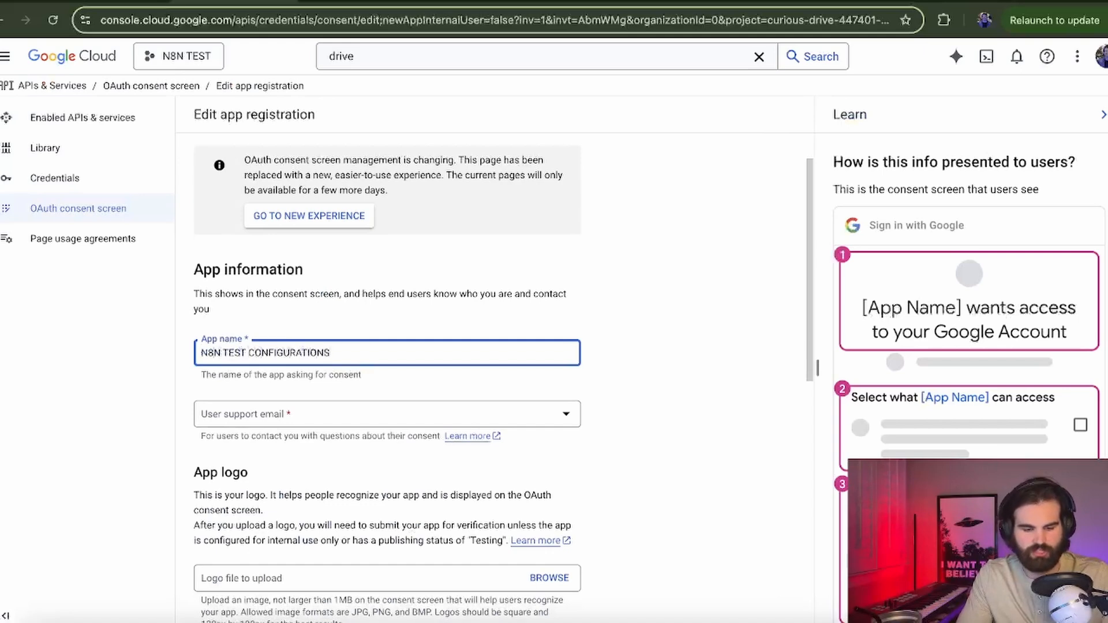
pyautogui.click(366, 409)
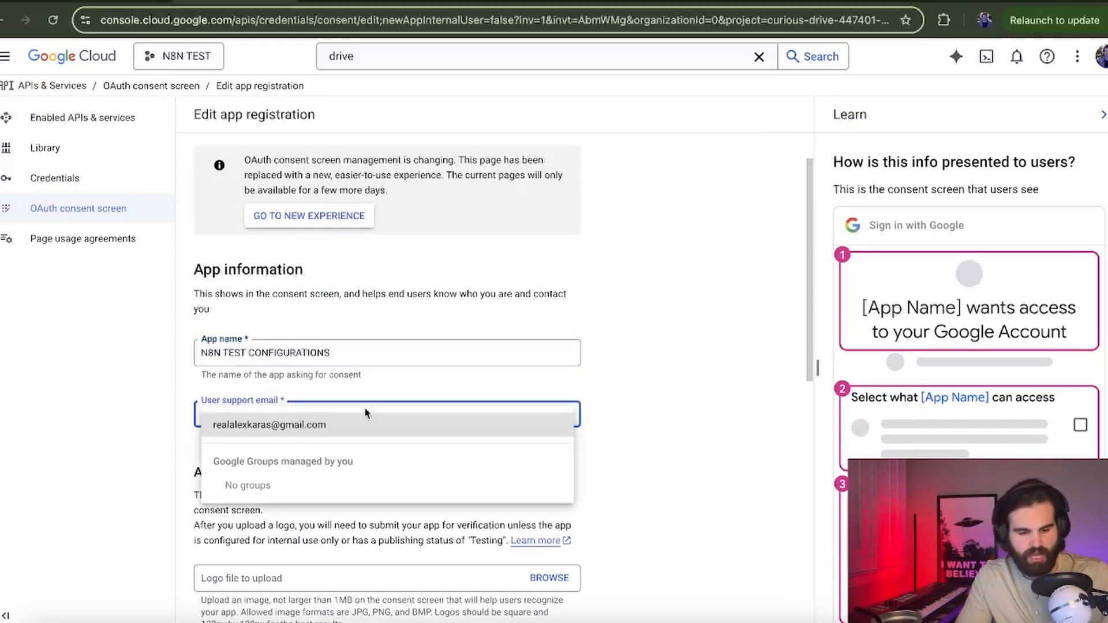
pyautogui.click(331, 424)
# Step: Add an empty authorized domain entry, then view the n8n workflow's full web address
pyautogui.scroll(-4, 332, 424)
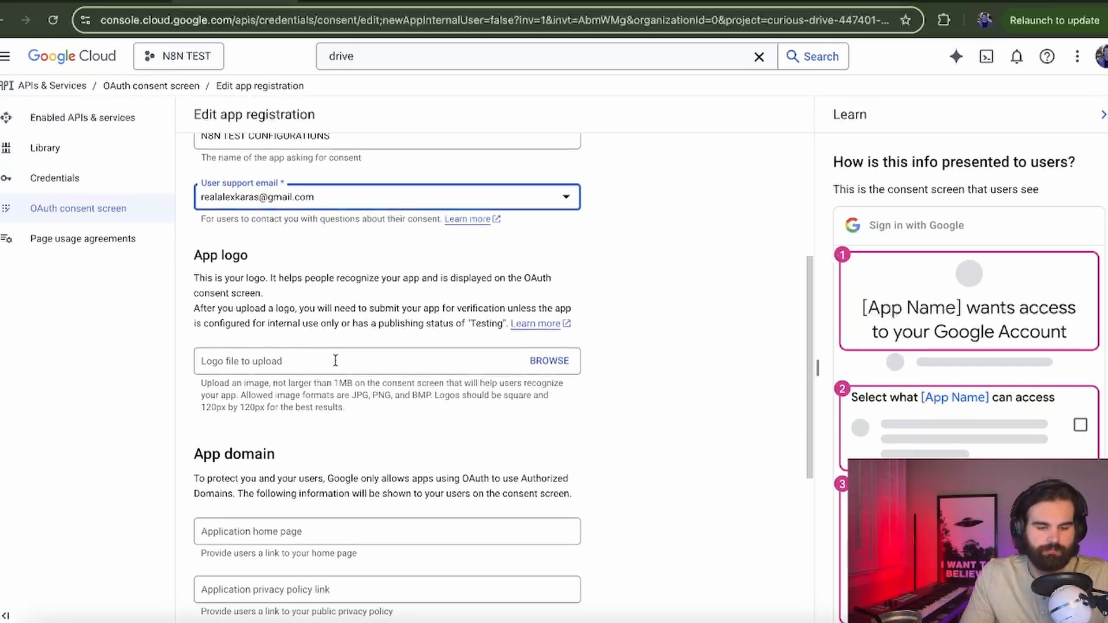
pyautogui.scroll(-6, 335, 359)
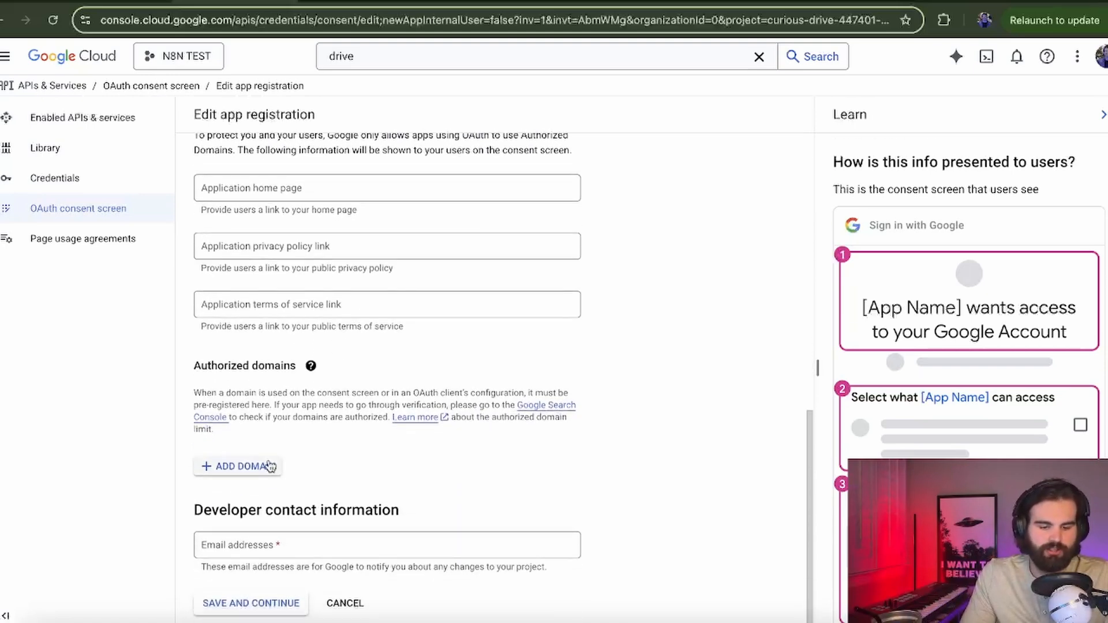
pyautogui.click(268, 466)
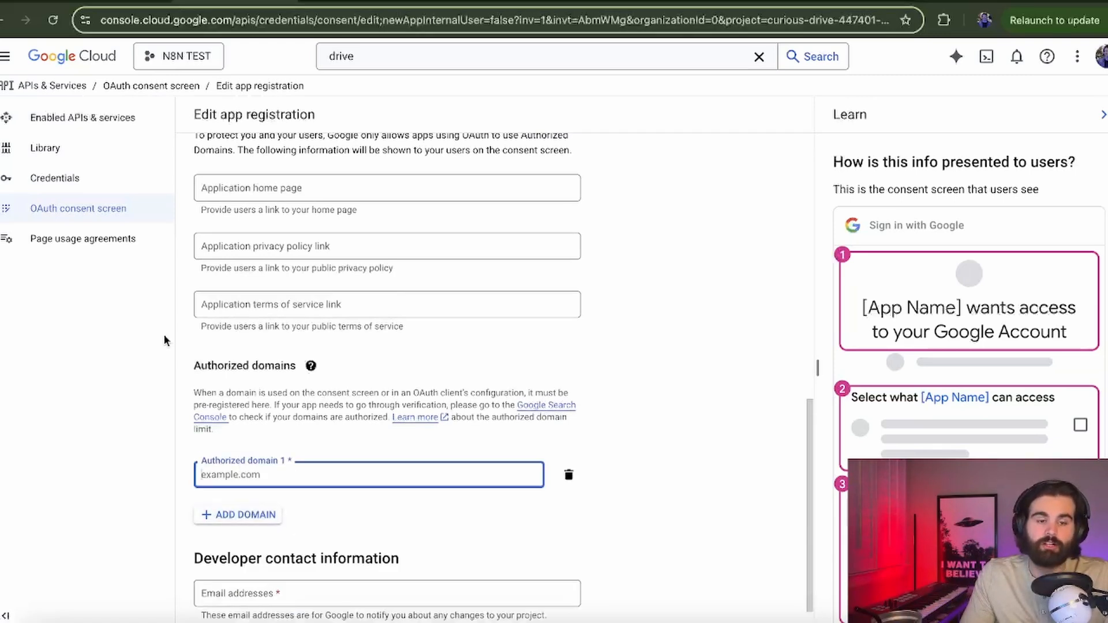
pyautogui.click(103, 2)
pyautogui.click(199, 19)
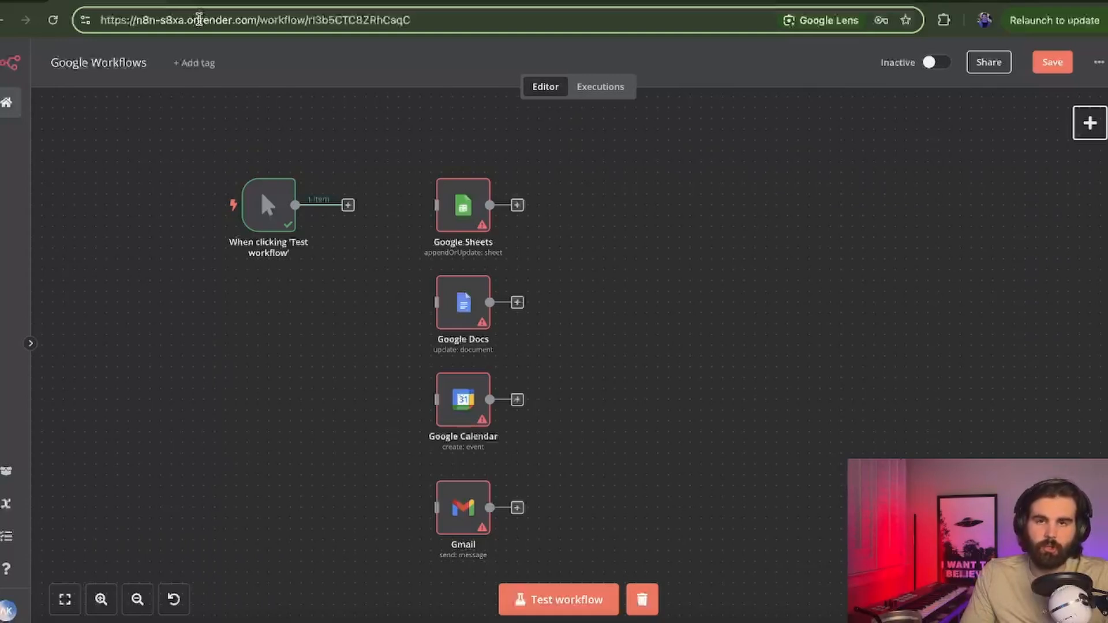
# Step: Select the render.com domain from the n8n workflow's address for reuse in Google Cloud
pyautogui.moveTo(199, 21); pyautogui.dragTo(254, 23)
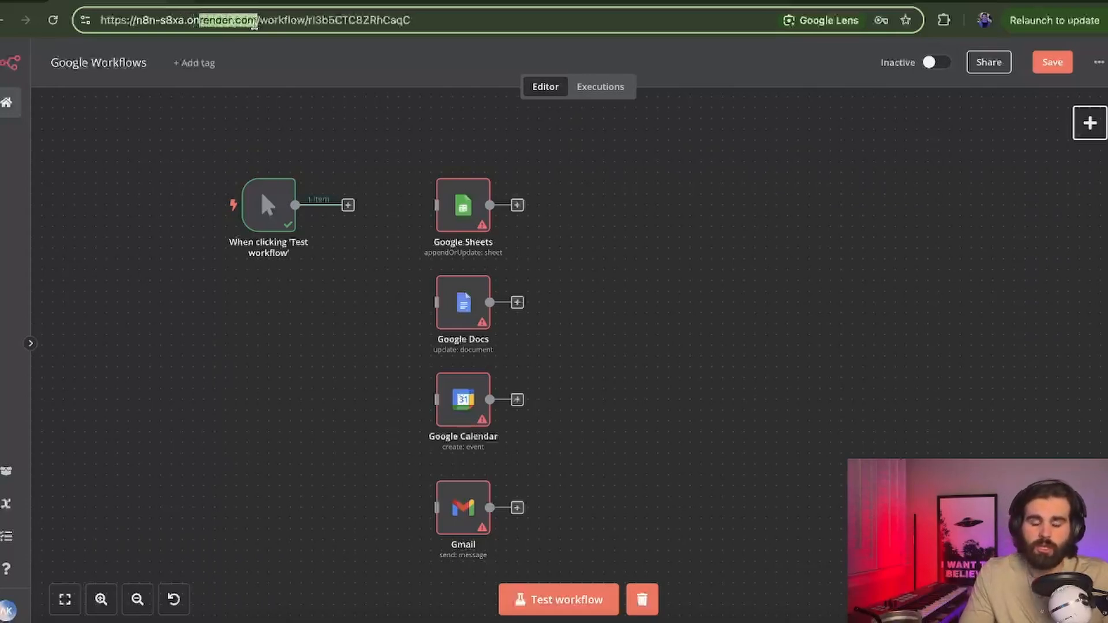
pyautogui.moveTo(200, 24); pyautogui.dragTo(256, 29)
pyautogui.click(256, 29)
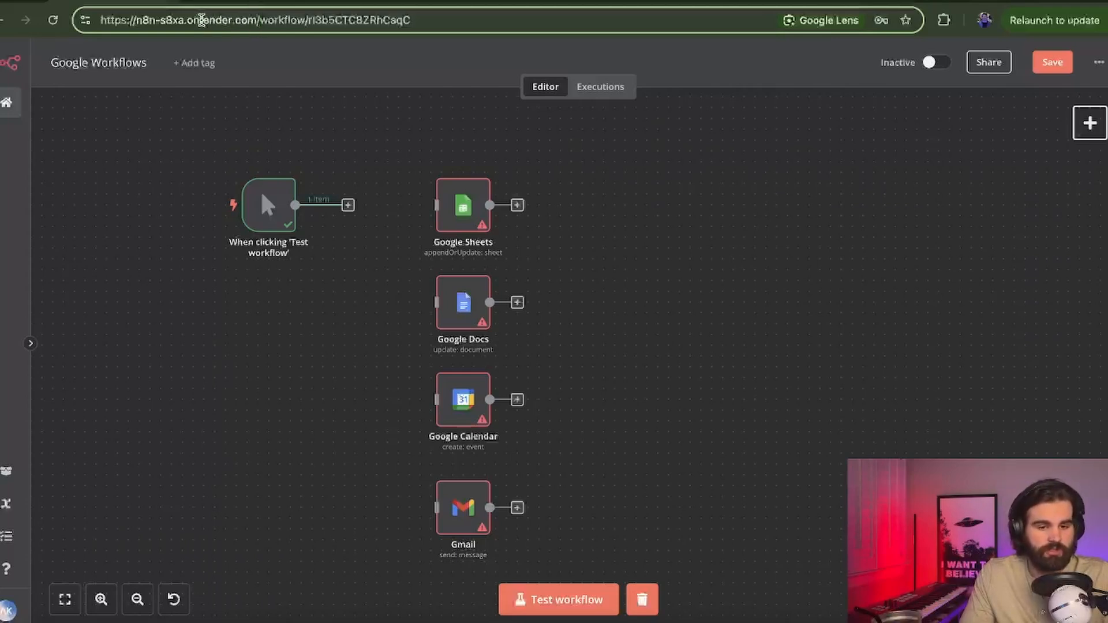
pyautogui.moveTo(200, 20); pyautogui.dragTo(258, 21)
pyautogui.hotkey('ctrl', 'c')
pyautogui.click(238, 2)
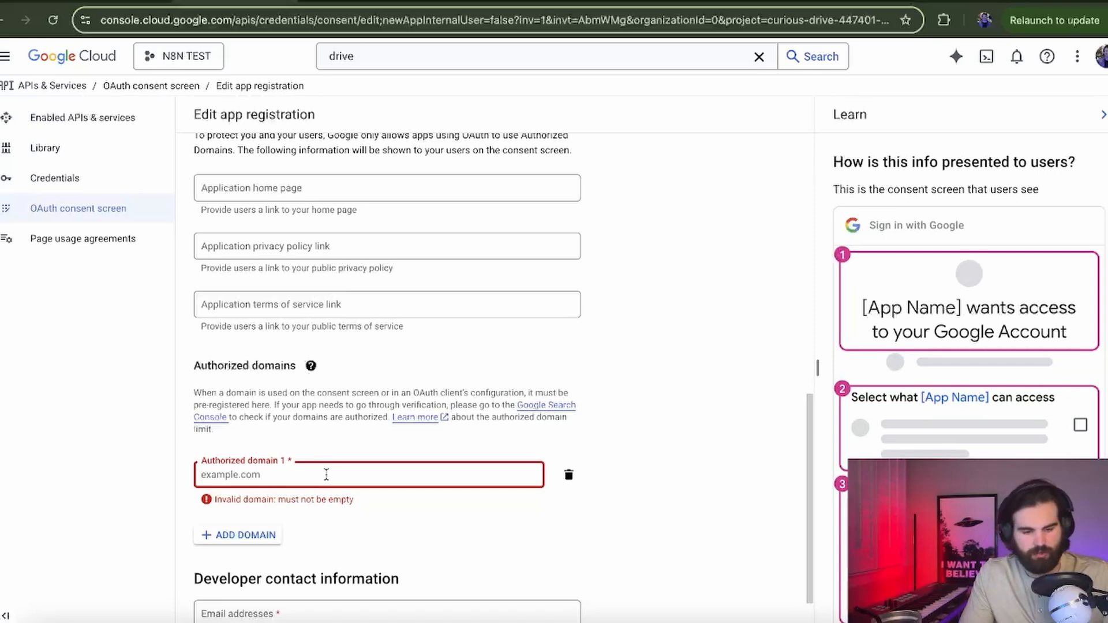
# Step: Paste render.com as authorized domain, fill the developer contact e-mail, and save app information
pyautogui.hotkey('ctrl', 'v')
pyautogui.scroll(-1, 326, 474)
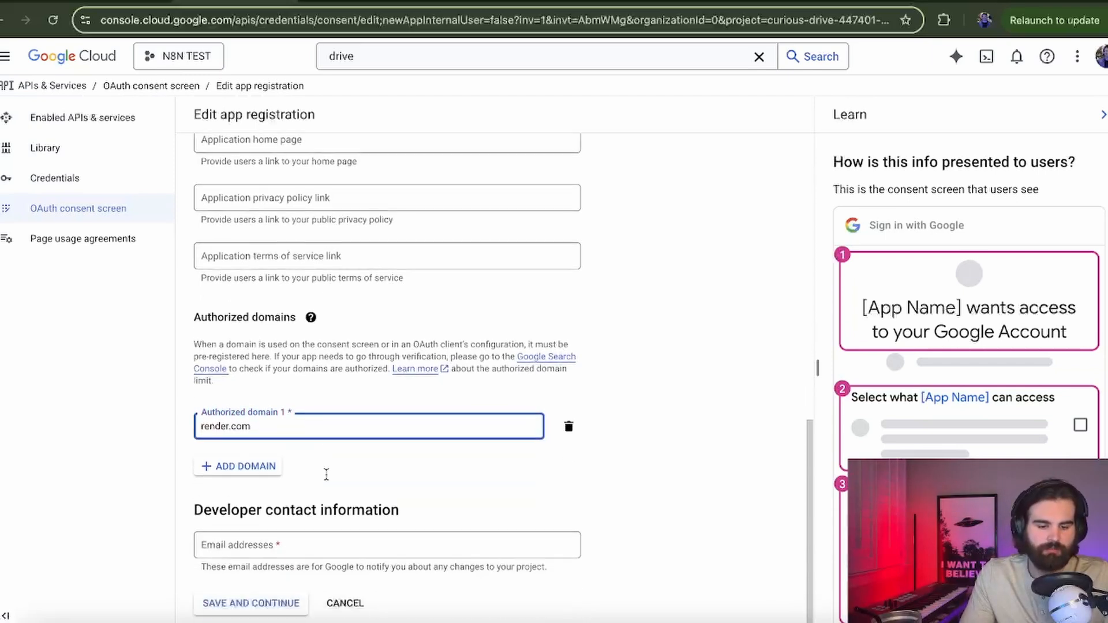
pyautogui.click(347, 551)
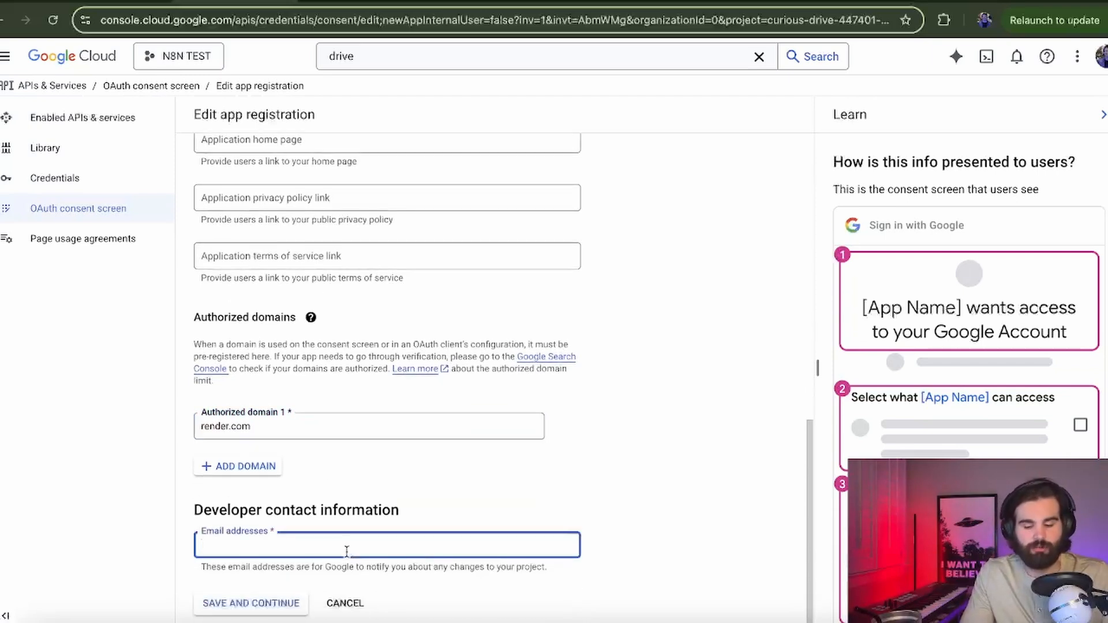
pyautogui.hotkey('ctrl', 'v')
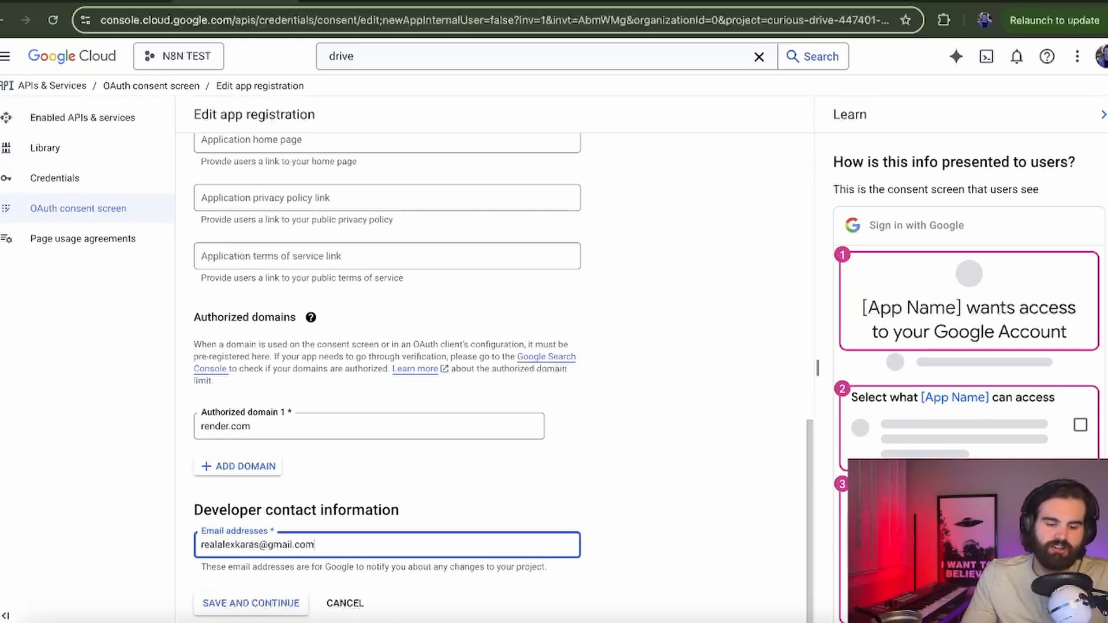
pyautogui.click(266, 611)
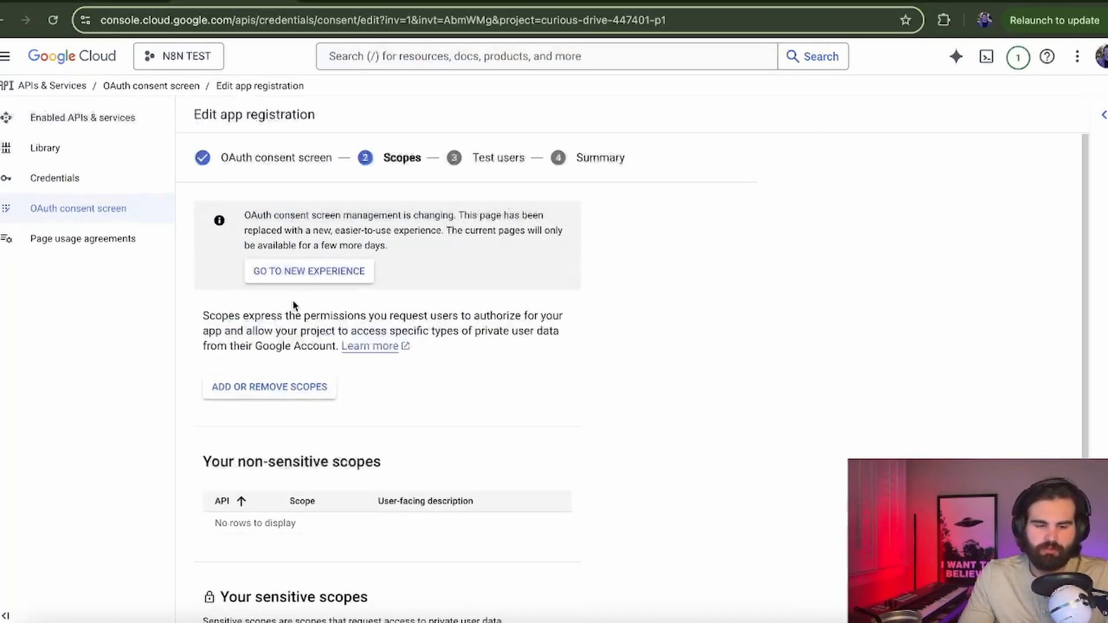
# Step: Skip scopes, add the account's Gmail address as a test user, and save
pyautogui.scroll(-5, 295, 307)
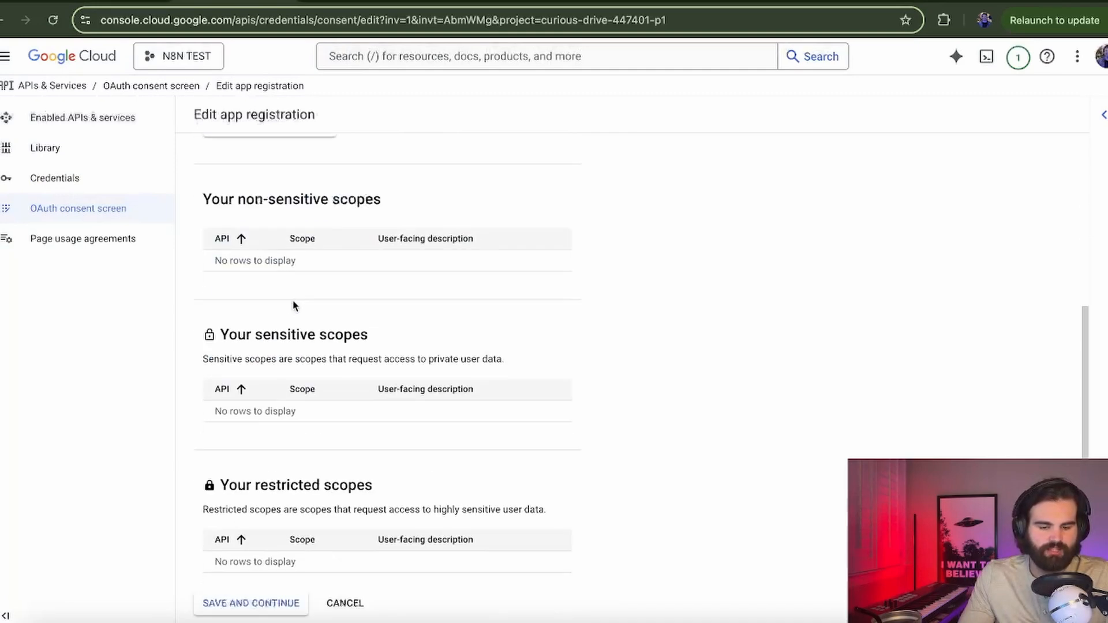
pyautogui.click(248, 603)
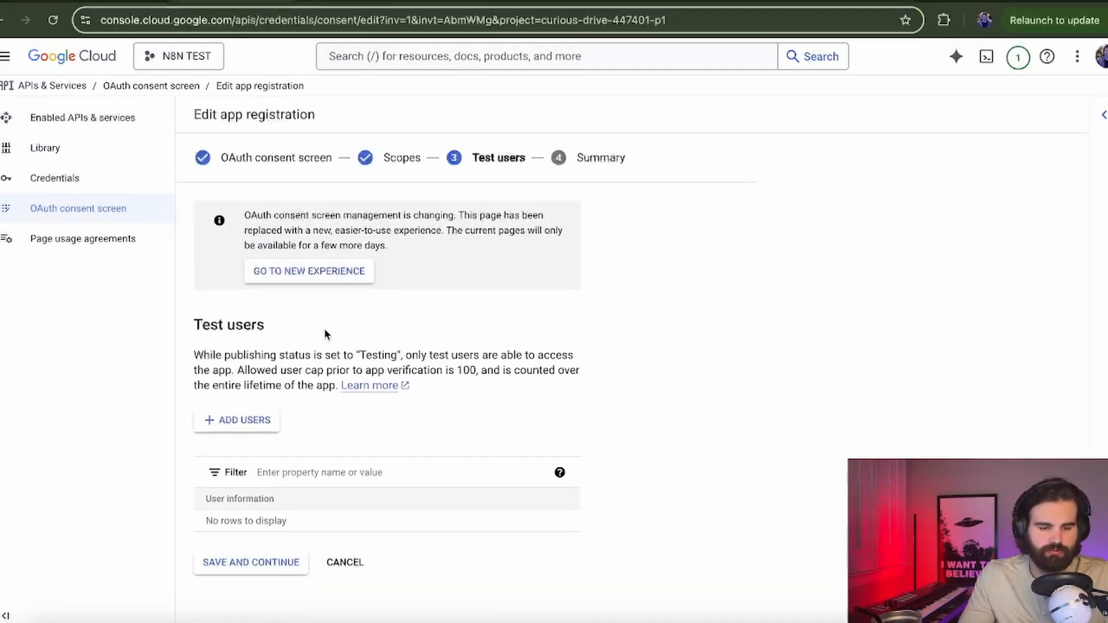
pyautogui.click(256, 418)
pyautogui.click(630, 201)
pyautogui.write('Rea')
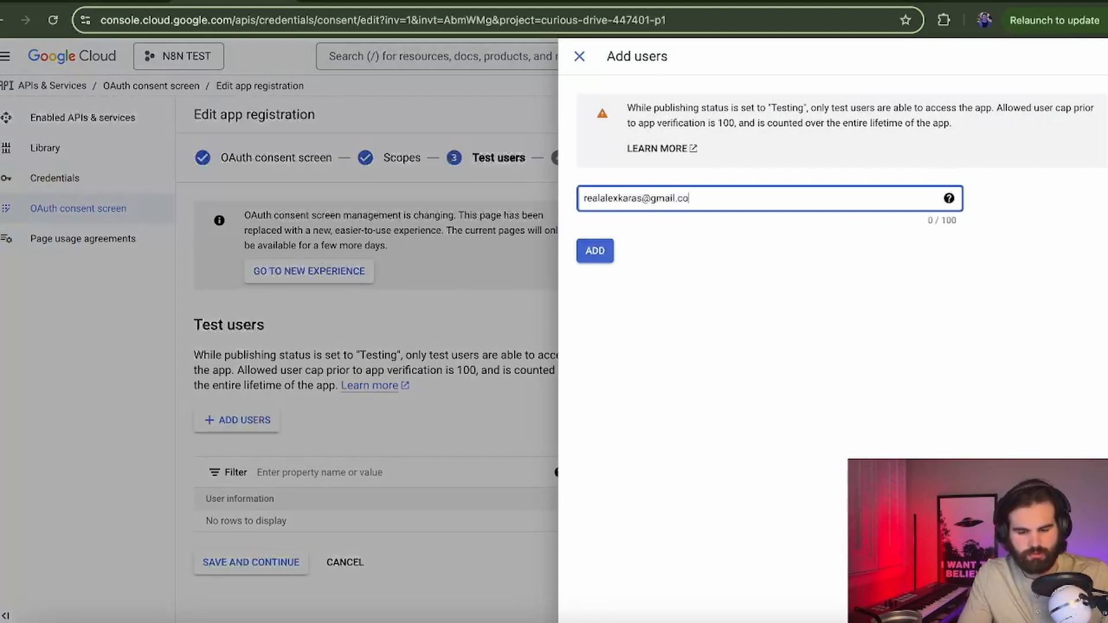
pyautogui.click(595, 250)
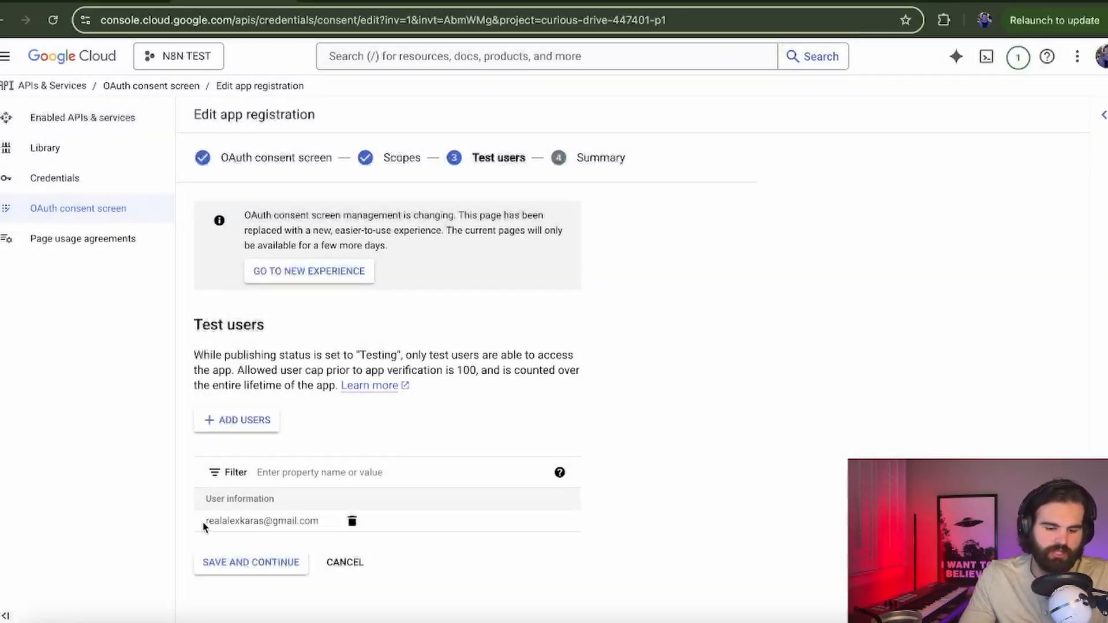
pyautogui.moveTo(203, 526); pyautogui.dragTo(317, 525)
pyautogui.click(267, 557)
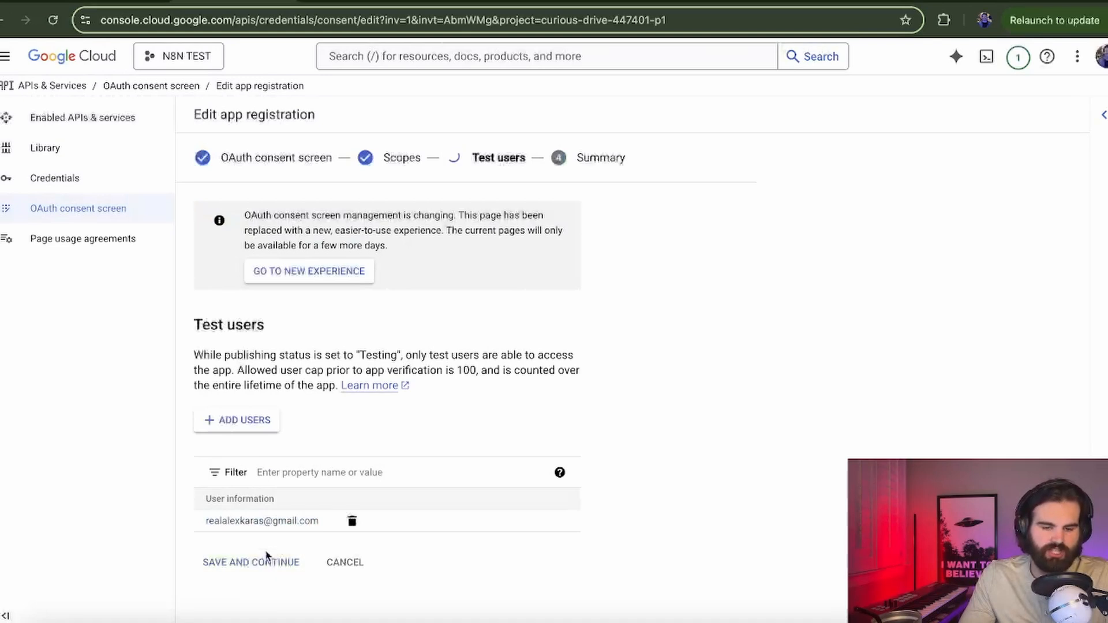
# Step: Start a Web application OAuth client ID named Web client 1 with an empty redirect URI entry
pyautogui.click(77, 192)
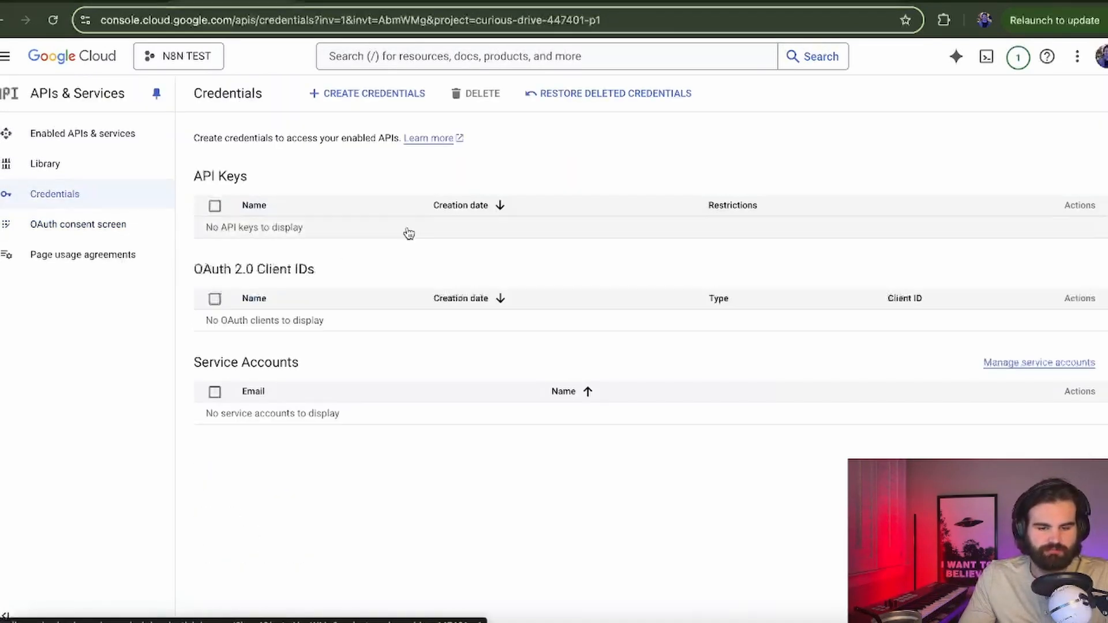
pyautogui.click(376, 98)
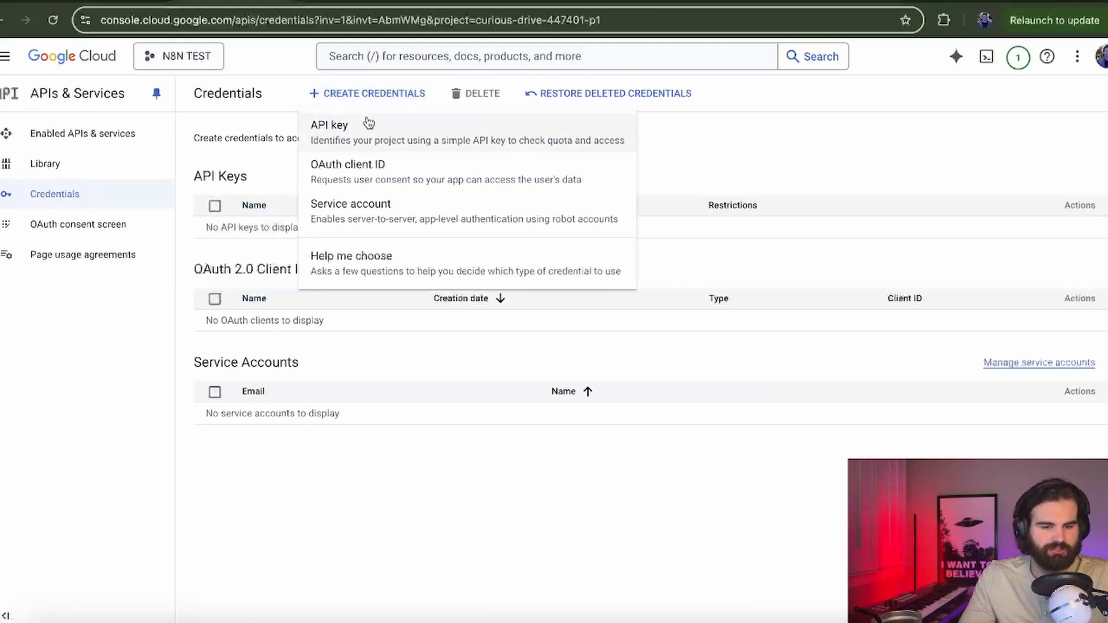
pyautogui.click(369, 173)
pyautogui.click(347, 227)
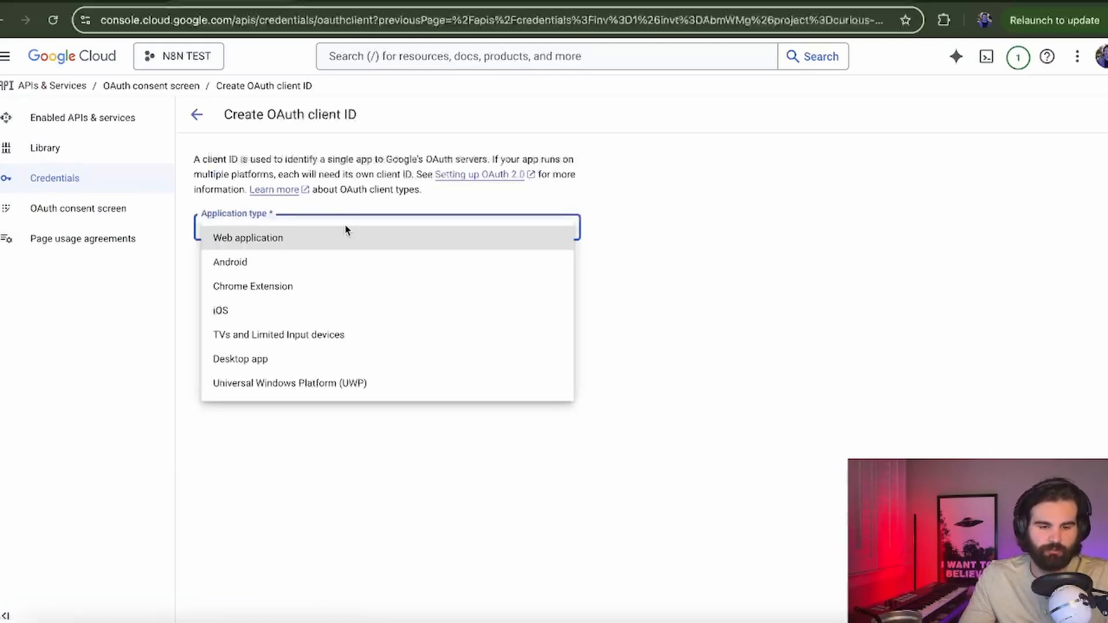
pyautogui.click(329, 242)
pyautogui.tripleClick(316, 265)
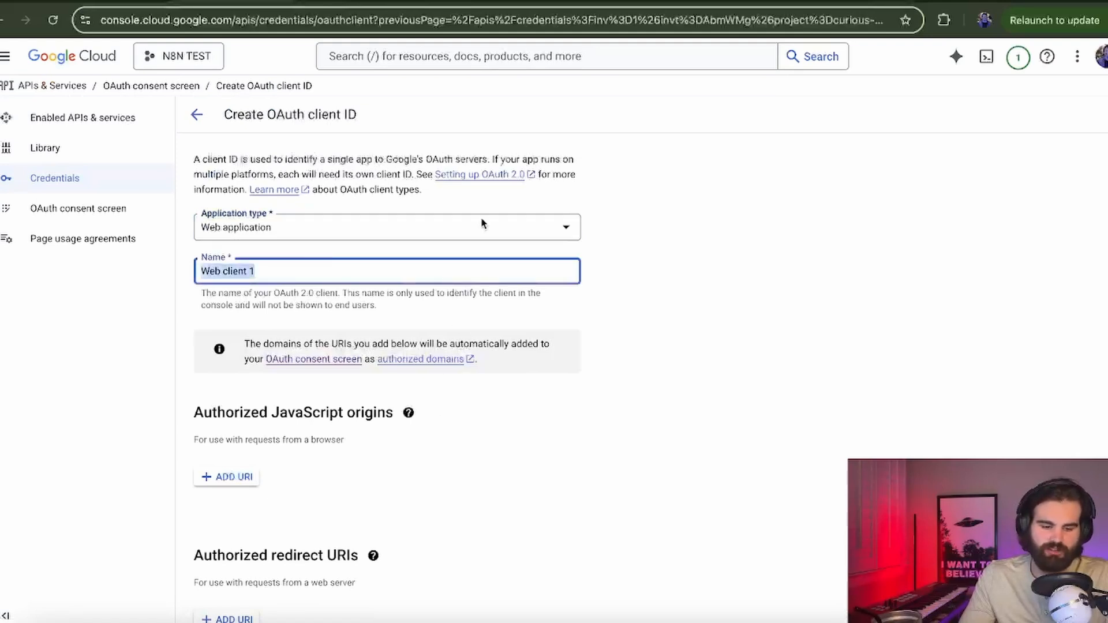
pyautogui.scroll(-2, 477, 233)
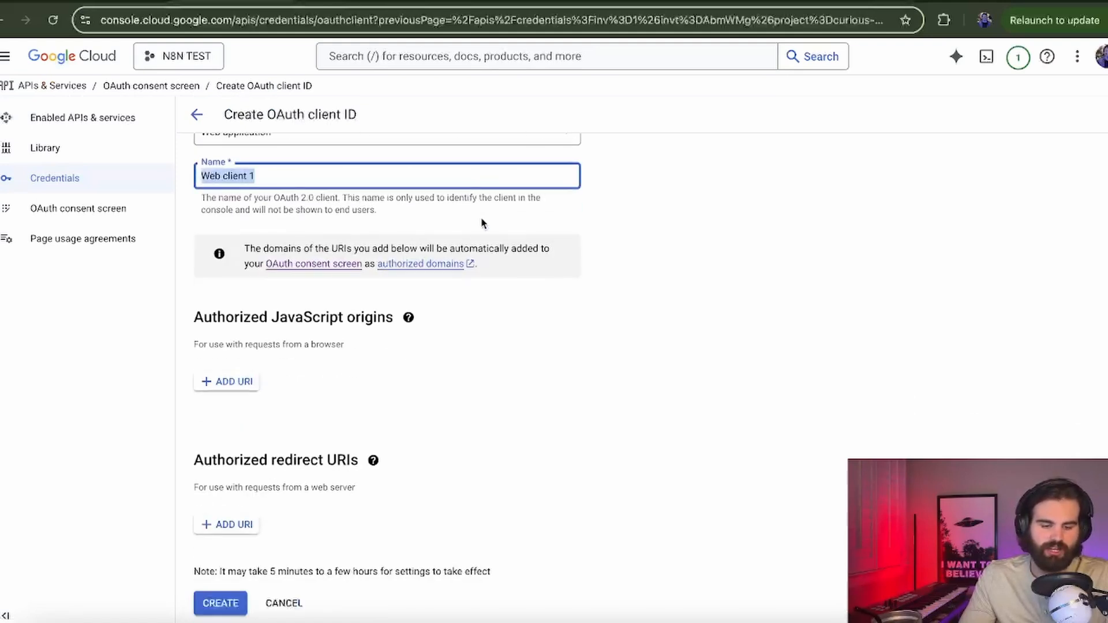
pyautogui.click(243, 526)
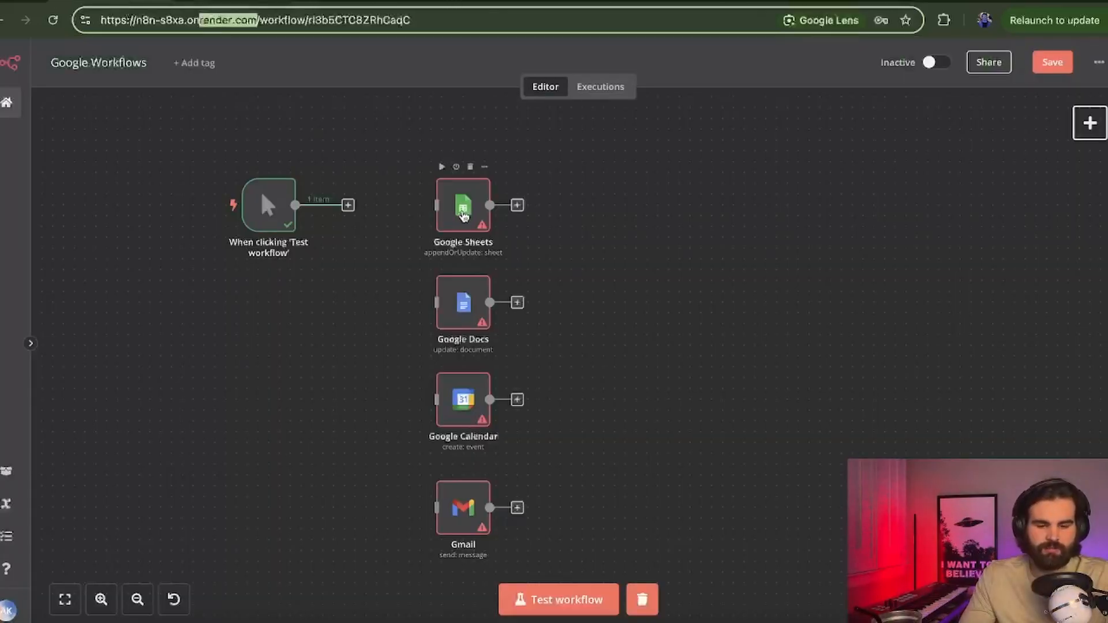
# Step: In n8n, open the Google Sheets node and start a new credential for it
pyautogui.click(462, 208)
pyautogui.doubleClick(465, 209)
pyautogui.click(564, 176)
pyautogui.click(556, 203)
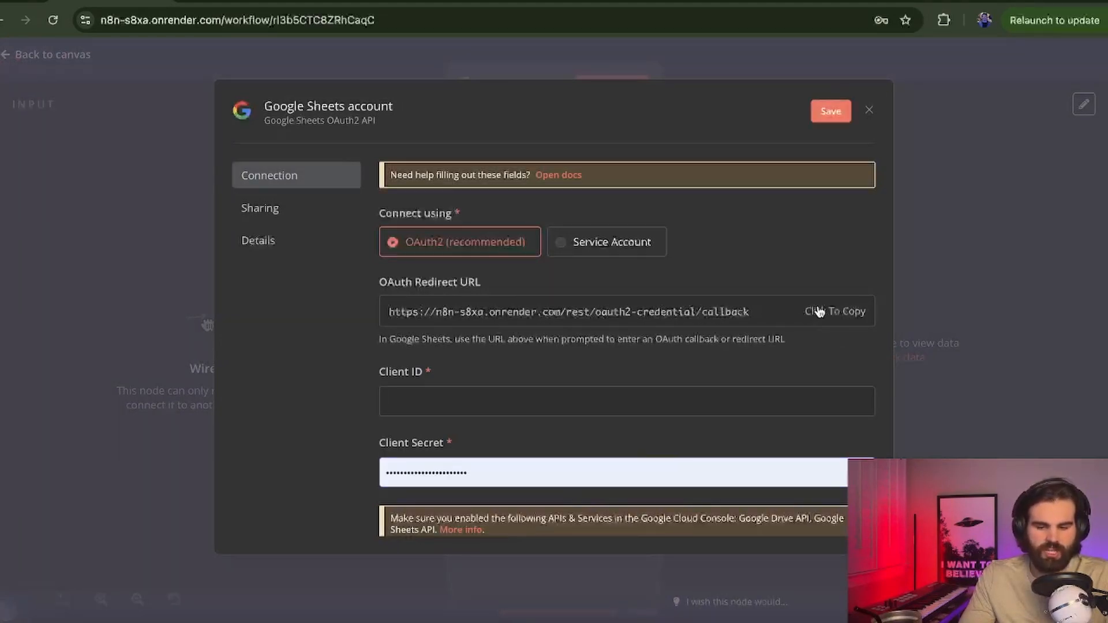
# Step: Paste n8n's callback URL as the authorized redirect URI and create the OAuth client
pyautogui.click(231, 2)
pyautogui.click(343, 532)
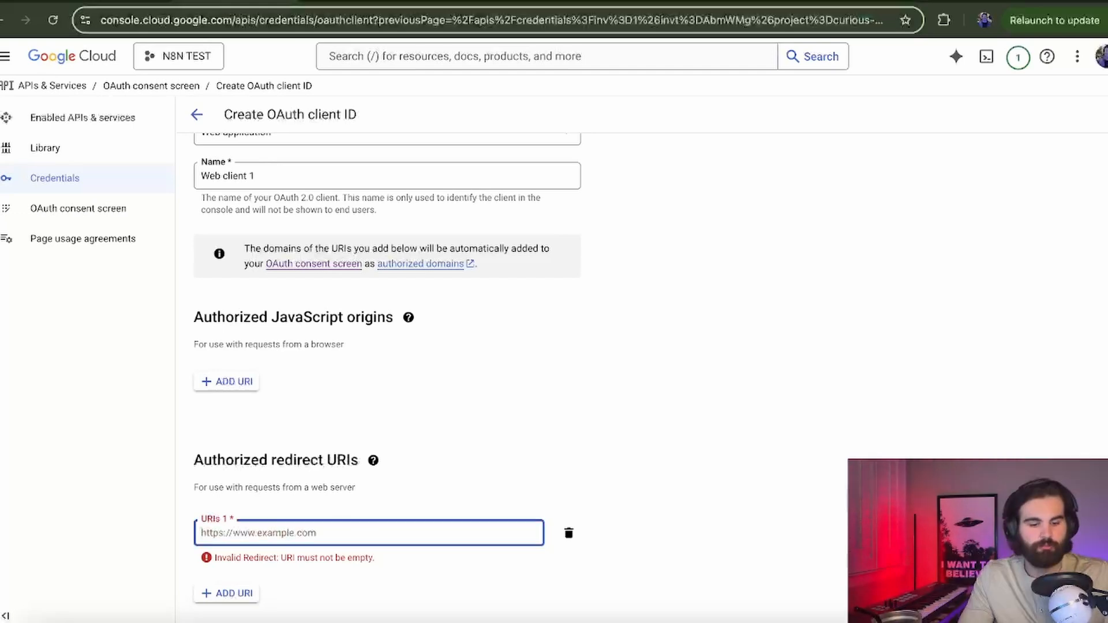
pyautogui.write('https://n8n-s8xa.onrender.com/rest/oauth2-credential/callback')
pyautogui.scroll(-1, 362, 556)
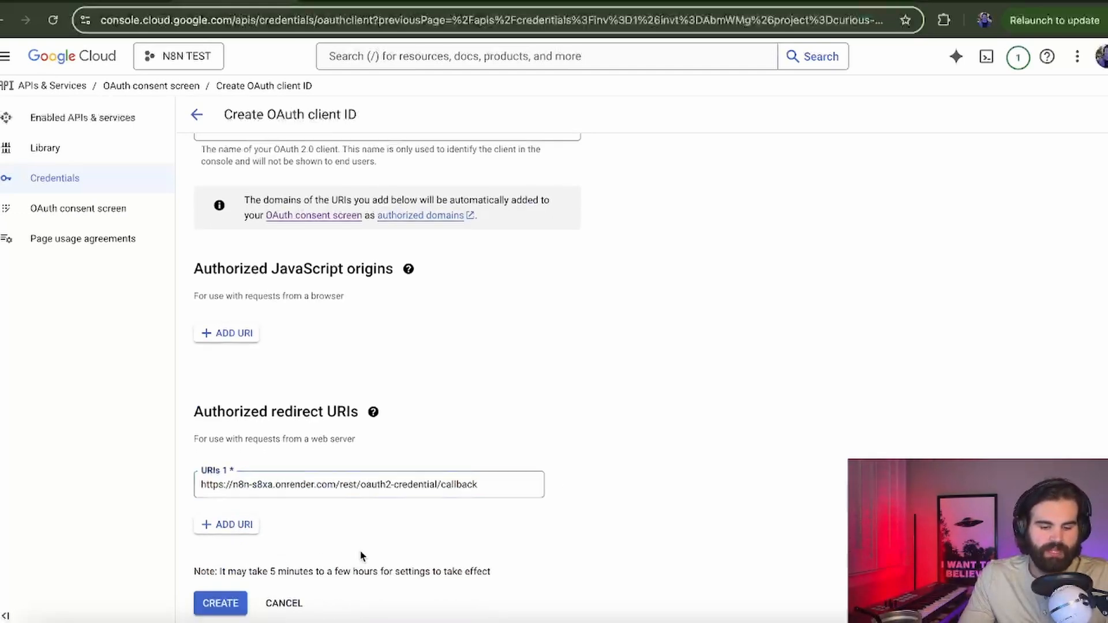
pyautogui.click(231, 603)
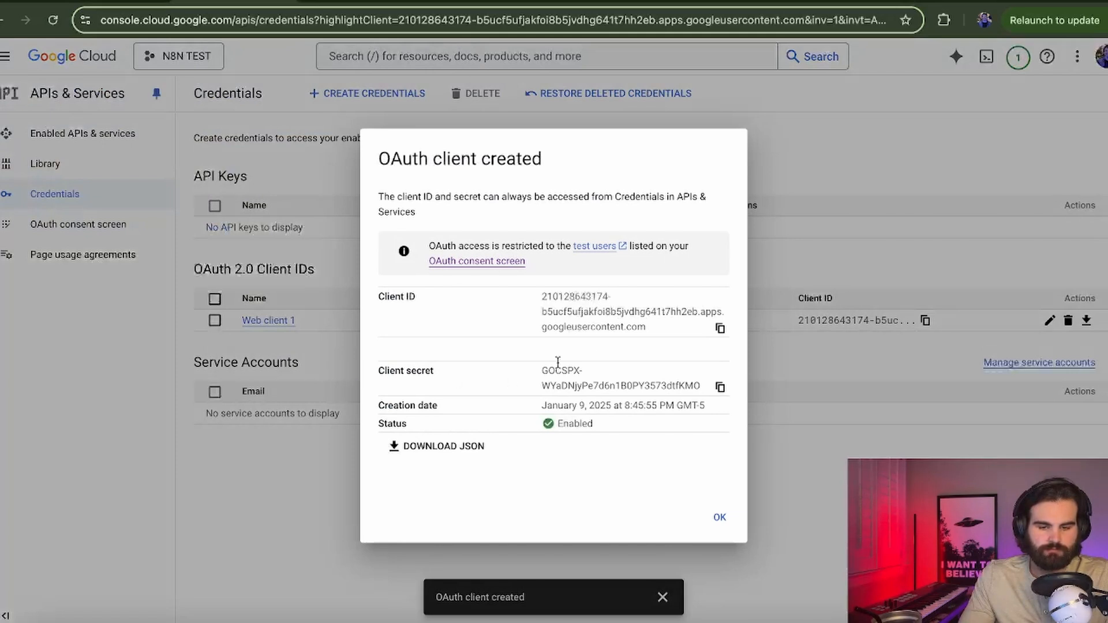
# Step: Copy Web client 1's Client ID and focus the Client ID field in n8n's credential
pyautogui.moveTo(534, 297); pyautogui.dragTo(649, 328)
pyautogui.moveTo(537, 370); pyautogui.dragTo(699, 382)
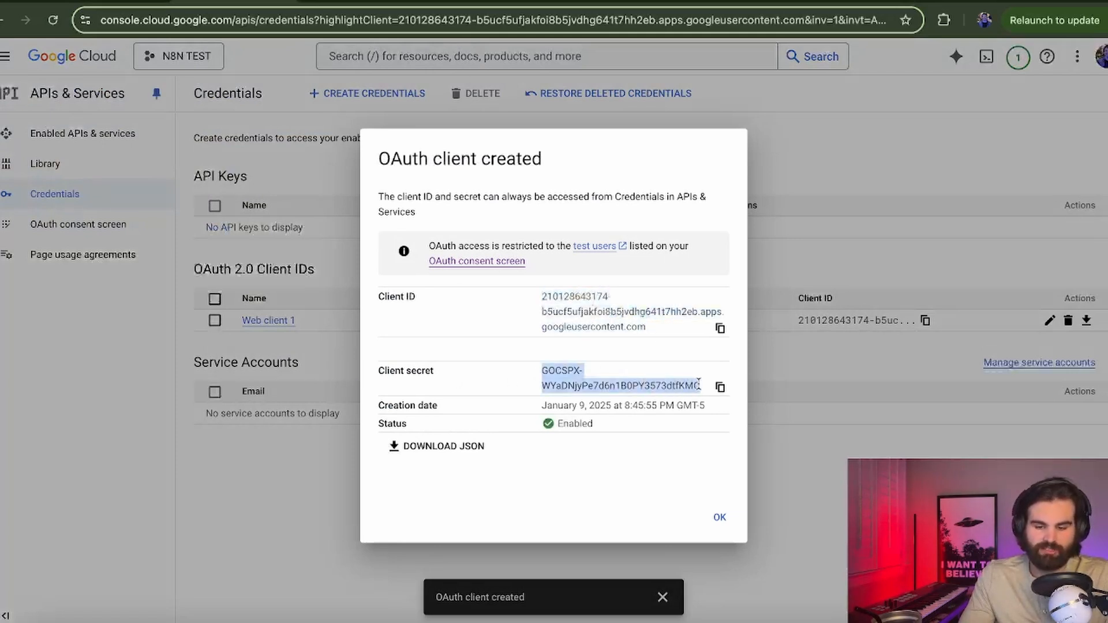
pyautogui.click(544, 296)
pyautogui.click(719, 329)
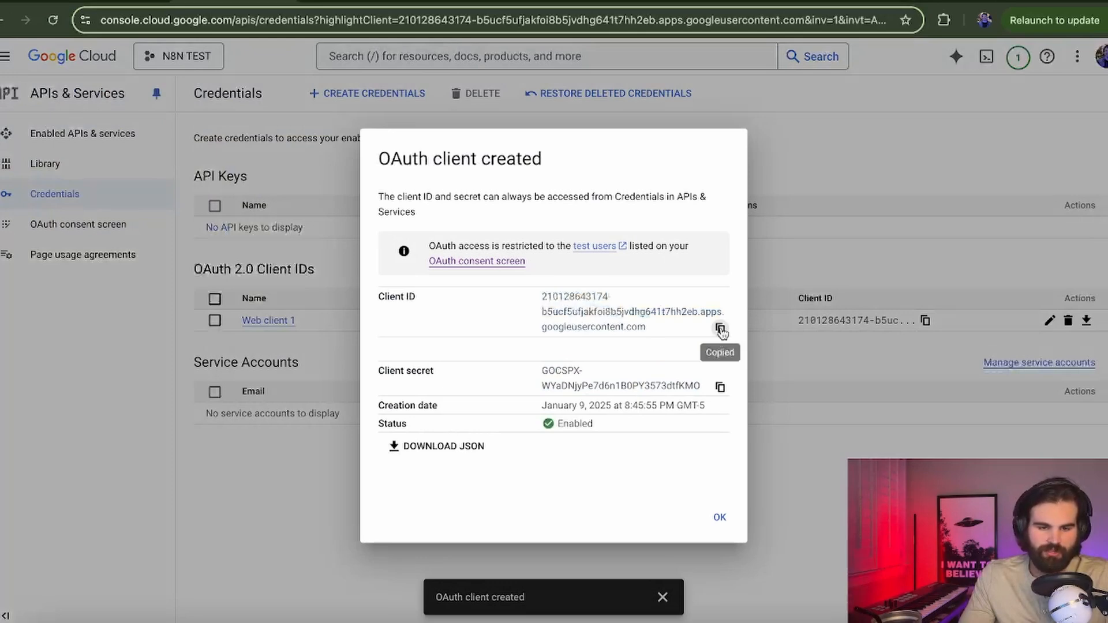
pyautogui.click(110, 2)
pyautogui.click(497, 397)
# Step: Paste the Client ID into the n8n credential and copy the client secret from Google Cloud
pyautogui.hotkey('ctrl', 'v')
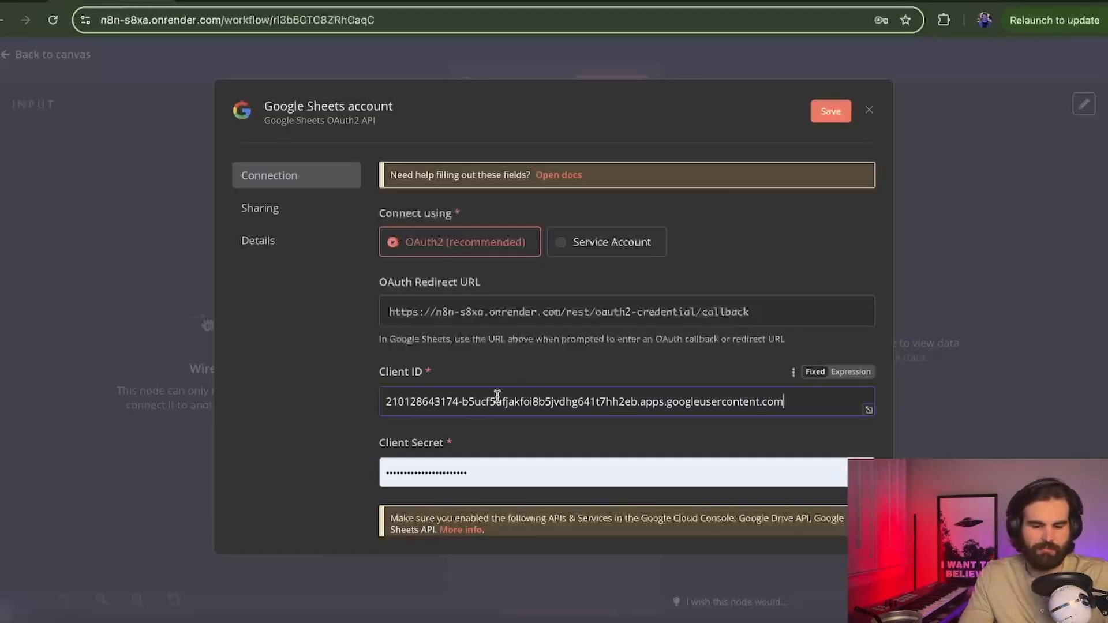
pyautogui.click(228, 1)
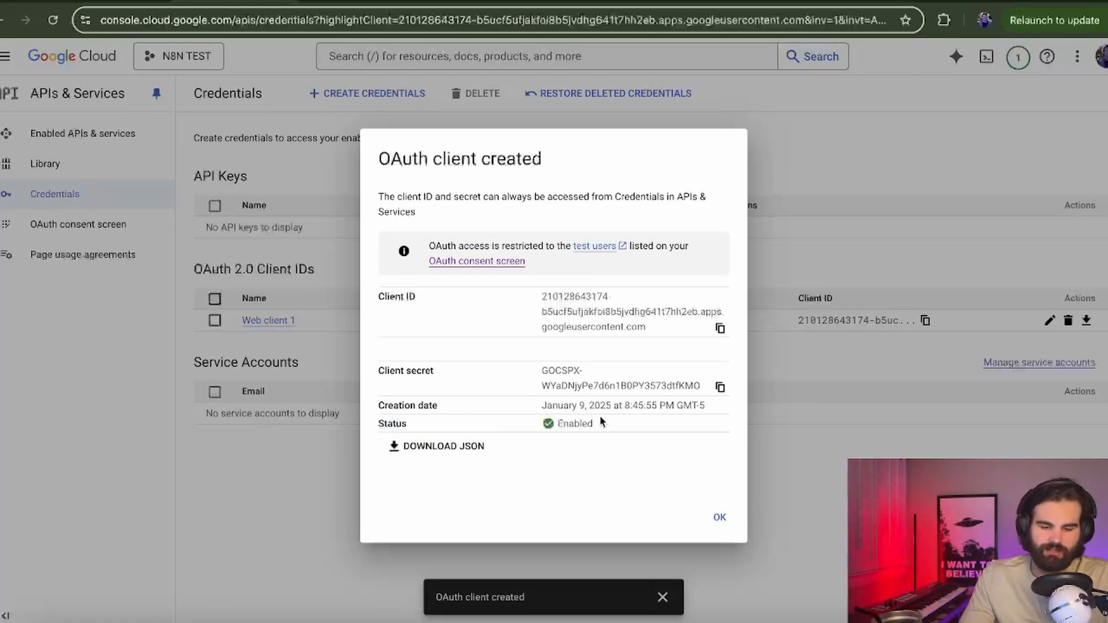
pyautogui.click(719, 389)
pyautogui.click(338, 2)
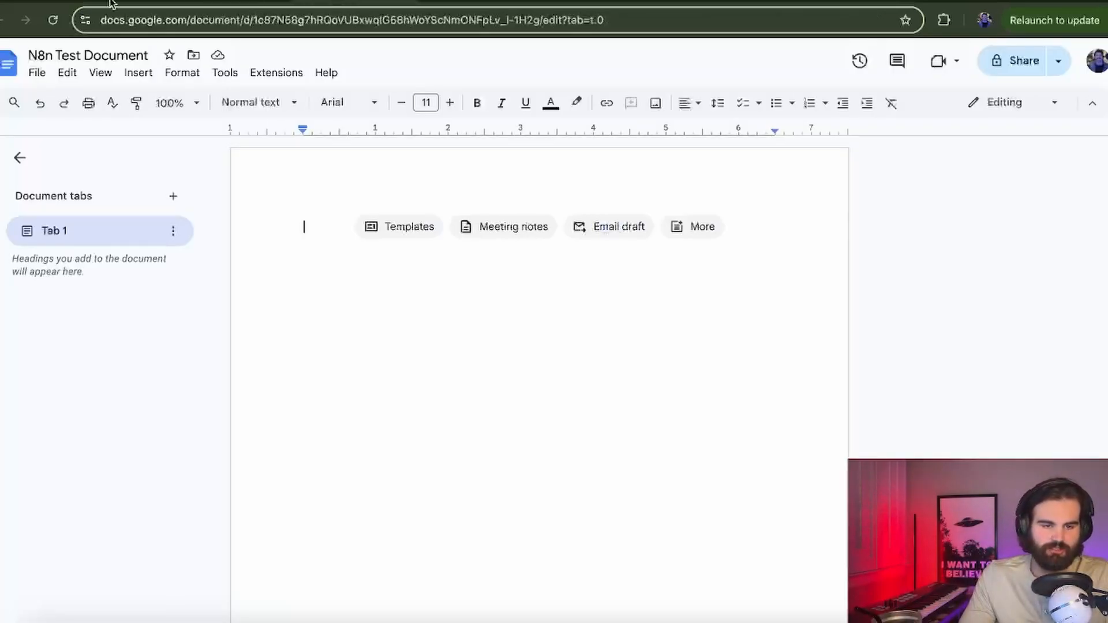
pyautogui.click(115, 2)
# Step: Replace the autofilled Client Secret with the copied secret and save the Google Sheets credential
pyautogui.click(597, 463)
pyautogui.hotkey('ctrl', 'v')
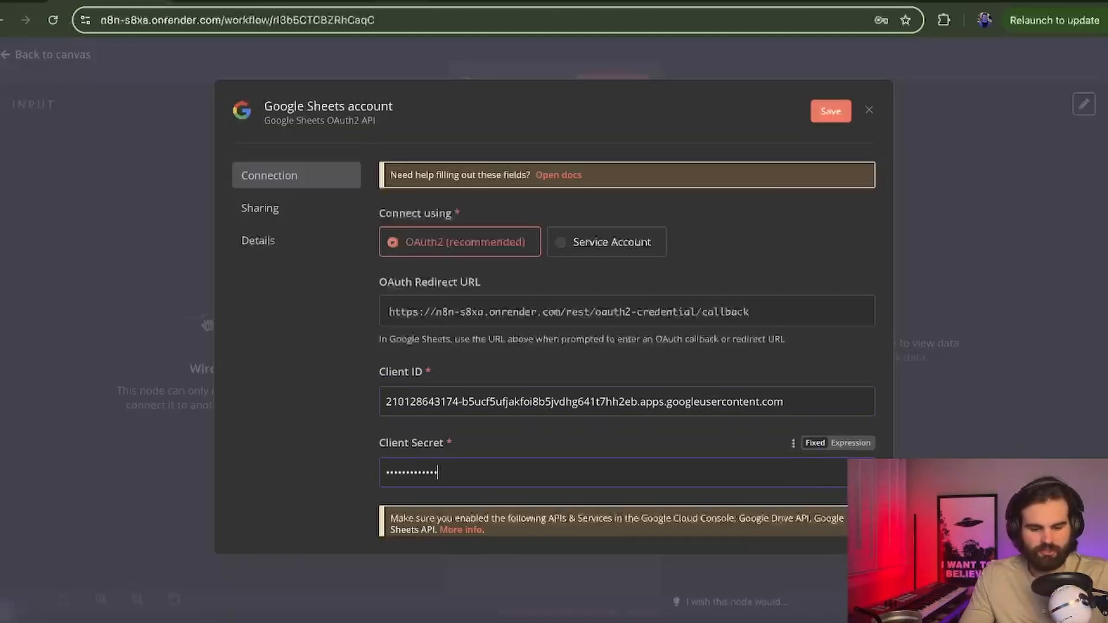
pyautogui.hotkey('ctrl', 'a')
pyautogui.press('BackSpace')
pyautogui.hotkey('ctrl', 'v')
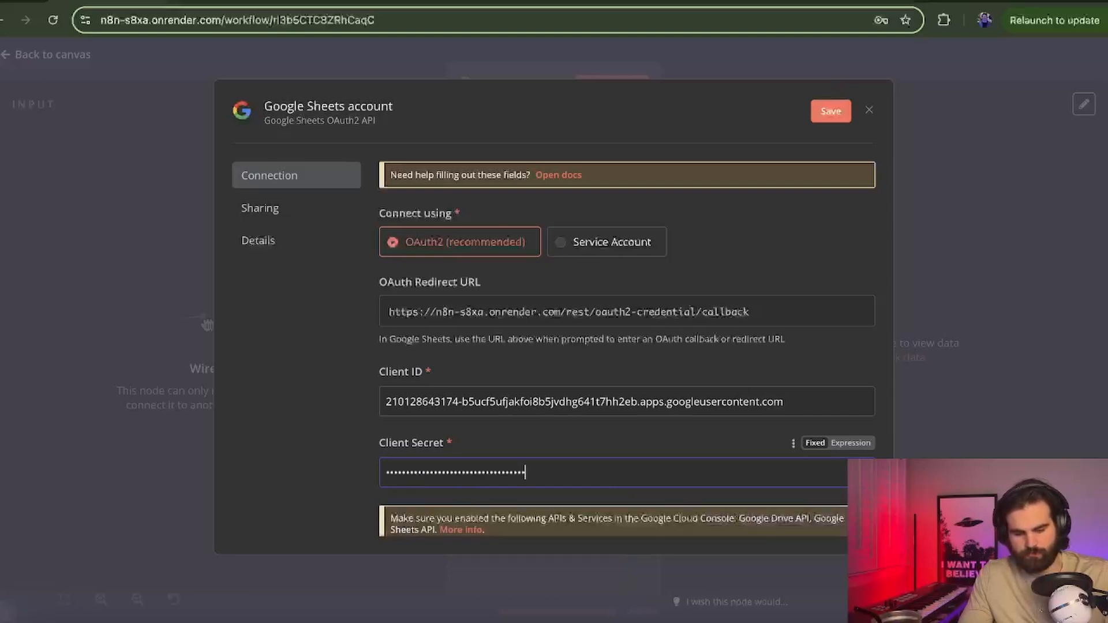
pyautogui.click(830, 112)
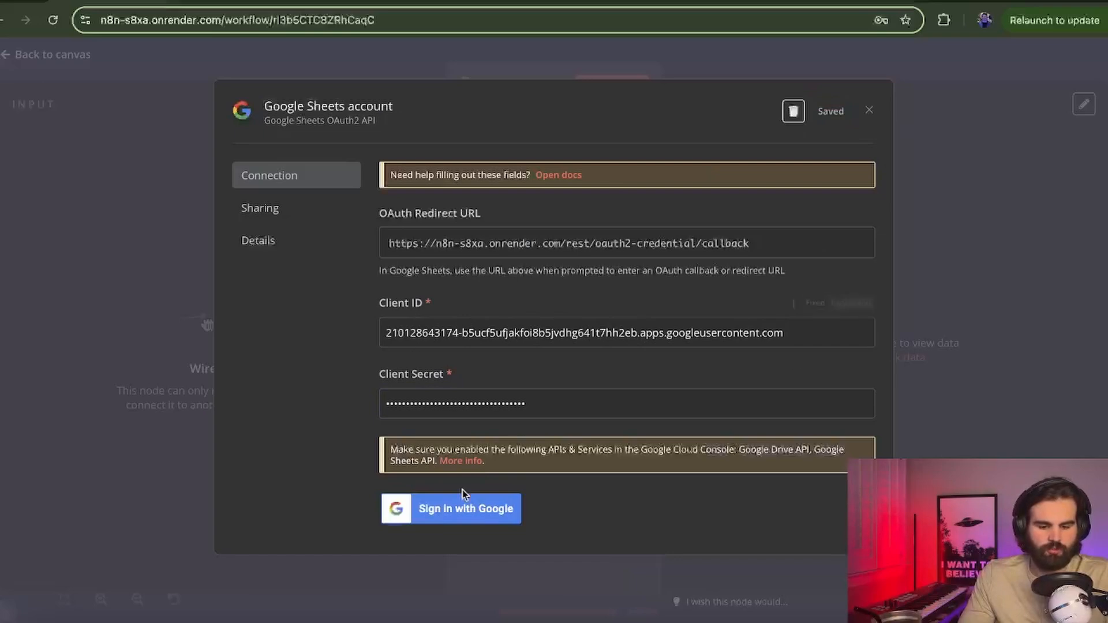
pyautogui.click(239, 3)
pyautogui.click(395, 69)
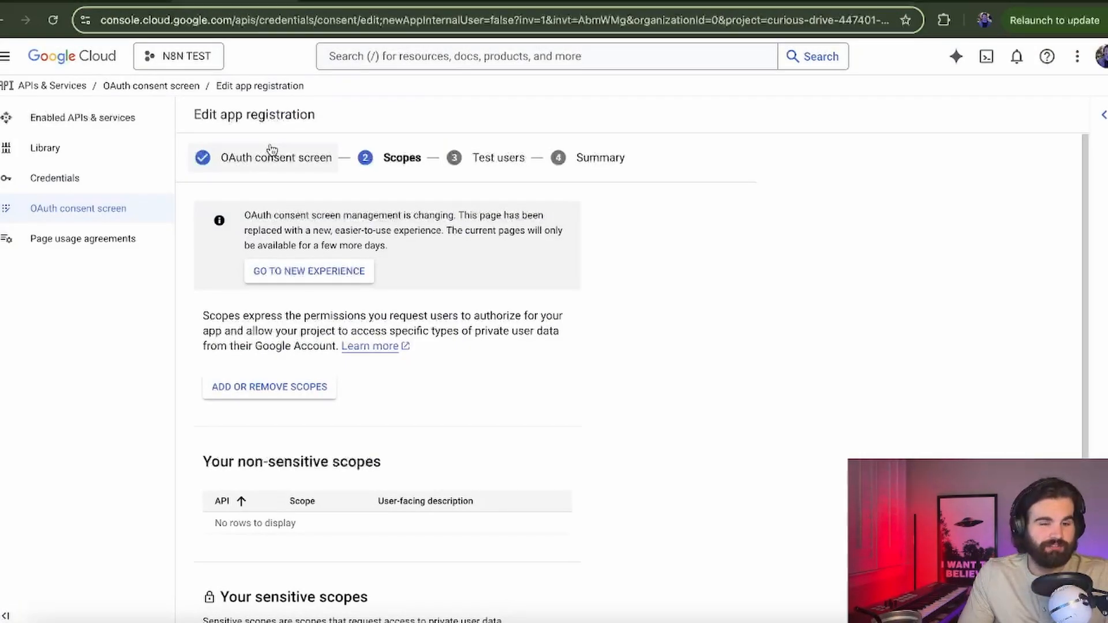
# Step: Search 'google sheets' in Cloud Console and enable the Google Sheets API
pyautogui.click(106, 3)
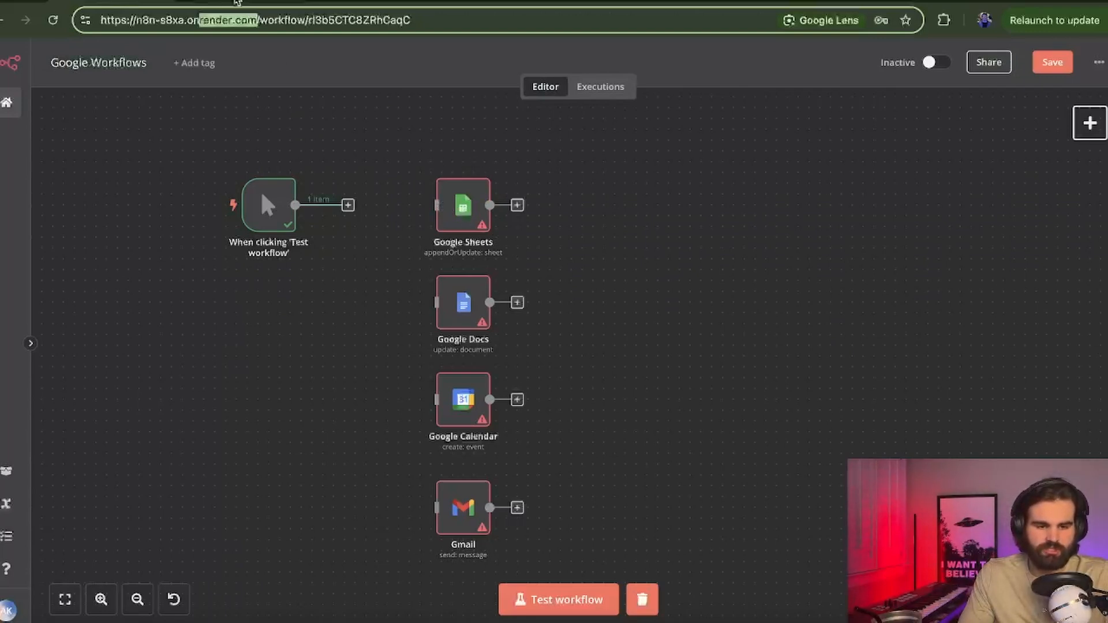
pyautogui.click(238, 2)
pyautogui.click(404, 67)
pyautogui.write('g')
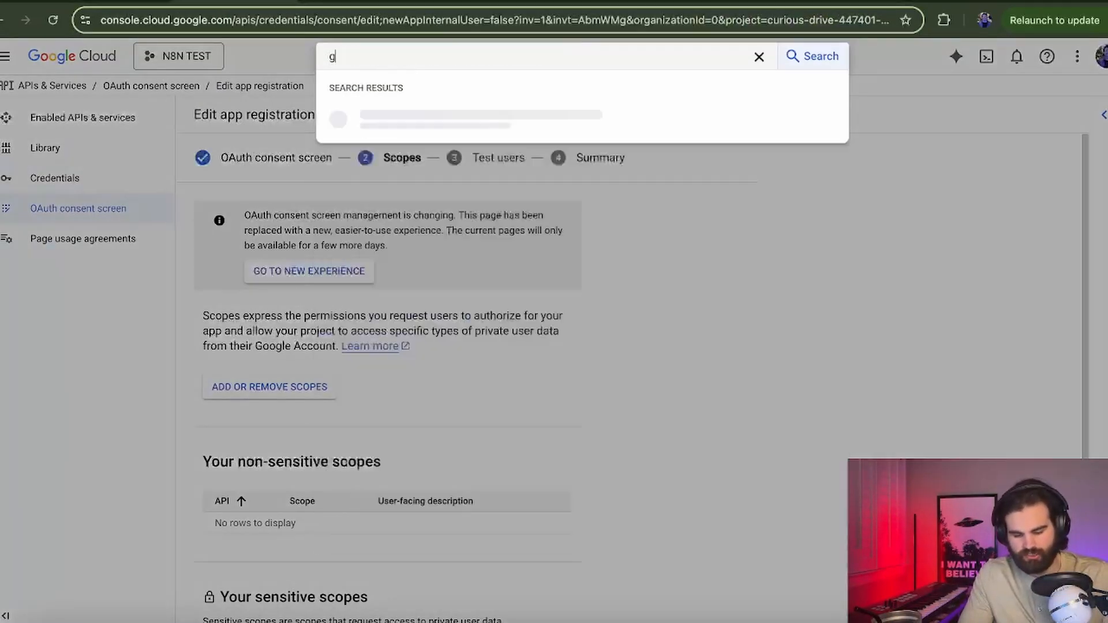
pyautogui.write('oogle sheets')
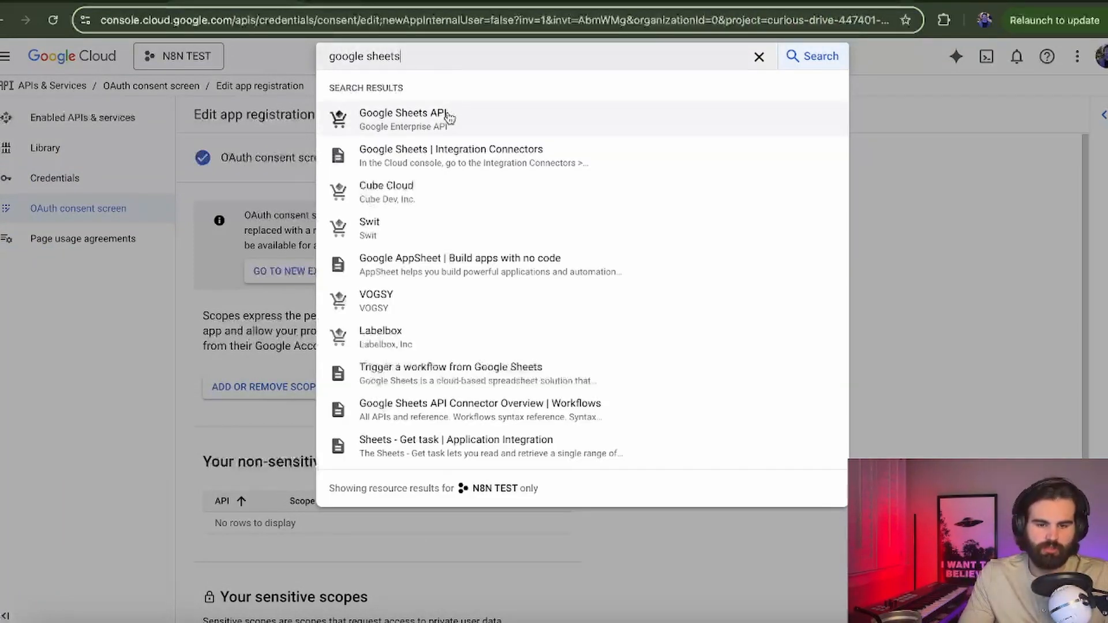
pyautogui.click(467, 121)
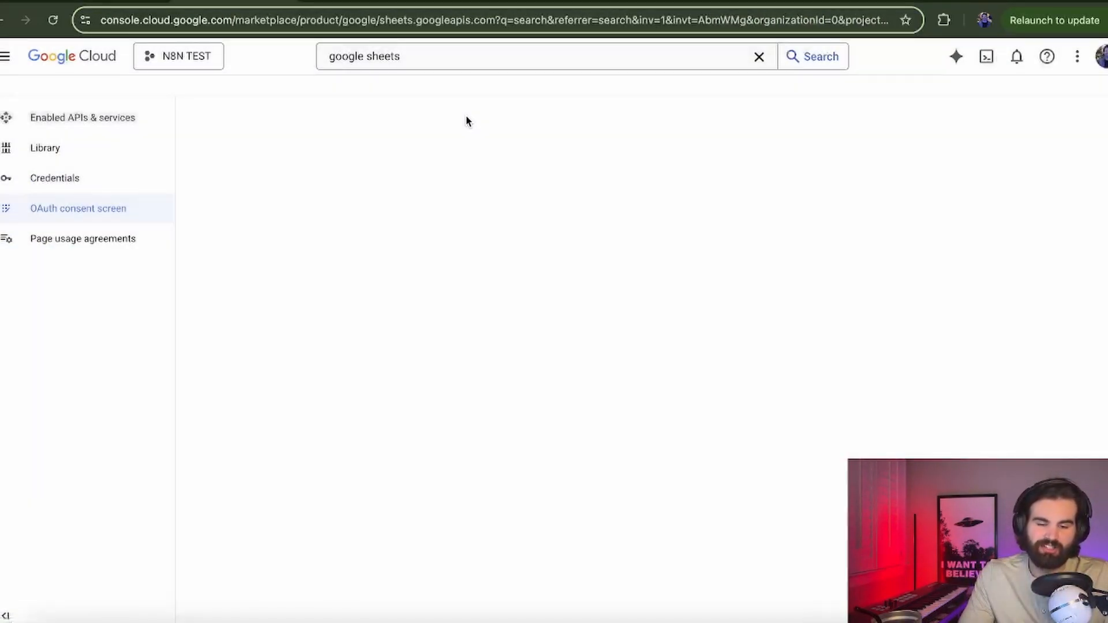
pyautogui.scroll(-2, 488, 283)
pyautogui.scroll(2, 488, 280)
pyautogui.click(154, 250)
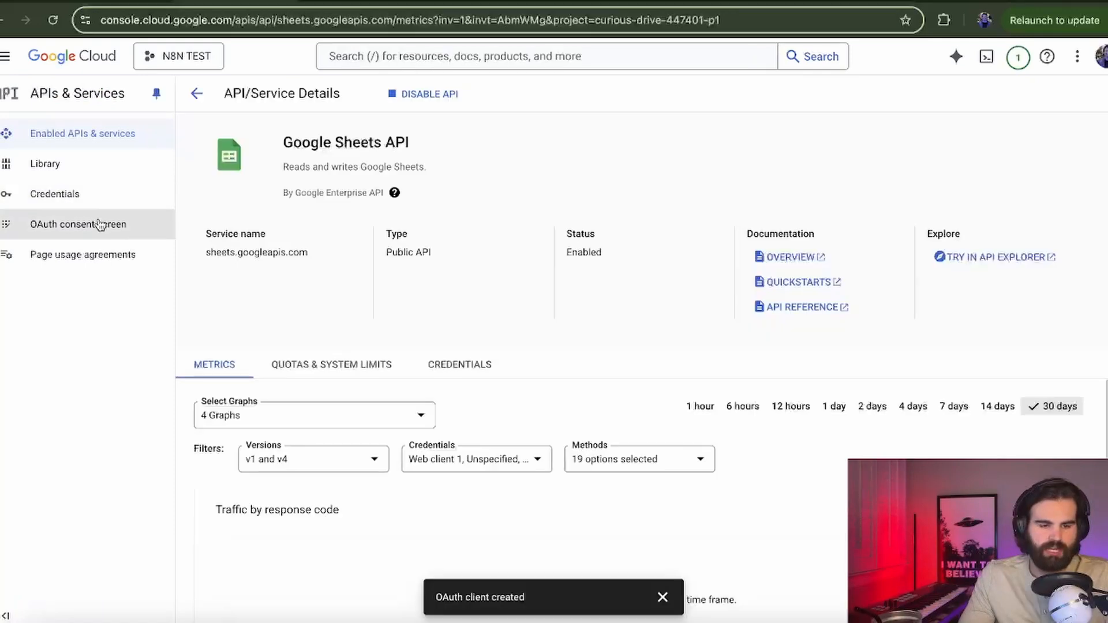
# Step: Reopen the app registration for editing and advance to its Scopes step
pyautogui.click(120, 225)
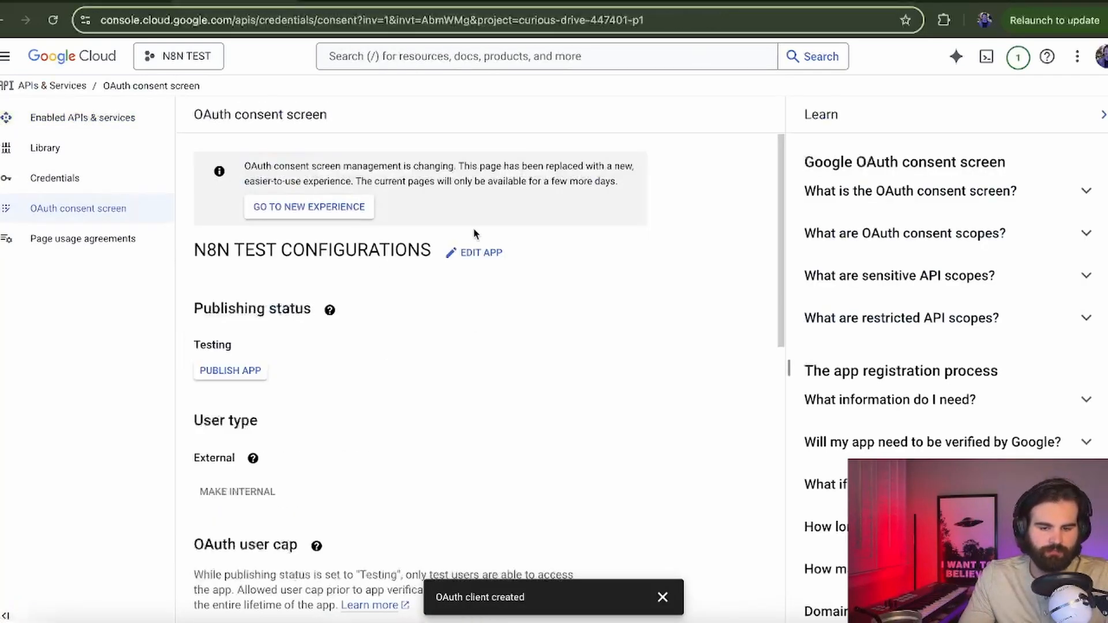
pyautogui.click(476, 252)
pyautogui.scroll(-5, 482, 251)
pyautogui.scroll(-8, 482, 254)
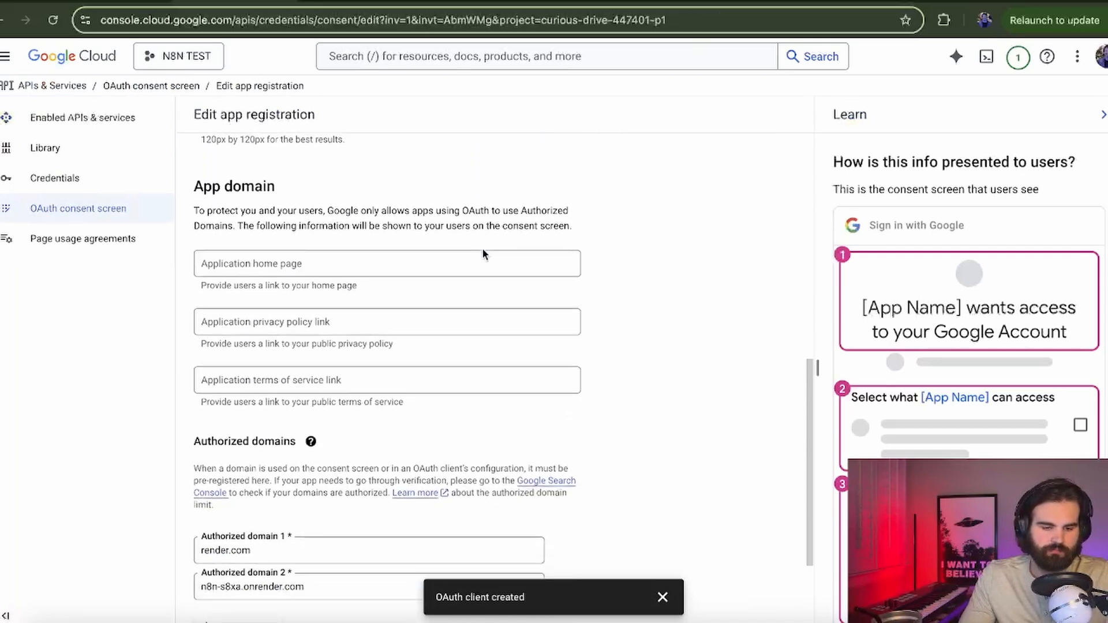
pyautogui.click(273, 613)
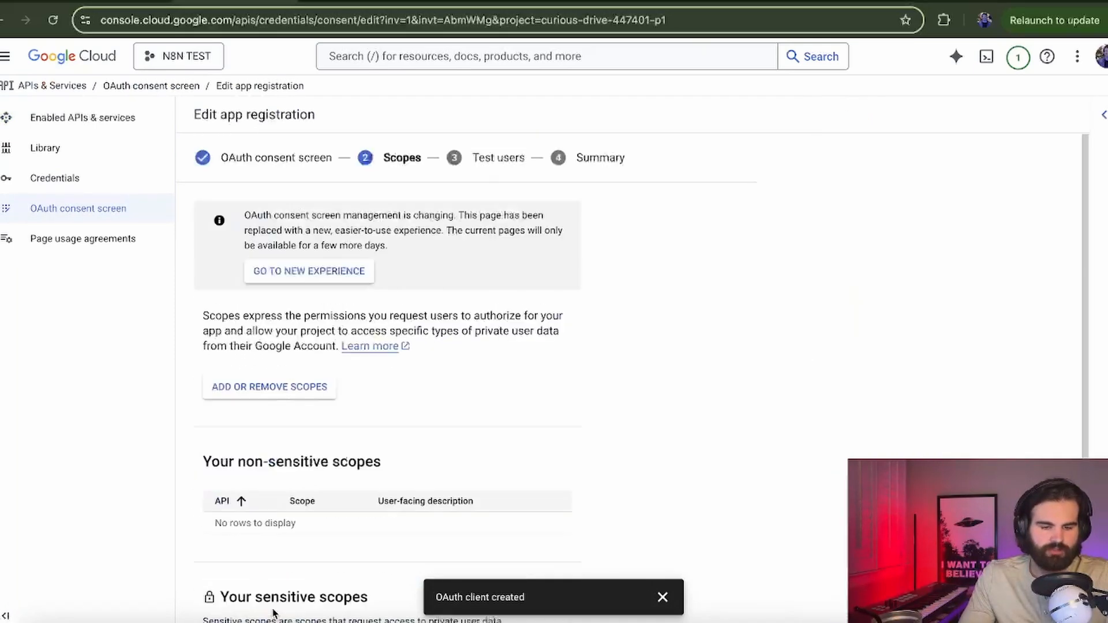
pyautogui.scroll(-2, 328, 347)
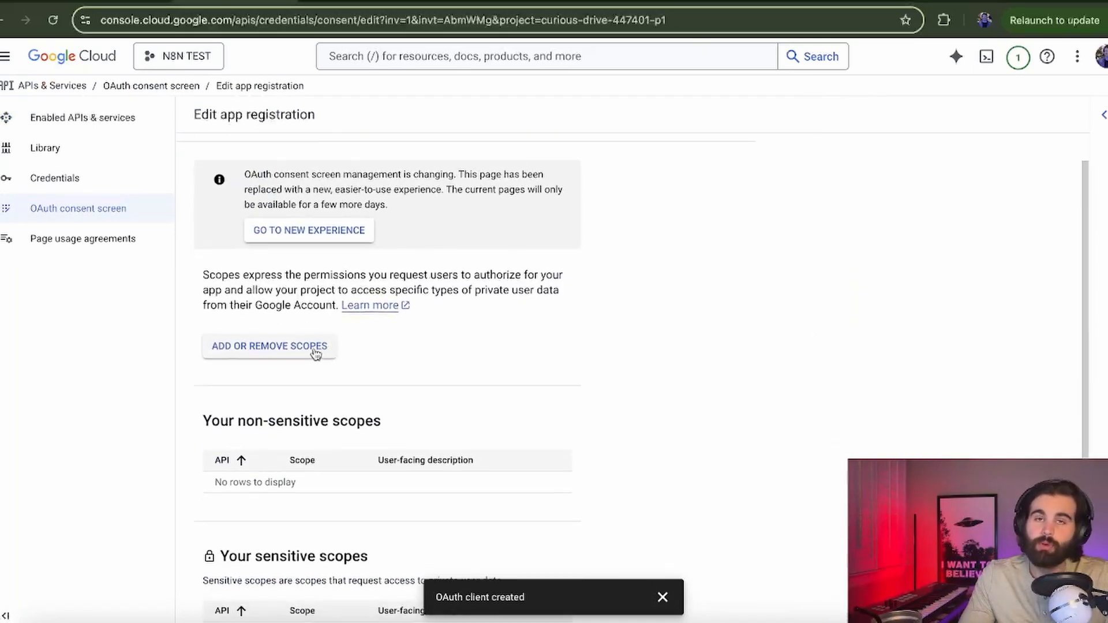
# Step: Filter scopes to Google Sheets API, tick the spreadsheets and Drive scopes, and update
pyautogui.click(315, 349)
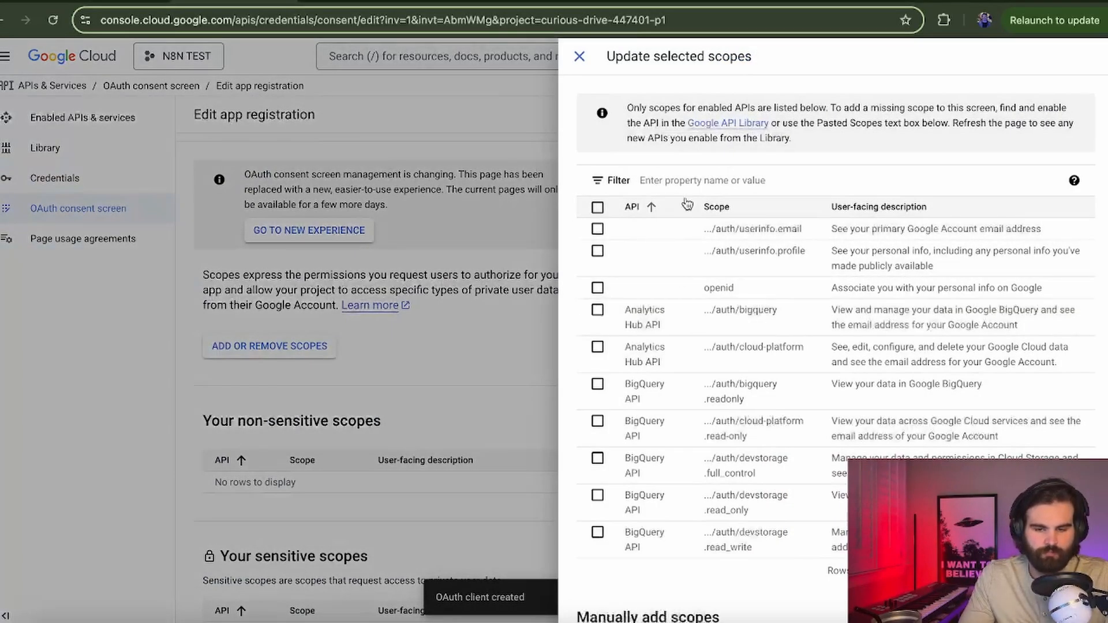
pyautogui.click(692, 180)
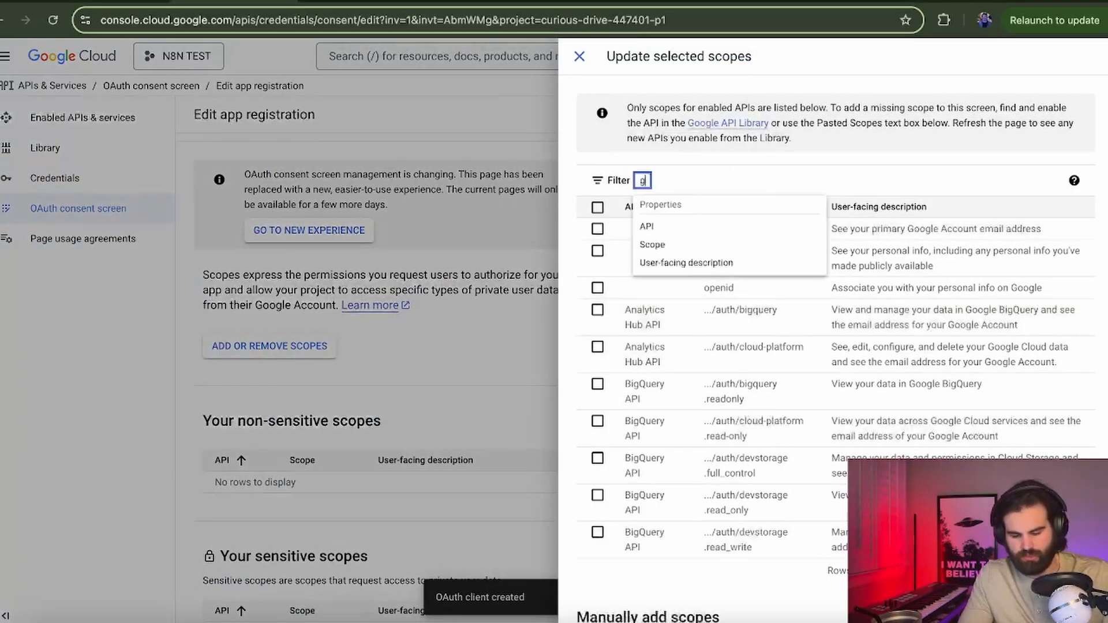
pyautogui.write('google sheet')
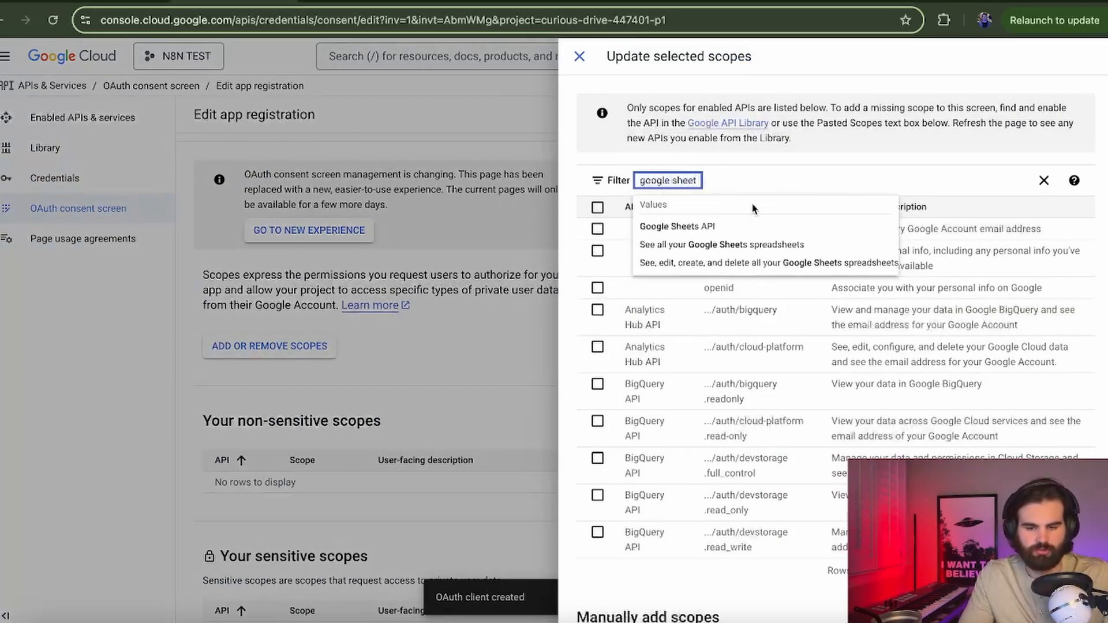
pyautogui.click(725, 226)
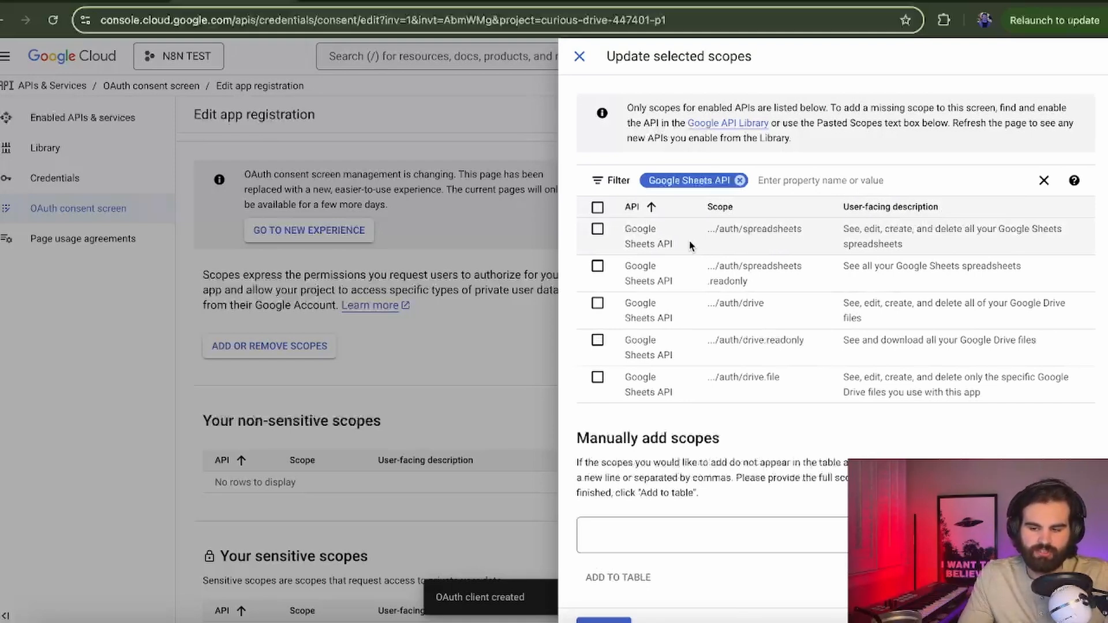
pyautogui.click(598, 229)
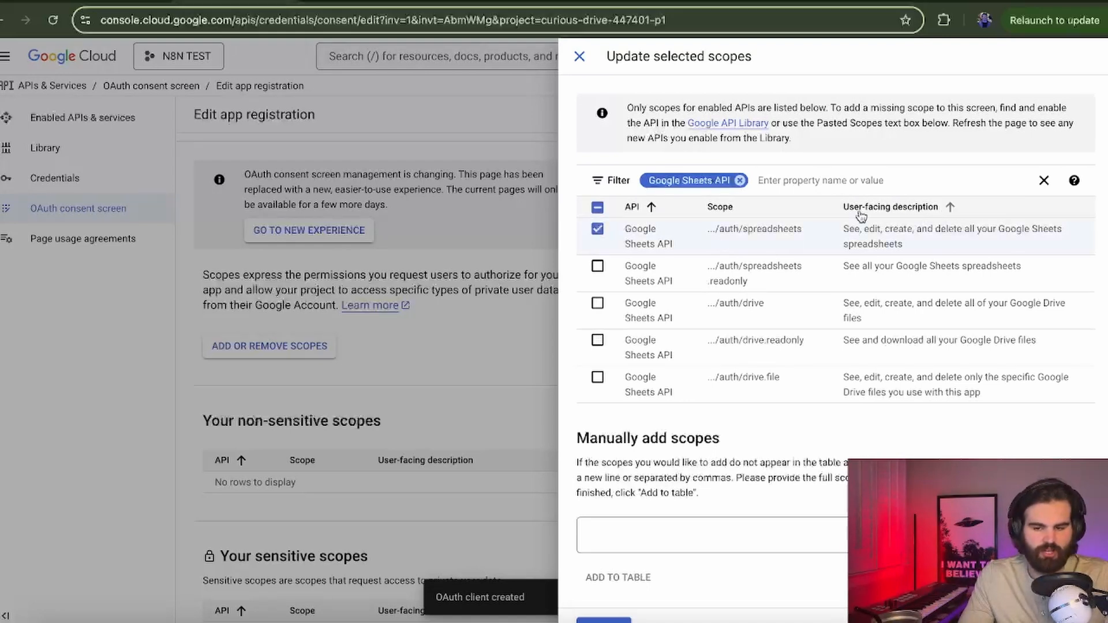
pyautogui.scroll(-1, 785, 279)
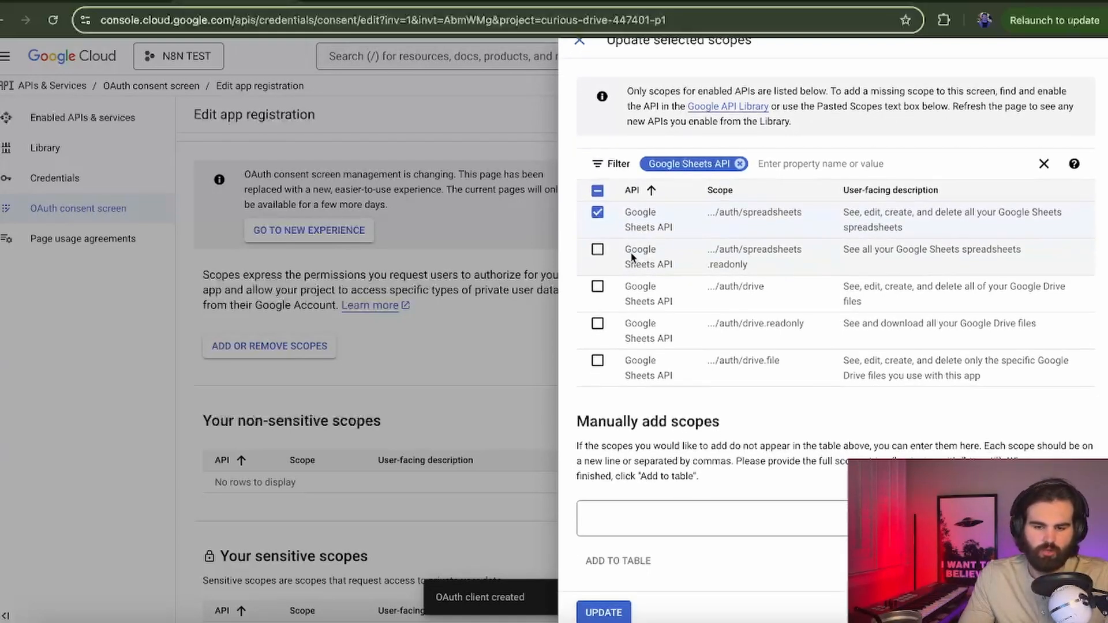
pyautogui.click(598, 250)
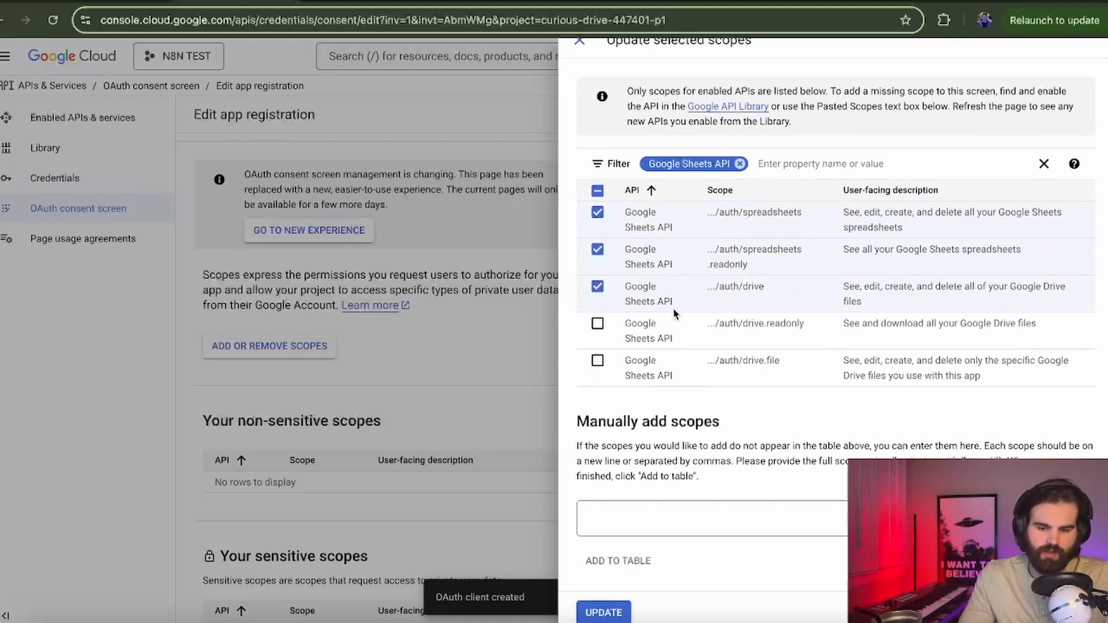
pyautogui.click(598, 324)
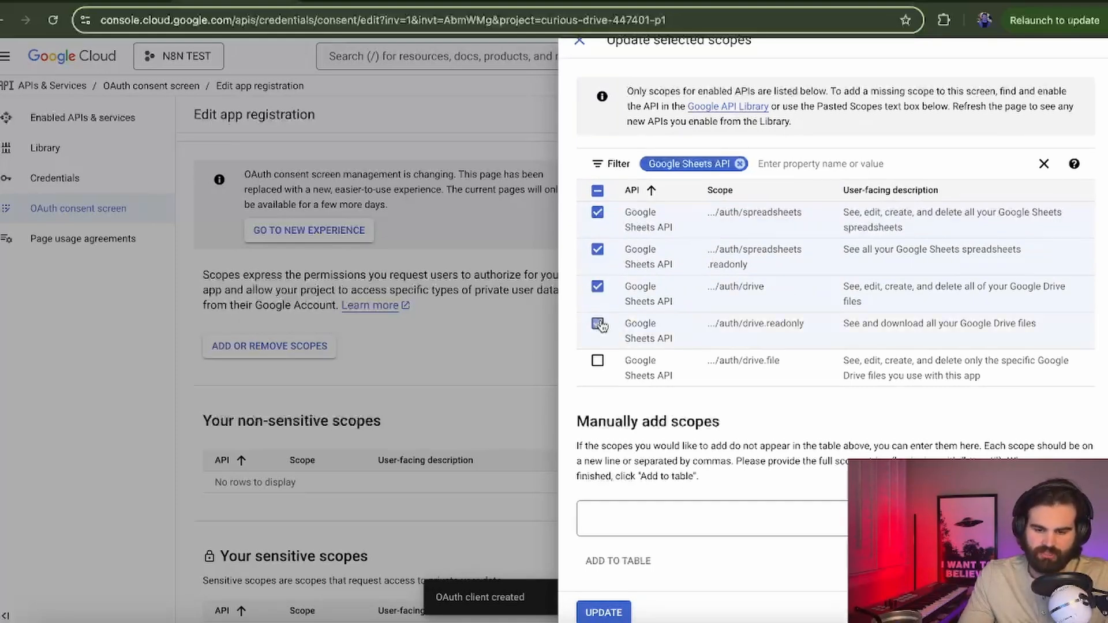
pyautogui.click(612, 615)
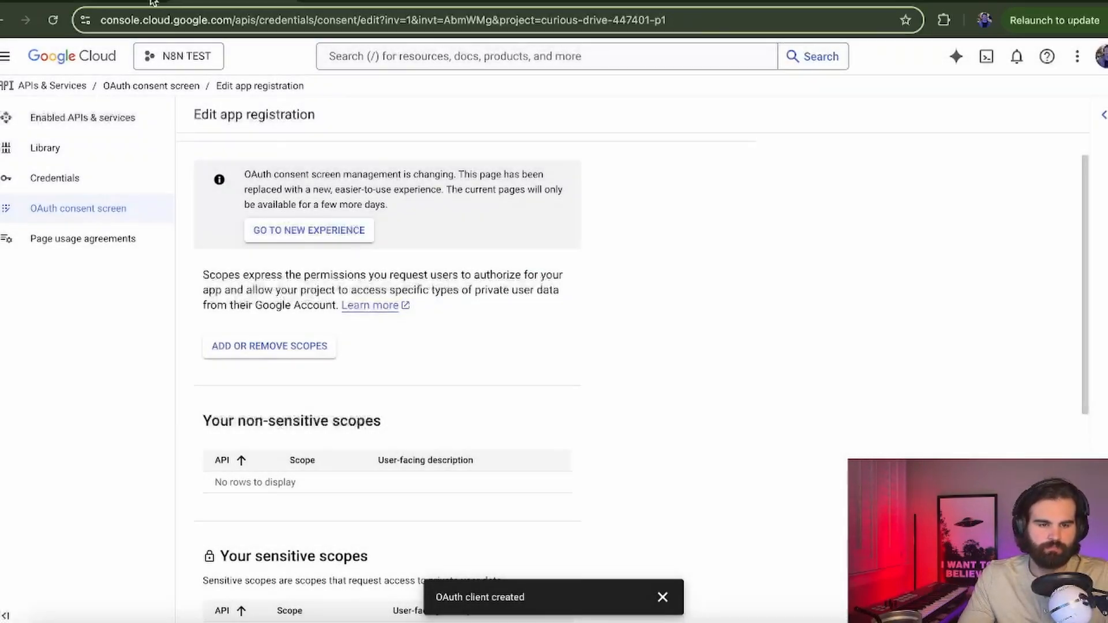
pyautogui.click(150, 1)
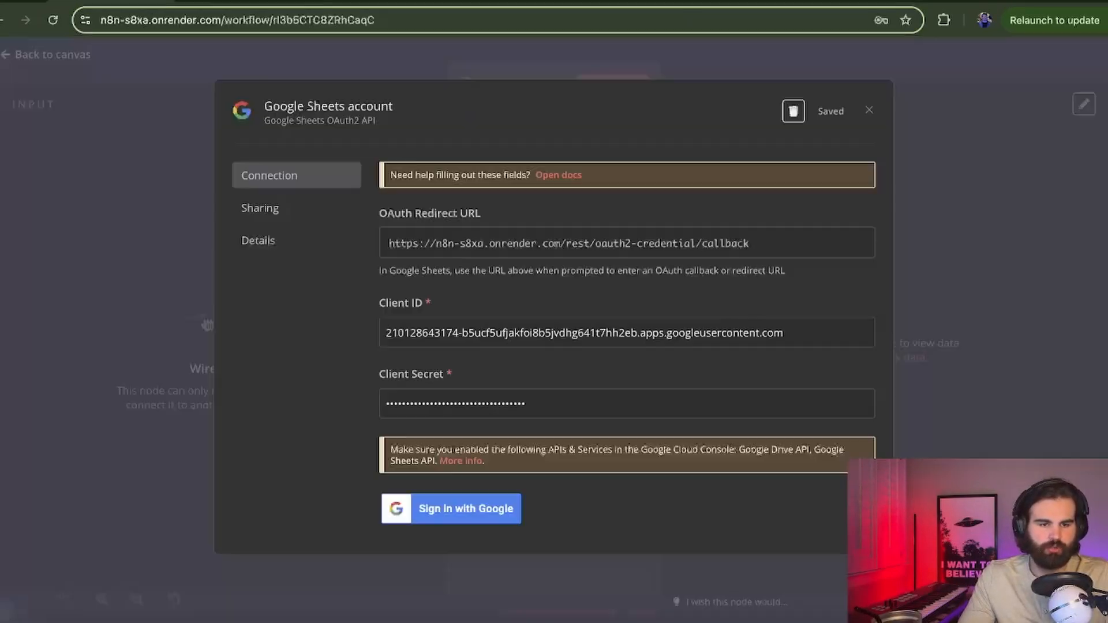
# Step: Sign in with Google, pass the unverified-app warning and grant all permissions to the Sheets credential
pyautogui.click(472, 507)
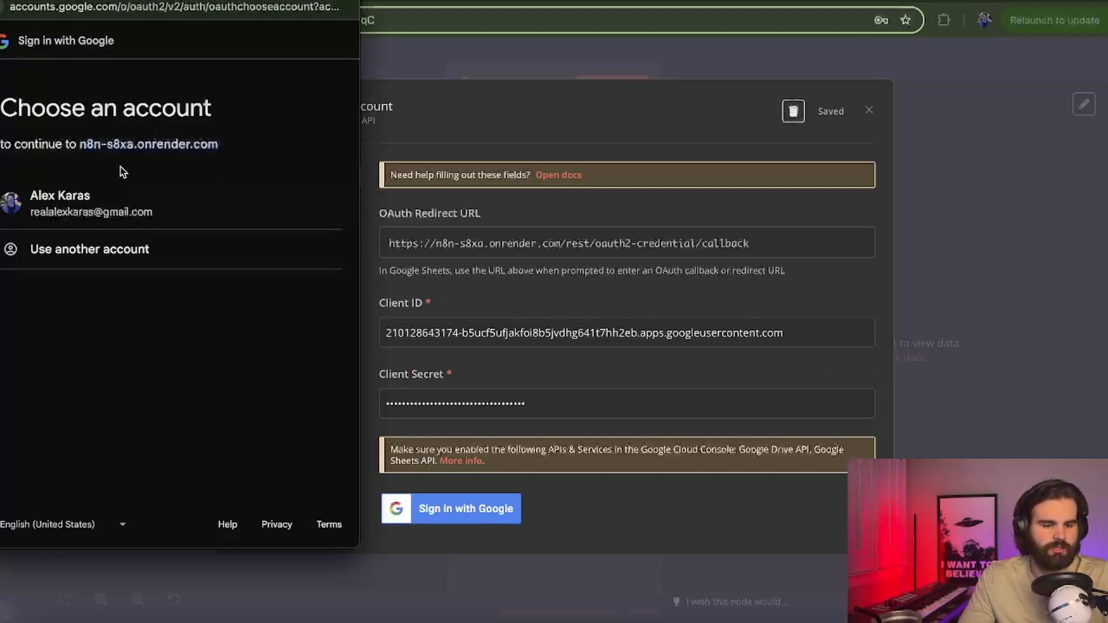
pyautogui.click(97, 199)
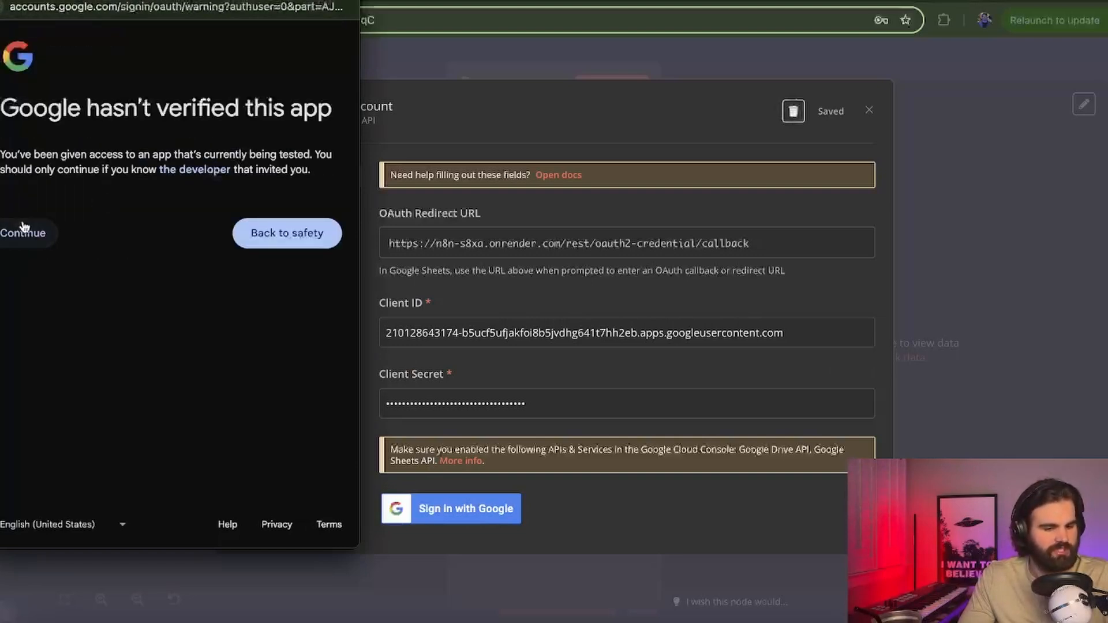
pyautogui.click(23, 231)
pyautogui.click(24, 258)
pyautogui.scroll(-5, 25, 257)
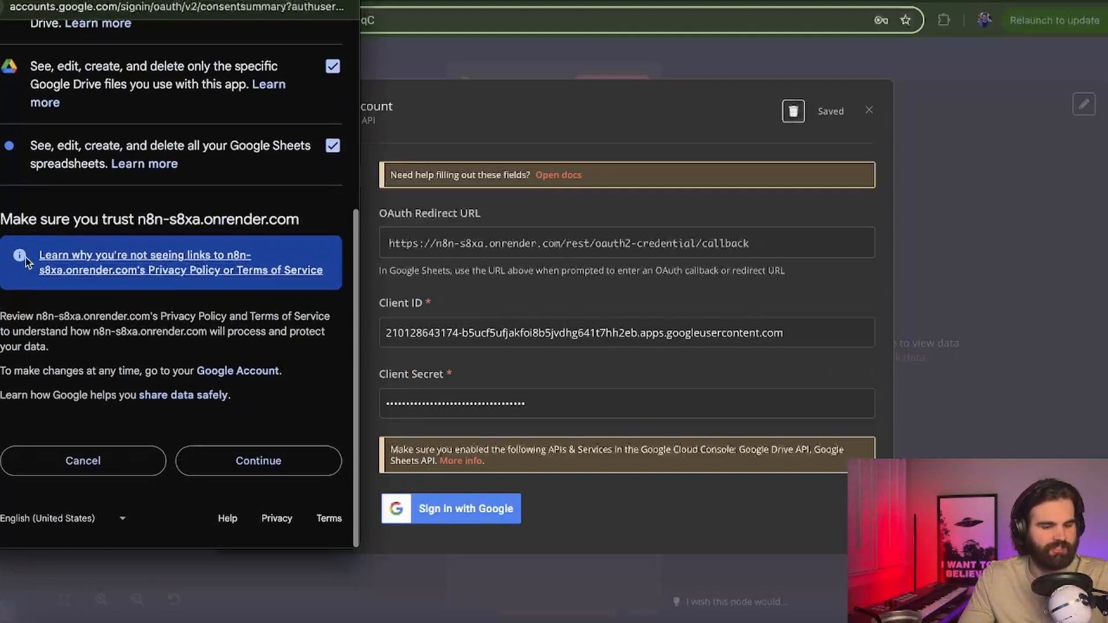
pyautogui.click(244, 467)
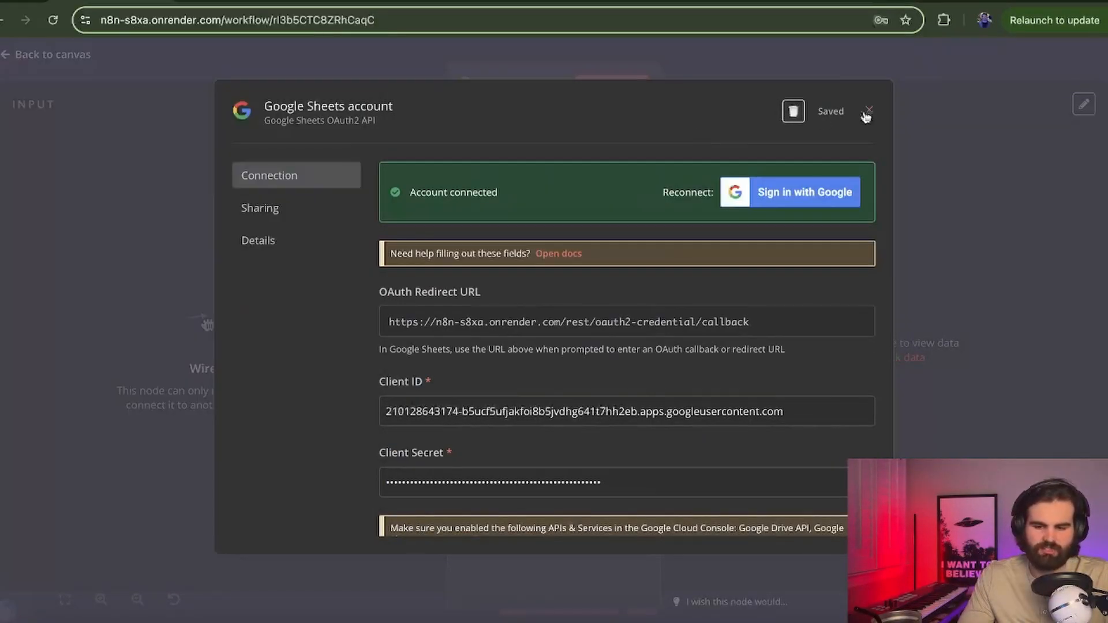
# Step: Use the Google Sheets account credential with resource Sheet Within Document and operation Append or Update Row
pyautogui.click(867, 112)
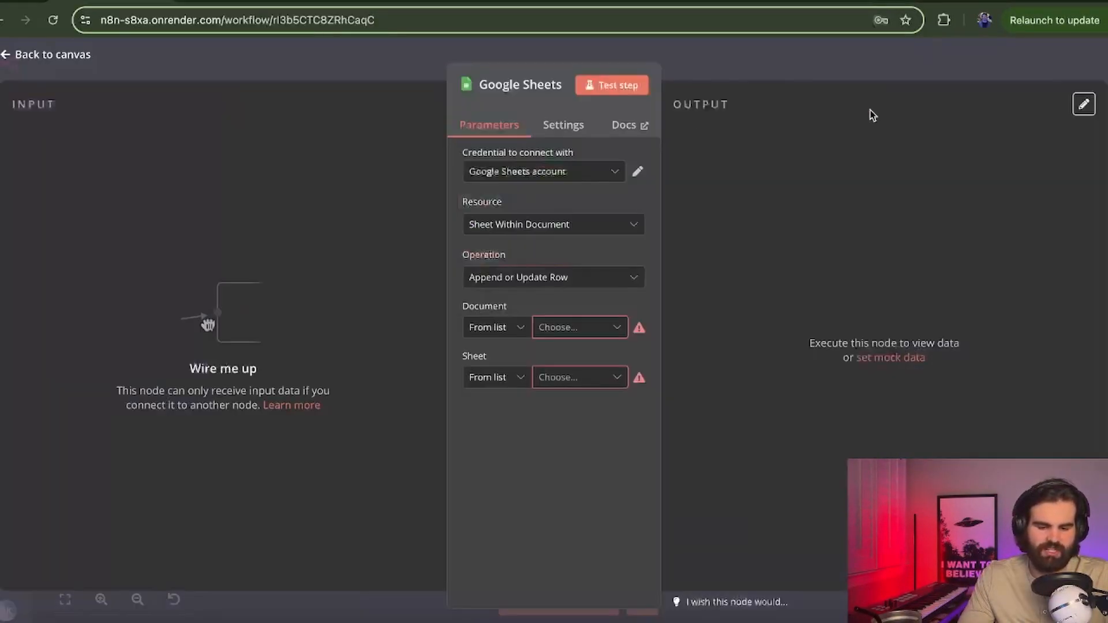
pyautogui.click(551, 173)
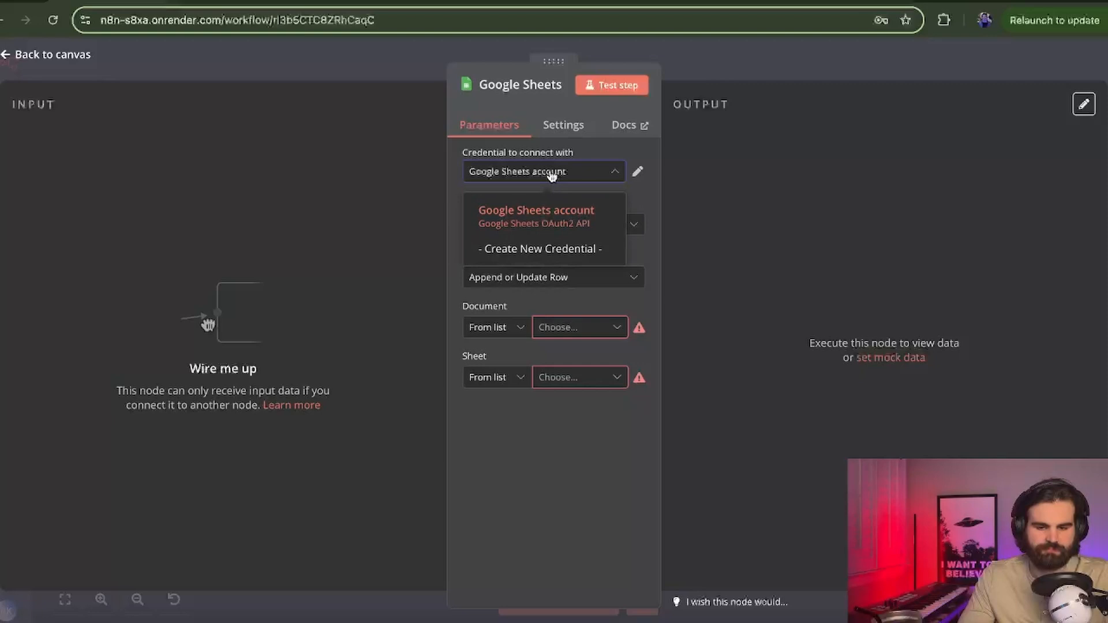
pyautogui.click(551, 214)
pyautogui.click(549, 225)
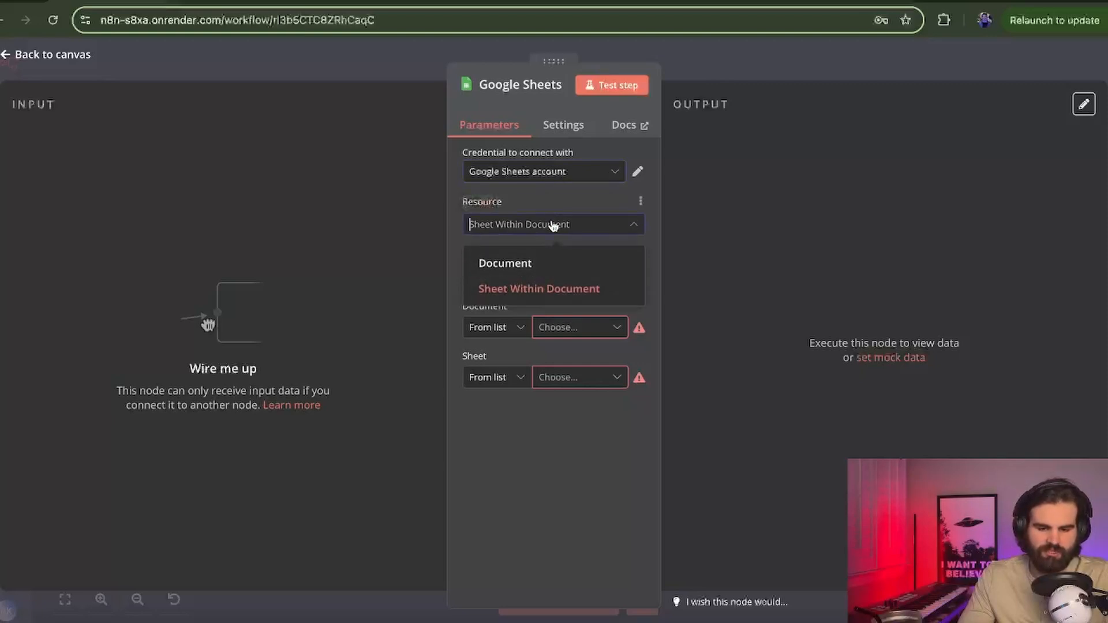
pyautogui.click(548, 288)
pyautogui.click(547, 278)
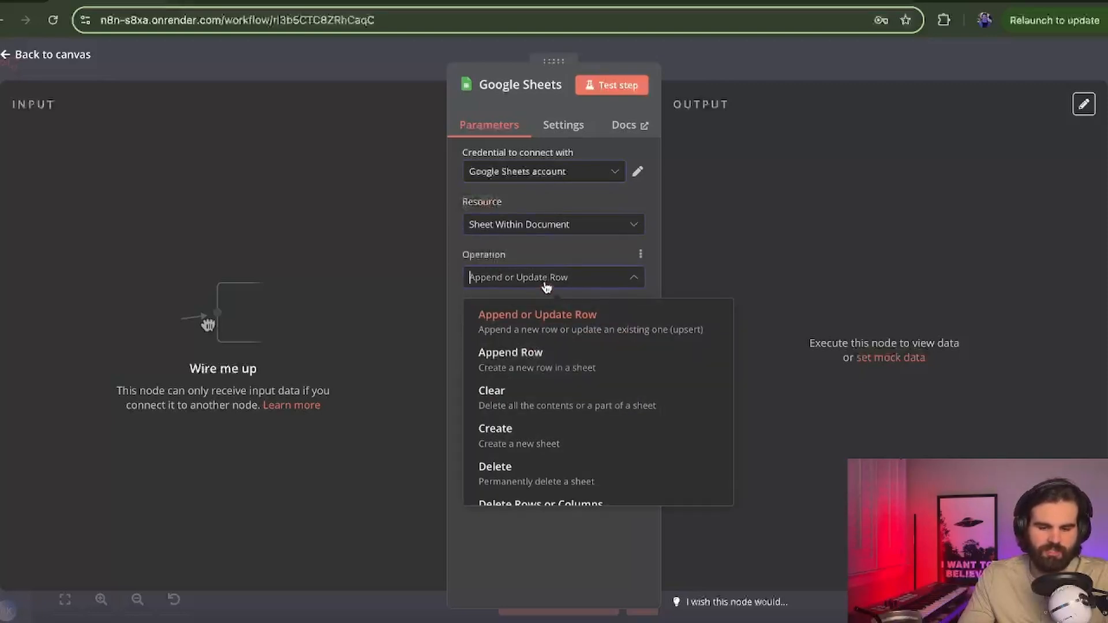
pyautogui.click(545, 312)
# Step: Switch the Document field to identify the spreadsheet By ID
pyautogui.click(552, 327)
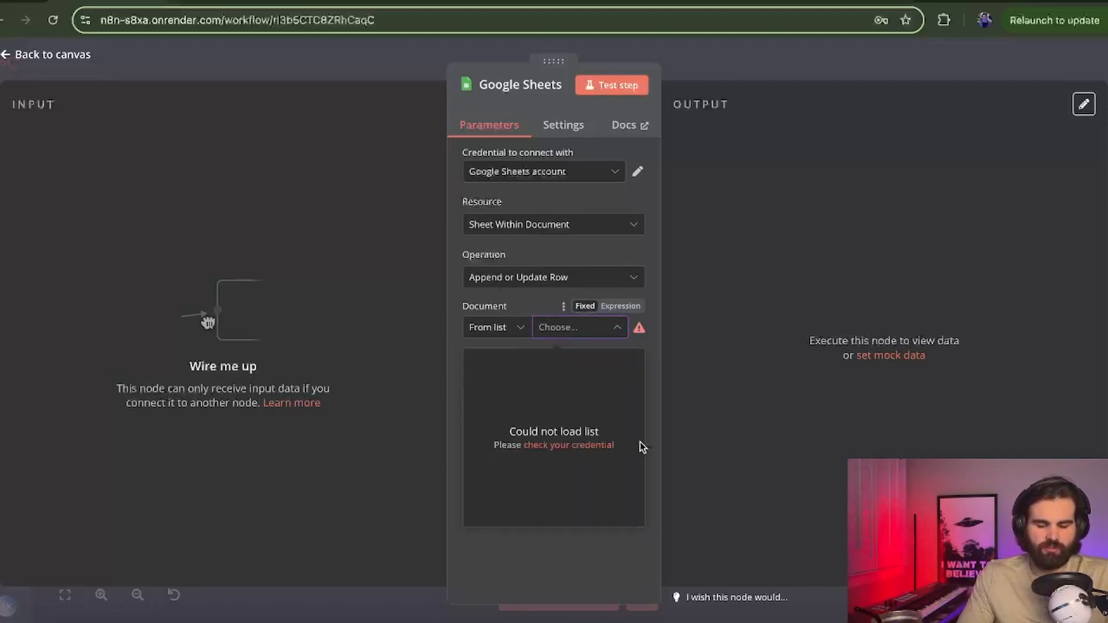
pyautogui.doubleClick(484, 414)
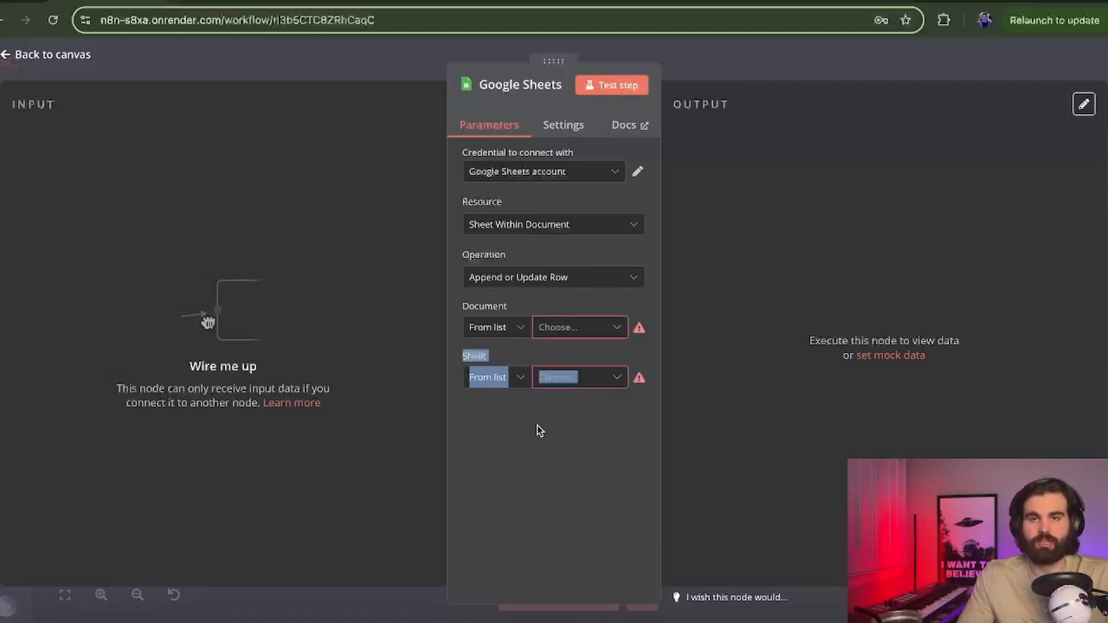
pyautogui.click(541, 304)
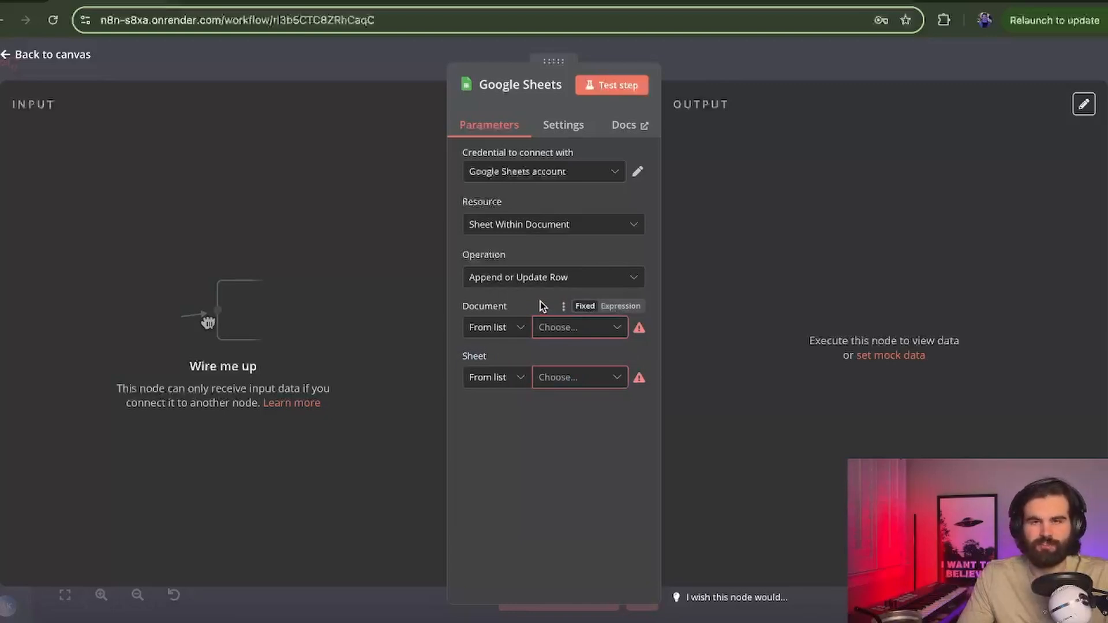
pyautogui.click(519, 327)
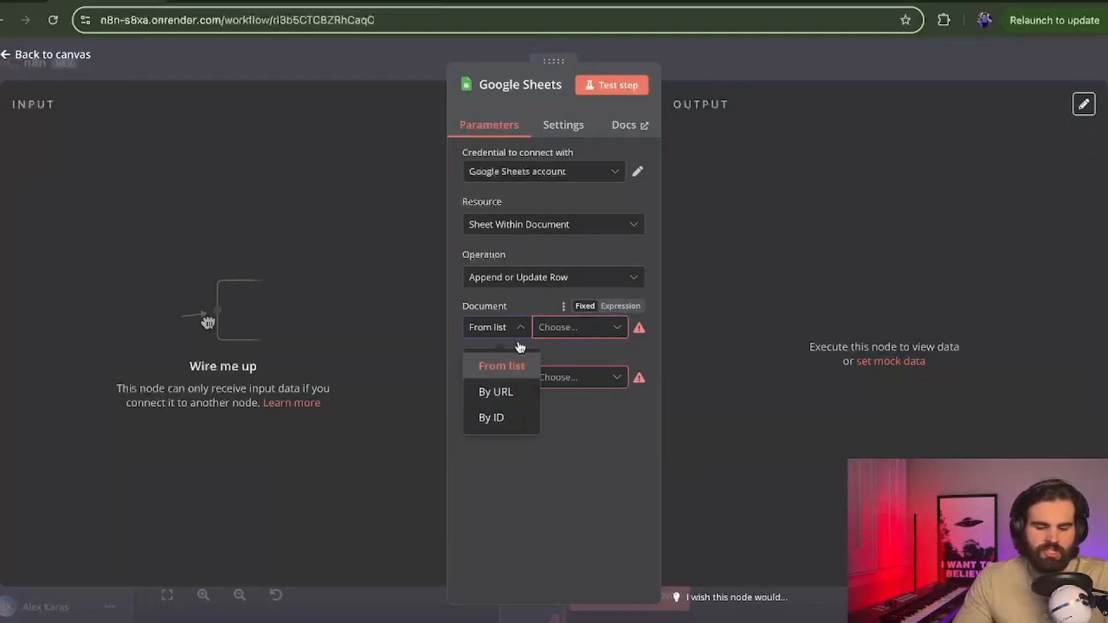
pyautogui.click(500, 420)
# Step: Select and copy the spreadsheet ID from the N8N Test Sheet's web address
pyautogui.click(424, 2)
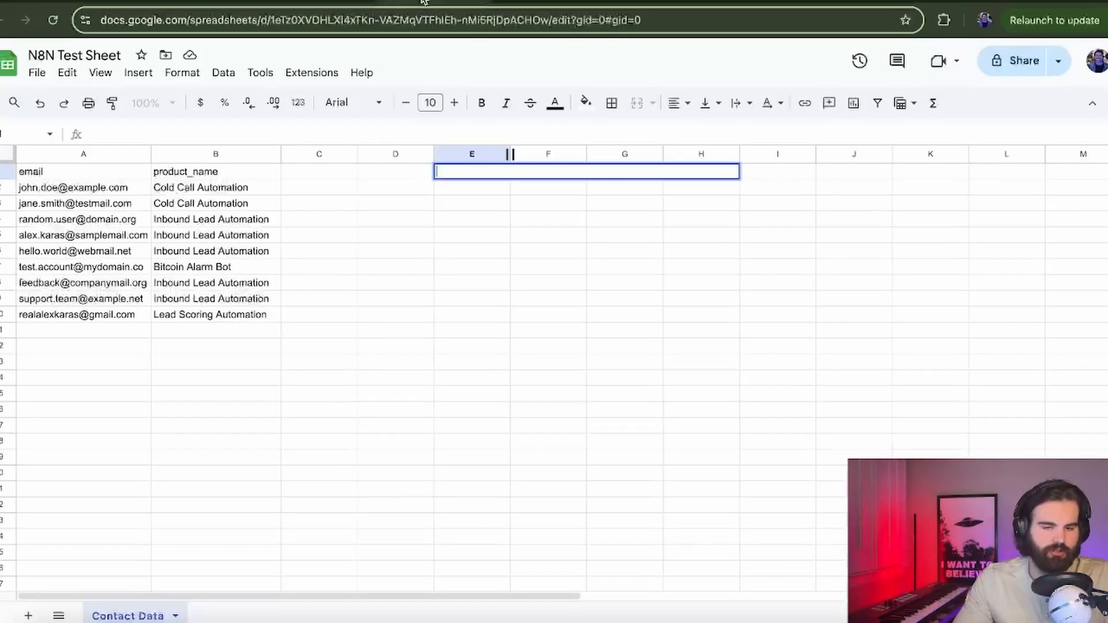
pyautogui.click(283, 21)
pyautogui.click(282, 20)
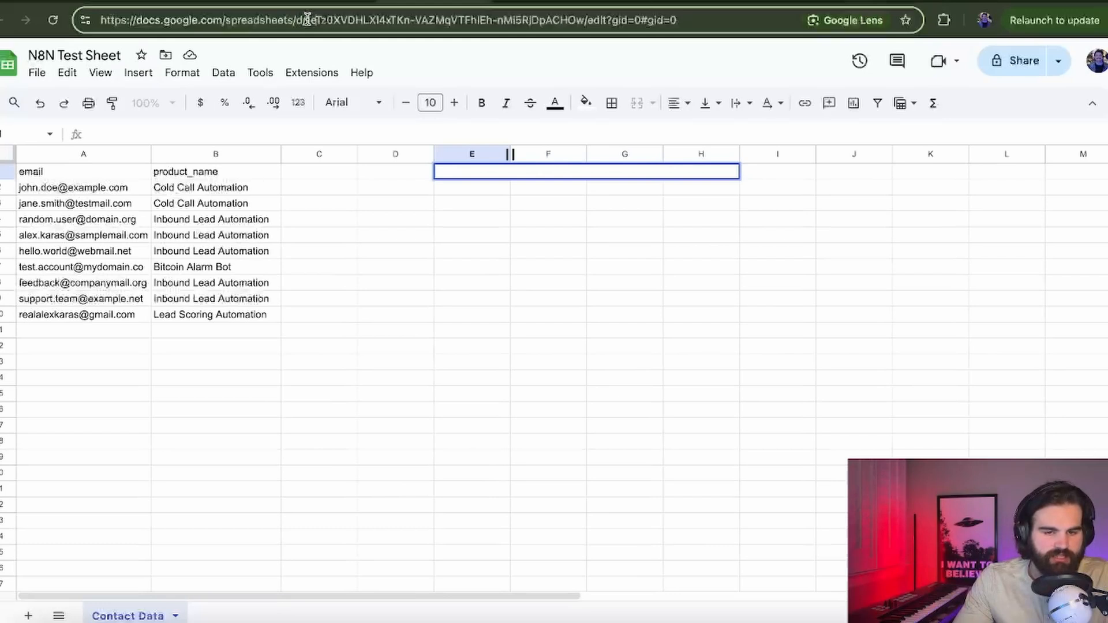
pyautogui.moveTo(307, 21); pyautogui.dragTo(578, 20)
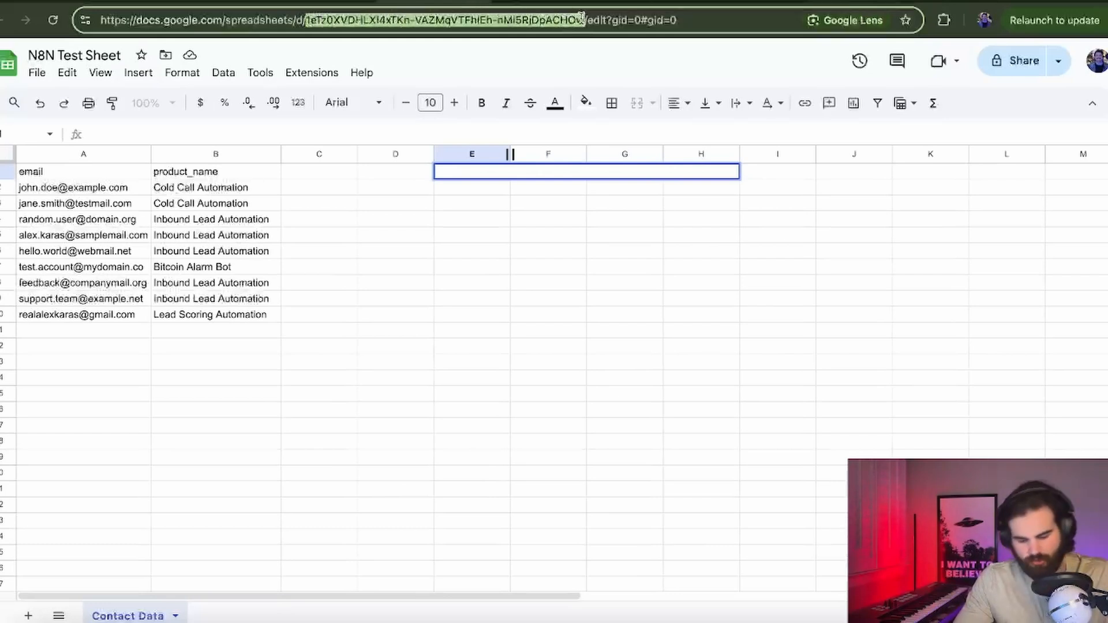
# Step: Paste the spreadsheet ID as the Document and choose the Contact Data sheet
pyautogui.click(848, 1)
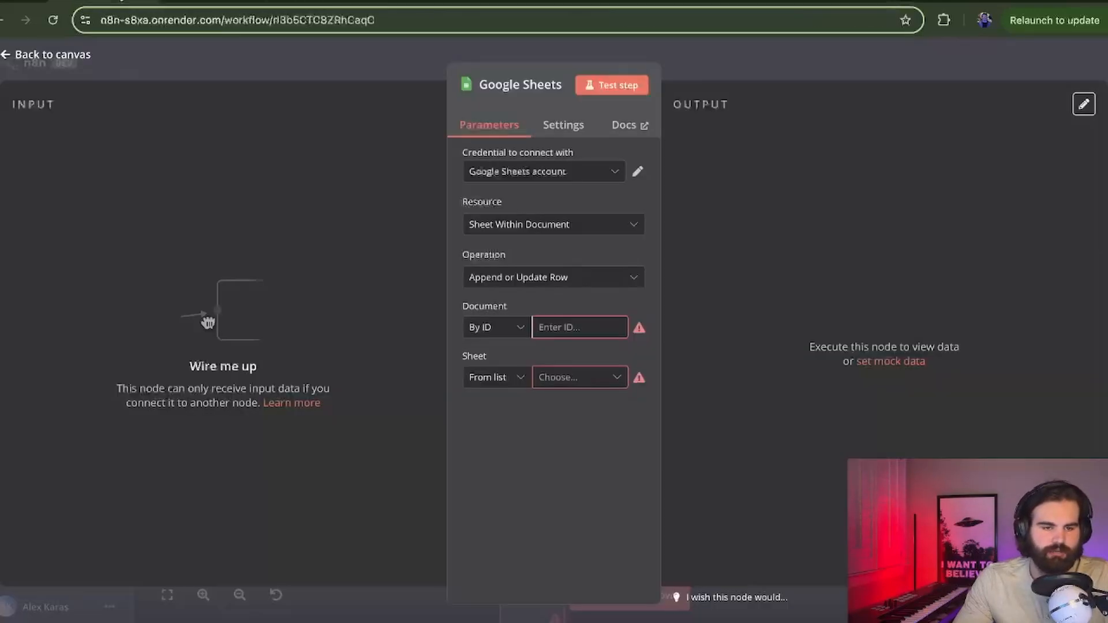
pyautogui.click(563, 326)
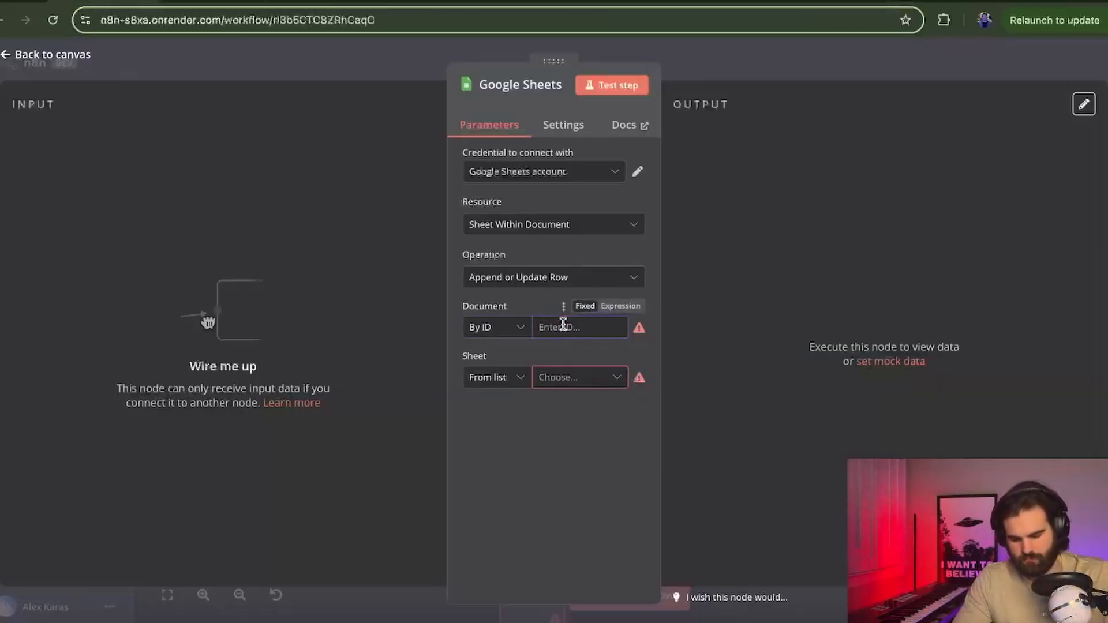
pyautogui.hotkey('ctrl', 'v')
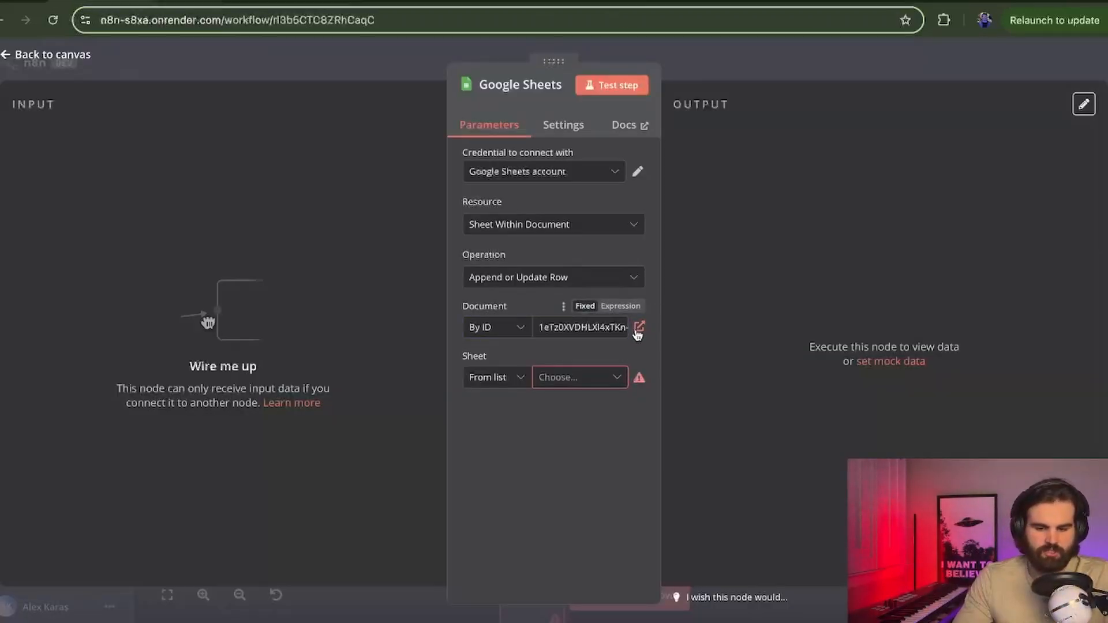
pyautogui.click(639, 327)
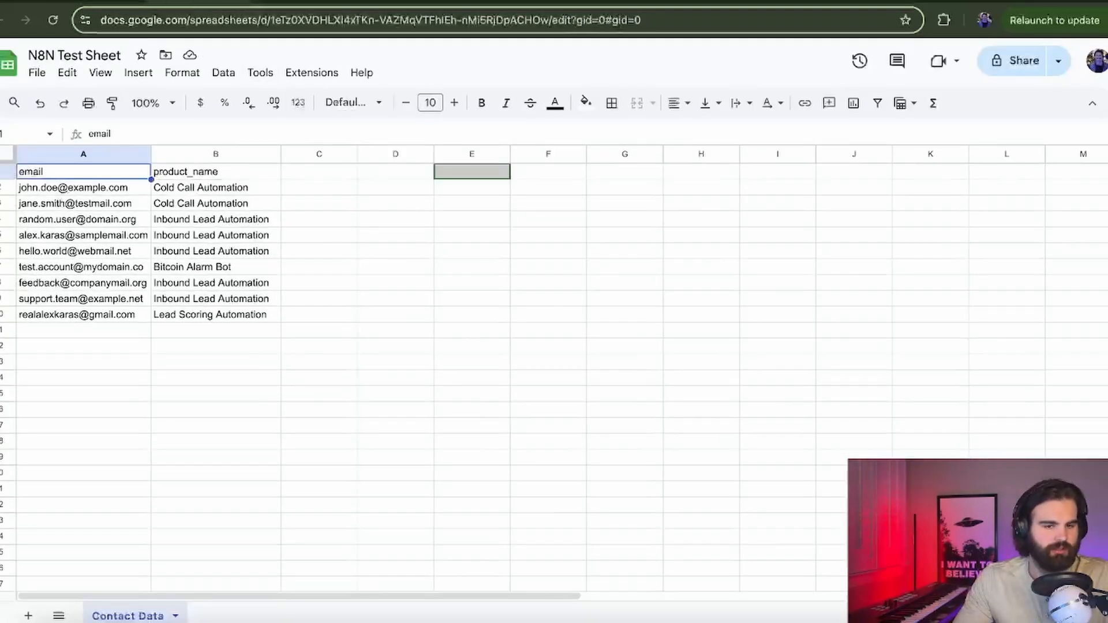
pyautogui.click(121, 2)
pyautogui.click(569, 378)
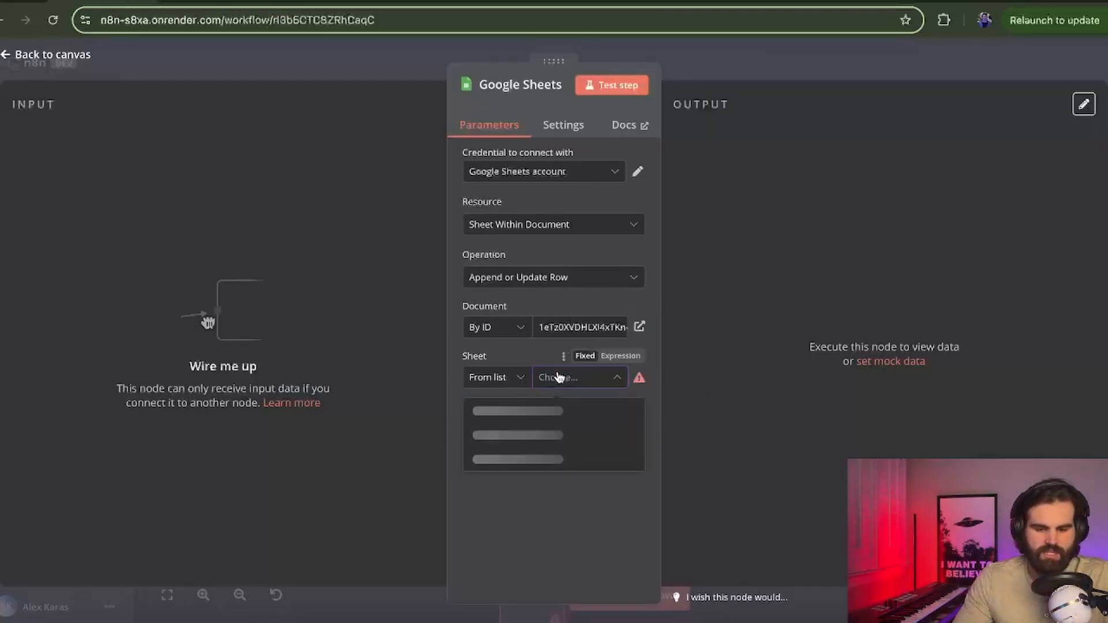
pyautogui.click(528, 413)
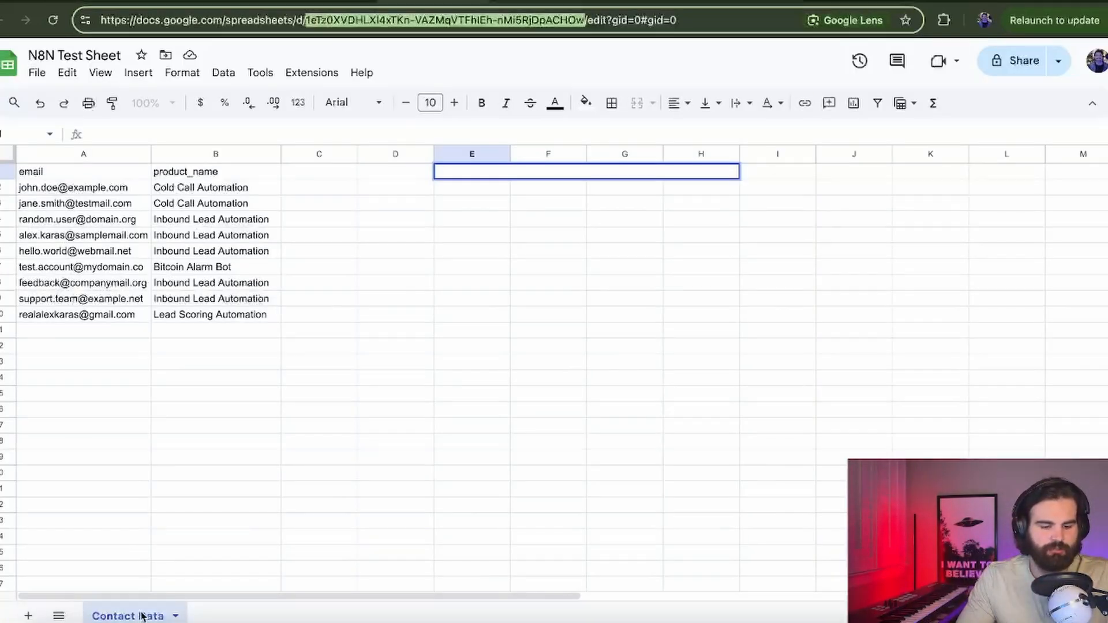
# Step: Match rows on the email column and enter the email and product_name values
pyautogui.click(235, 344)
pyautogui.moveTo(243, 317); pyautogui.dragTo(67, 179)
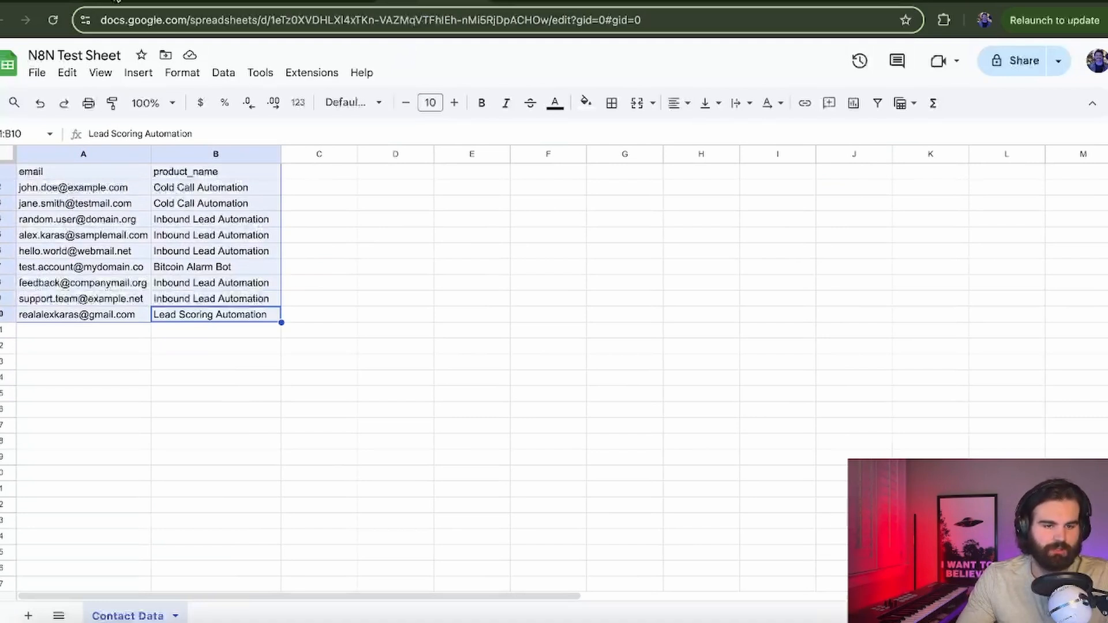
pyautogui.click(109, 1)
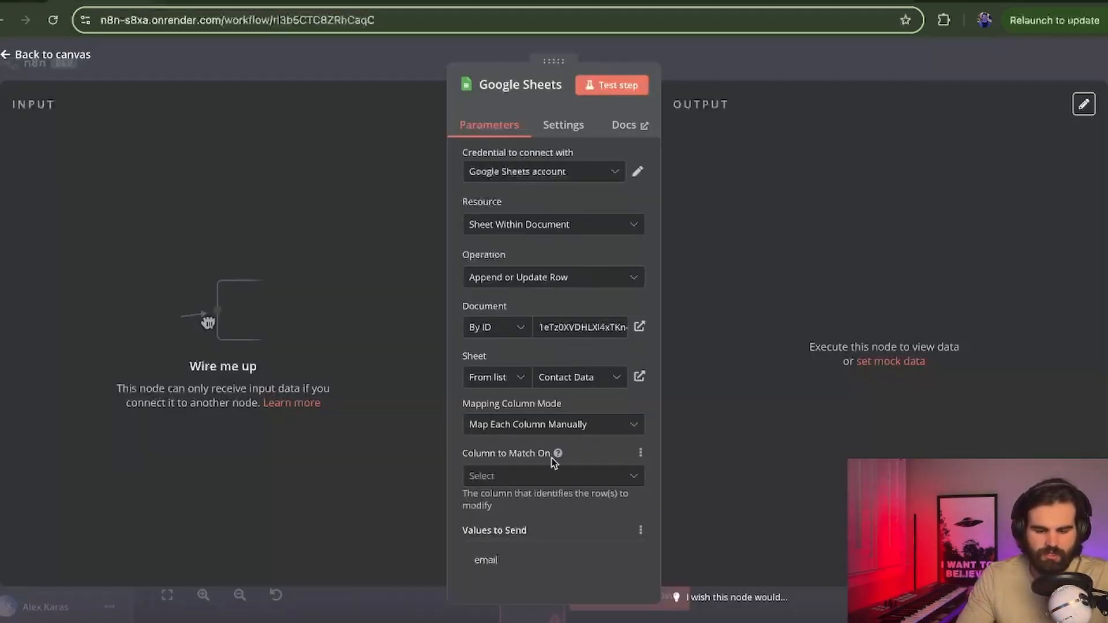
pyautogui.scroll(-2, 554, 463)
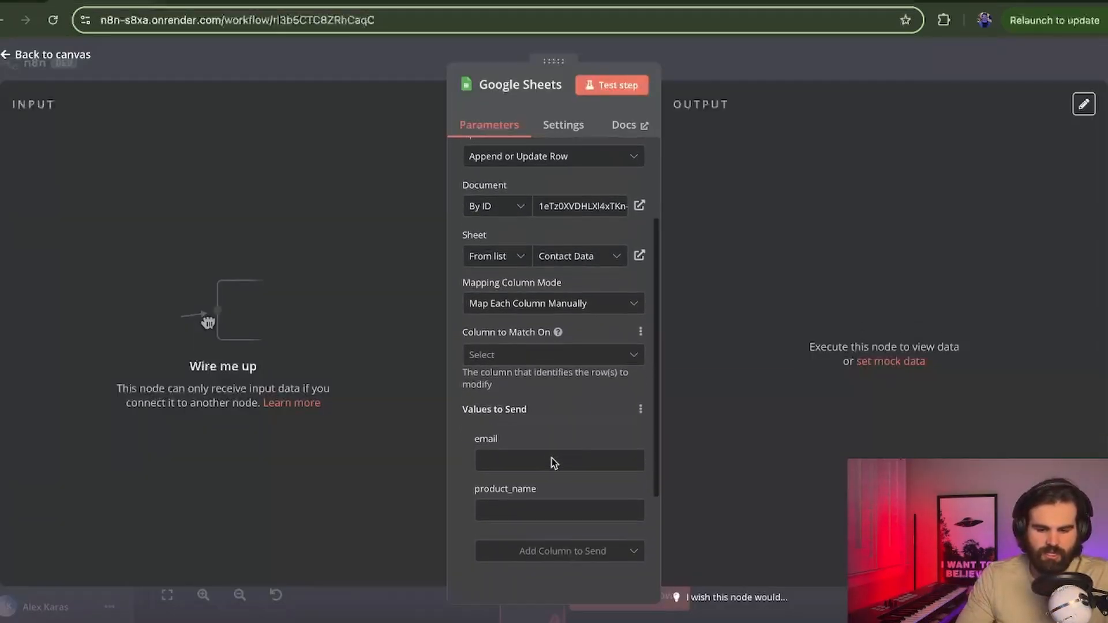
pyautogui.click(564, 345)
pyautogui.click(549, 383)
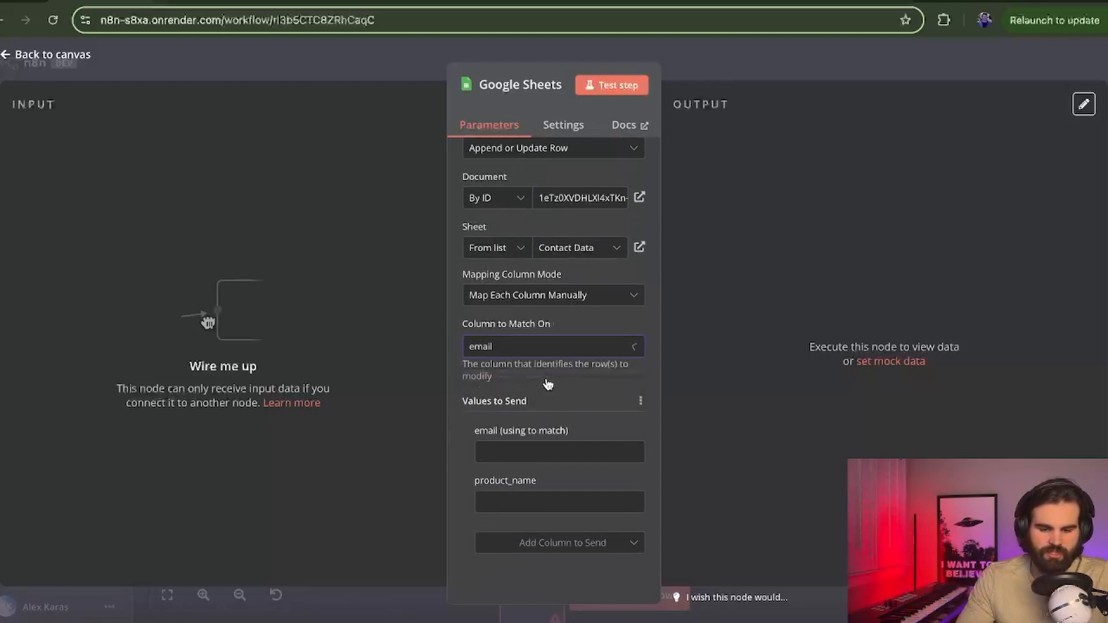
pyautogui.scroll(-2, 548, 383)
pyautogui.click(552, 358)
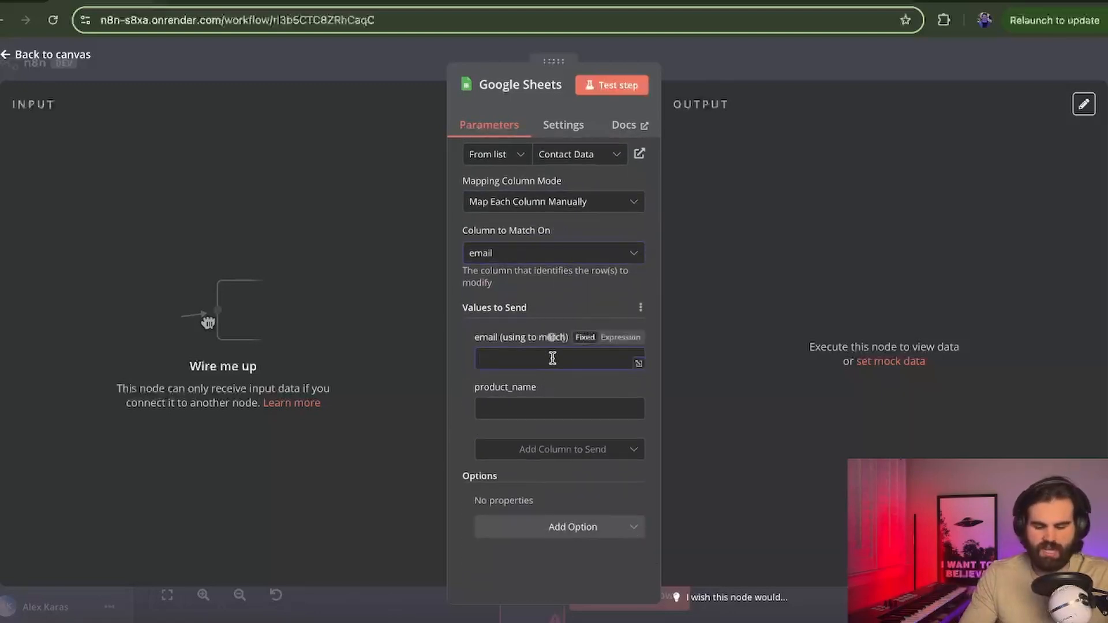
pyautogui.write('su')
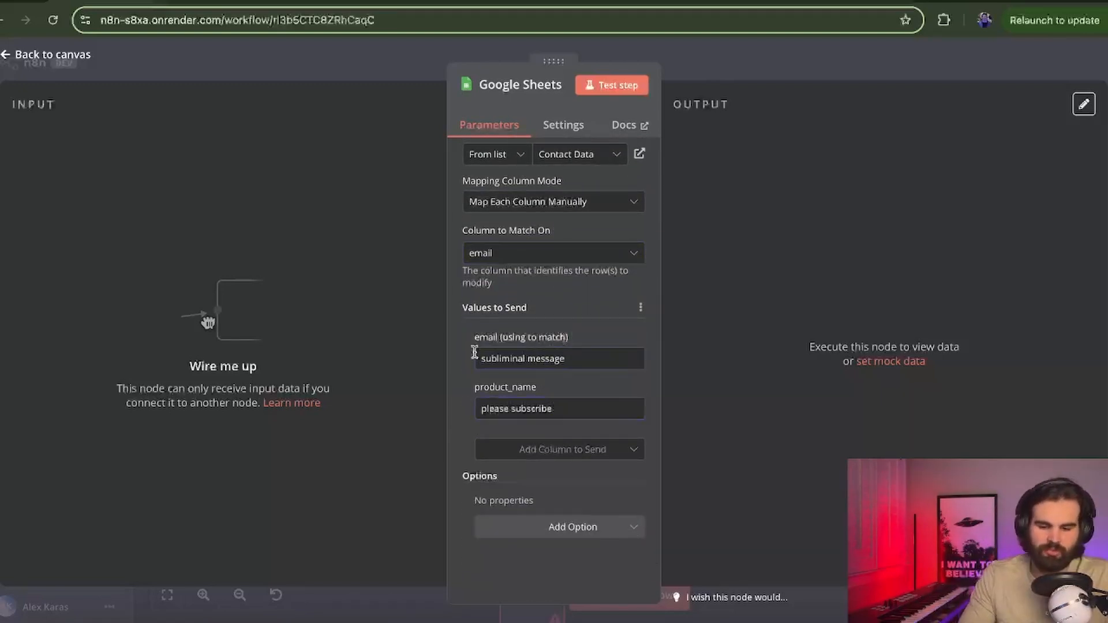
pyautogui.moveTo(491, 359); pyautogui.dragTo(583, 358)
pyautogui.moveTo(510, 408); pyautogui.dragTo(441, 415)
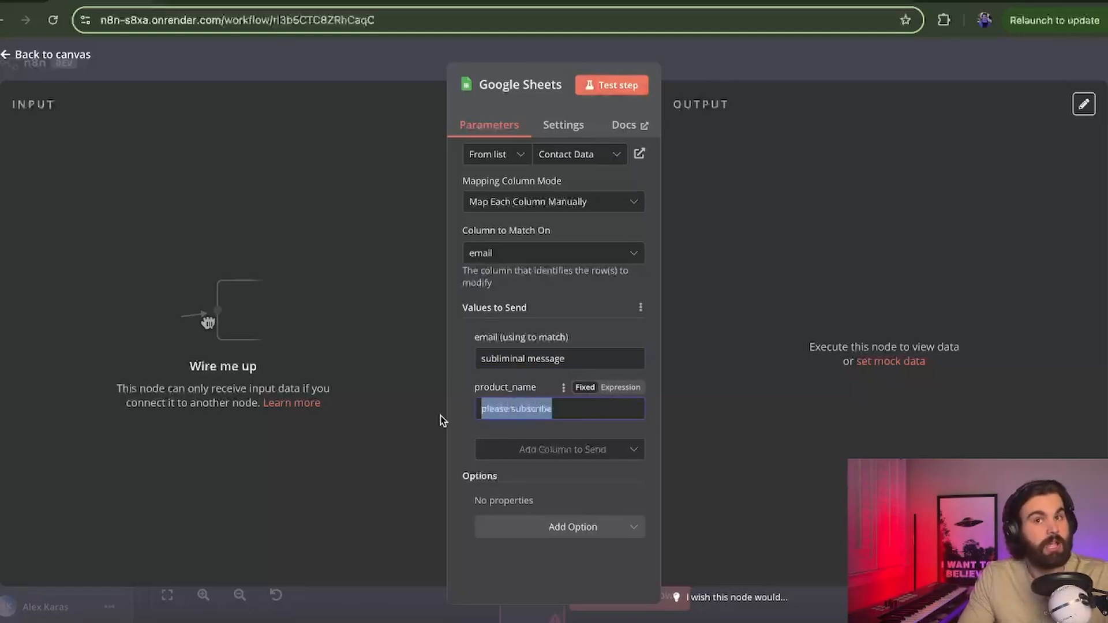
# Step: Test the node and check the new 'subliminal message' / 'please subscribe' row in Contact Data
pyautogui.click(637, 88)
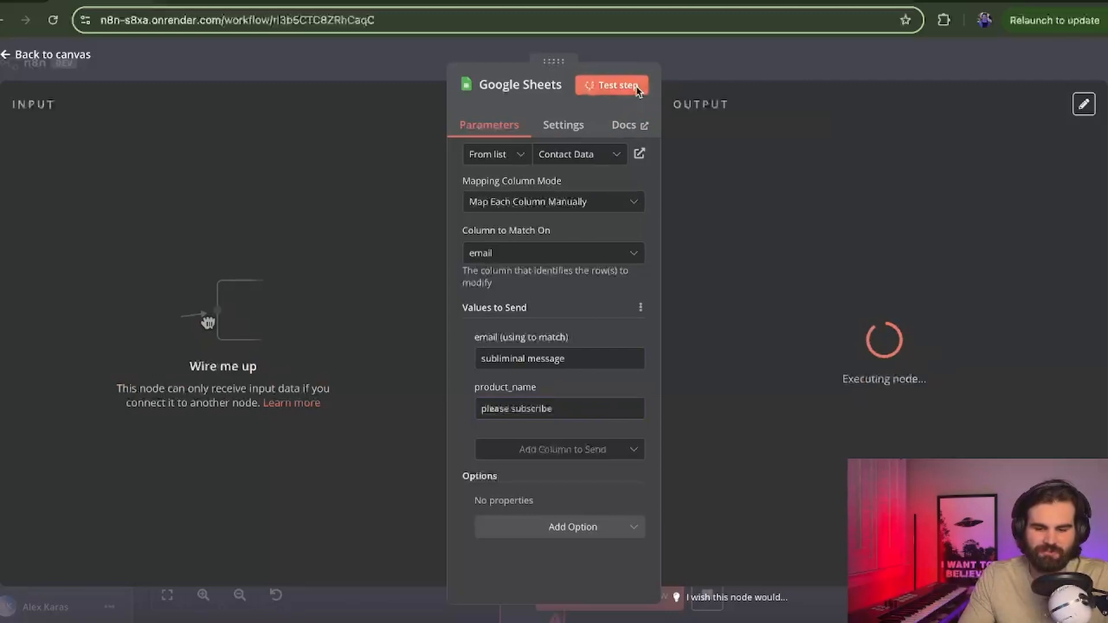
pyautogui.click(415, 3)
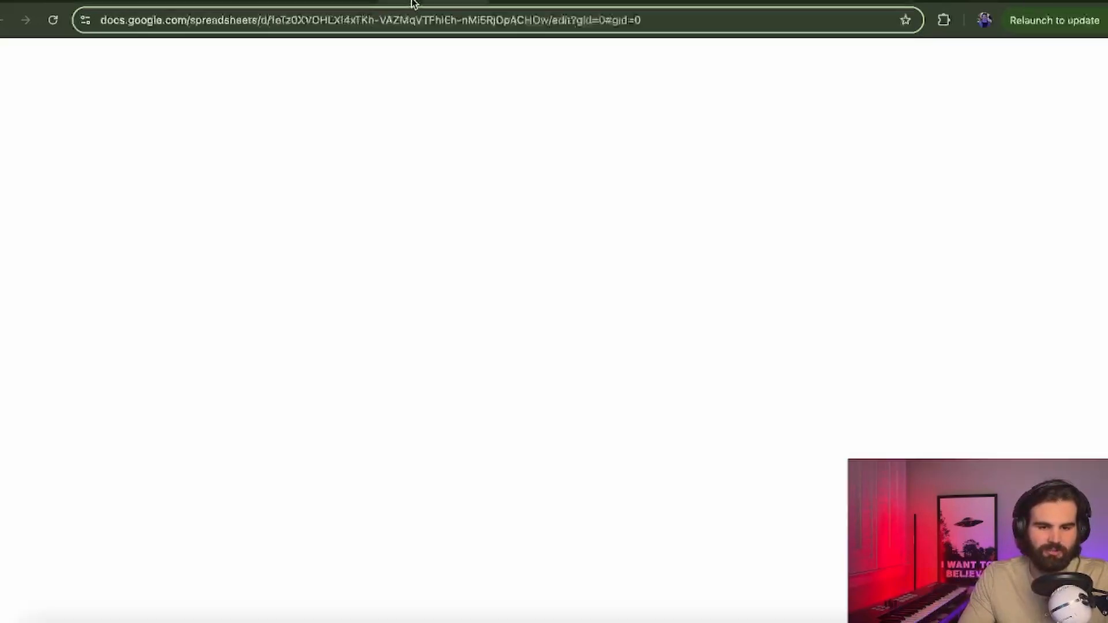
pyautogui.click(136, 348)
pyautogui.click(100, 335)
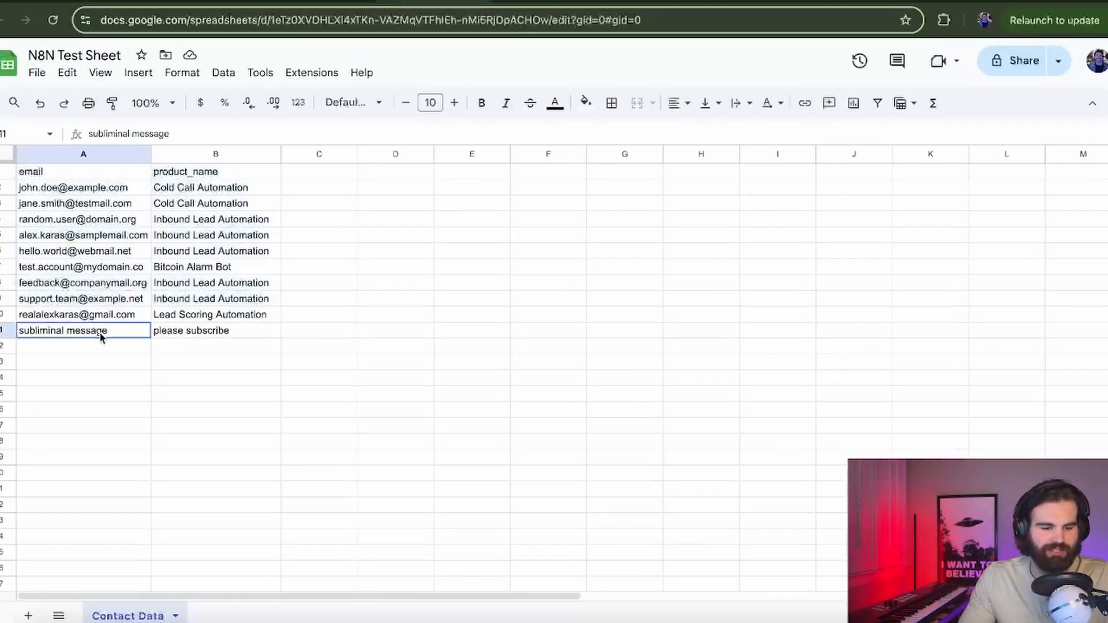
pyautogui.moveTo(100, 337); pyautogui.dragTo(184, 331)
pyautogui.click(396, 251)
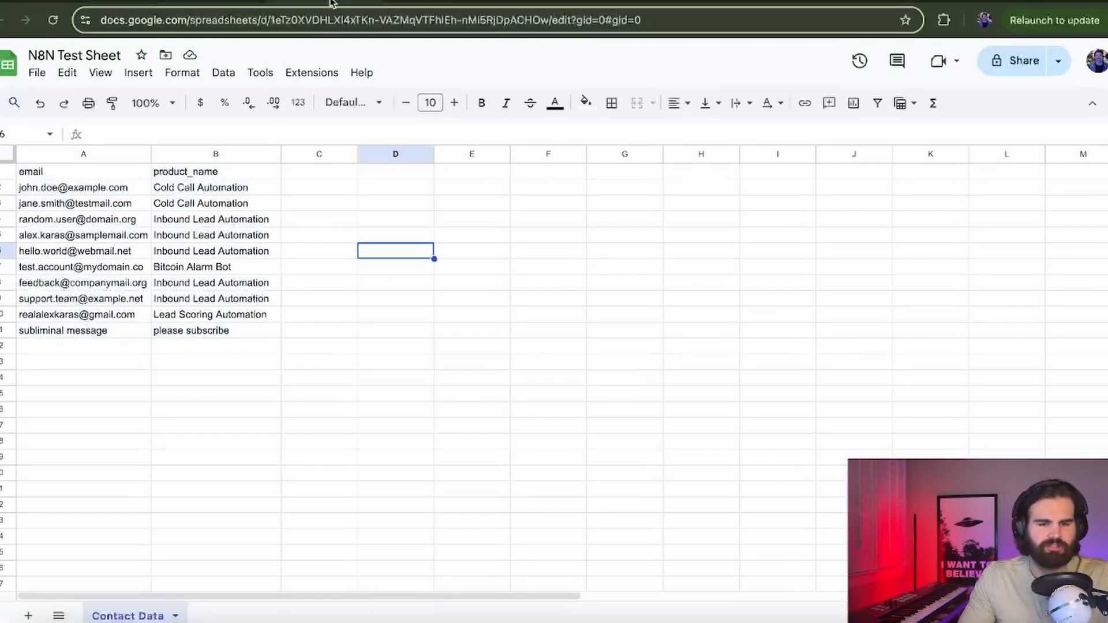
# Step: Return to n8n and close the Google Sheets node back to the canvas
pyautogui.click(99, 4)
pyautogui.click(314, 56)
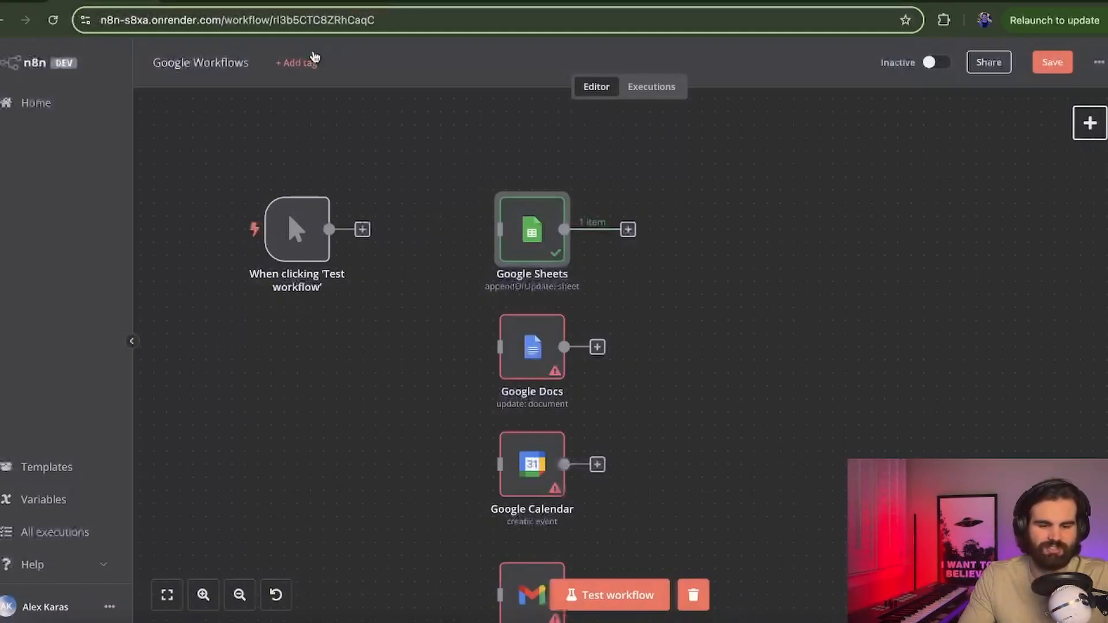
pyautogui.scroll(-3, 477, 324)
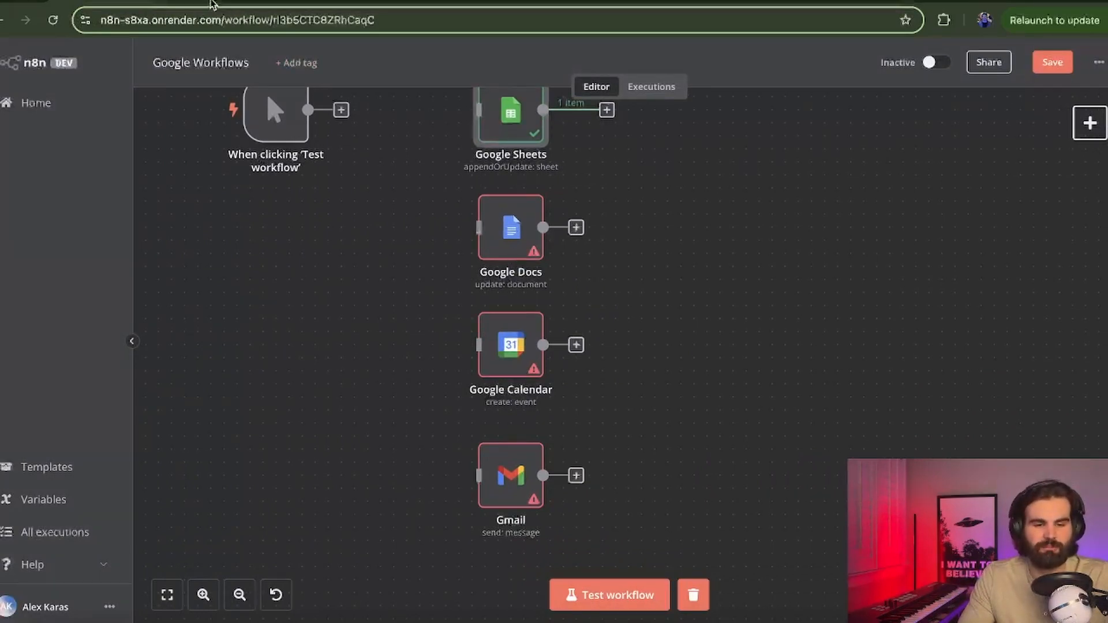
# Step: Search the Cloud Console for 'google docs' and enable the Google Docs API for the project
pyautogui.click(213, 3)
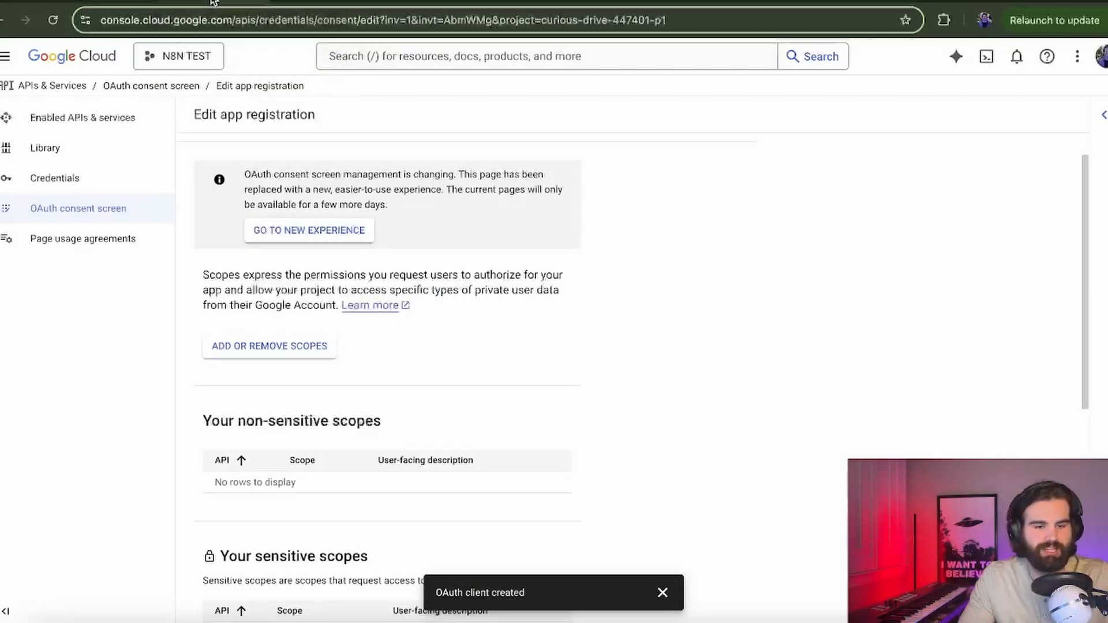
pyautogui.click(442, 57)
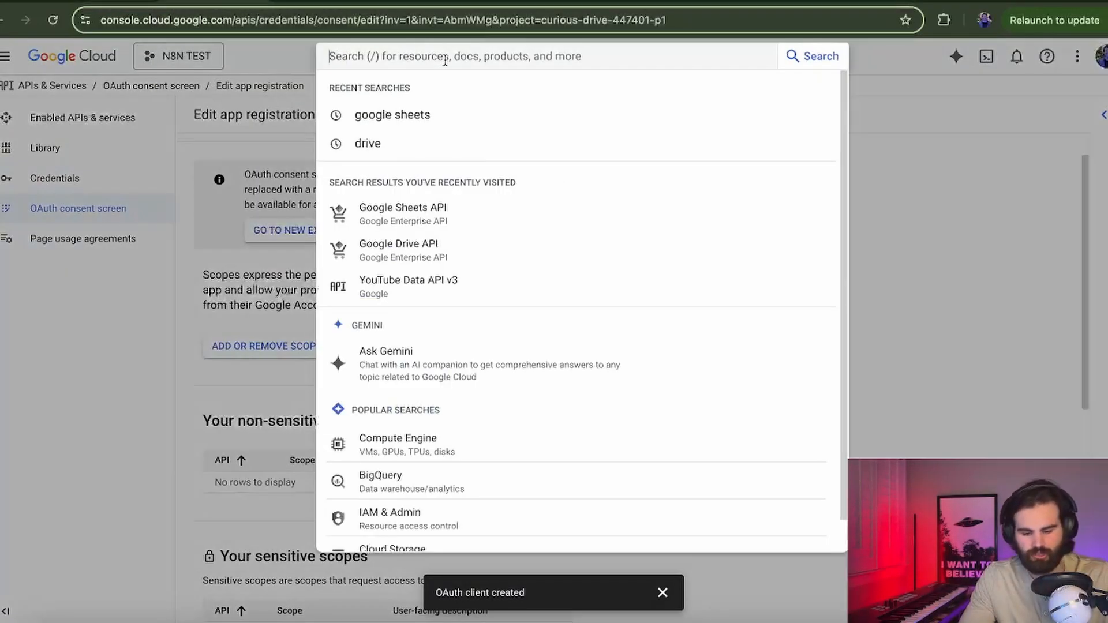
pyautogui.write('google docs')
pyautogui.press('Return')
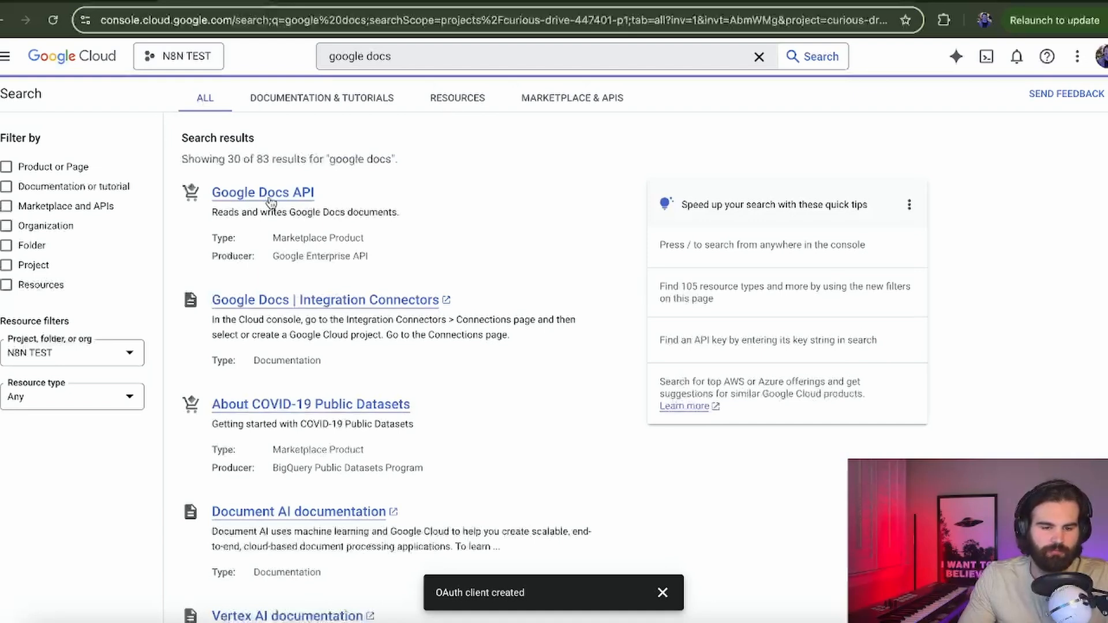
pyautogui.moveTo(315, 192); pyautogui.dragTo(212, 191)
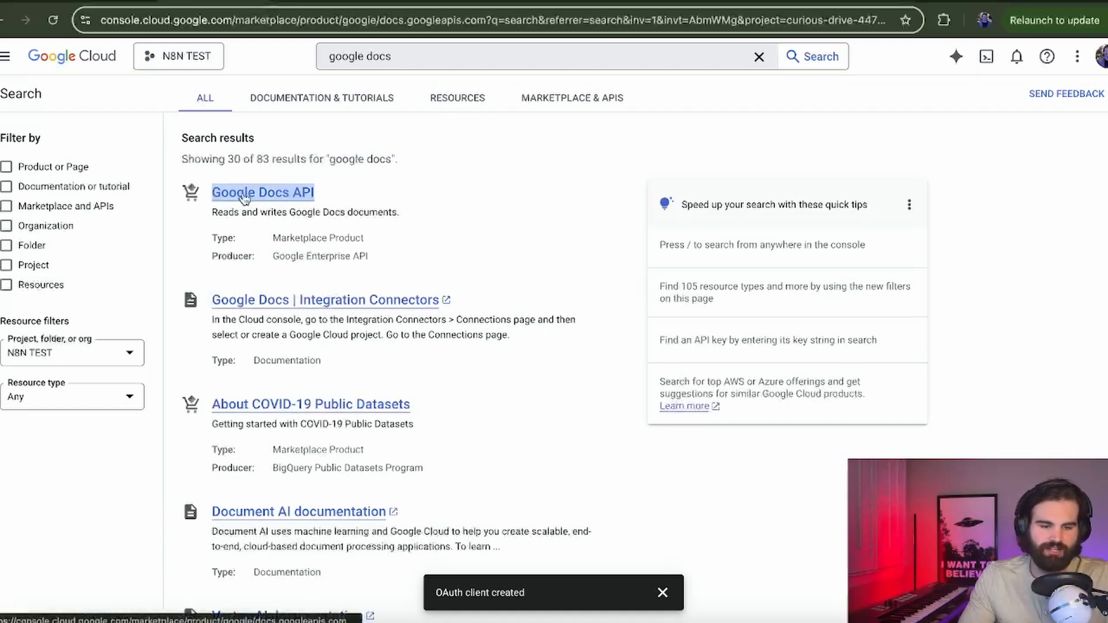
pyautogui.click(244, 195)
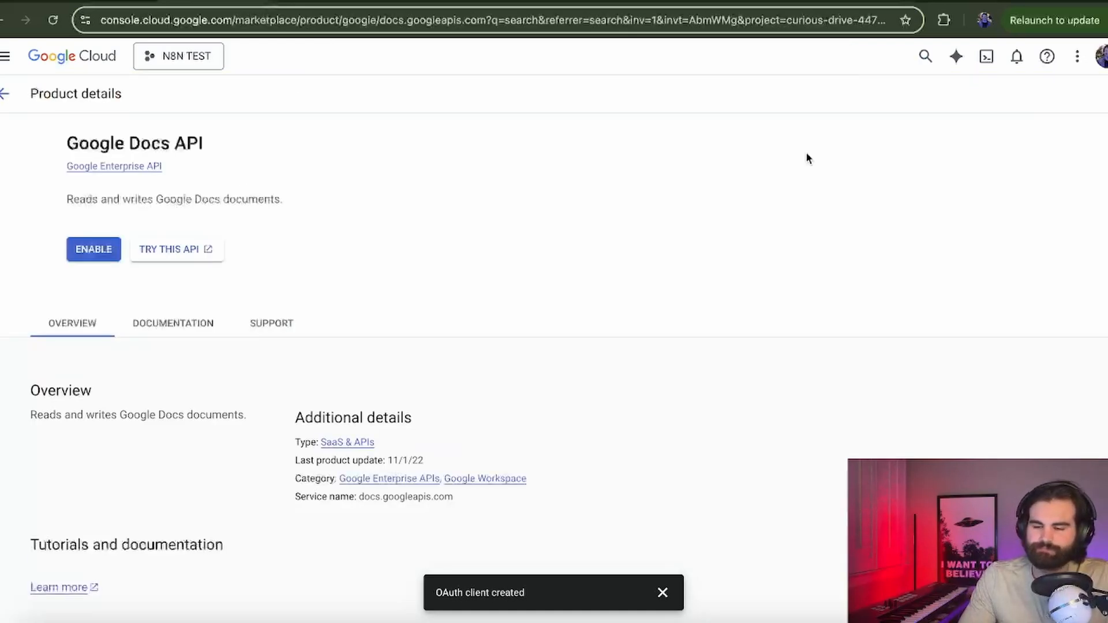
pyautogui.click(150, 248)
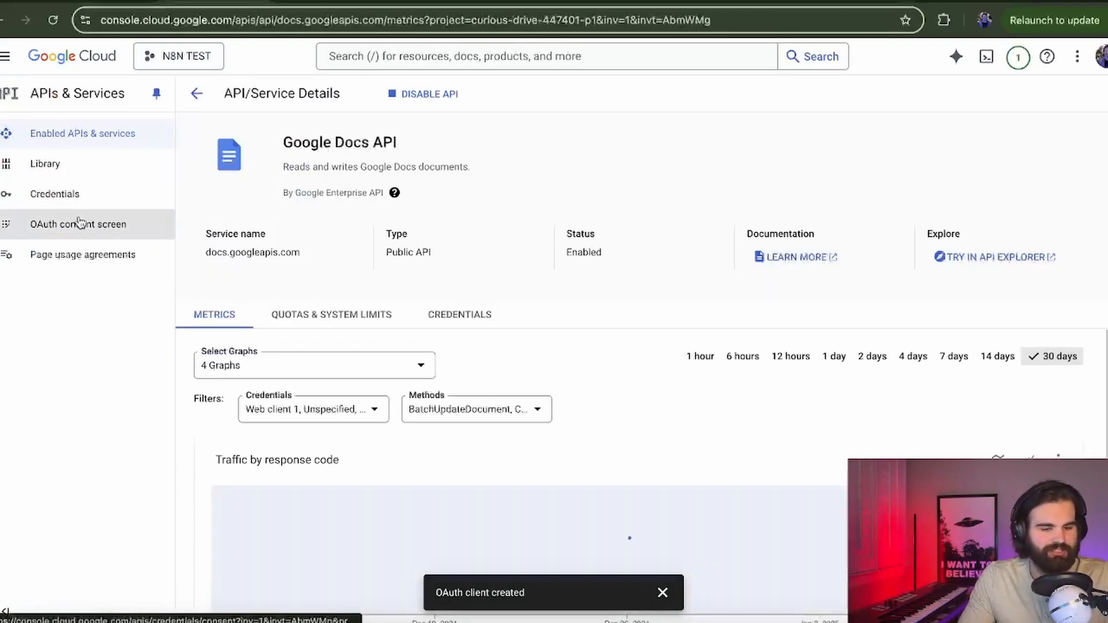
pyautogui.click(80, 224)
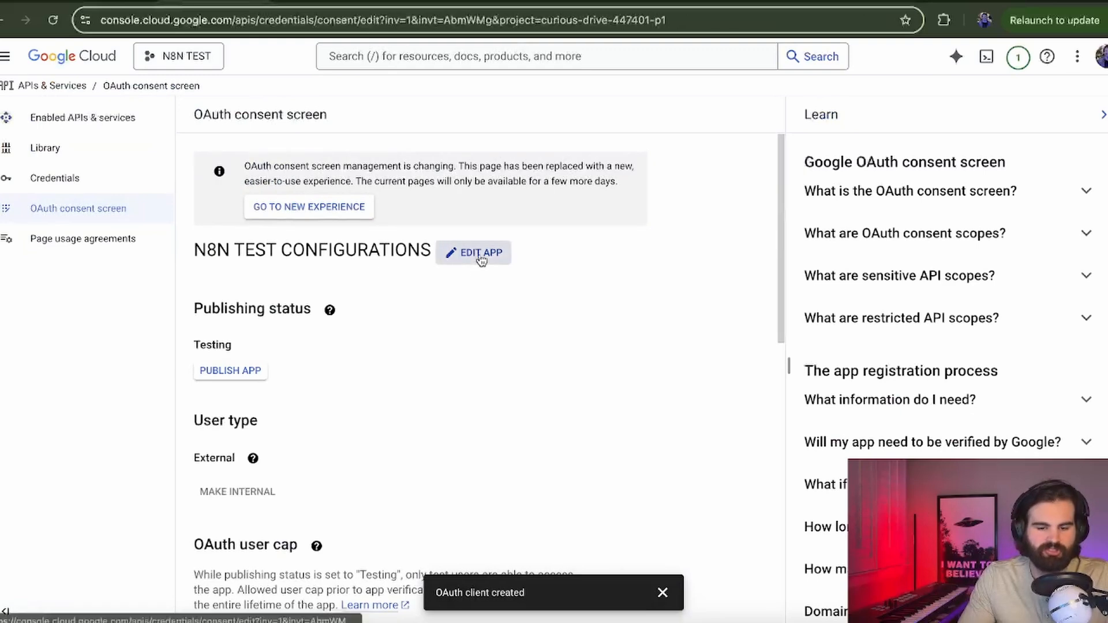
# Step: Edit the app registration and open the scope picker on the Scopes step
pyautogui.click(479, 253)
pyautogui.scroll(-10, 480, 260)
pyautogui.click(257, 599)
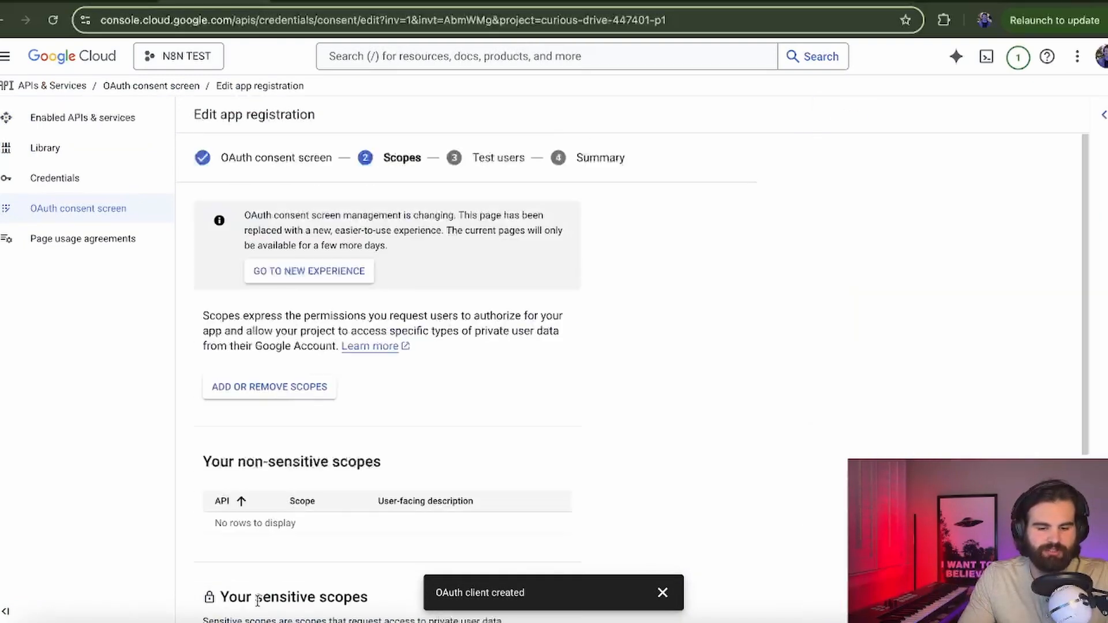
pyautogui.click(306, 386)
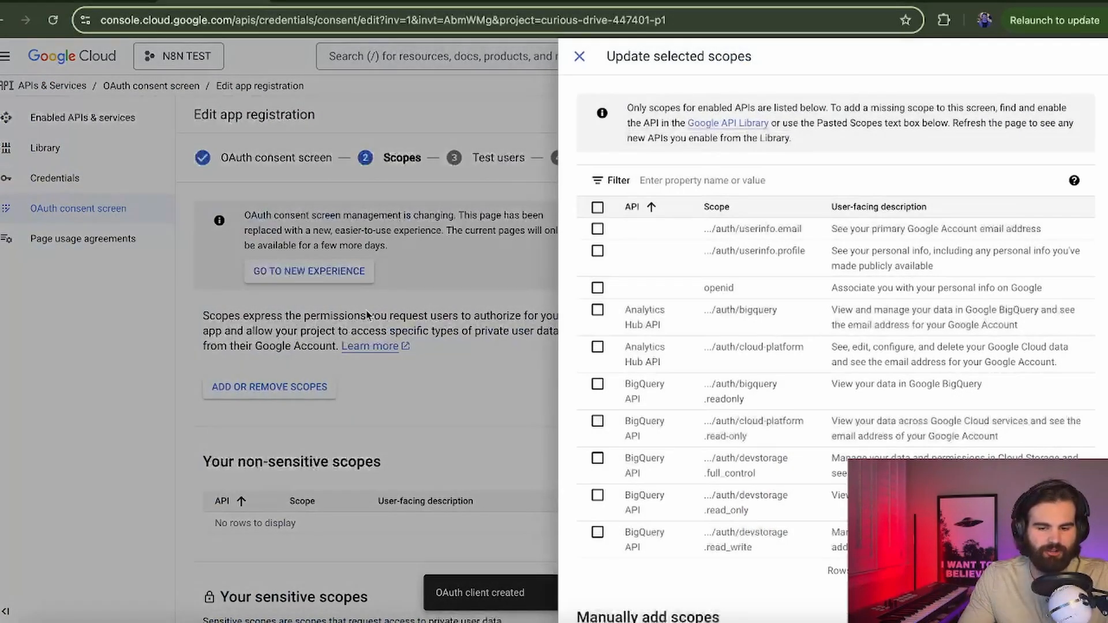
# Step: Filter to Google Docs API, tick documents, documents.readonly, drive and drive.readonly, and update
pyautogui.click(717, 181)
pyautogui.write('google docs')
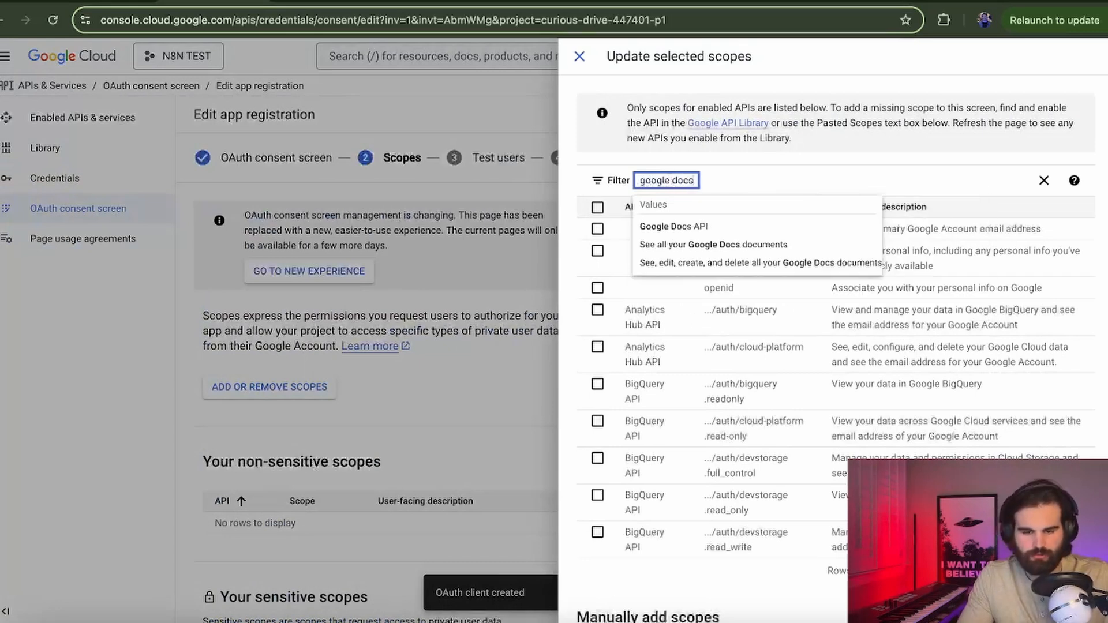
pyautogui.click(747, 228)
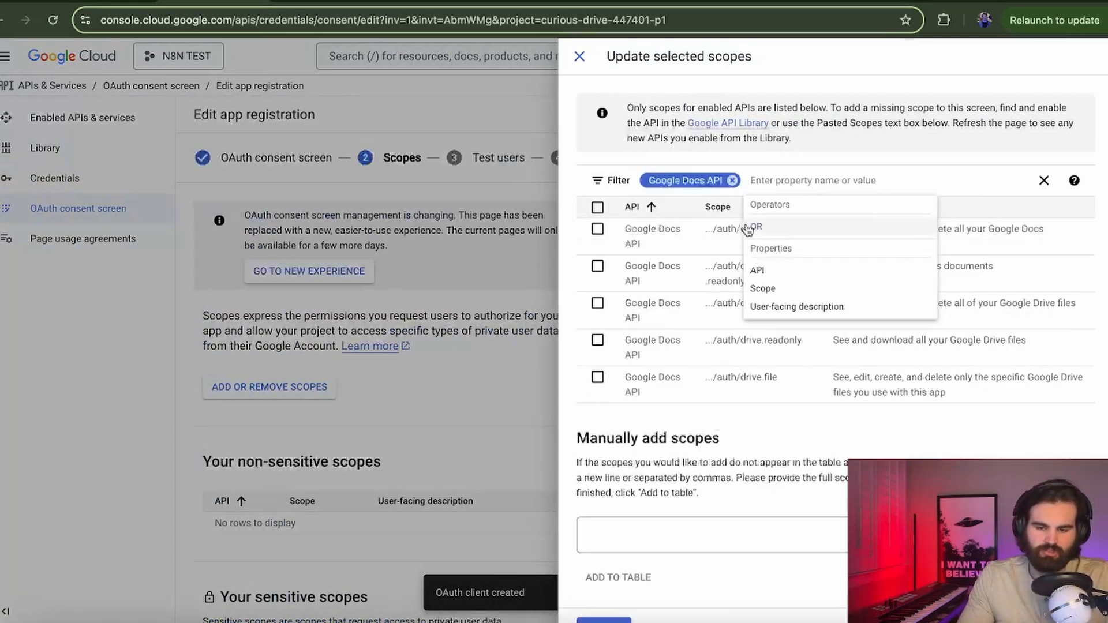
pyautogui.click(783, 415)
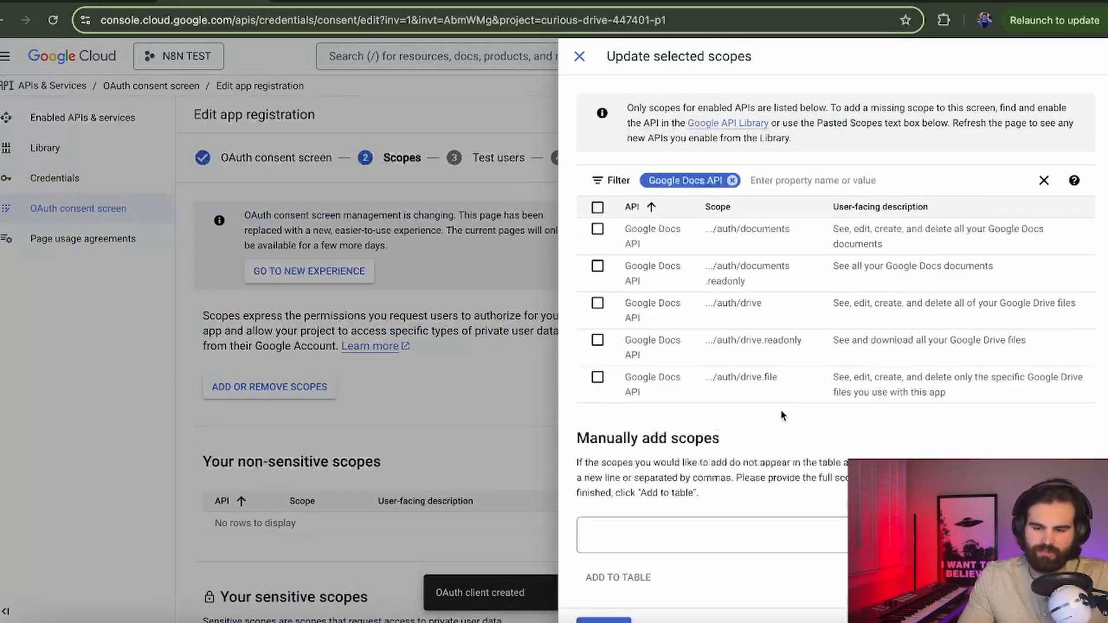
pyautogui.click(597, 229)
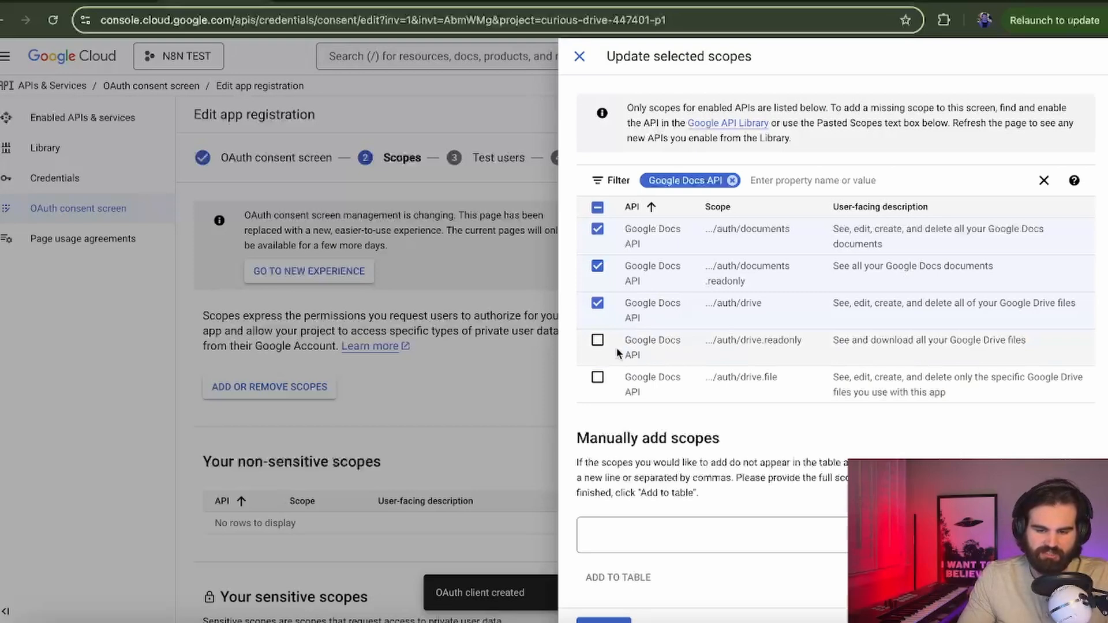
pyautogui.scroll(-1, 739, 464)
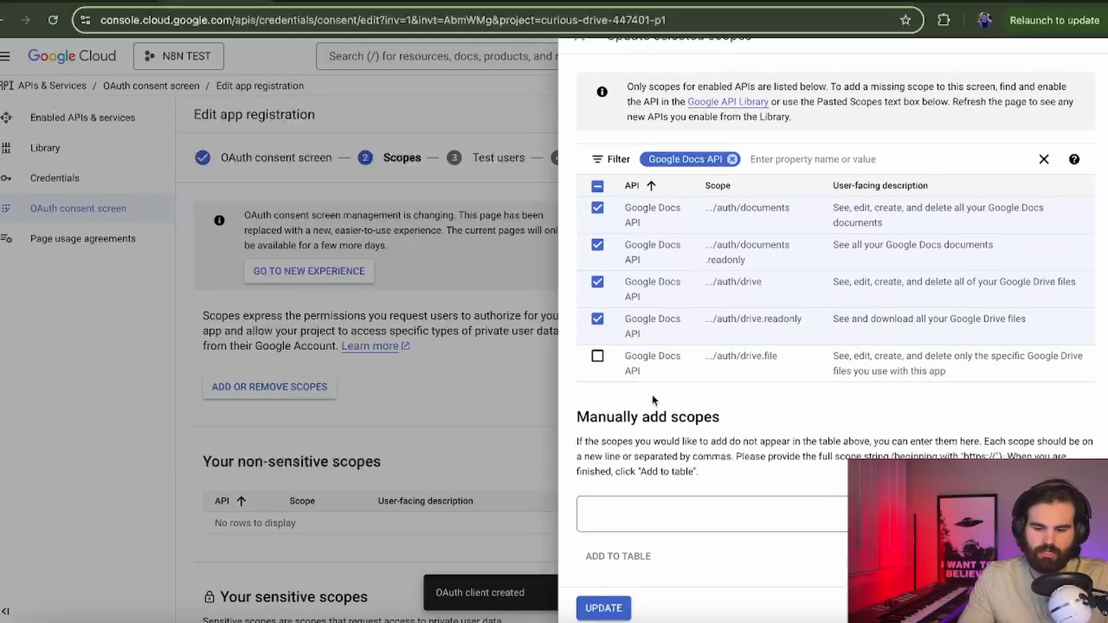
pyautogui.moveTo(670, 223); pyautogui.dragTo(678, 333)
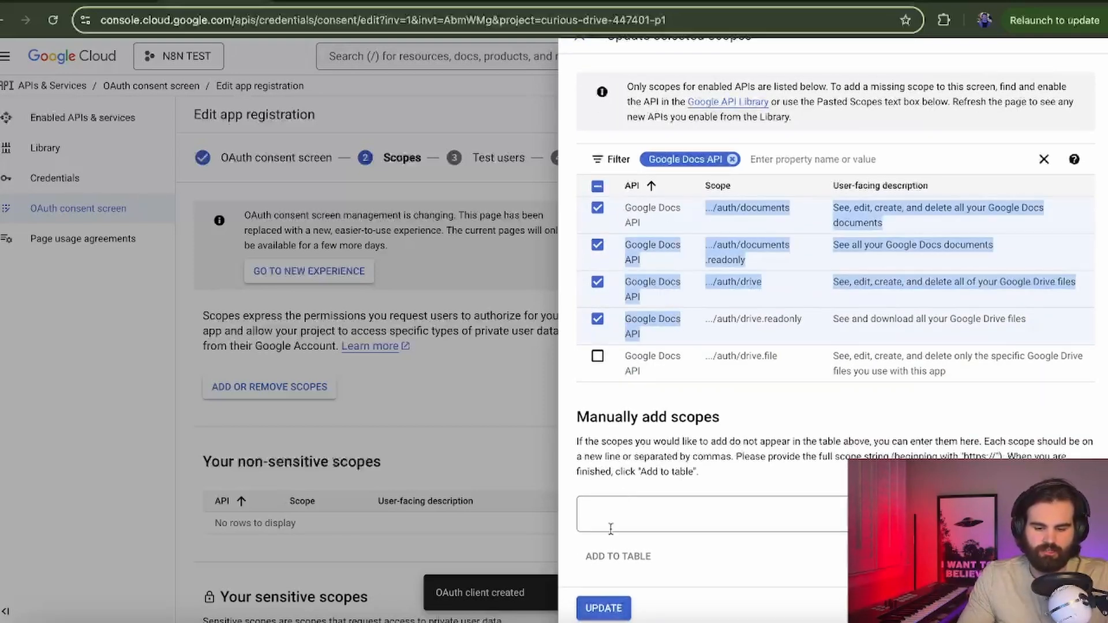
pyautogui.click(603, 608)
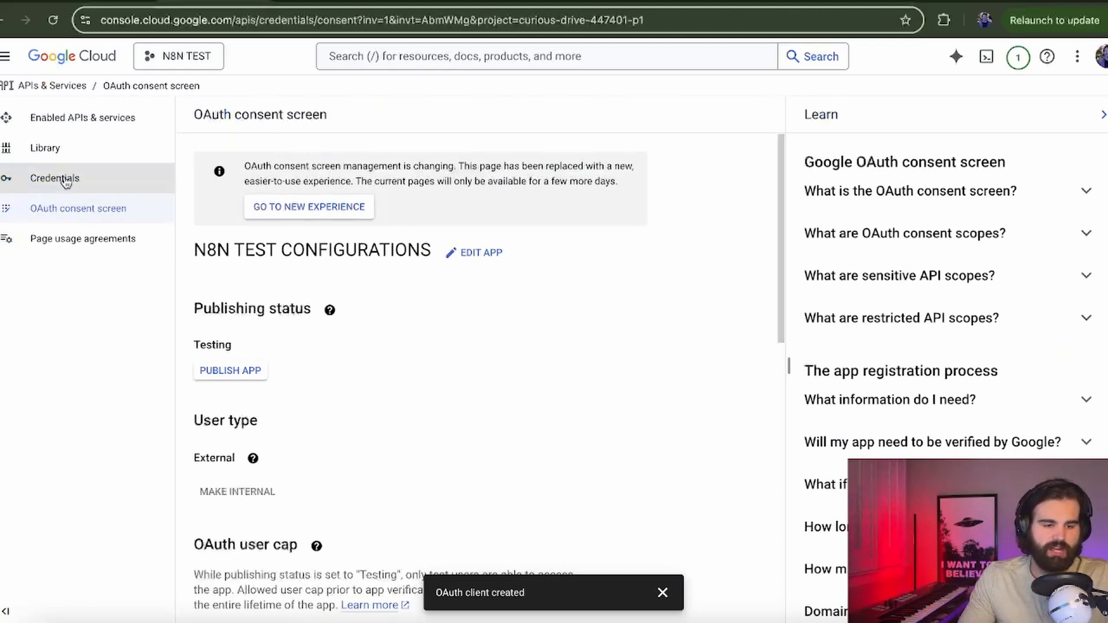
# Step: Open the Web client 1 OAuth client under Credentials and copy its Client ID
pyautogui.click(63, 181)
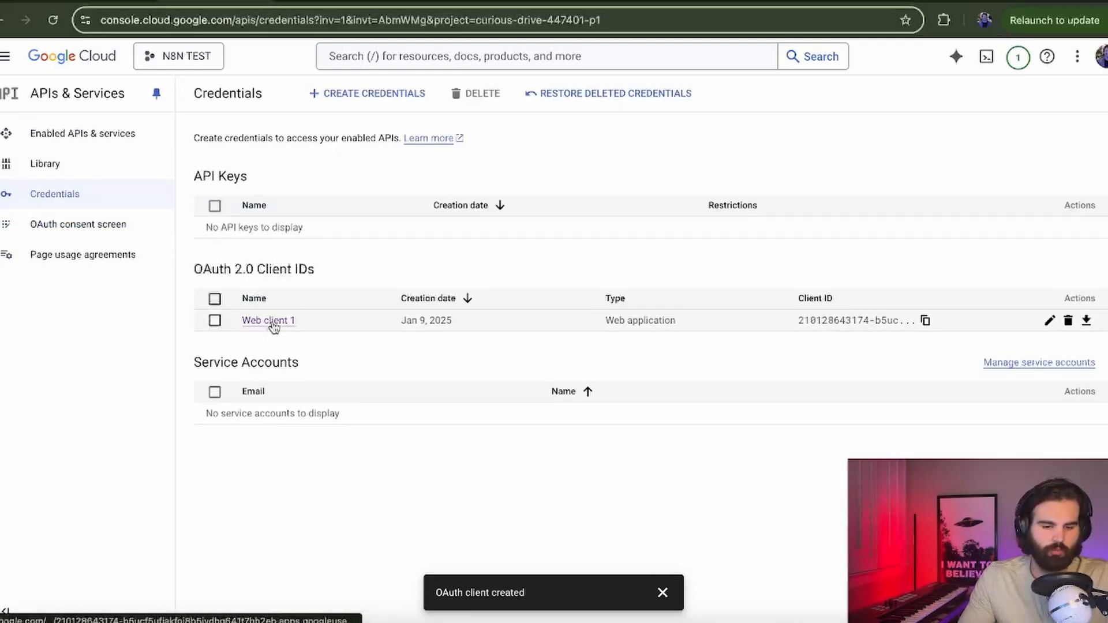
pyautogui.click(272, 321)
pyautogui.moveTo(806, 230); pyautogui.dragTo(1091, 241)
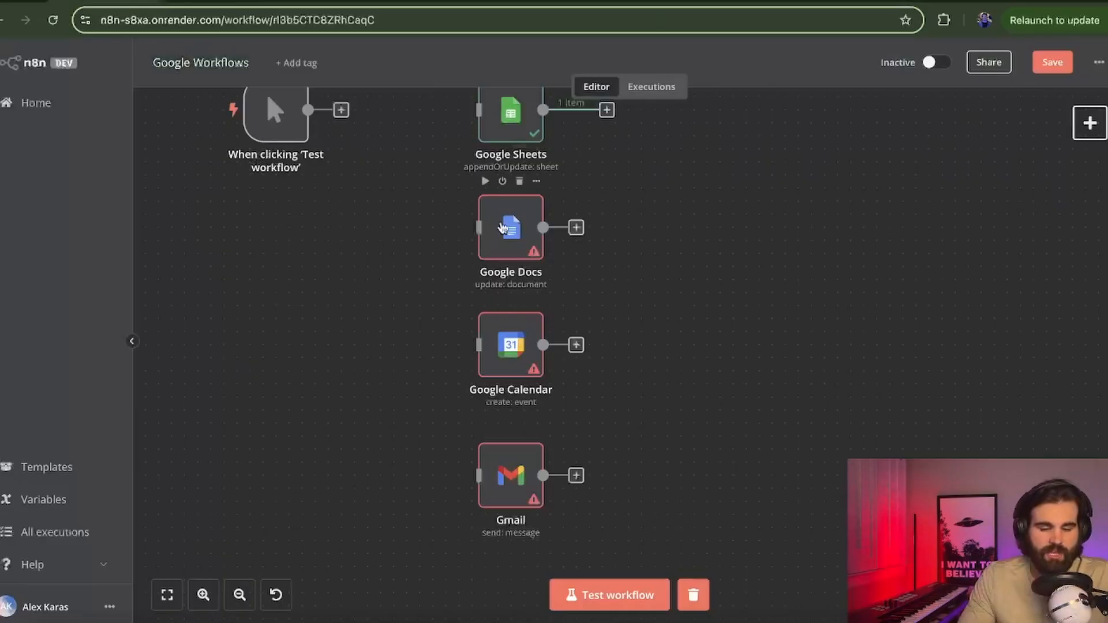
pyautogui.doubleClick(505, 228)
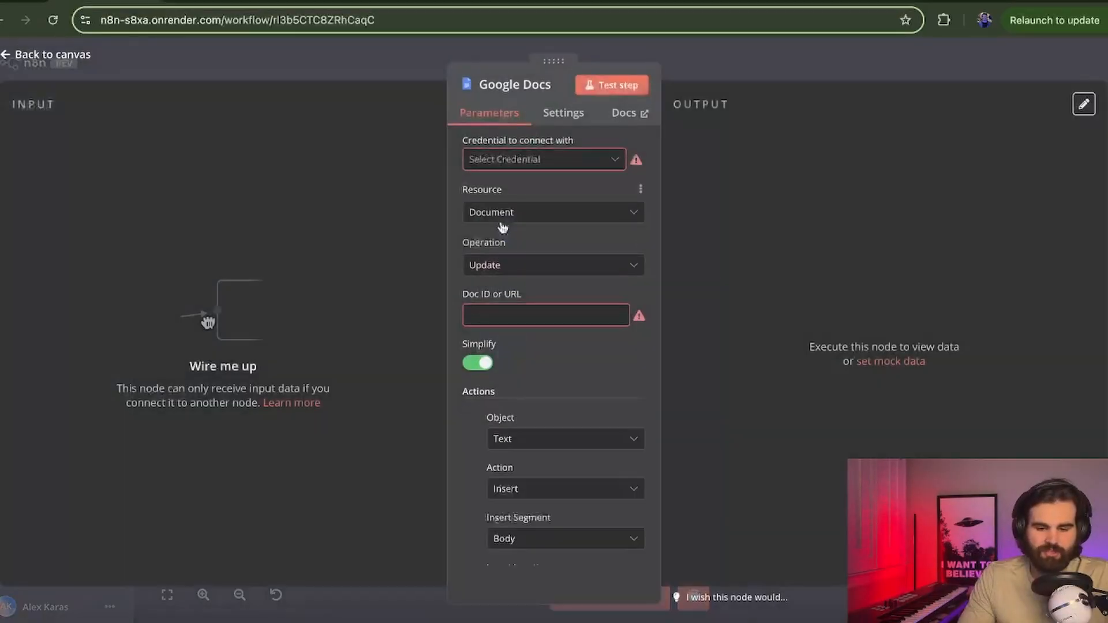
# Step: Create a new Google Docs credential and paste in the Web client 1 client secret
pyautogui.click(583, 162)
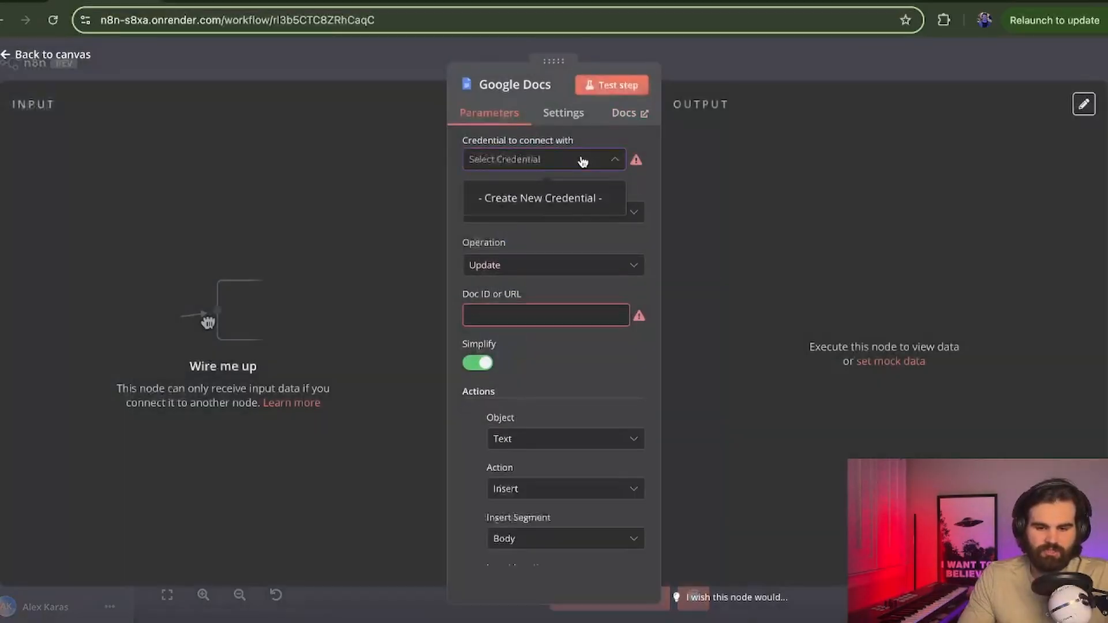
pyautogui.click(572, 197)
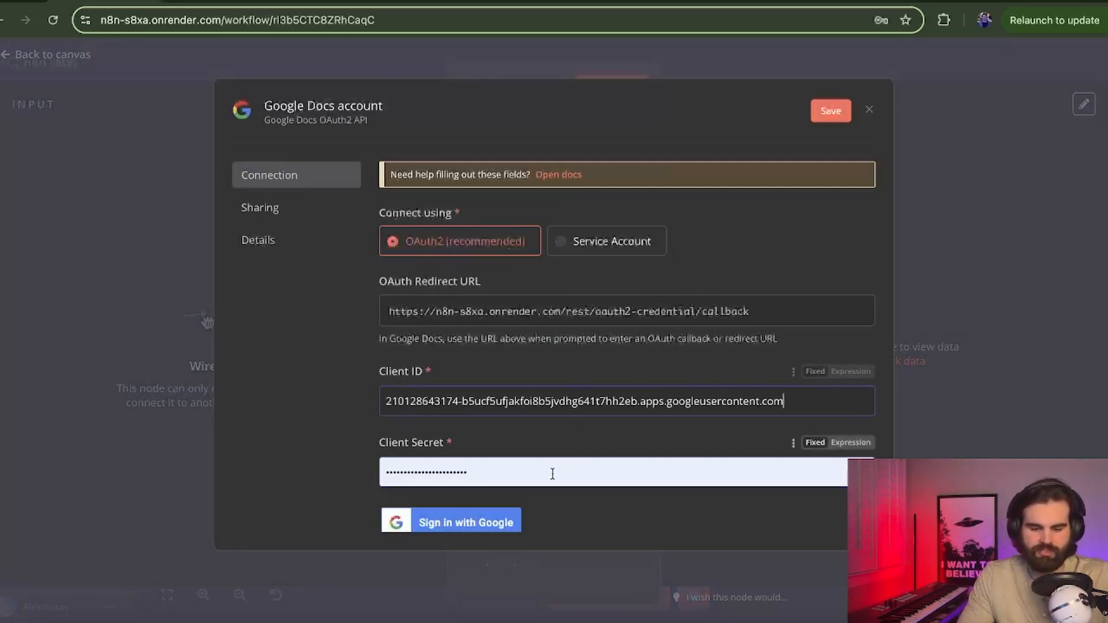
pyautogui.click(224, 7)
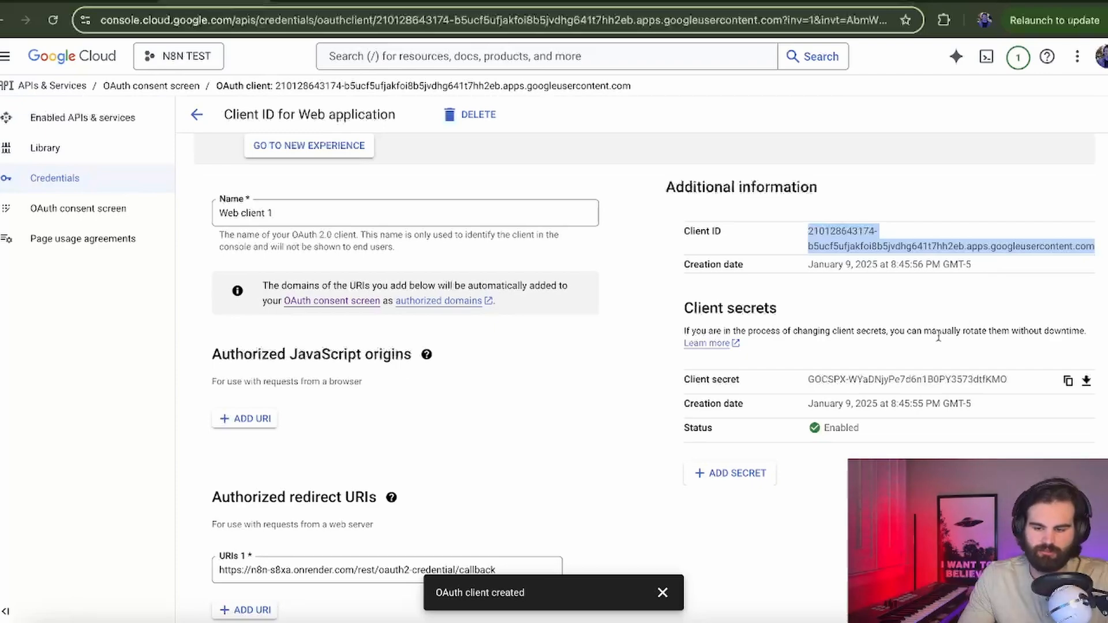
pyautogui.moveTo(807, 381); pyautogui.dragTo(824, 382)
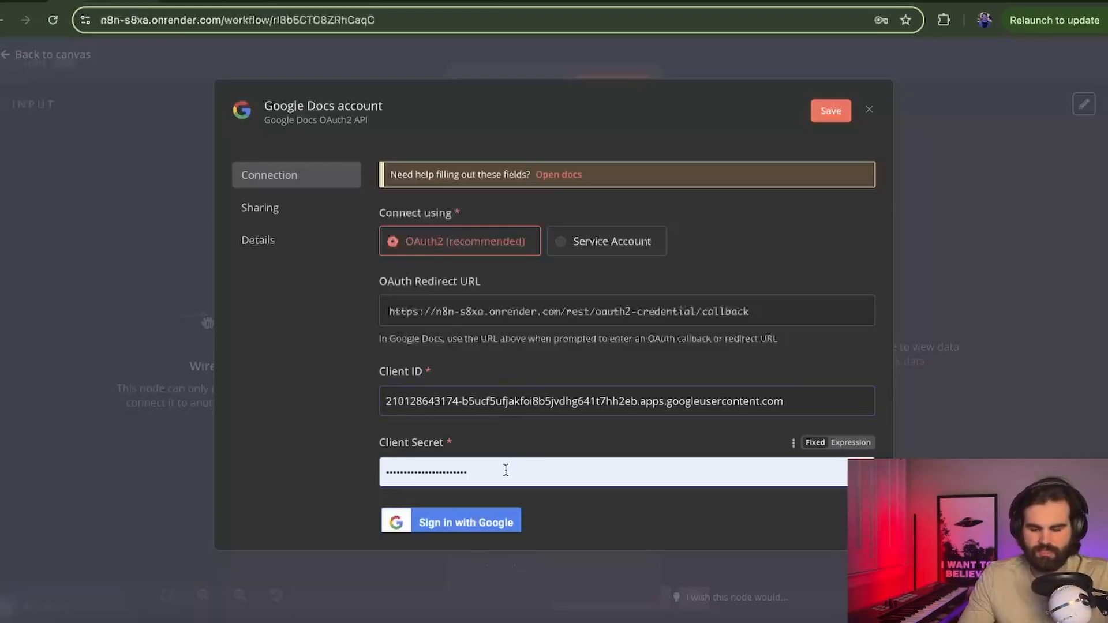
pyautogui.press('super+a')
pyautogui.press('BackSpace')
pyautogui.press('super+v')
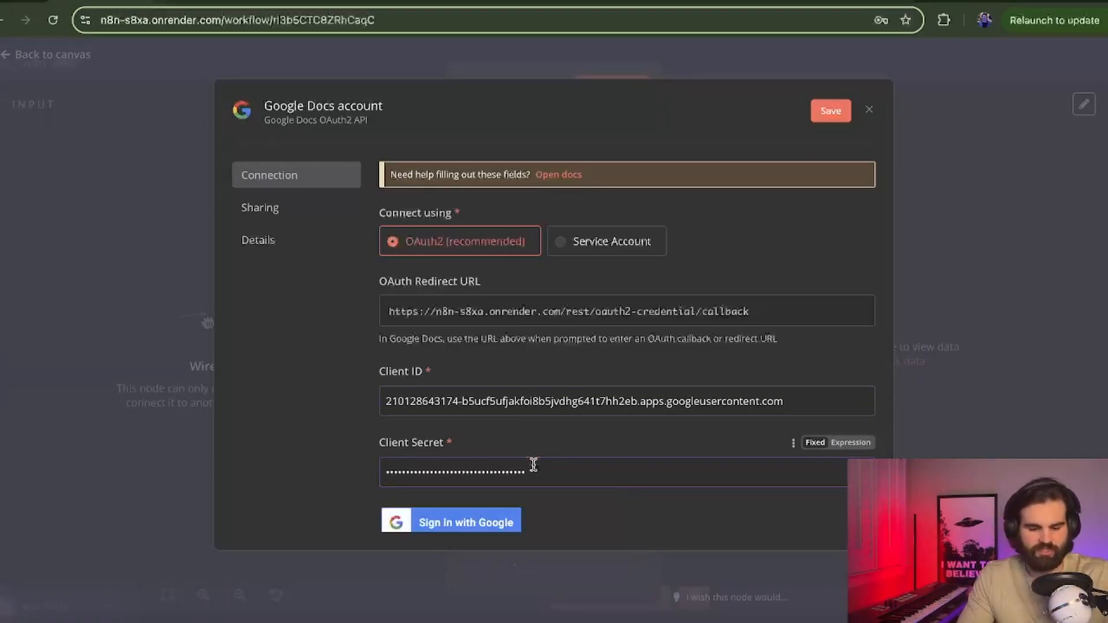
# Step: Sign in with Google, grant all Drive and Docs permissions, and close the sign-in window
pyautogui.scroll(-3, 533, 465)
pyautogui.click(475, 395)
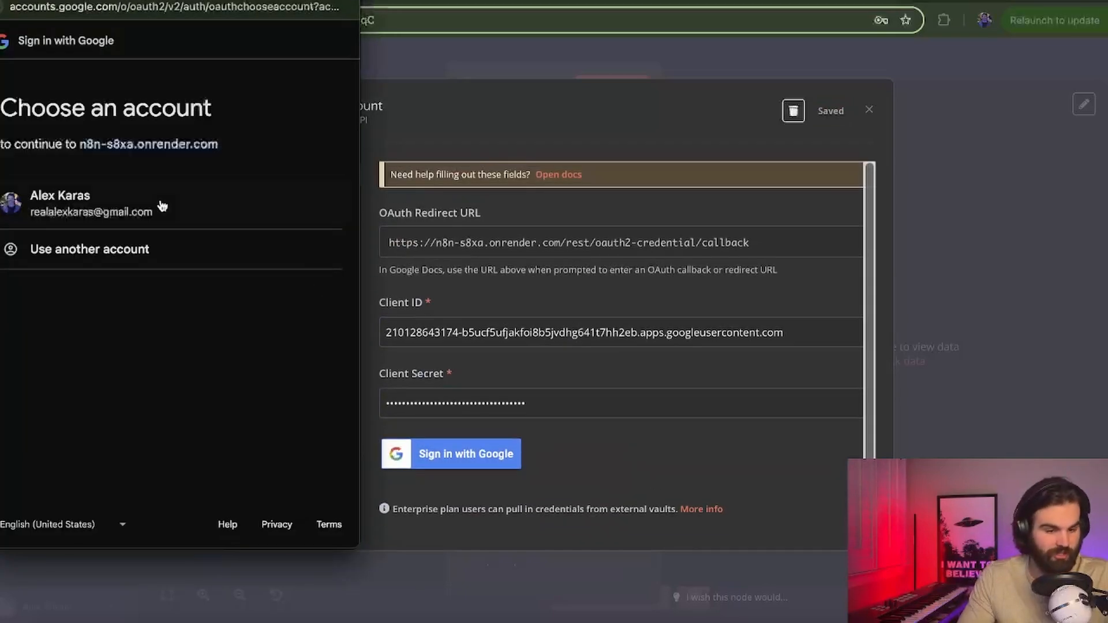
pyautogui.click(119, 203)
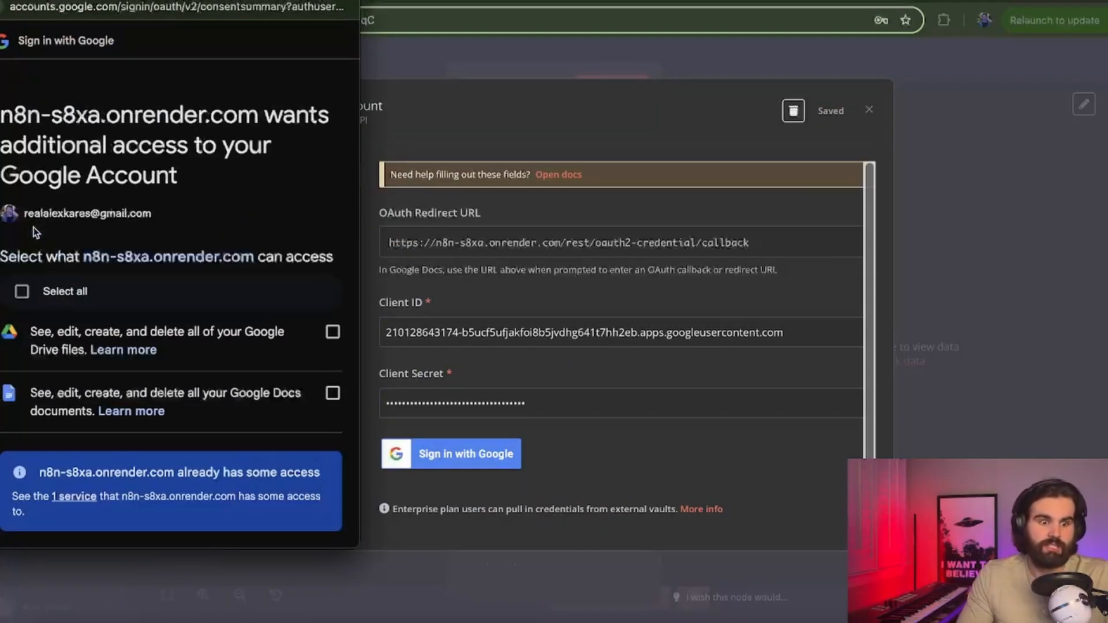
pyautogui.click(21, 291)
pyautogui.scroll(-6, 132, 472)
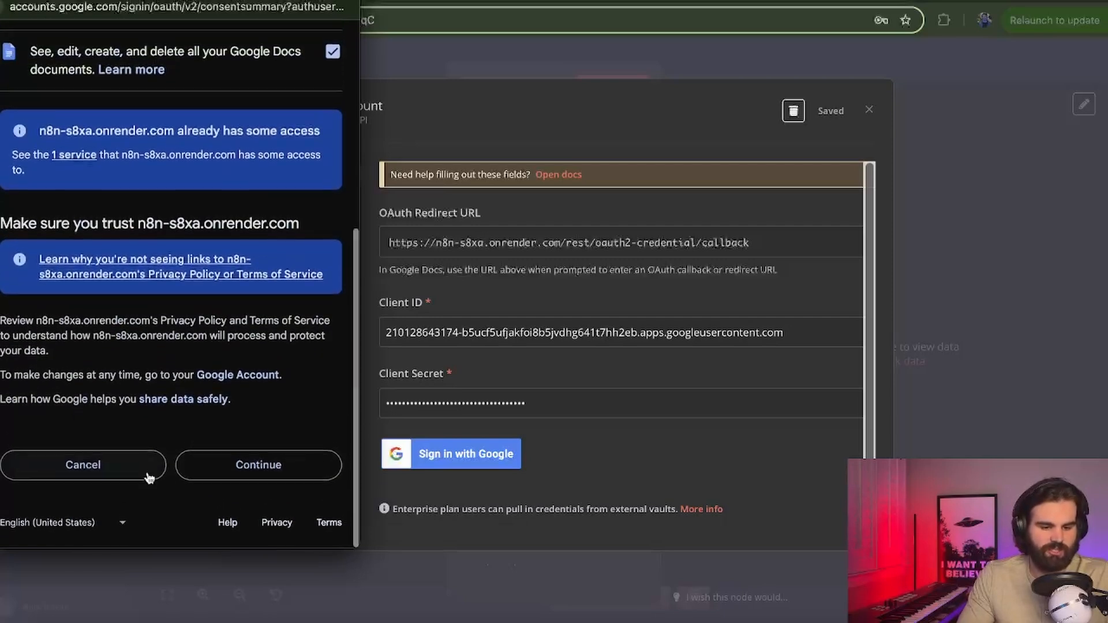
pyautogui.click(251, 471)
pyautogui.moveTo(13, 33); pyautogui.dragTo(220, 35)
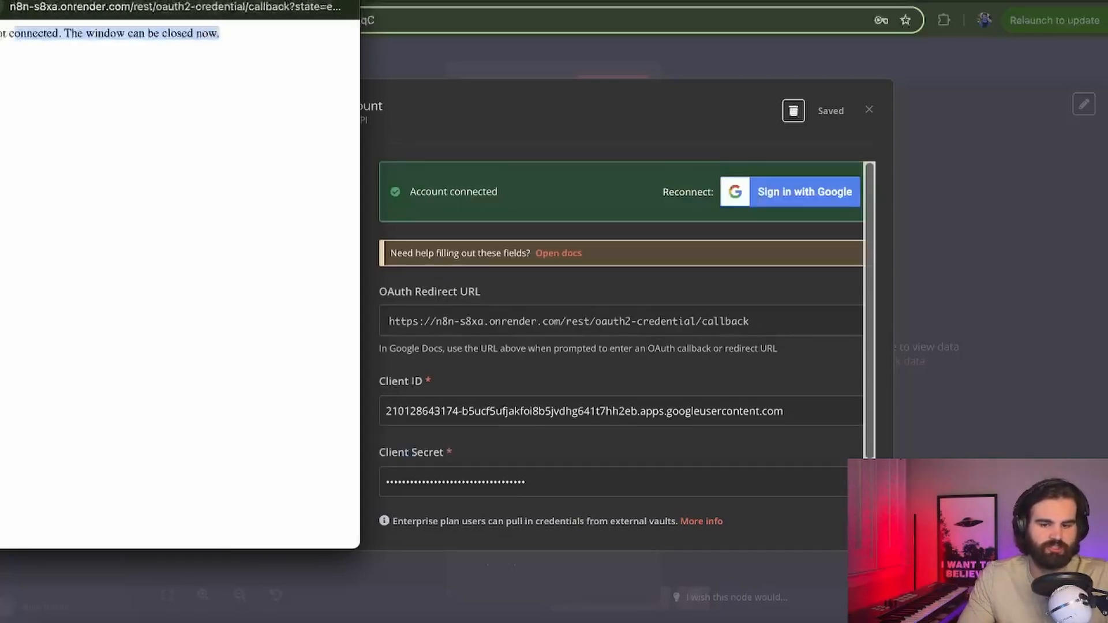
pyautogui.press('super+w')
# Step: Open the expanded Doc ID or URL editor and select the N8n Test Document's ID in its address
pyautogui.click(870, 111)
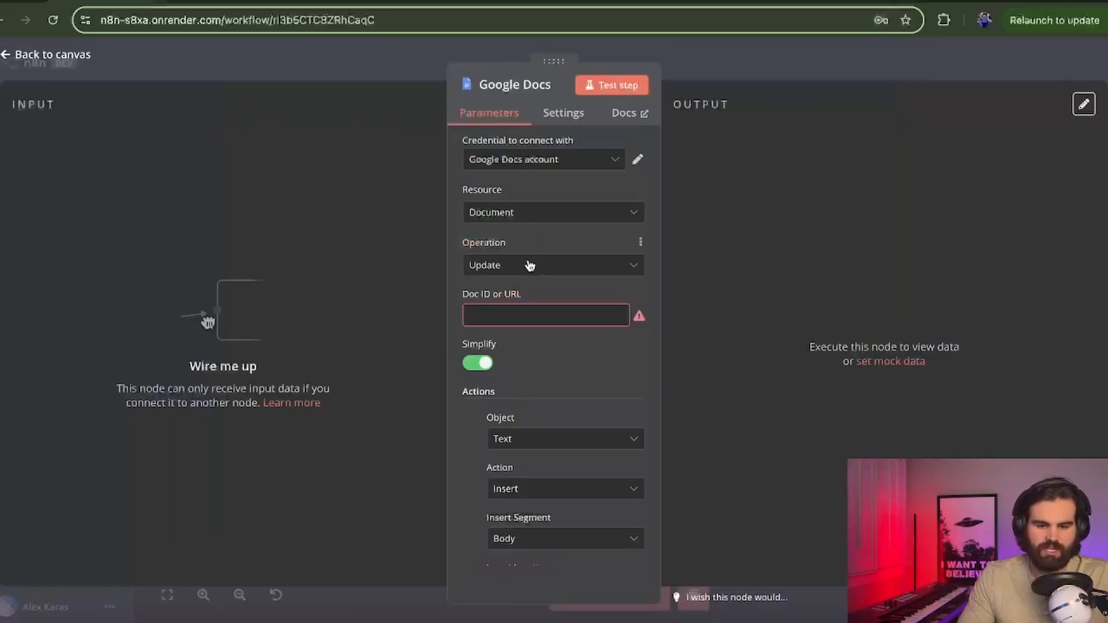
pyautogui.click(537, 315)
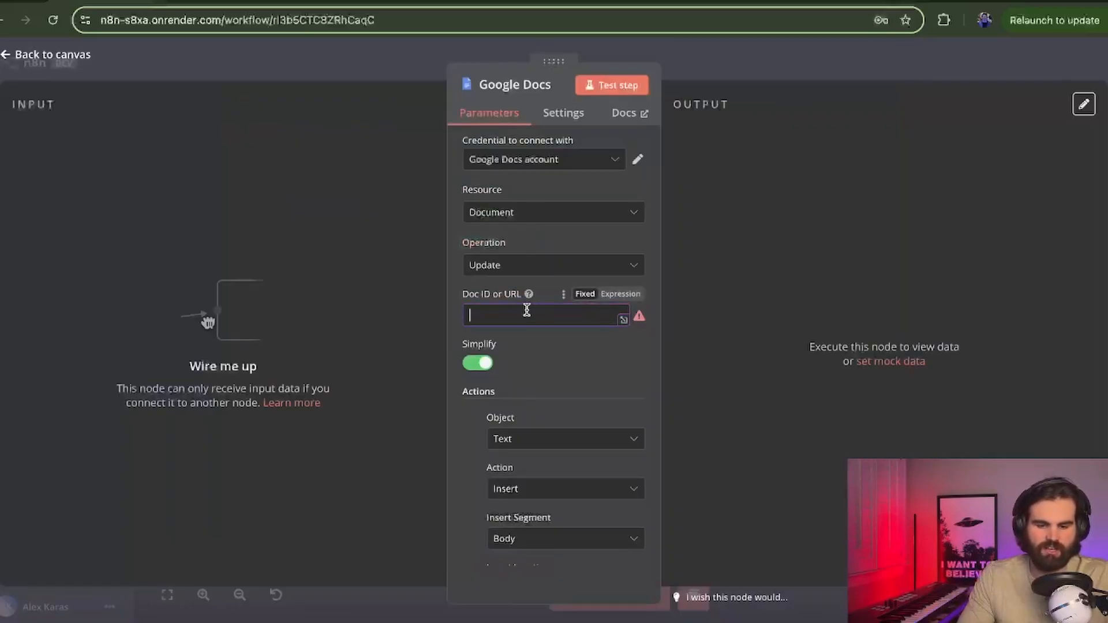
pyautogui.click(623, 320)
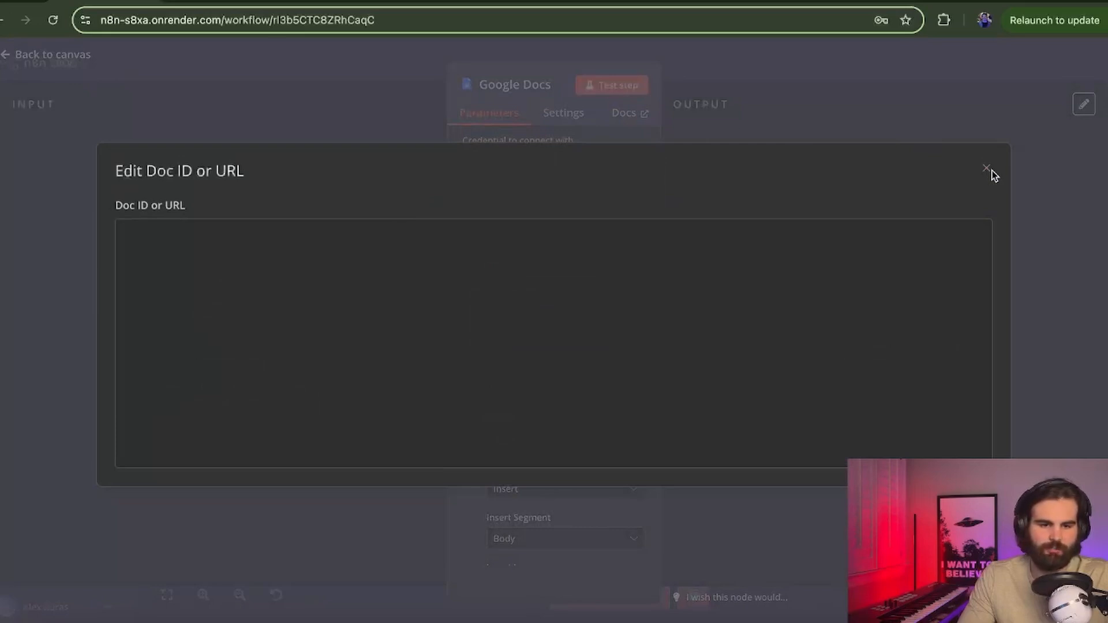
pyautogui.hotkey('ctrl', 'Tab')
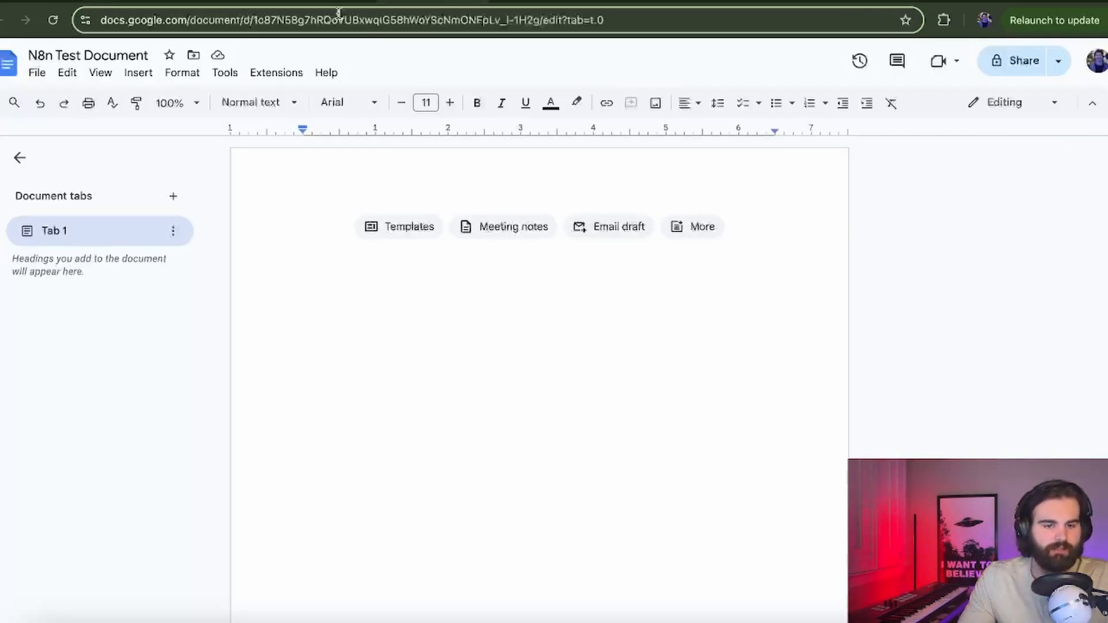
pyautogui.moveTo(257, 20); pyautogui.dragTo(536, 13)
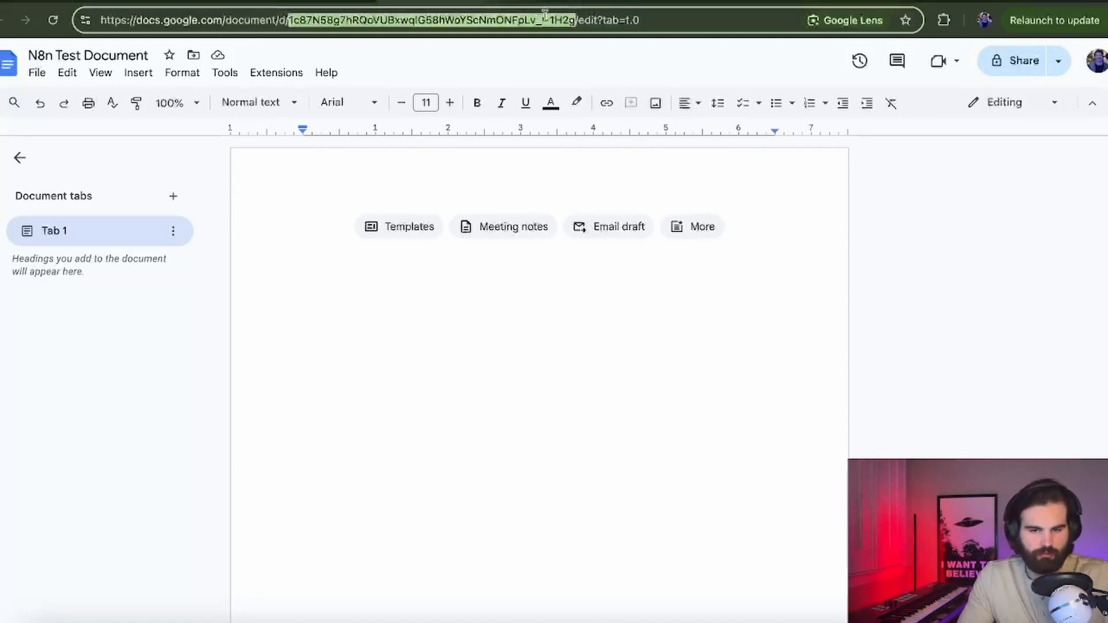
# Step: Paste the document ID into the Doc ID or URL field and close the editor
pyautogui.click(216, 2)
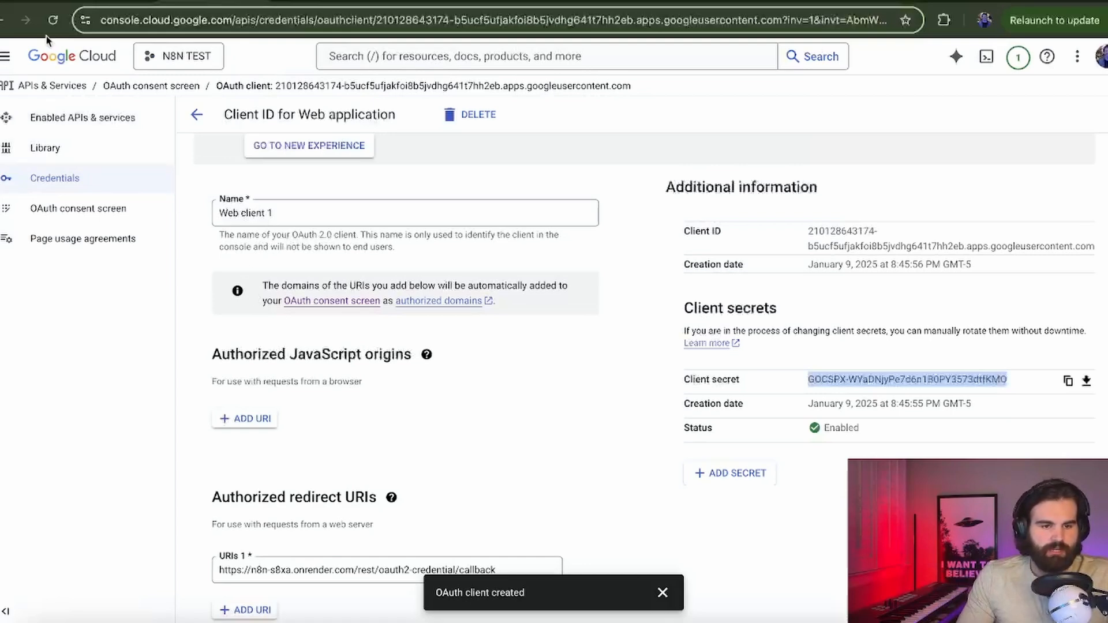
pyautogui.click(75, 2)
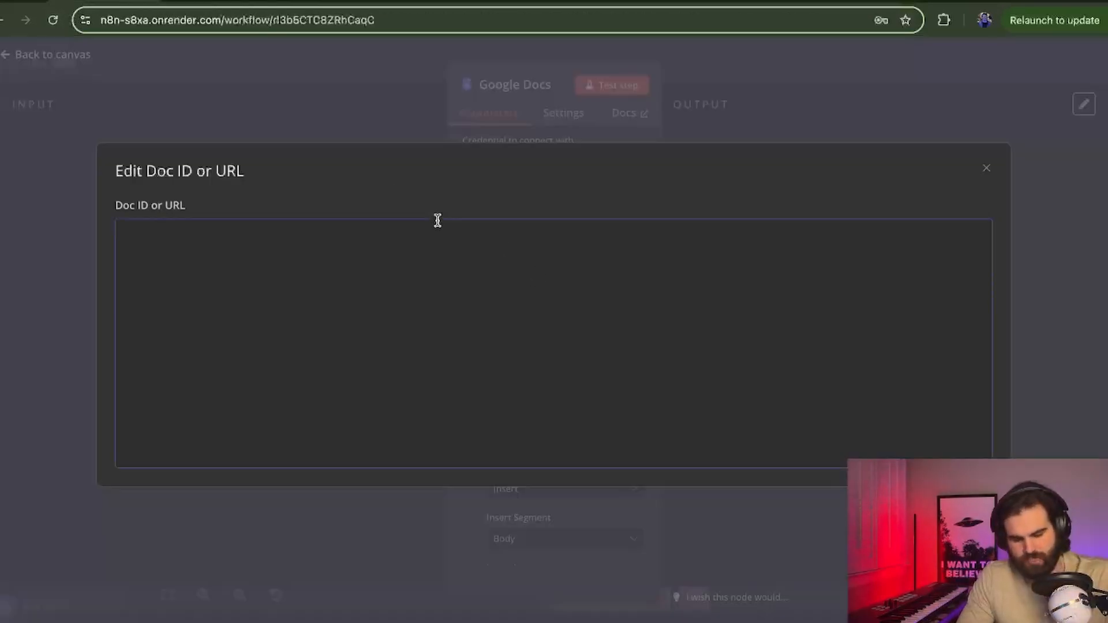
pyautogui.click(988, 171)
pyautogui.scroll(-4, 548, 306)
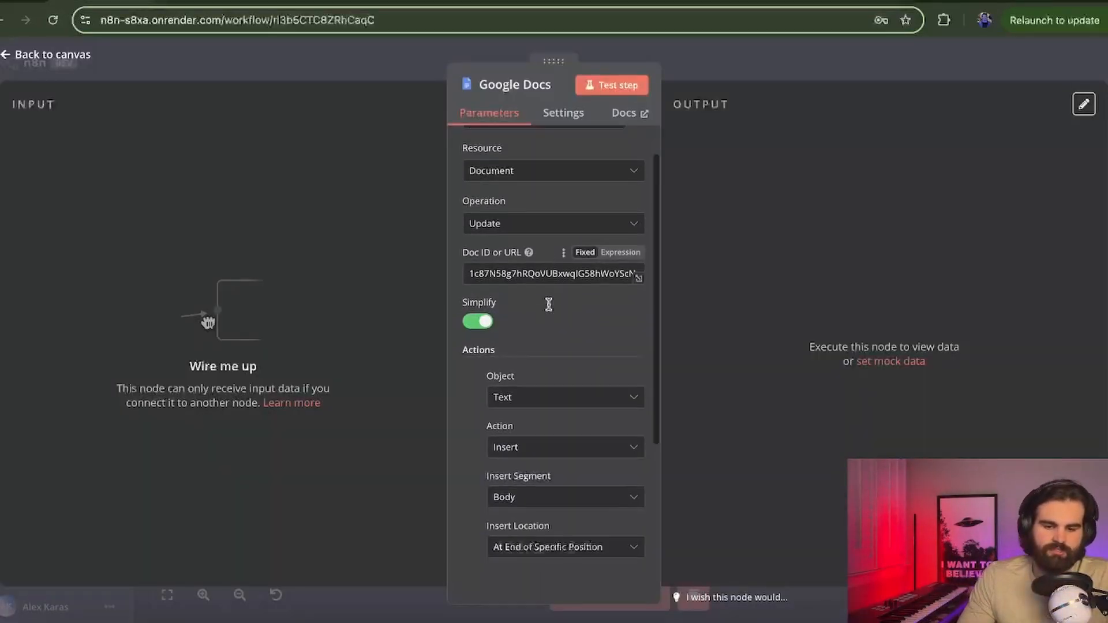
pyautogui.click(375, 3)
pyautogui.click(375, 187)
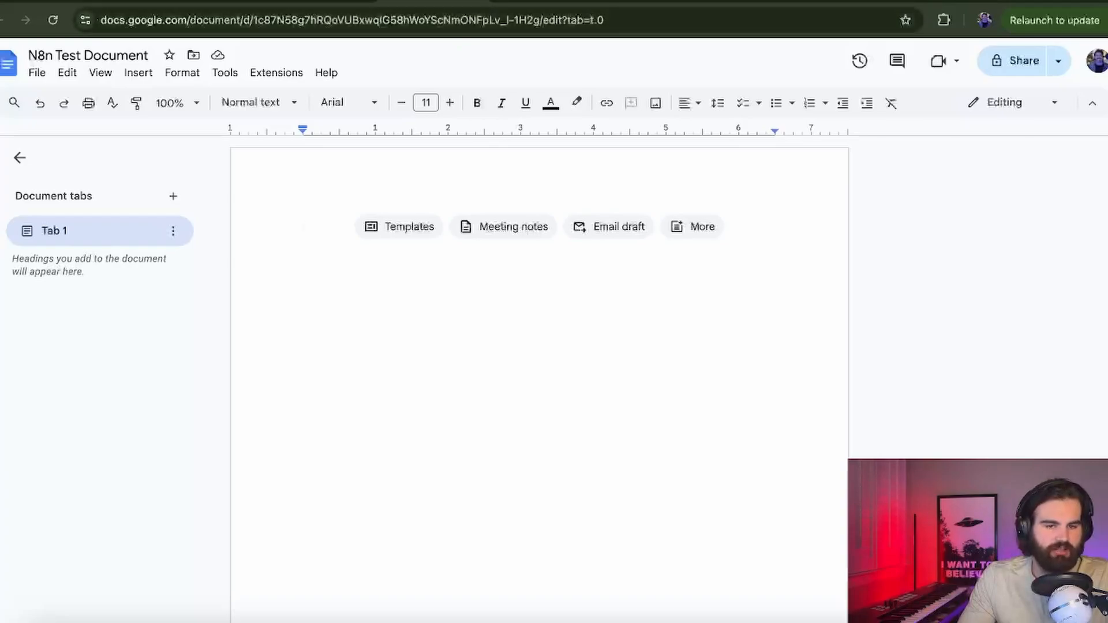
pyautogui.click(104, 2)
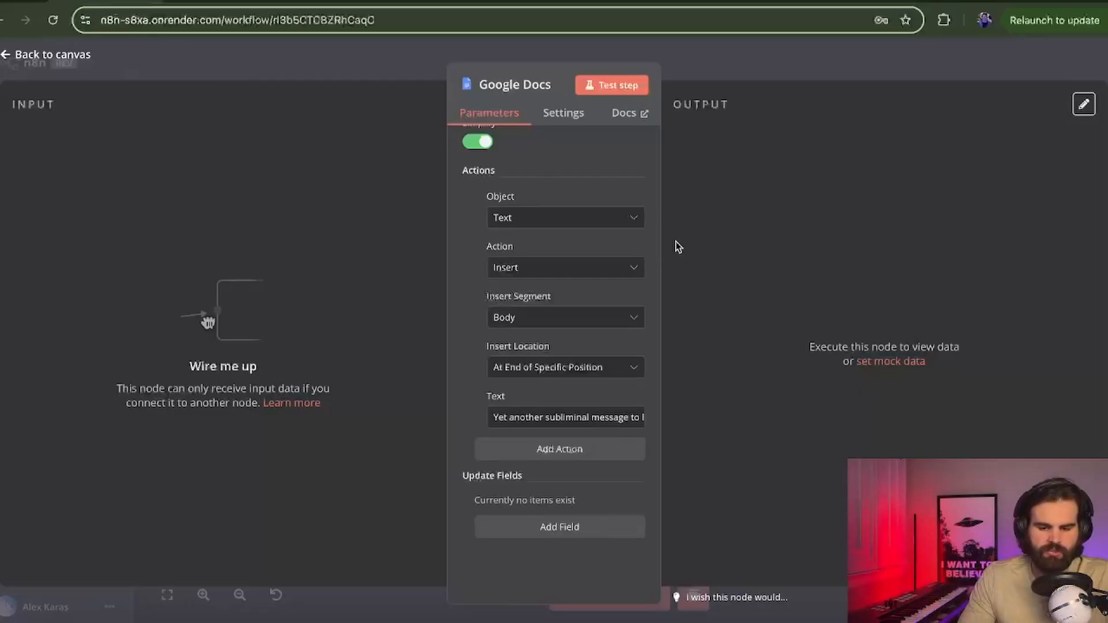
# Step: Test the Google Docs node and confirm the inserted sentence appears in the N8n Test Document
pyautogui.click(611, 85)
pyautogui.click(375, 2)
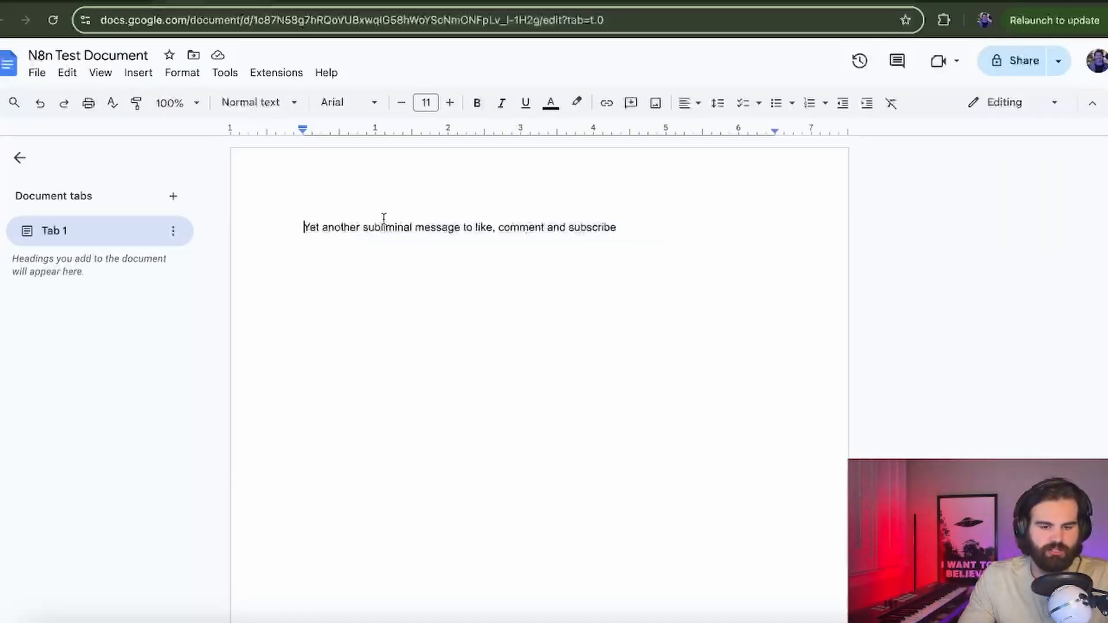
pyautogui.moveTo(291, 226); pyautogui.dragTo(768, 226)
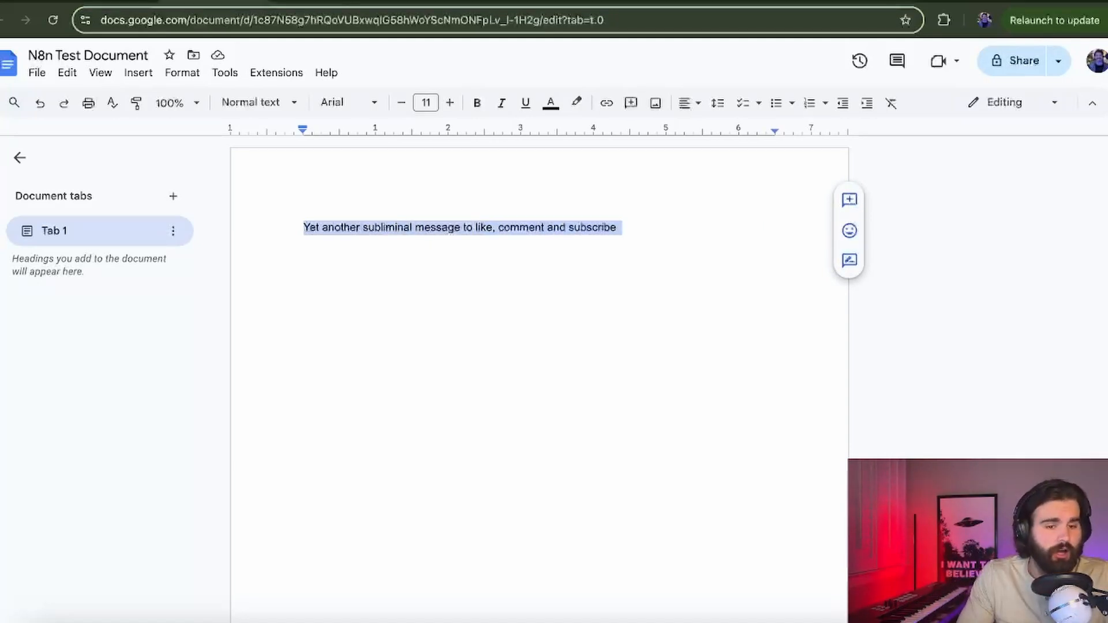
pyautogui.click(104, 2)
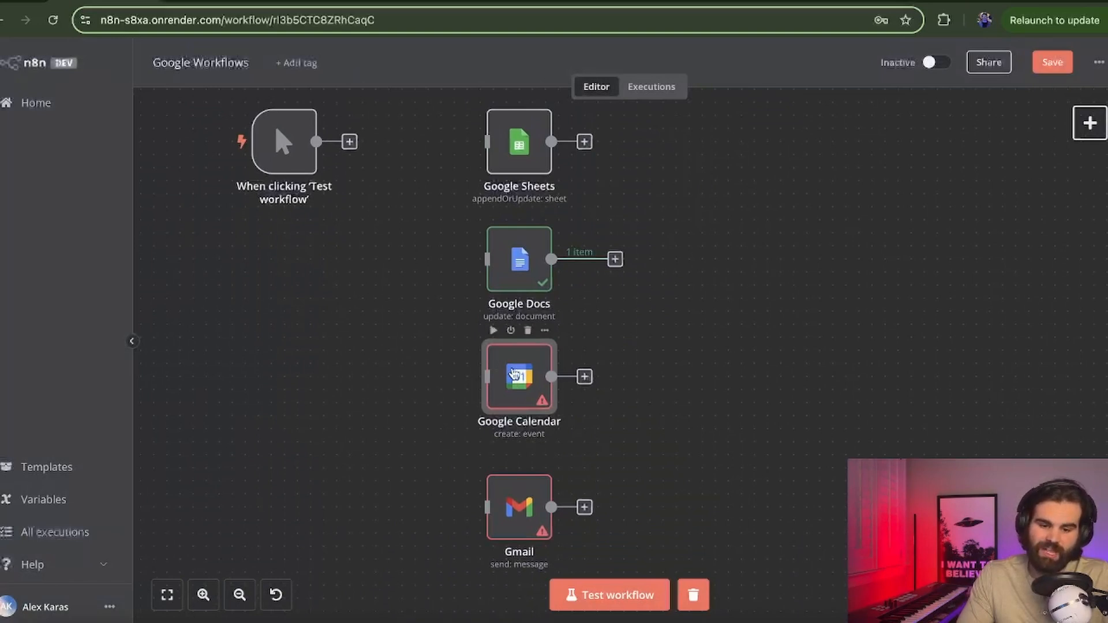
# Step: Start a new Google Calendar account credential from the Calendar node's credential list
pyautogui.doubleClick(513, 374)
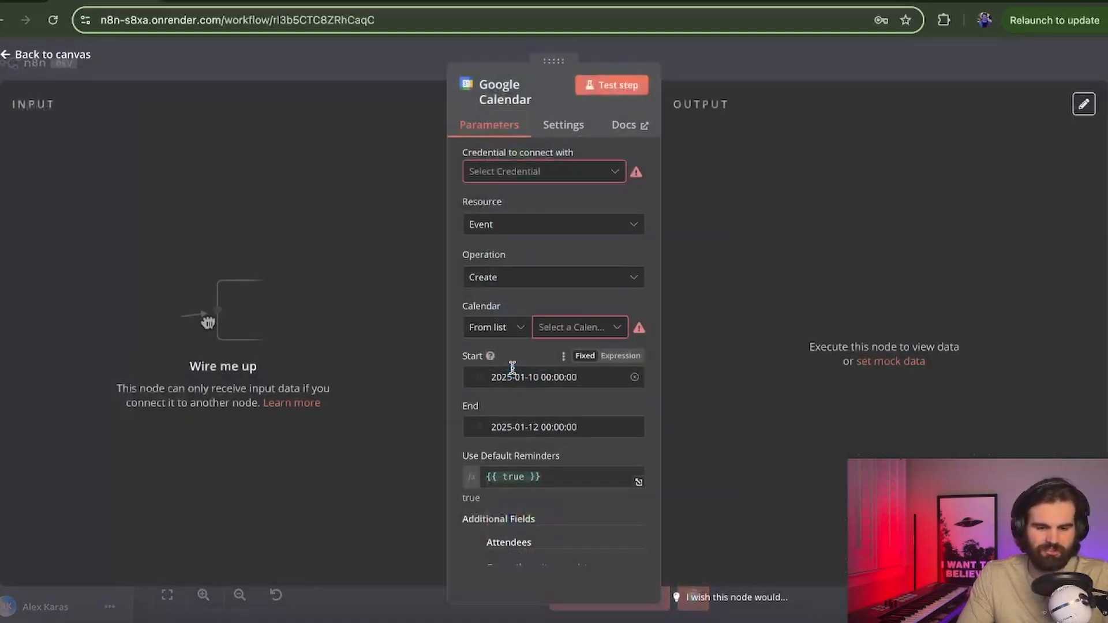
pyautogui.click(510, 172)
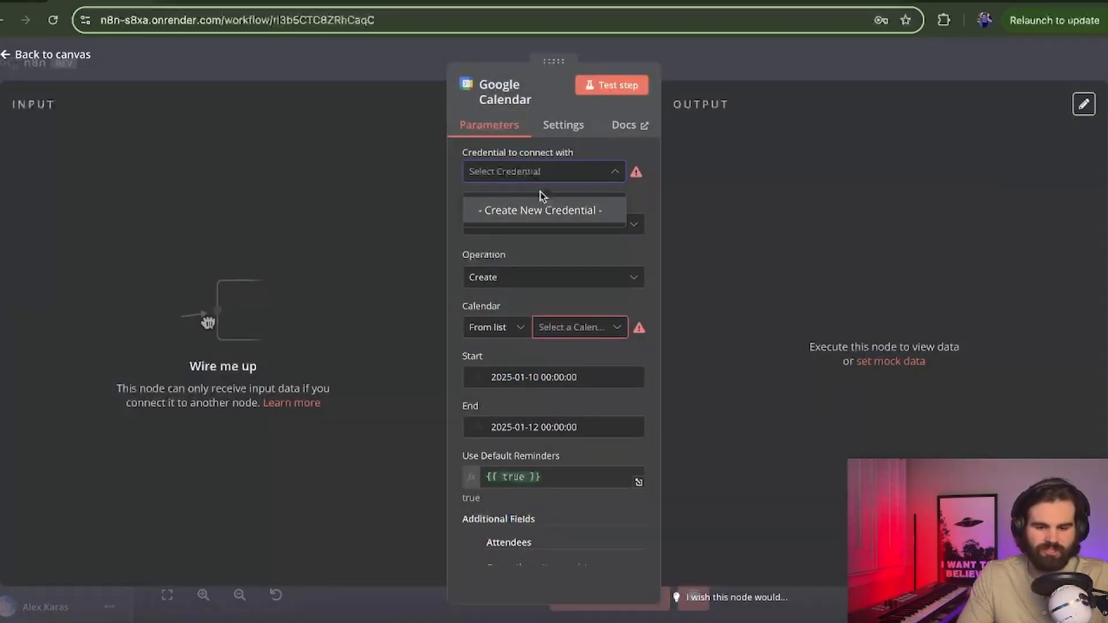
pyautogui.click(558, 211)
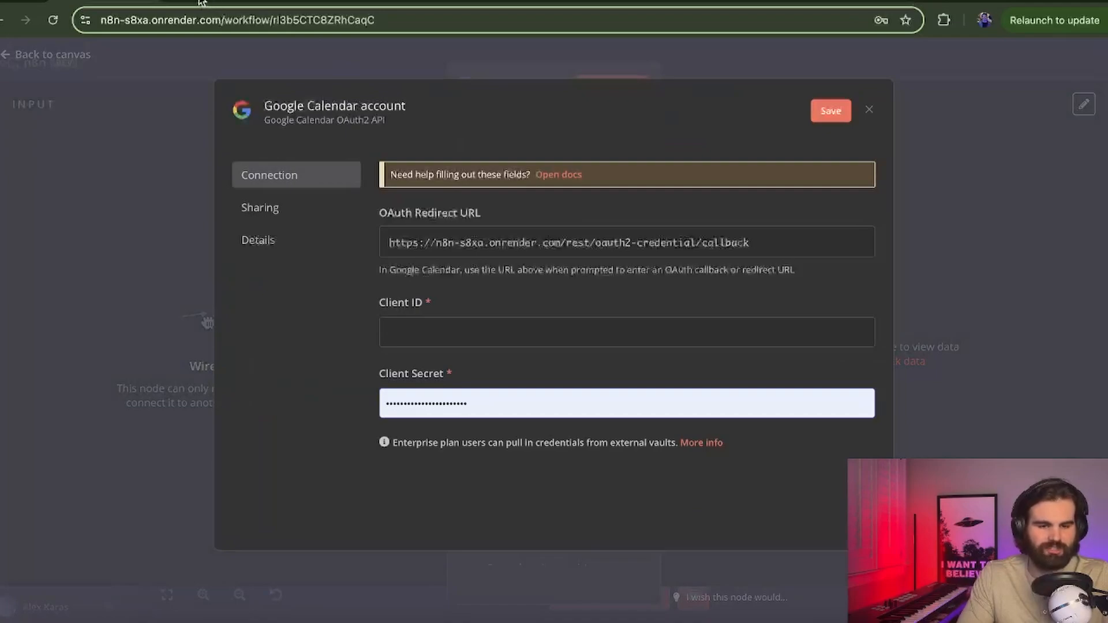
pyautogui.click(291, 5)
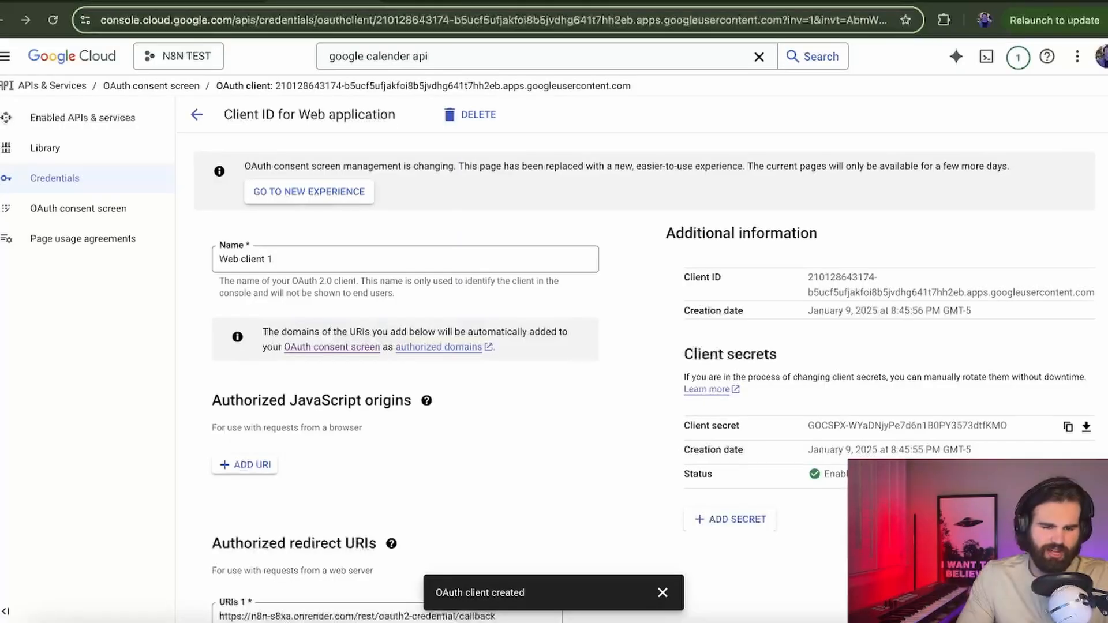
# Step: Find and enable the Google Calendar API in Google Cloud Console
pyautogui.click(434, 55)
pyautogui.click(808, 57)
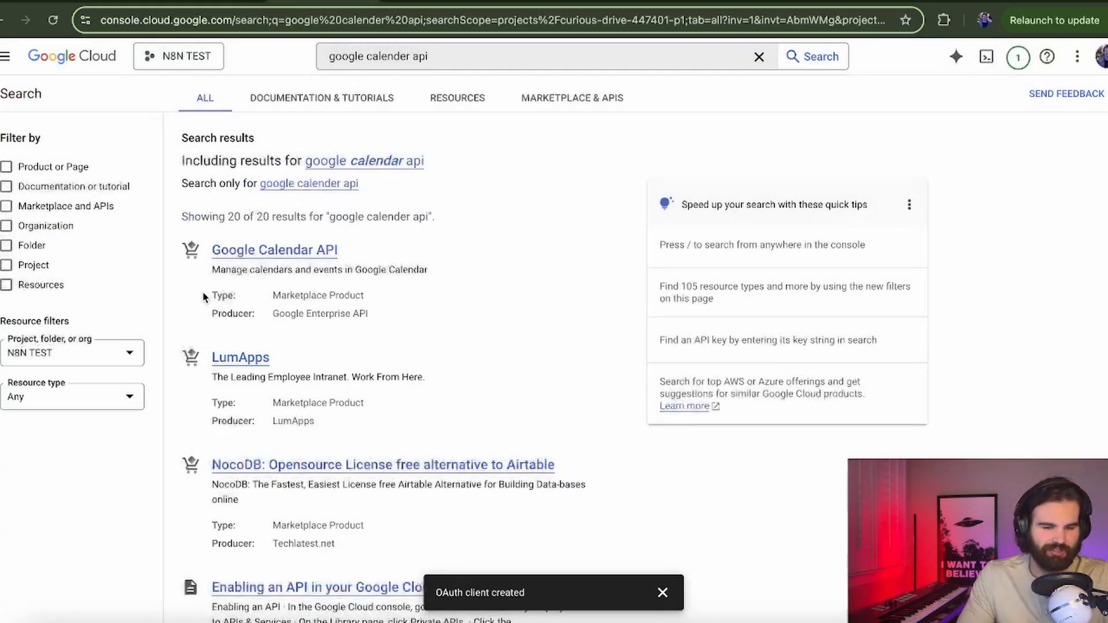
pyautogui.click(289, 252)
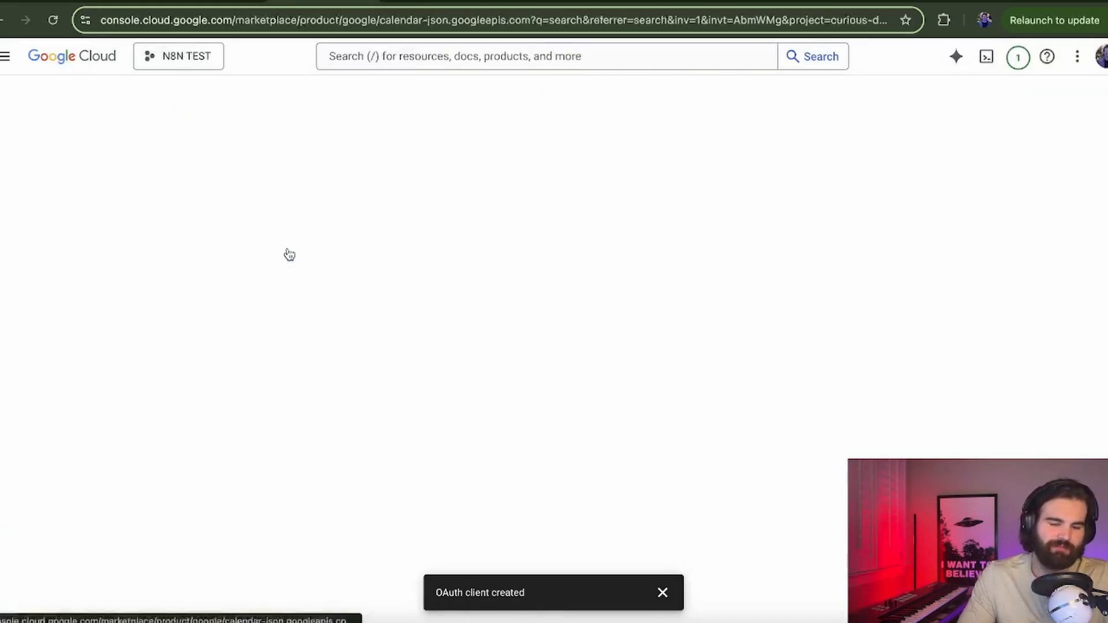
pyautogui.click(159, 249)
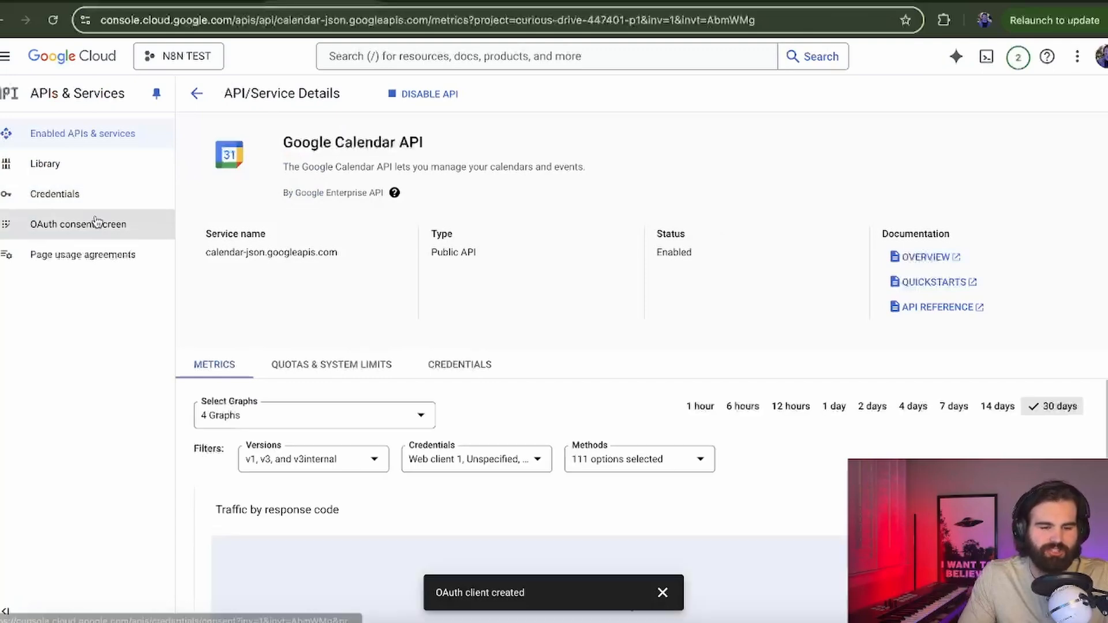
# Step: Edit the OAuth consent screen app registration and advance to the Scopes step
pyautogui.click(97, 223)
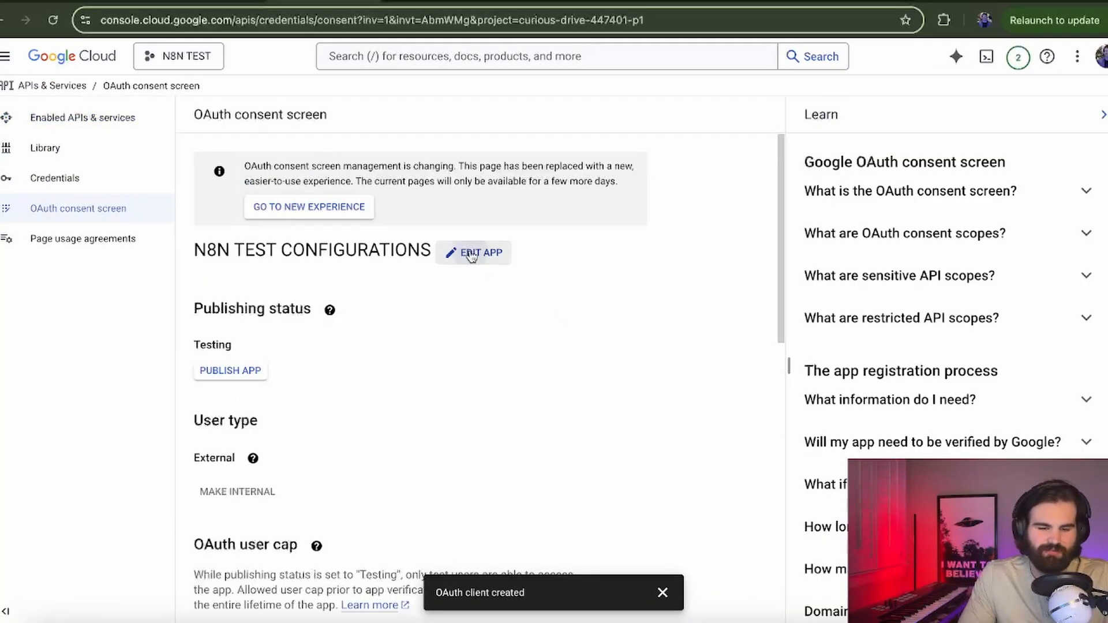
pyautogui.click(471, 253)
pyautogui.scroll(-10, 469, 255)
pyautogui.click(269, 597)
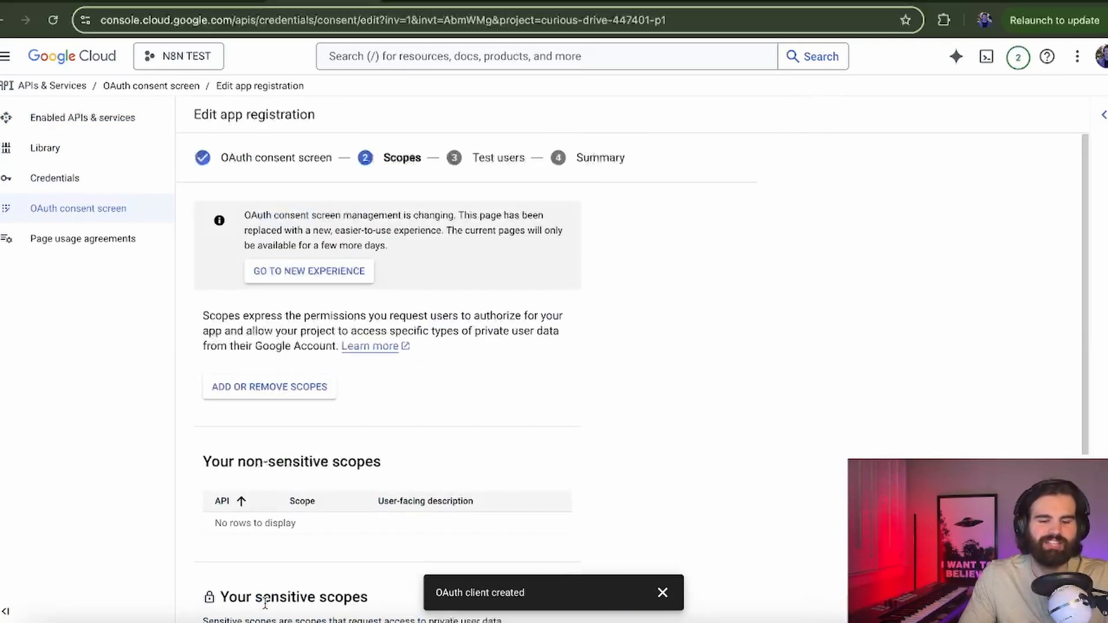
# Step: Filter the scopes list to Google Calendar API and show all 17 scopes on one page
pyautogui.scroll(-2, 375, 256)
pyautogui.click(307, 275)
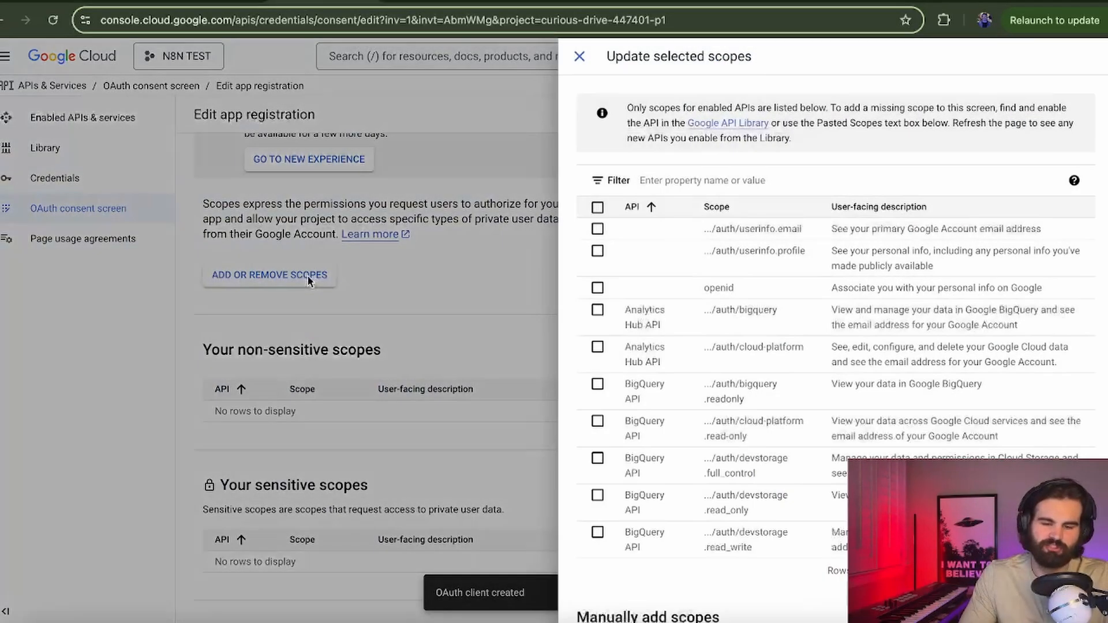
pyautogui.click(717, 179)
pyautogui.write('ca')
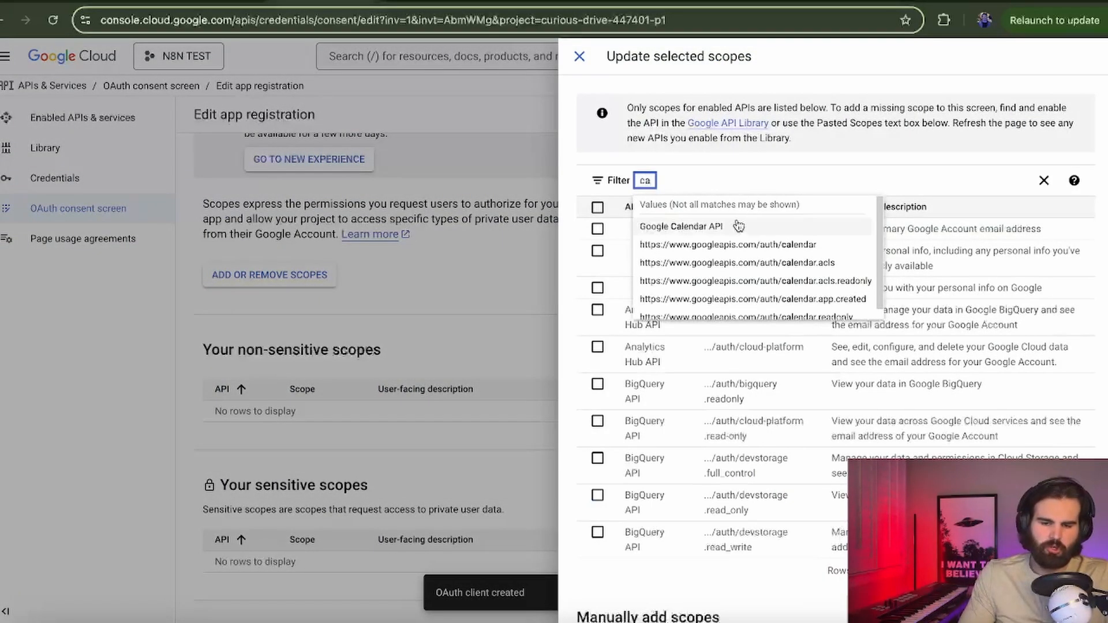
pyautogui.click(738, 225)
pyautogui.click(854, 298)
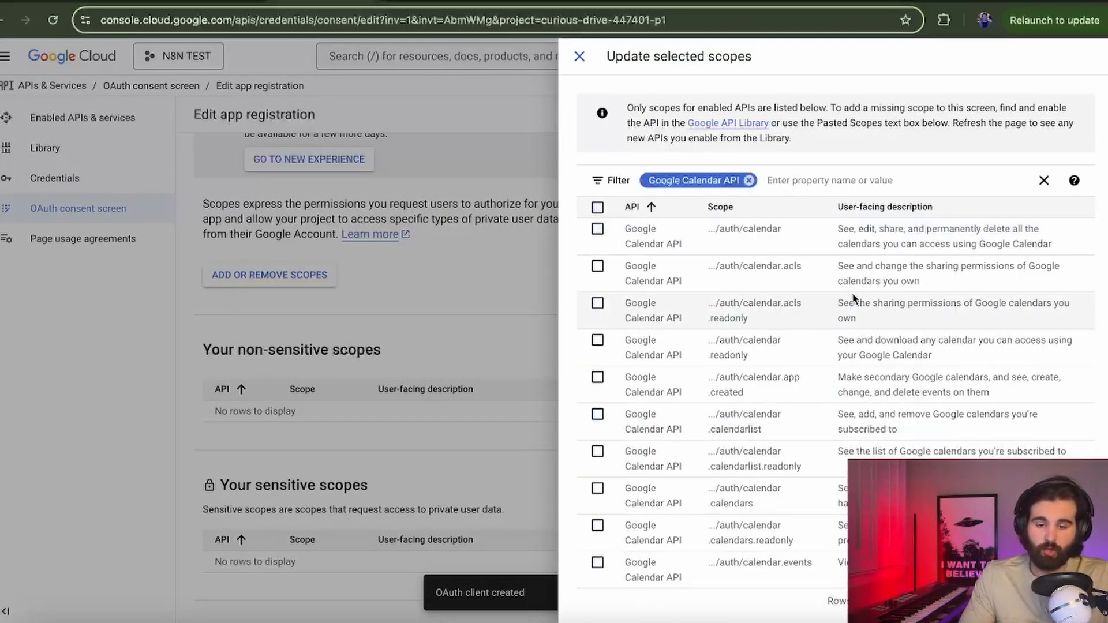
pyautogui.scroll(-4, 853, 288)
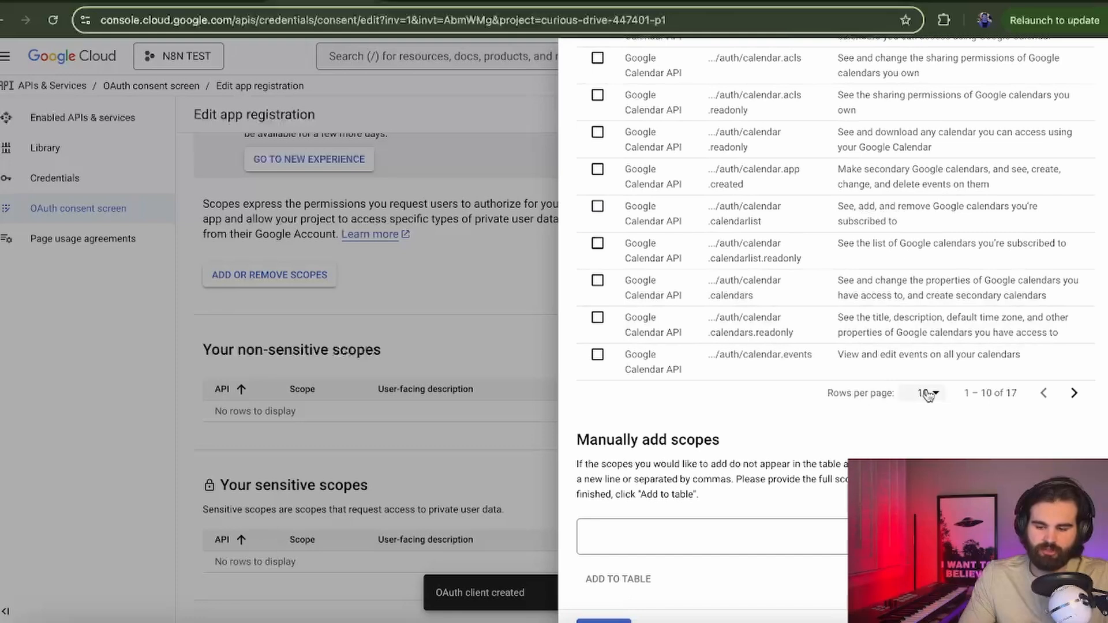
pyautogui.moveTo(967, 397); pyautogui.dragTo(1021, 402)
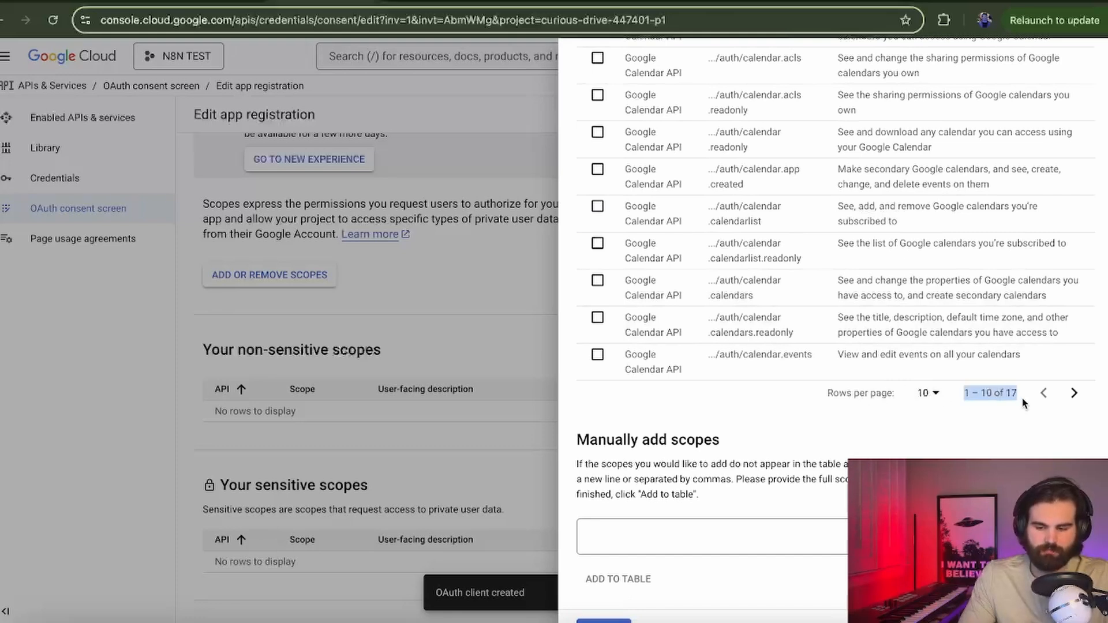
pyautogui.click(940, 401)
pyautogui.click(917, 450)
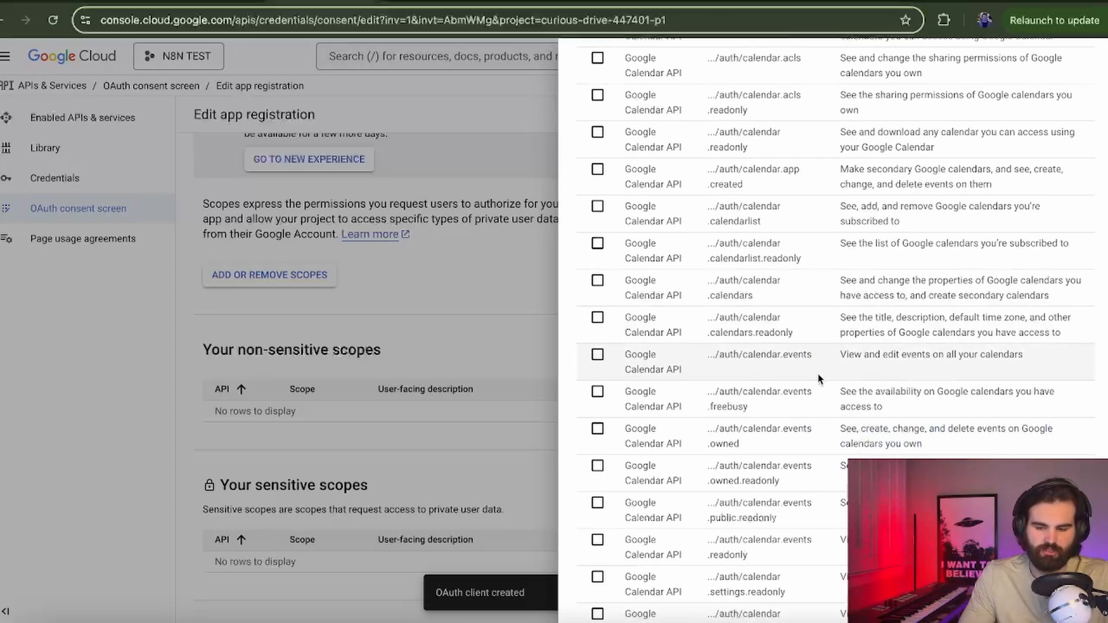
# Step: Tick the full calendar, calendars.readonly, calendar.events and calendar.events.freebusy scopes
pyautogui.scroll(-1, 818, 369)
pyautogui.scroll(5, 817, 364)
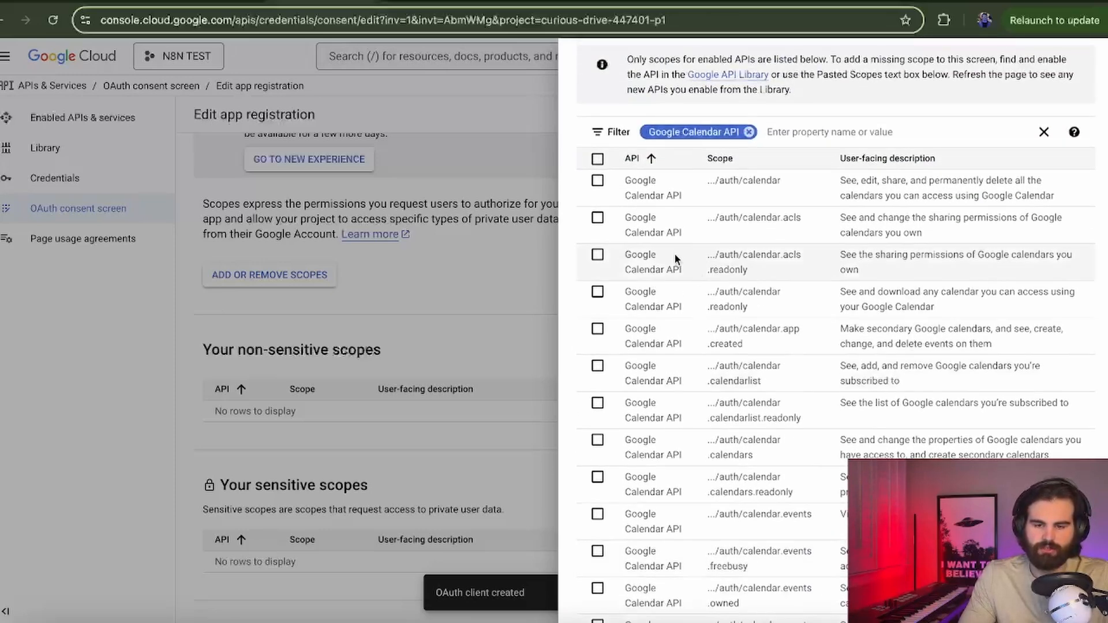
pyautogui.scroll(1, 596, 181)
pyautogui.click(597, 231)
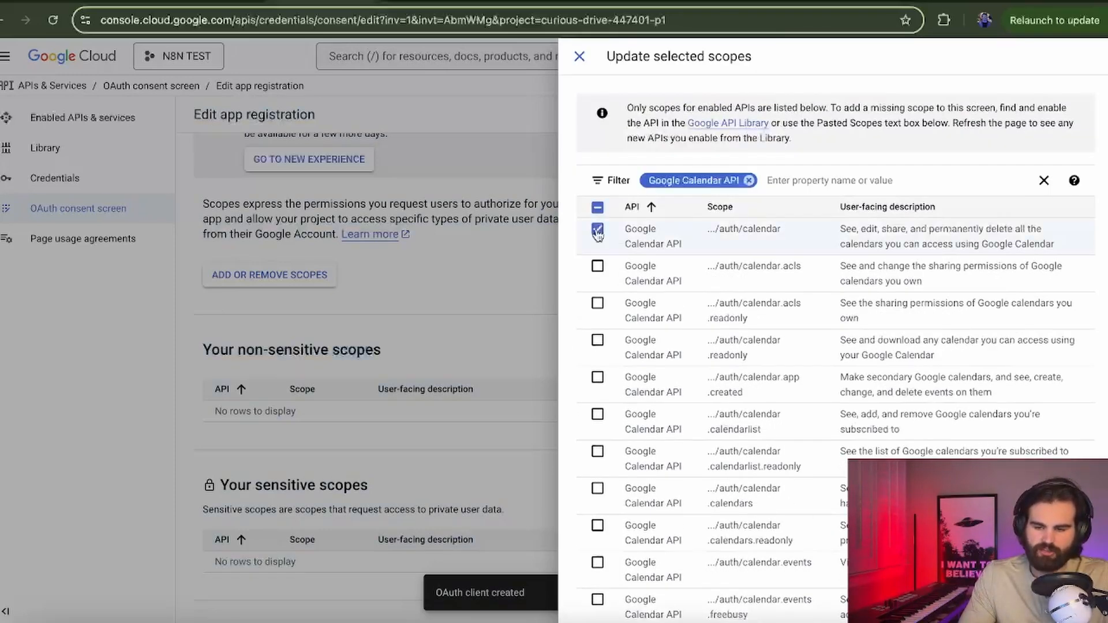
pyautogui.scroll(-2, 603, 243)
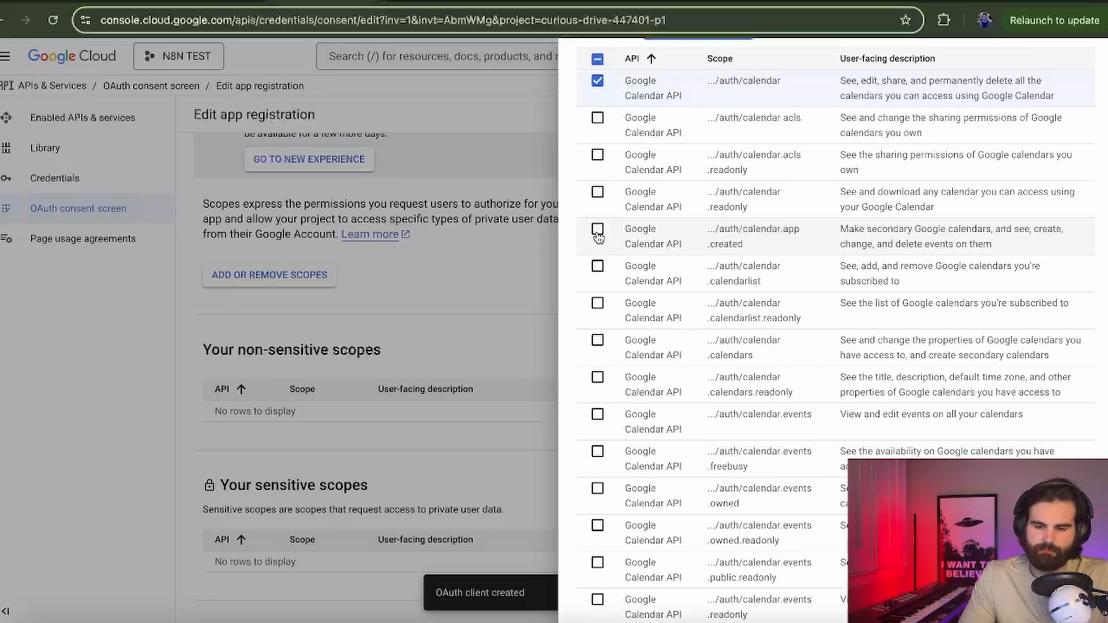
pyautogui.scroll(-1, 596, 256)
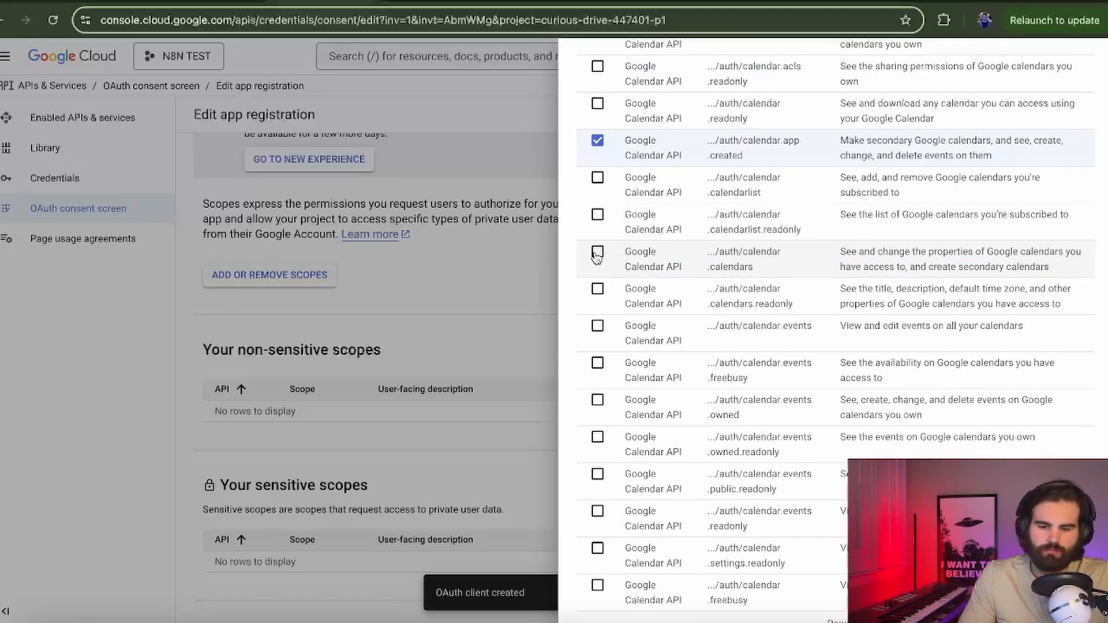
pyautogui.click(597, 294)
pyautogui.scroll(-1, 597, 295)
pyautogui.click(597, 266)
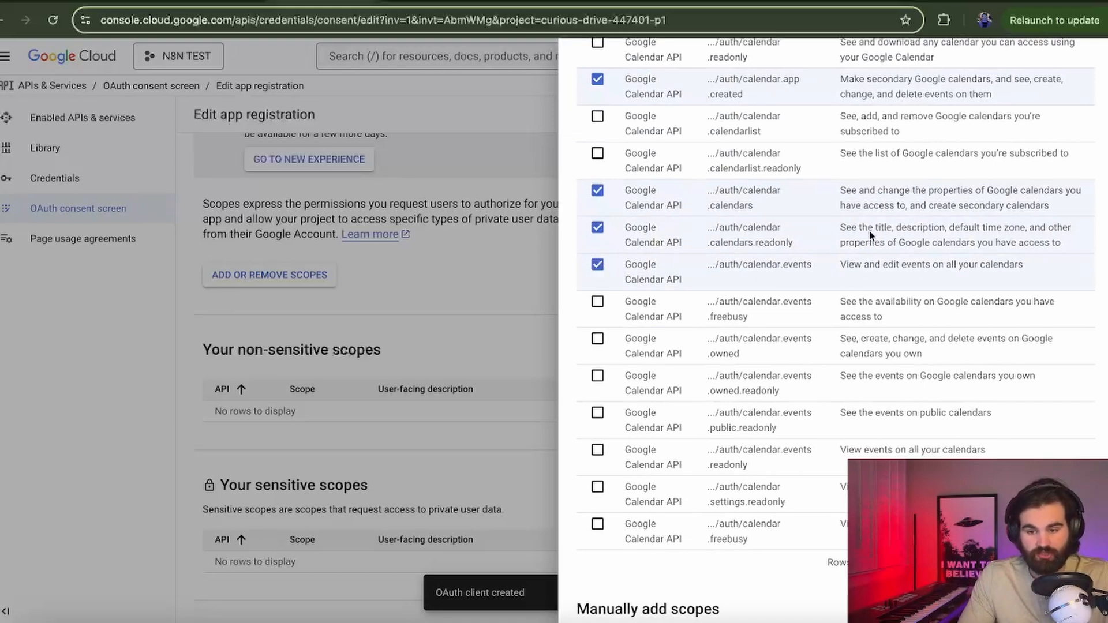
pyautogui.moveTo(866, 264); pyautogui.dragTo(1061, 261)
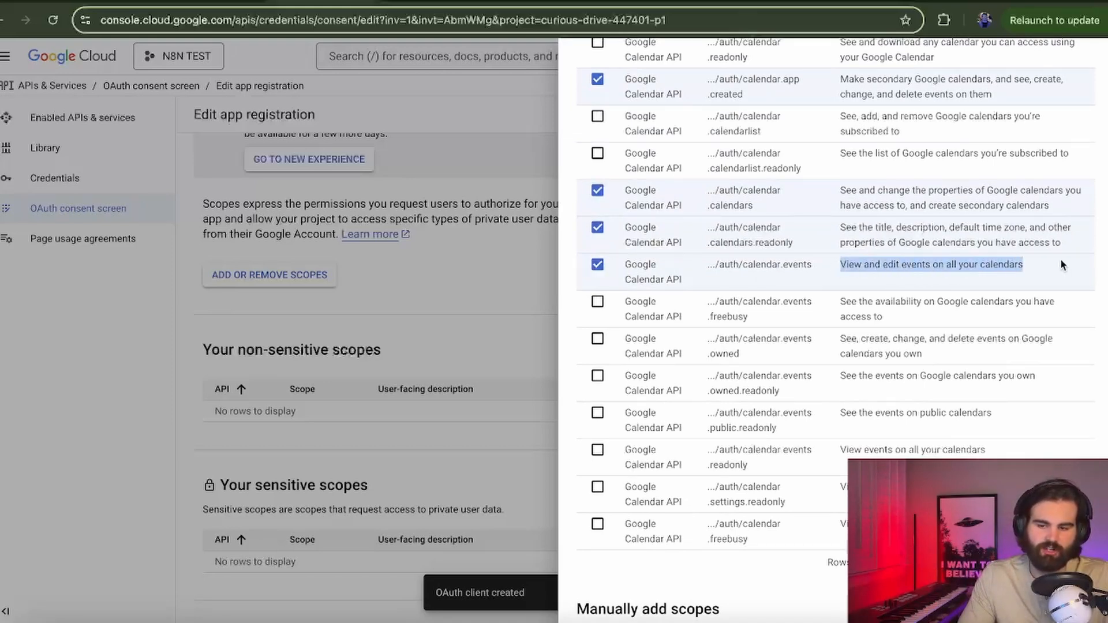
pyautogui.scroll(3, 1060, 258)
pyautogui.scroll(-3, 597, 279)
pyautogui.click(597, 271)
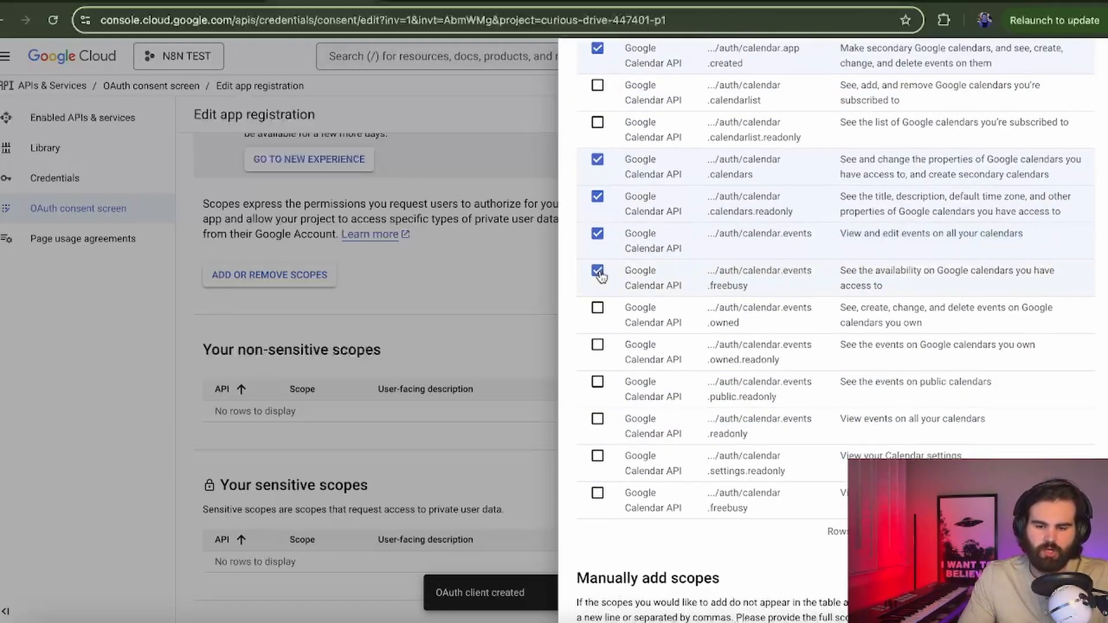
# Step: Tick calendar.events.owned, events.public.readonly, calendar.events.readonly and calendar.freebusy, then apply the scopes
pyautogui.scroll(-1, 600, 271)
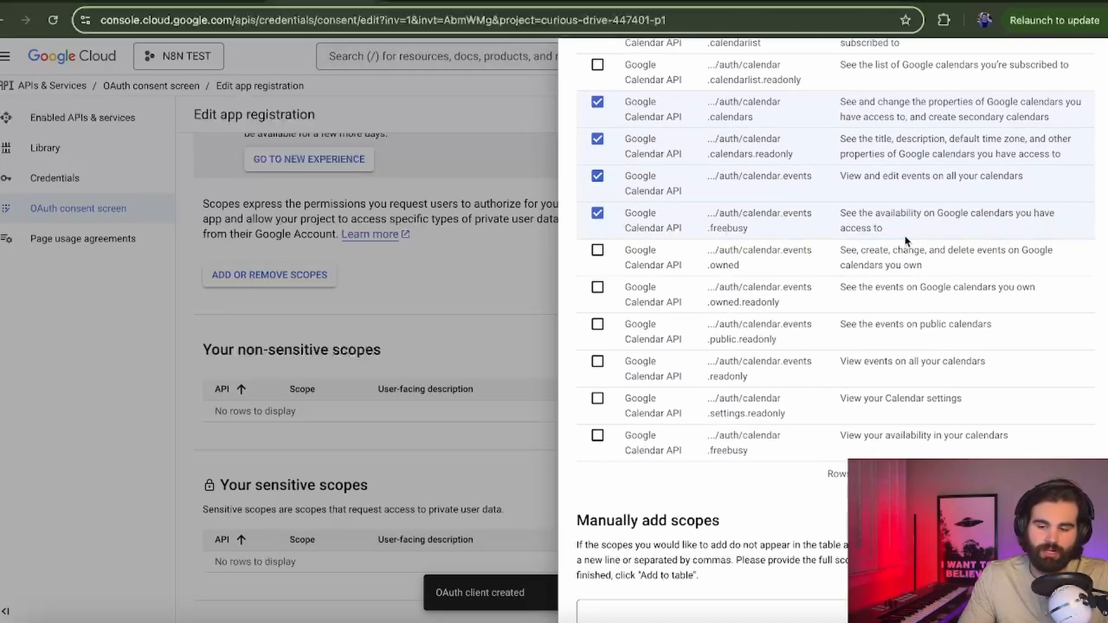
pyautogui.moveTo(886, 226); pyautogui.dragTo(840, 212)
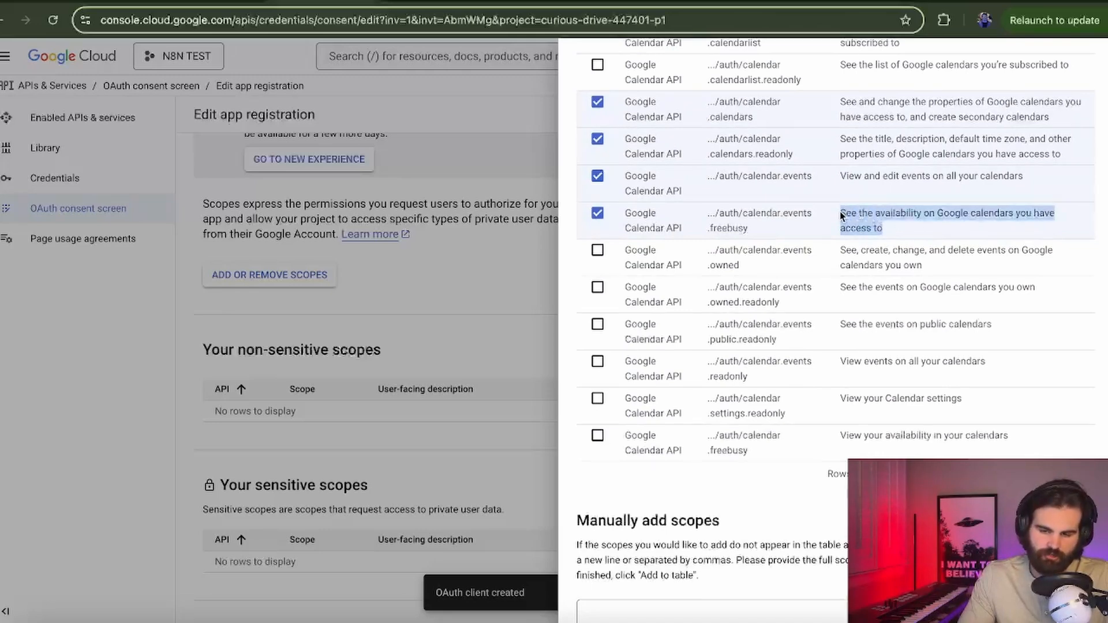
pyautogui.click(840, 211)
pyautogui.scroll(-1, 615, 236)
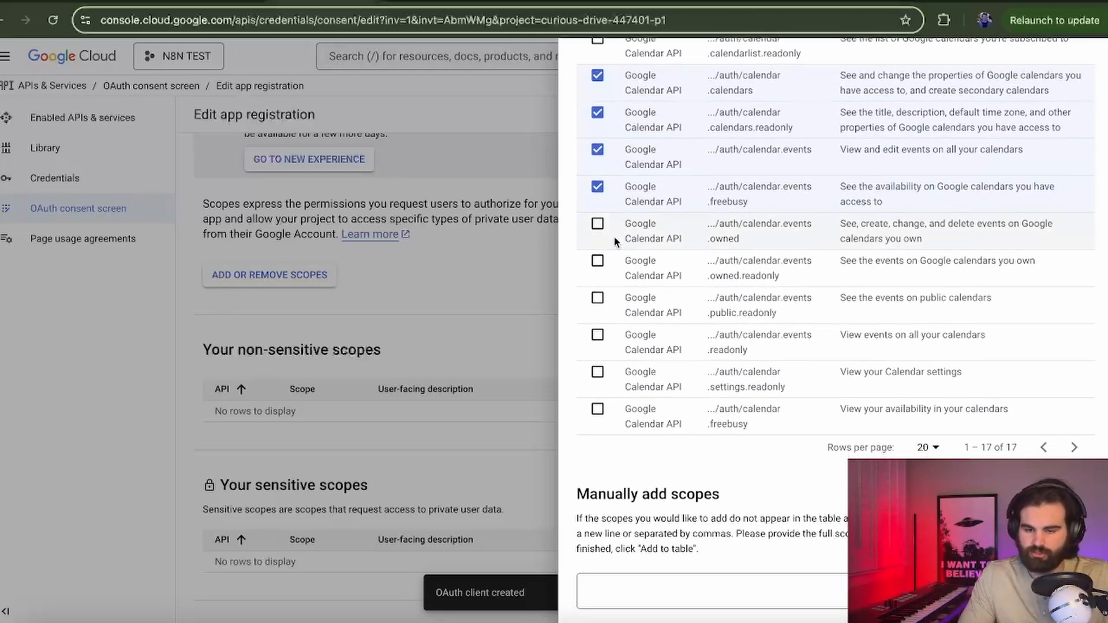
pyautogui.click(597, 223)
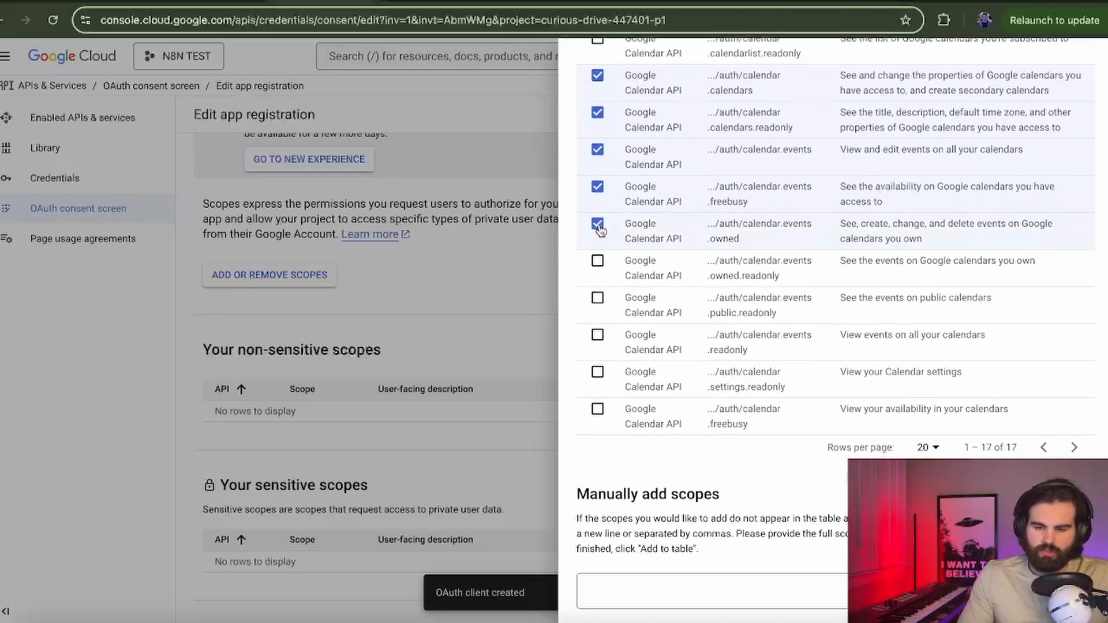
pyautogui.click(598, 300)
pyautogui.click(597, 336)
pyautogui.scroll(-2, 599, 333)
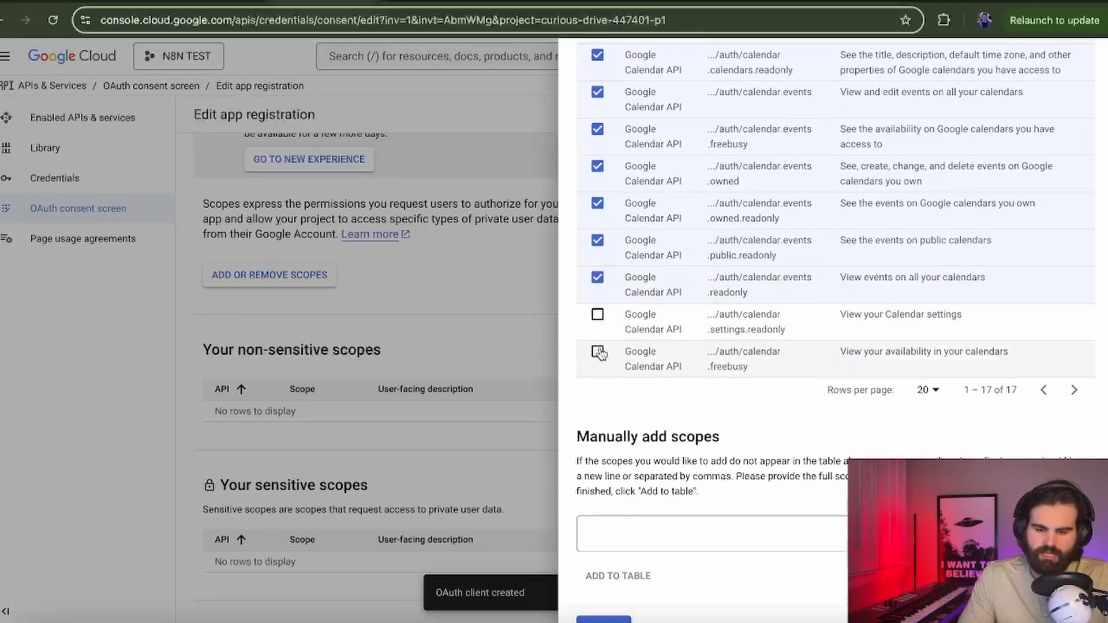
pyautogui.click(597, 352)
pyautogui.scroll(-1, 601, 353)
pyautogui.click(605, 609)
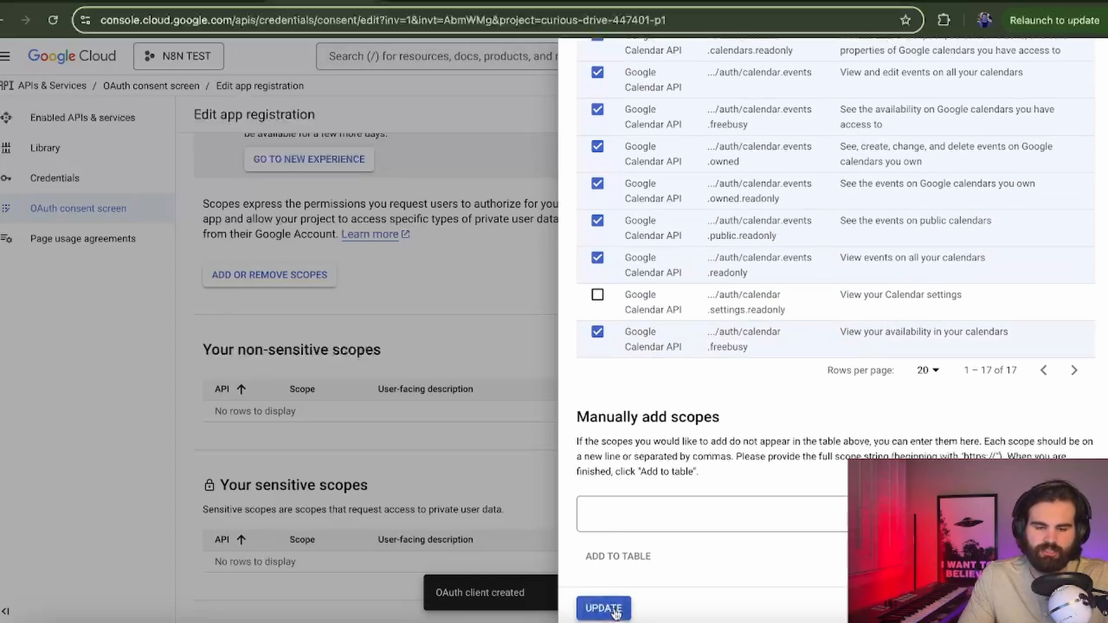
# Step: Save the app registration with the calendar scopes and go to the Credentials list
pyautogui.scroll(-3, 472, 391)
pyautogui.scroll(-1, 469, 384)
pyautogui.scroll(1, 466, 375)
pyautogui.scroll(-10, 383, 218)
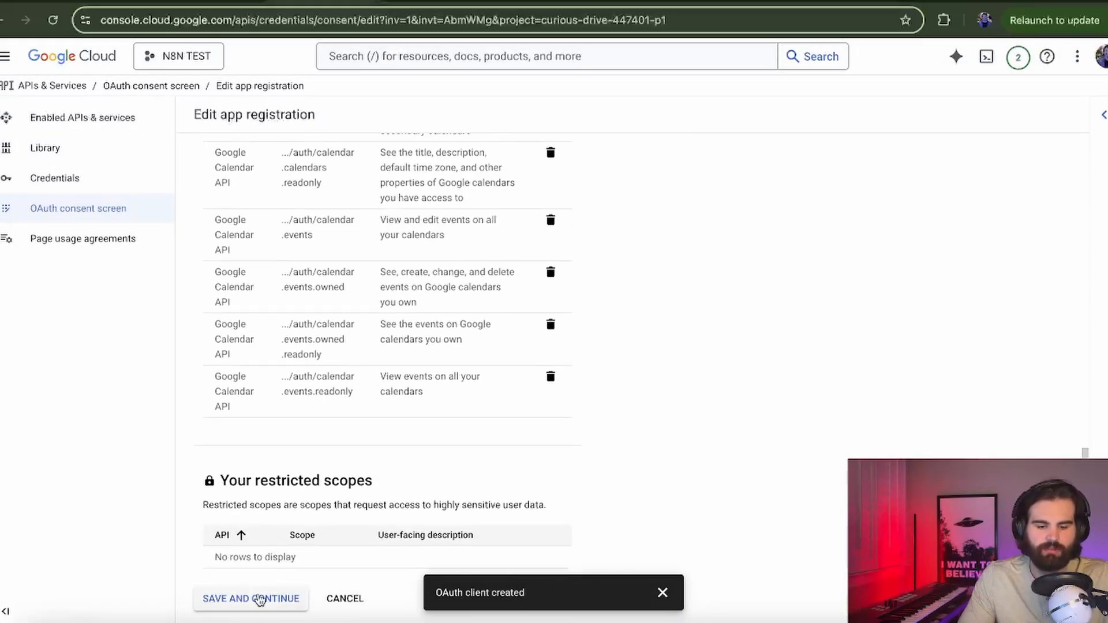
pyautogui.click(260, 599)
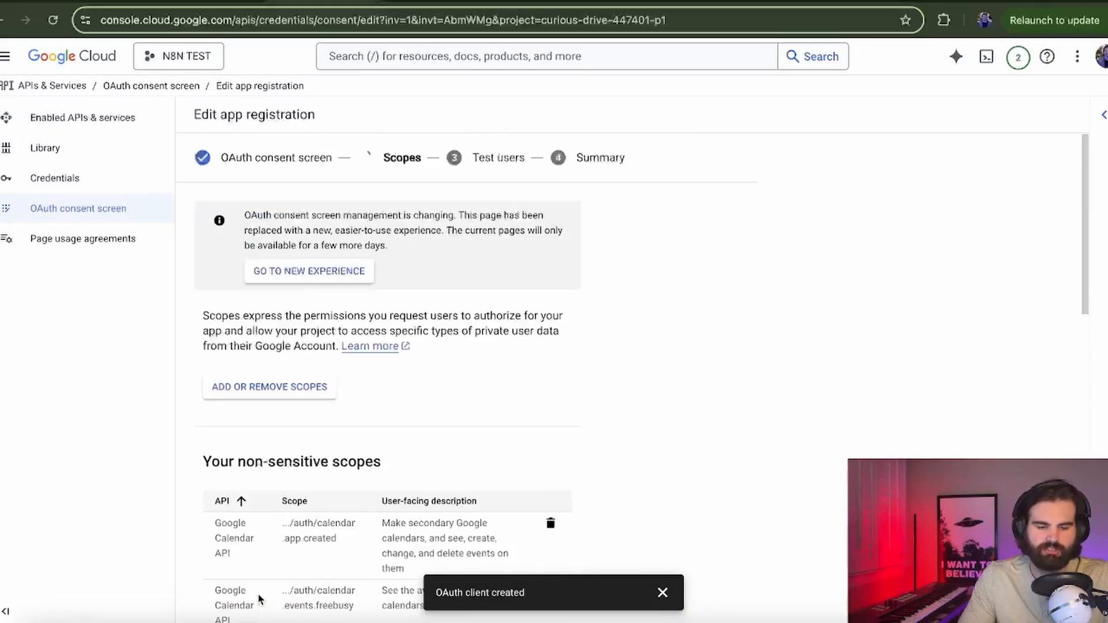
pyautogui.click(87, 192)
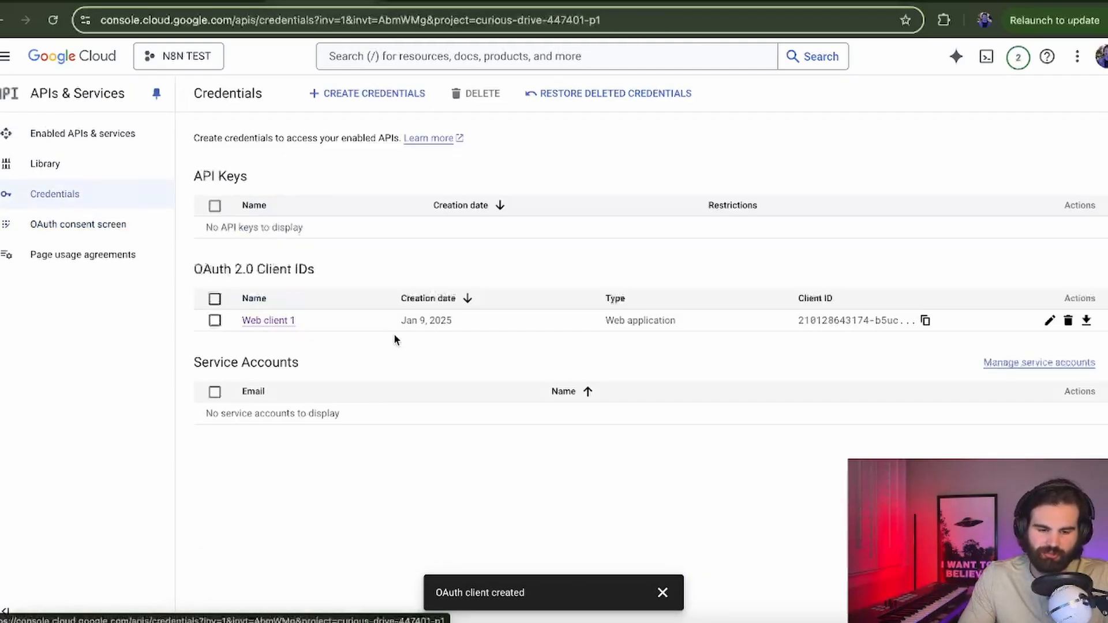
# Step: Copy Web client 1's Client ID and secret into the Google Calendar credential and save it
pyautogui.click(269, 321)
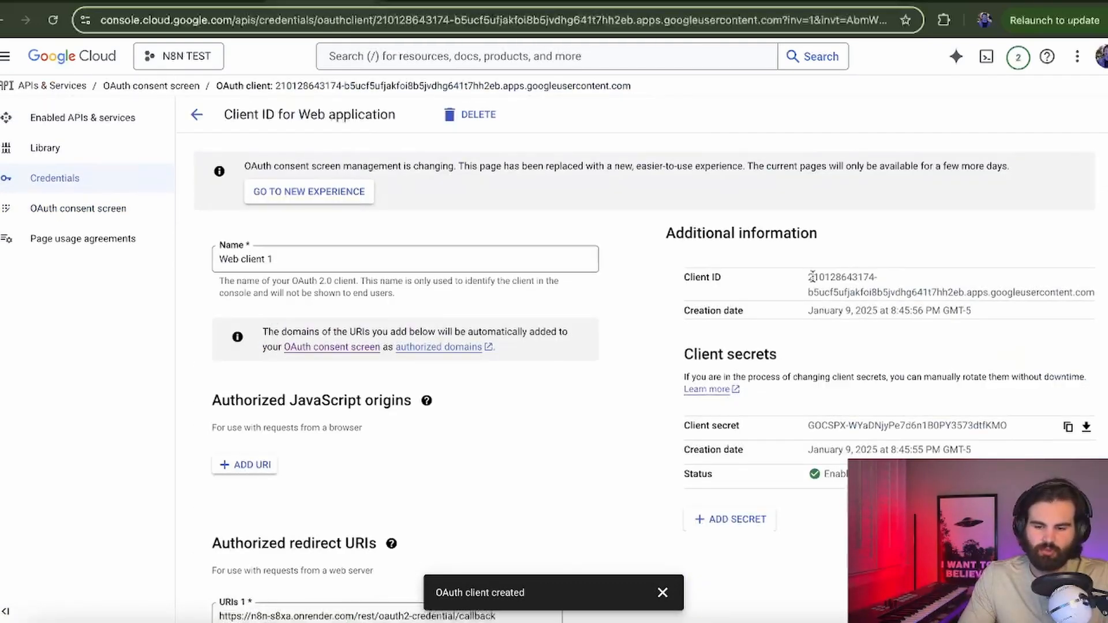
pyautogui.moveTo(806, 280); pyautogui.dragTo(1095, 293)
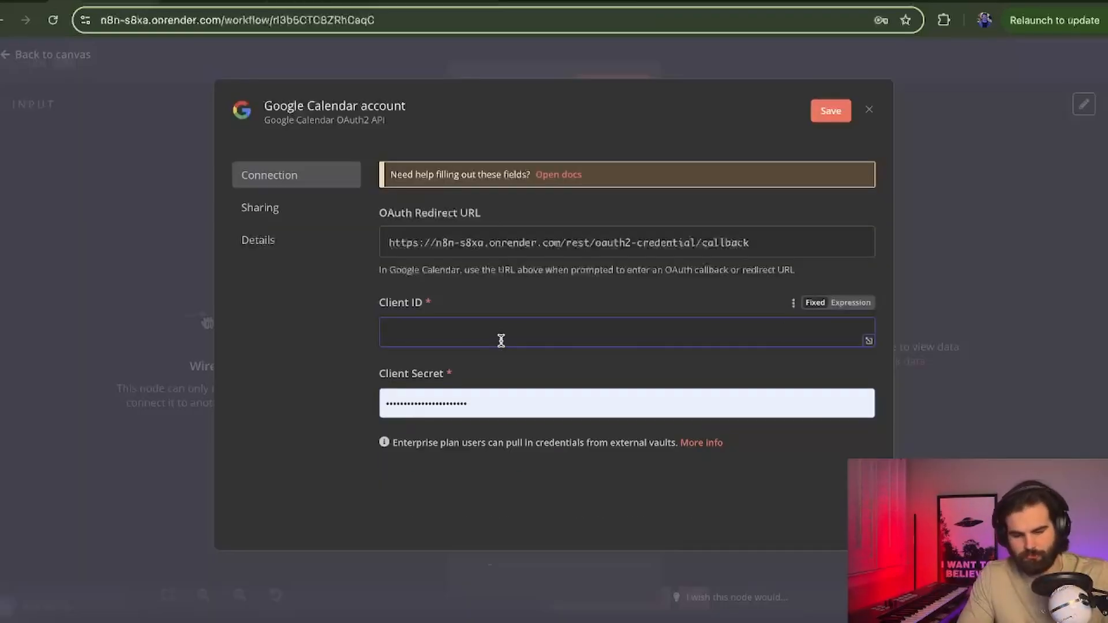
pyautogui.hotkey('ctrl', 'v')
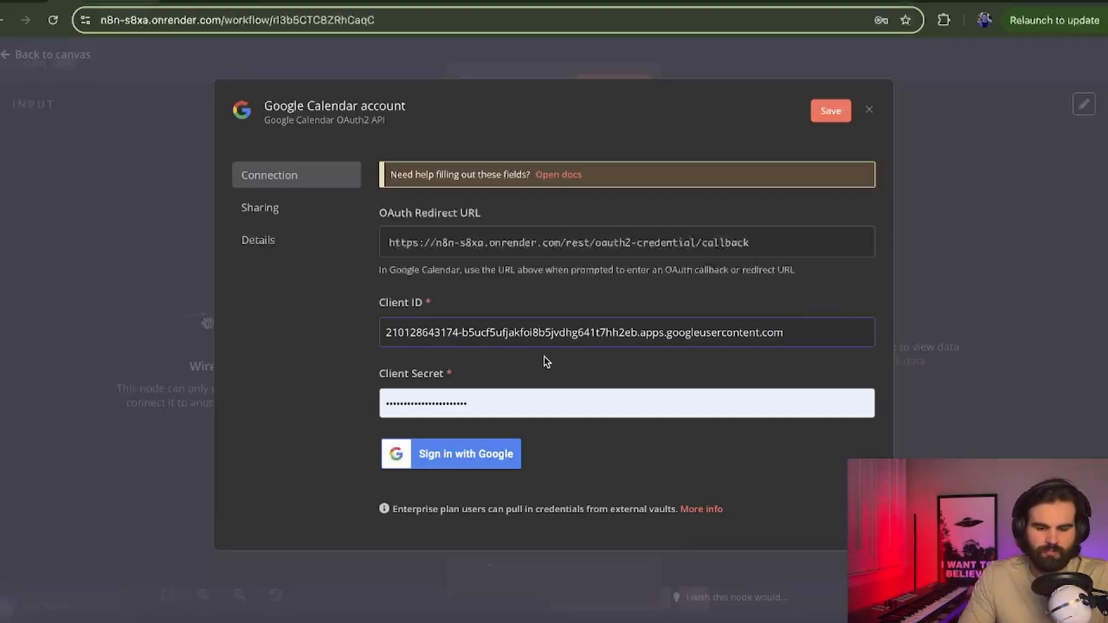
pyautogui.click(517, 396)
pyautogui.press('BackSpace')
pyautogui.press('BackSpace')
pyautogui.press('BackSpace')
pyautogui.press('BackSpace')
pyautogui.press('BackSpace')
pyautogui.press('BackSpace')
pyautogui.hotkey('ctrl', 'v')
pyautogui.click(461, 450)
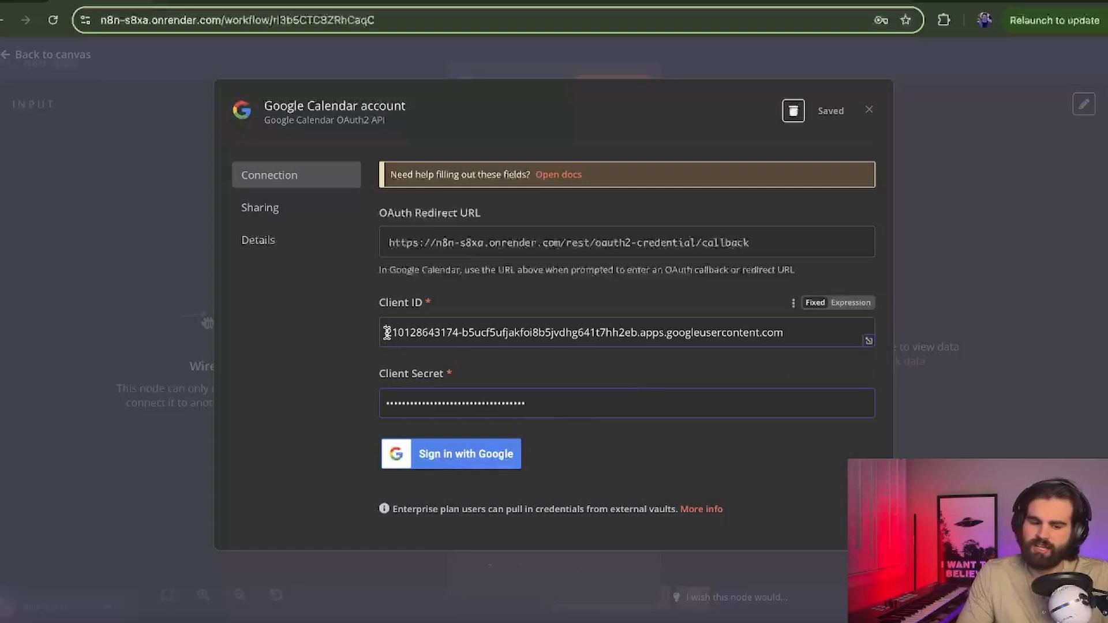
pyautogui.moveTo(386, 333); pyautogui.dragTo(822, 350)
pyautogui.click(678, 406)
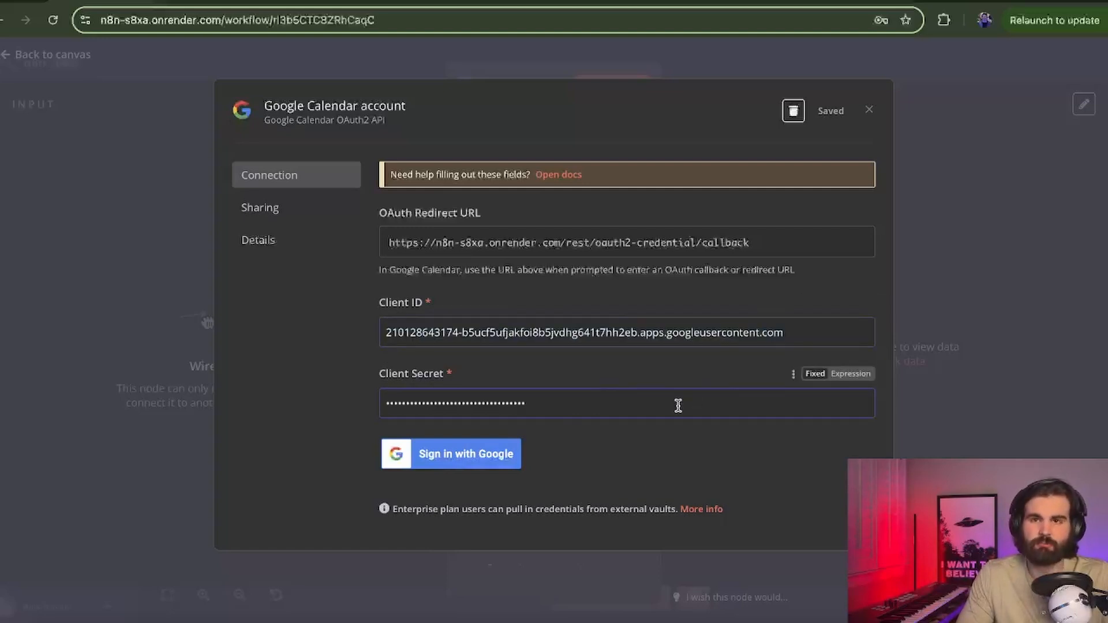
# Step: Sign in with Google, grant all calendar permissions and connect the account
pyautogui.click(472, 444)
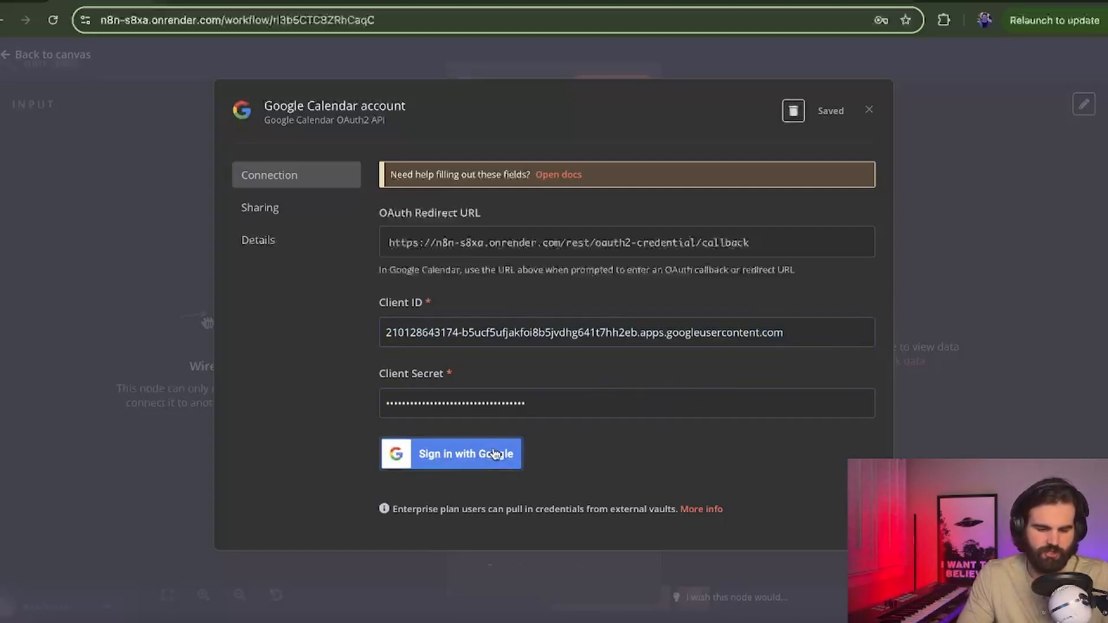
pyautogui.click(130, 198)
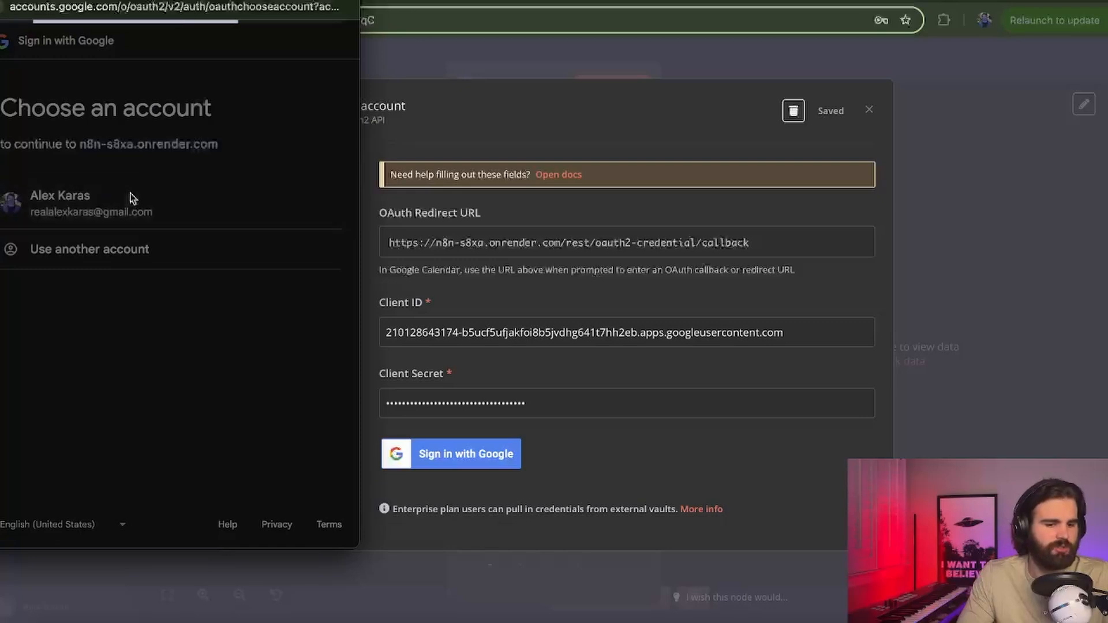
pyautogui.click(38, 231)
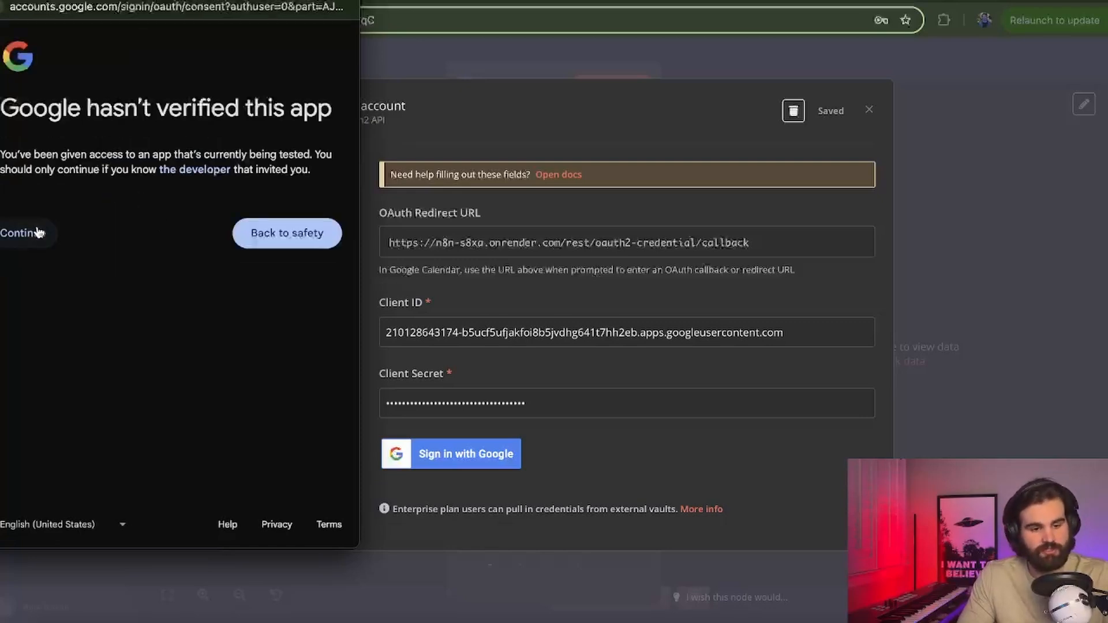
pyautogui.click(40, 266)
pyautogui.scroll(-4, 141, 458)
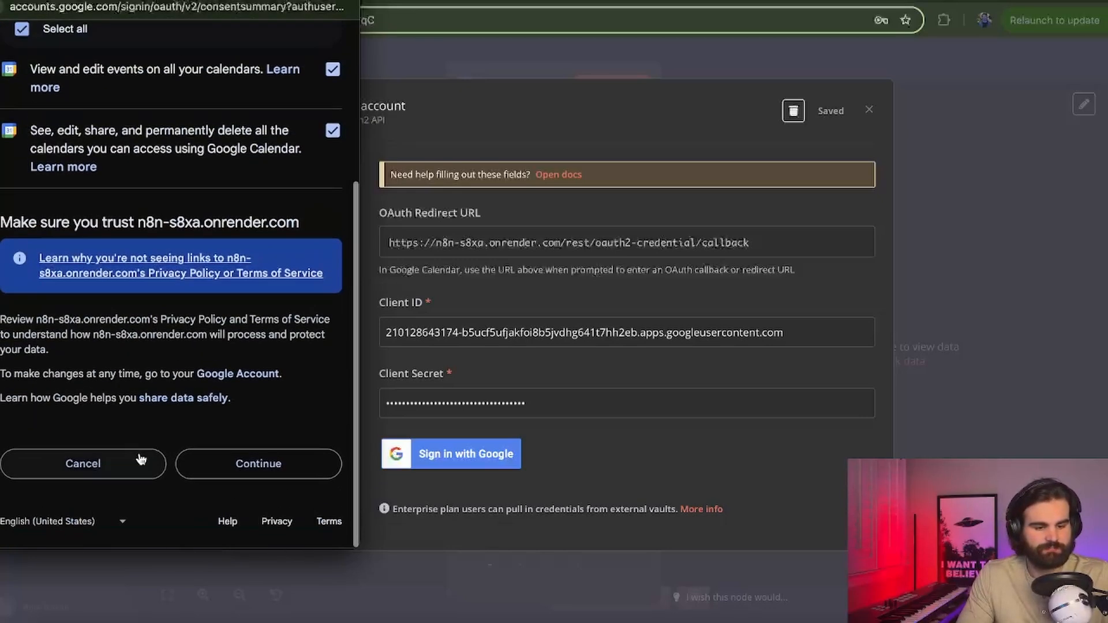
pyautogui.click(299, 478)
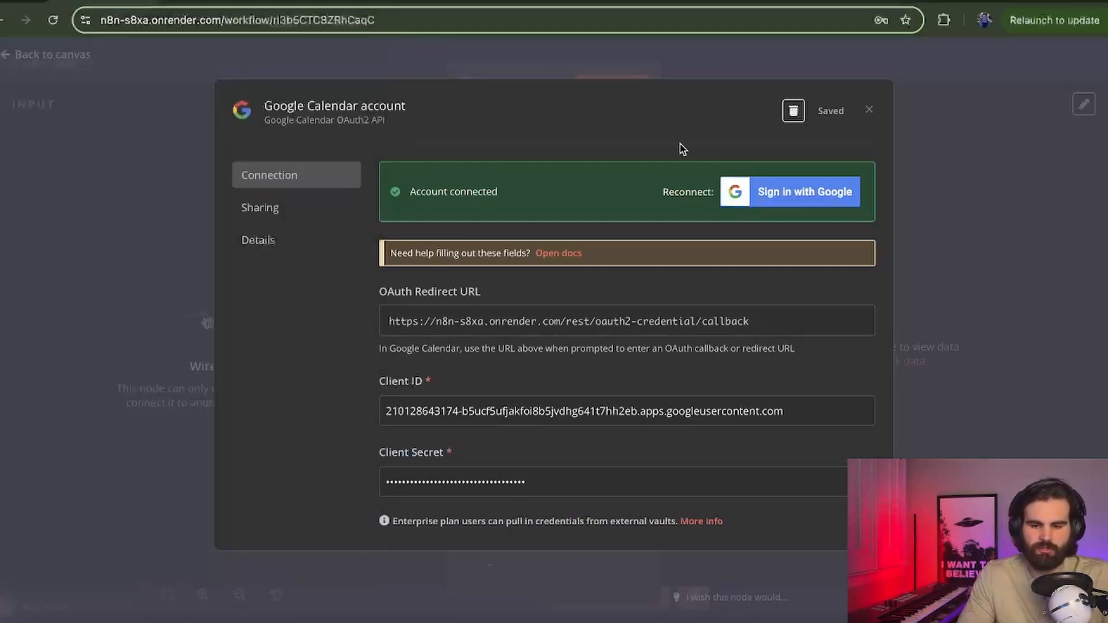
# Step: Set the event calendar to the account's own calendar and keep the start date 2025-01-10
pyautogui.click(872, 110)
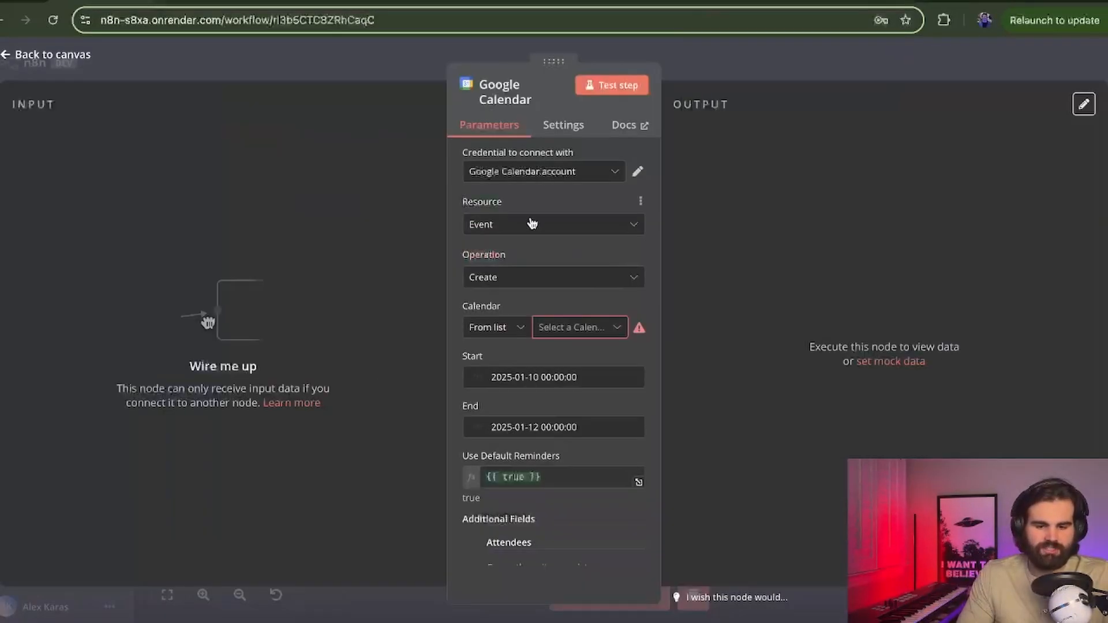
pyautogui.scroll(-1, 532, 223)
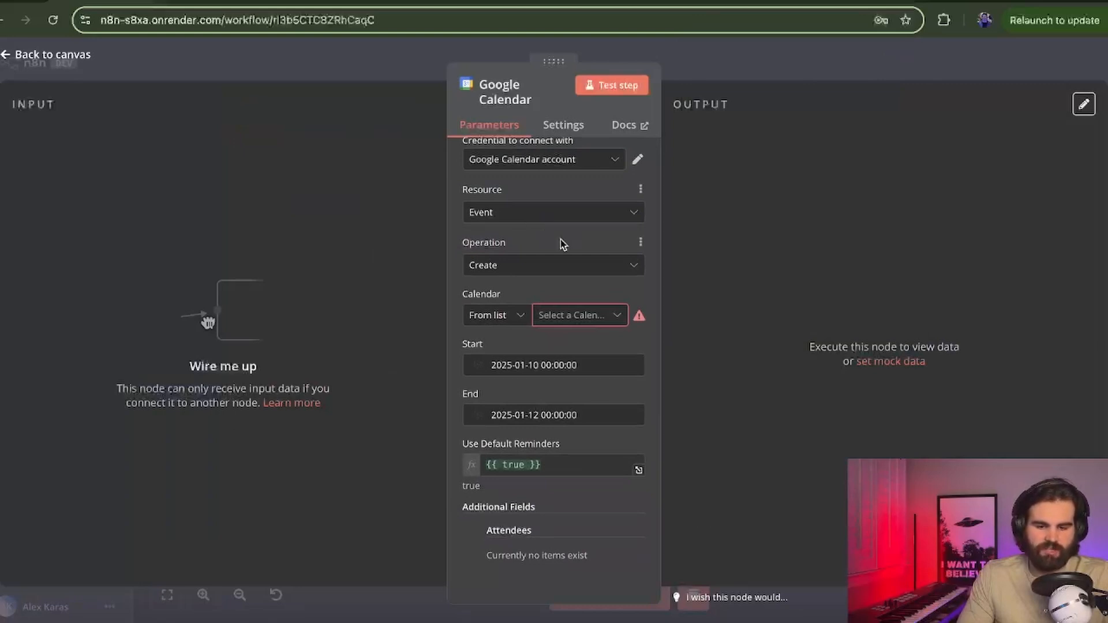
pyautogui.click(566, 316)
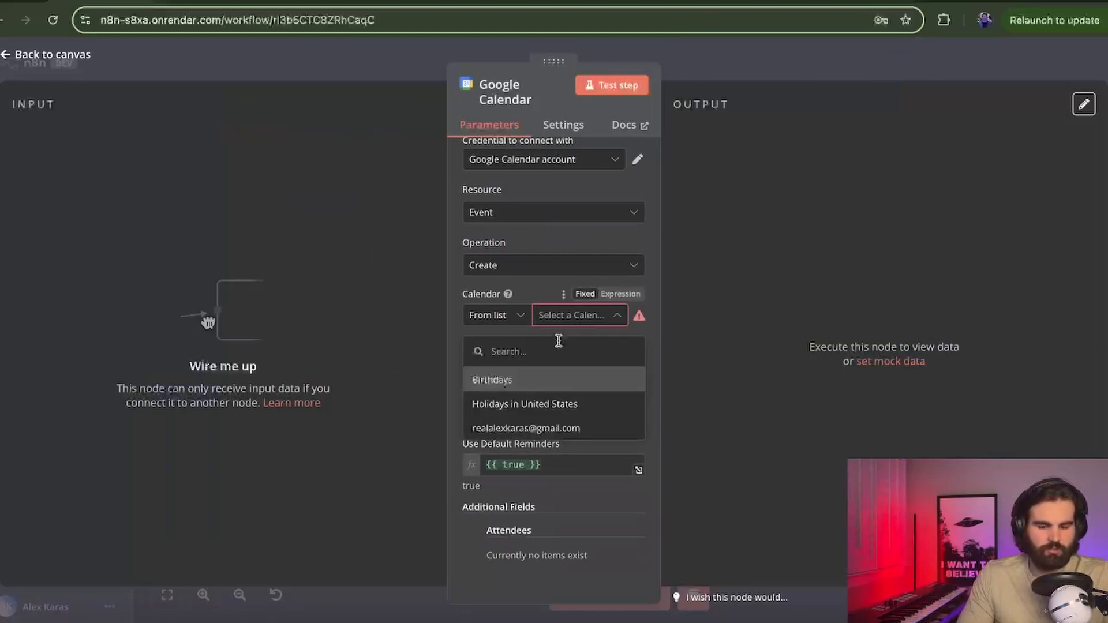
pyautogui.scroll(-2, 550, 386)
pyautogui.click(548, 381)
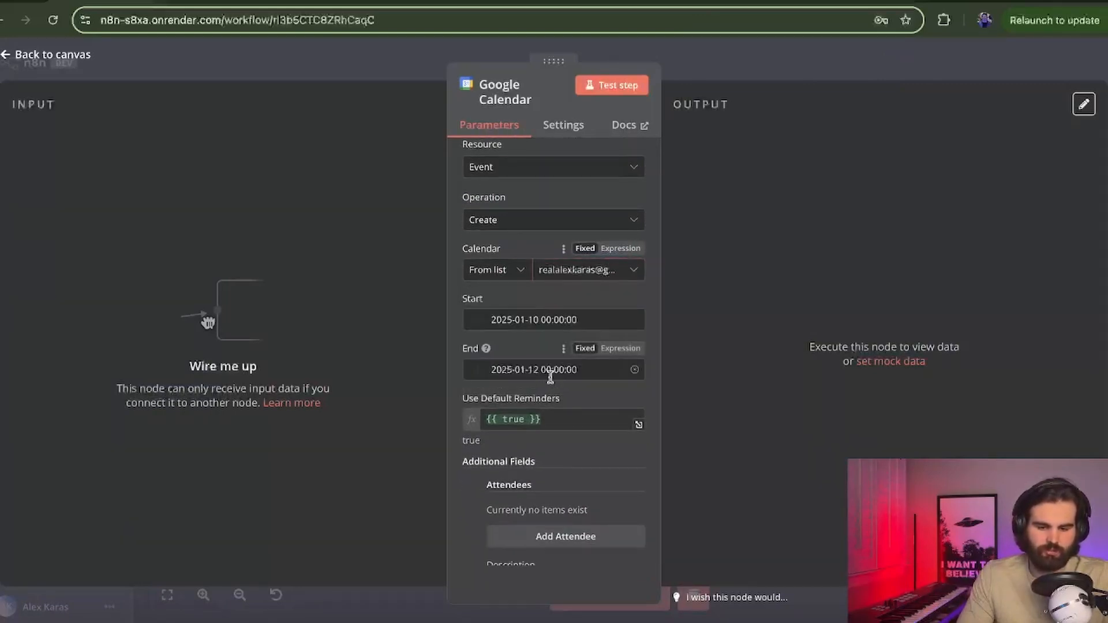
pyautogui.click(511, 321)
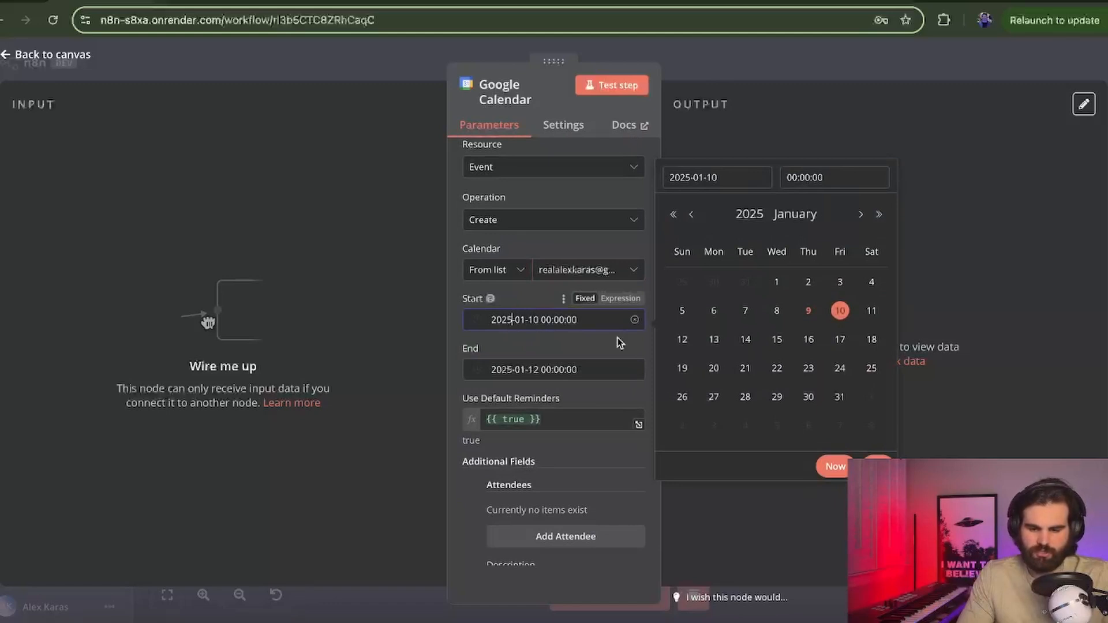
pyautogui.click(840, 311)
# Step: Browse the event's Add Field options and close the list without adding any
pyautogui.scroll(-5, 600, 349)
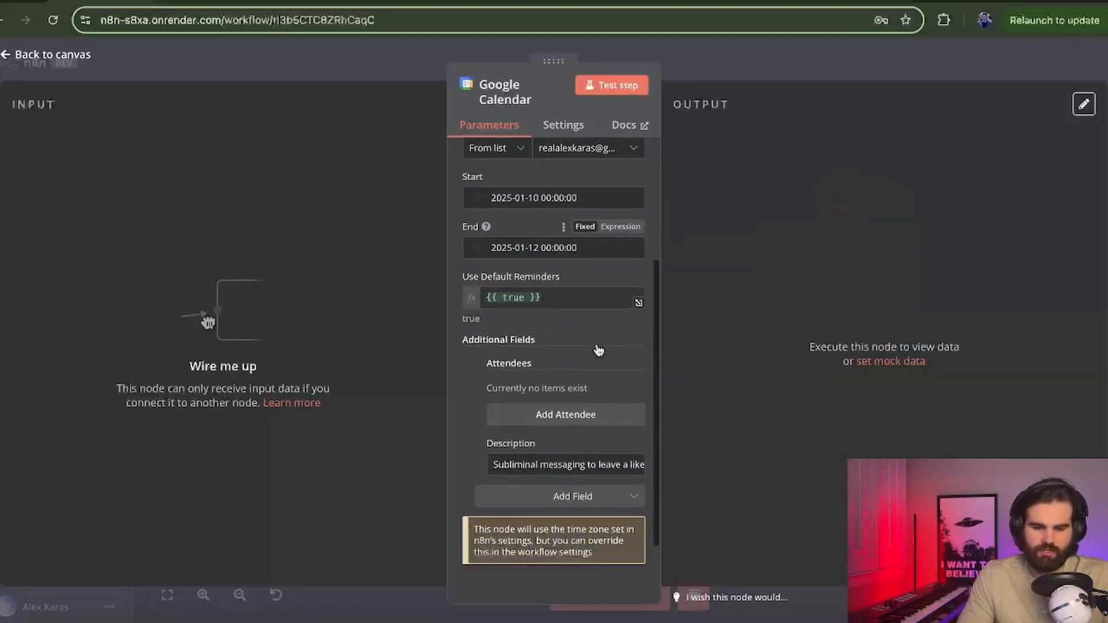
pyautogui.click(574, 471)
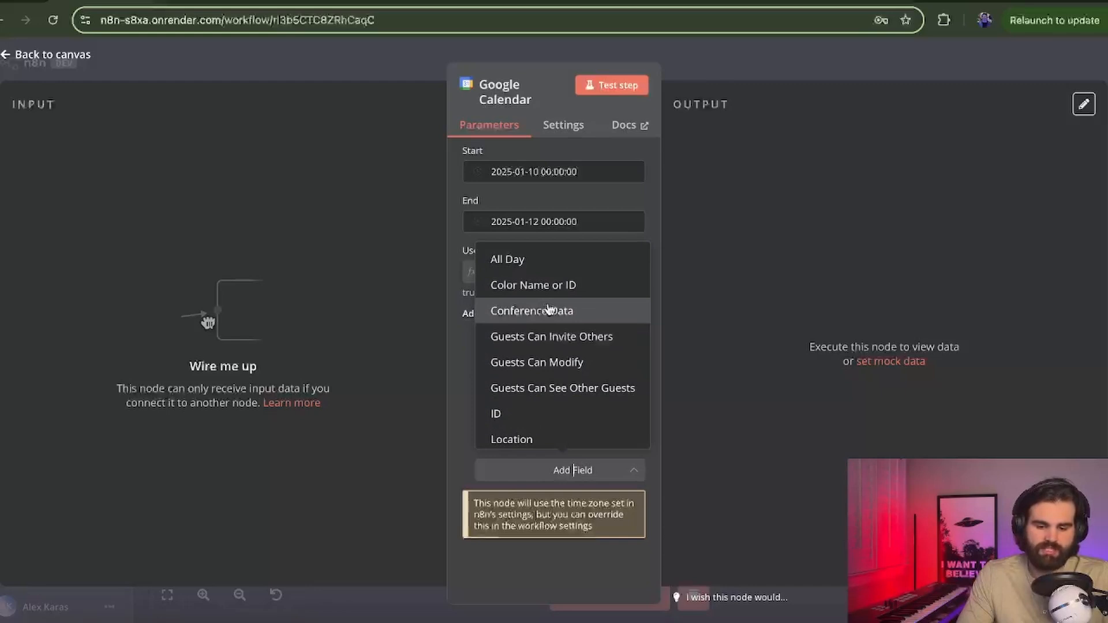
pyautogui.scroll(-1, 548, 308)
pyautogui.scroll(-3, 557, 326)
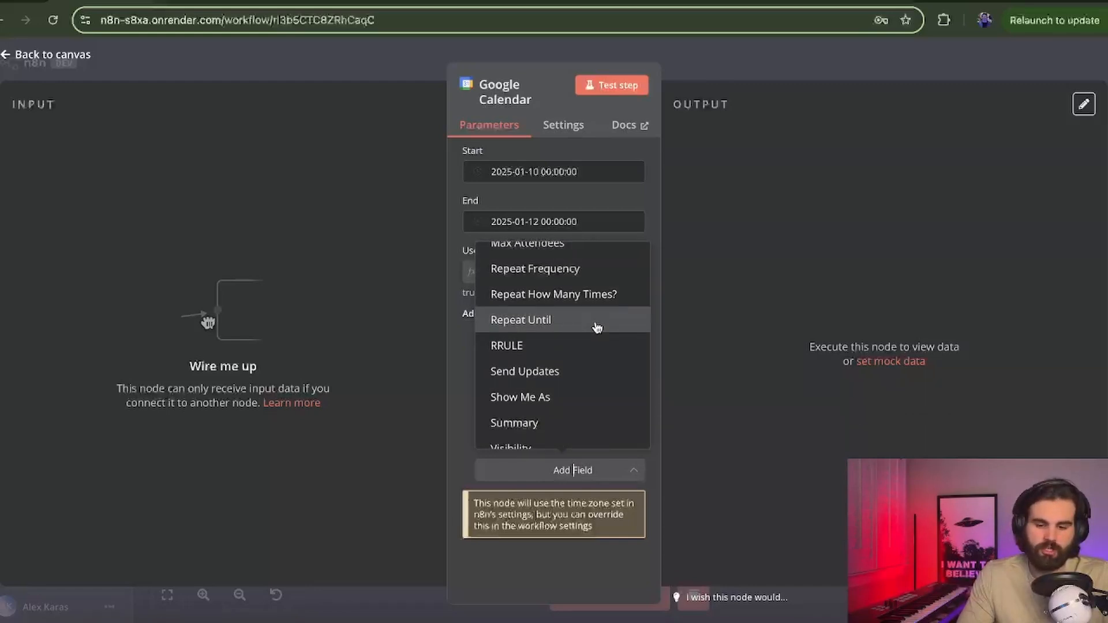
pyautogui.scroll(-1, 593, 371)
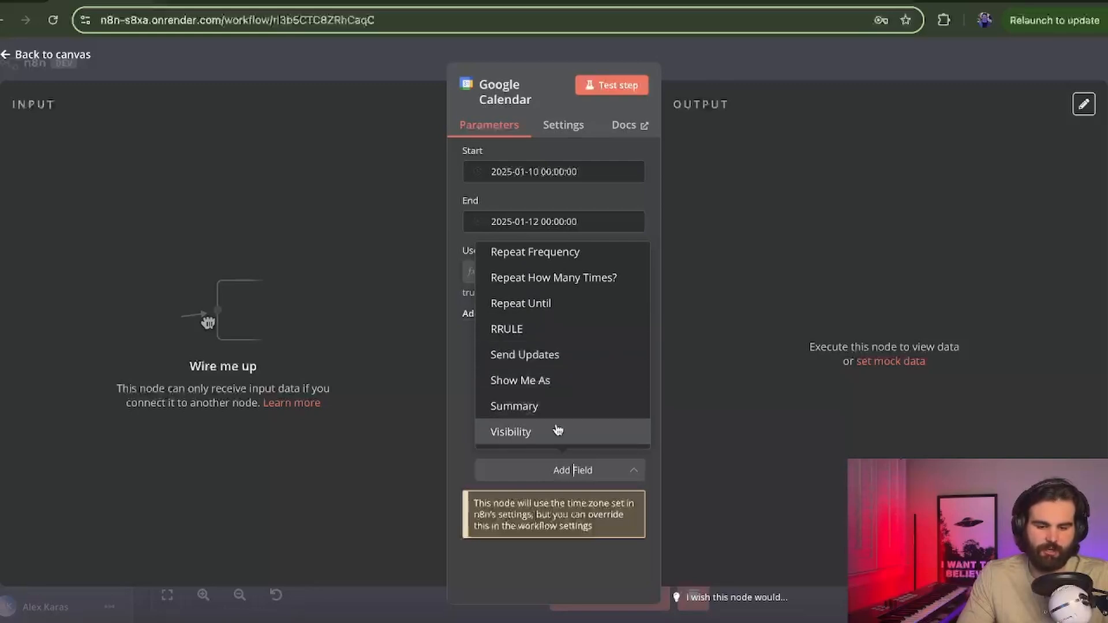
pyautogui.scroll(4, 612, 323)
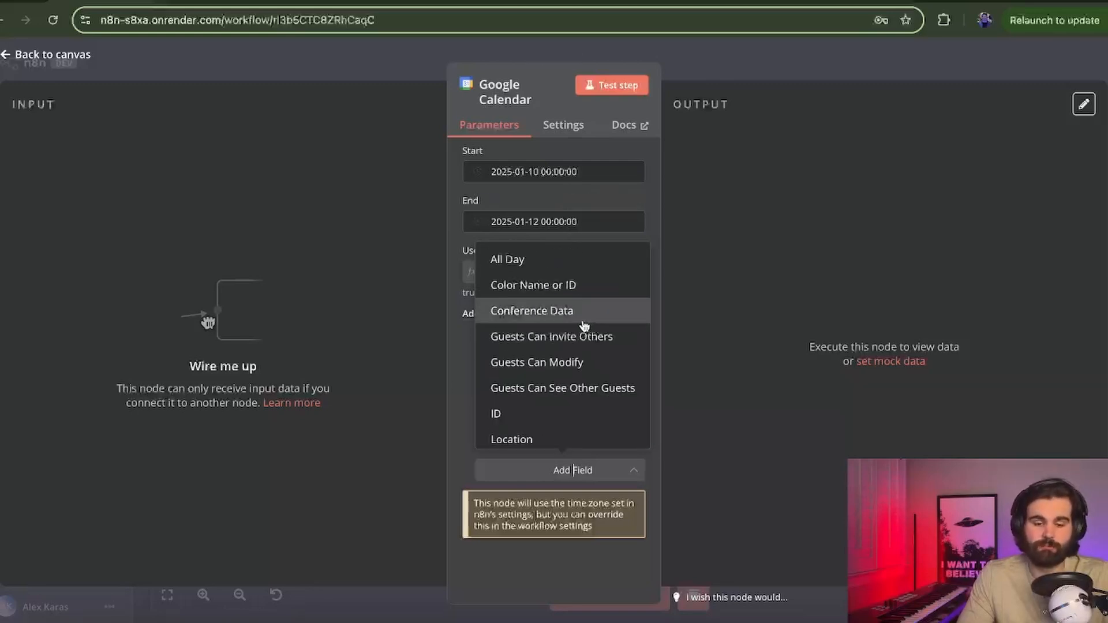
pyautogui.click(457, 365)
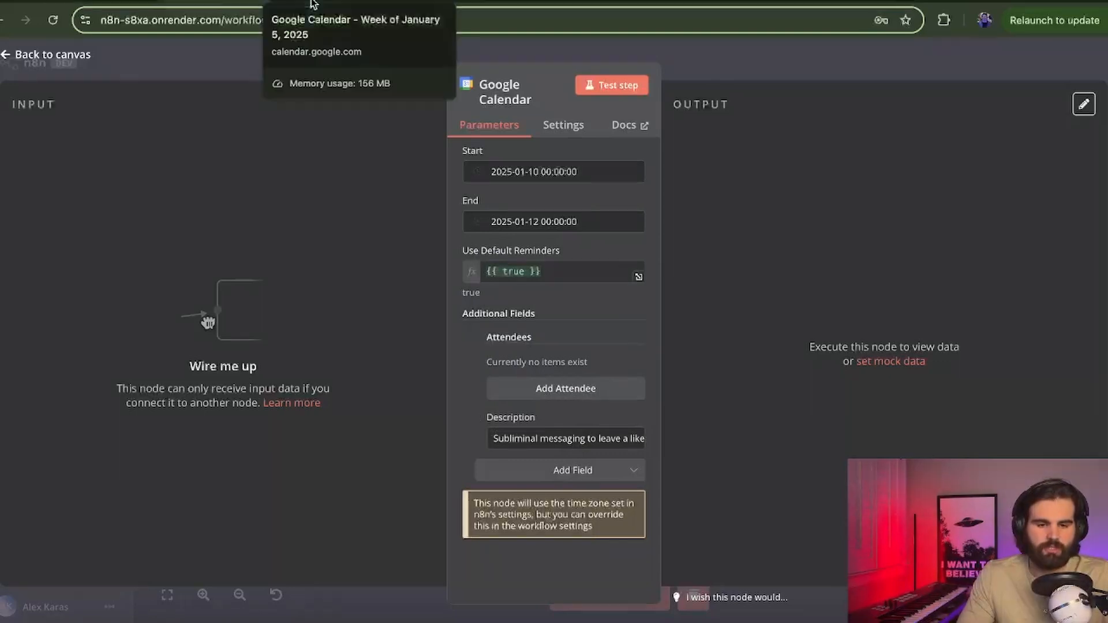
pyautogui.click(329, 2)
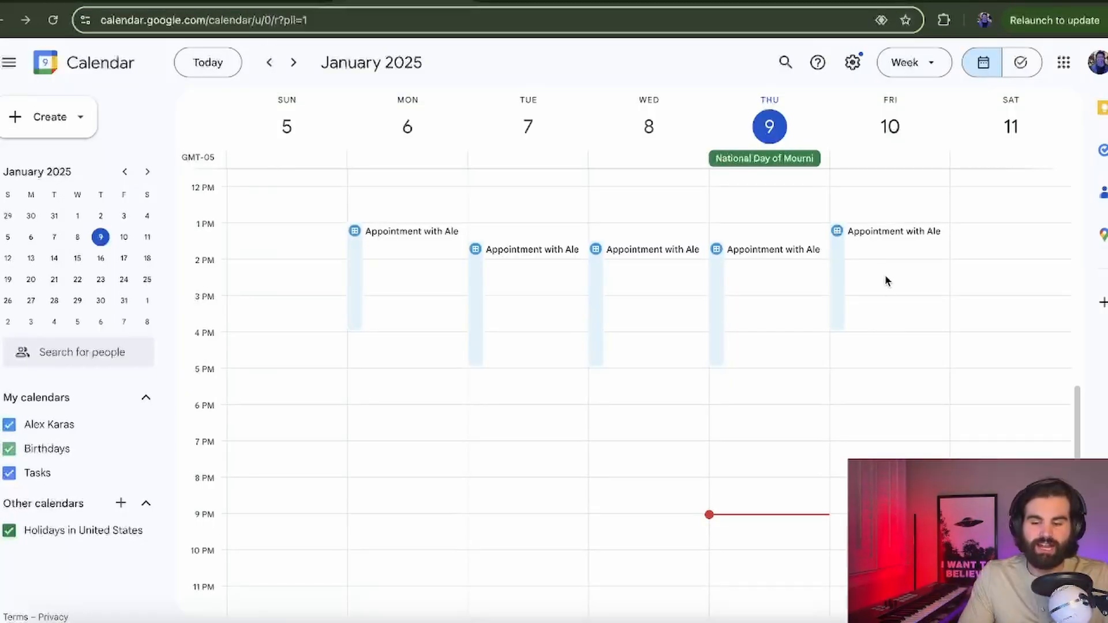
pyautogui.click(881, 233)
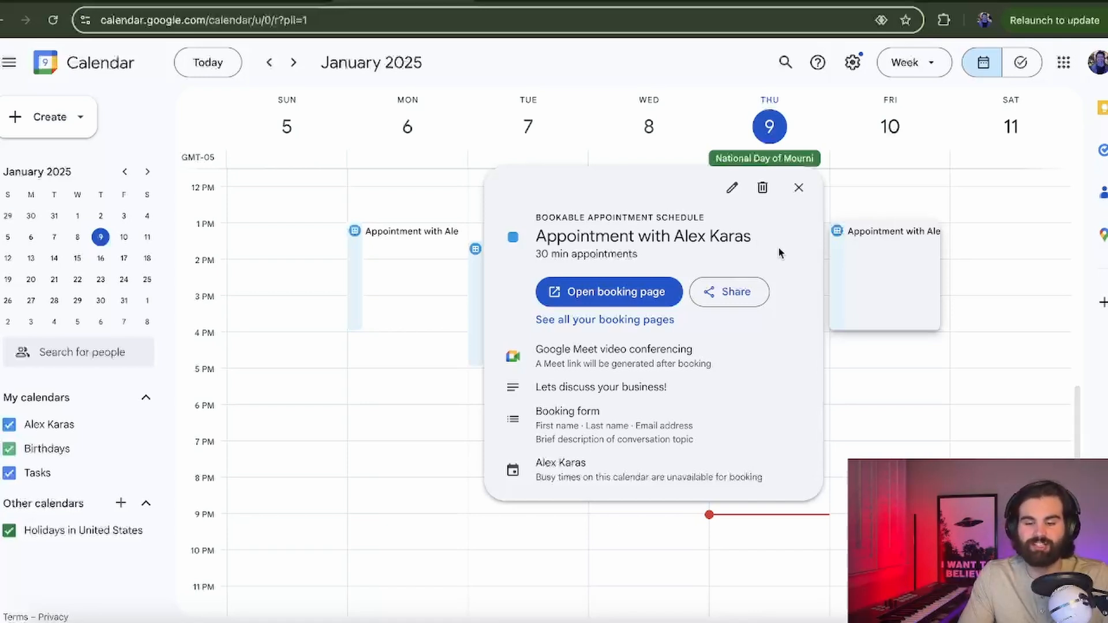
pyautogui.click(986, 252)
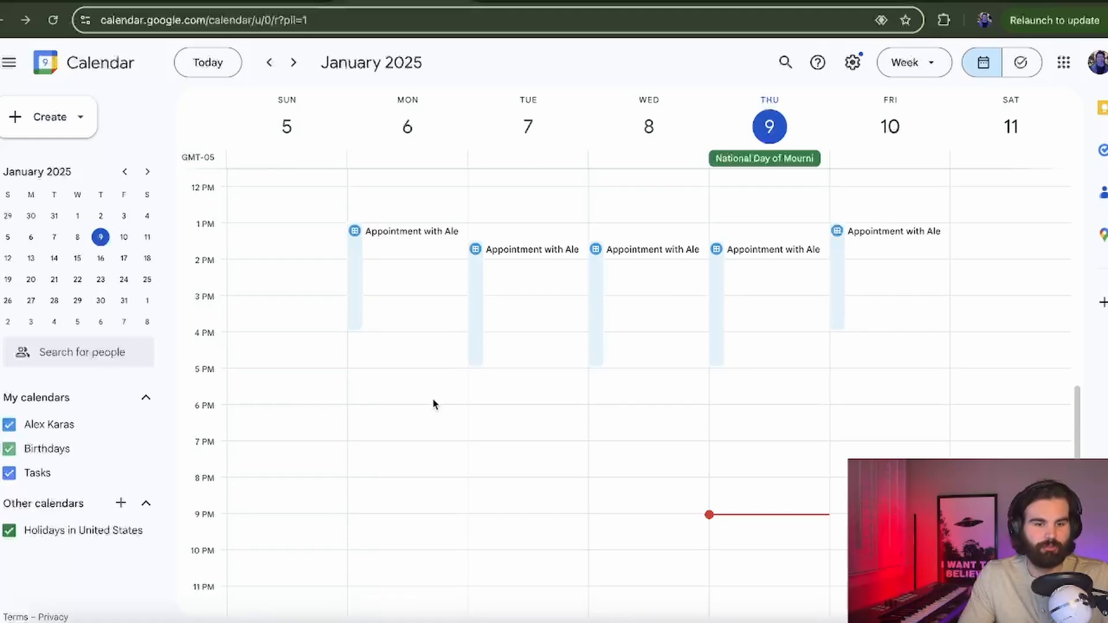
pyautogui.click(235, 2)
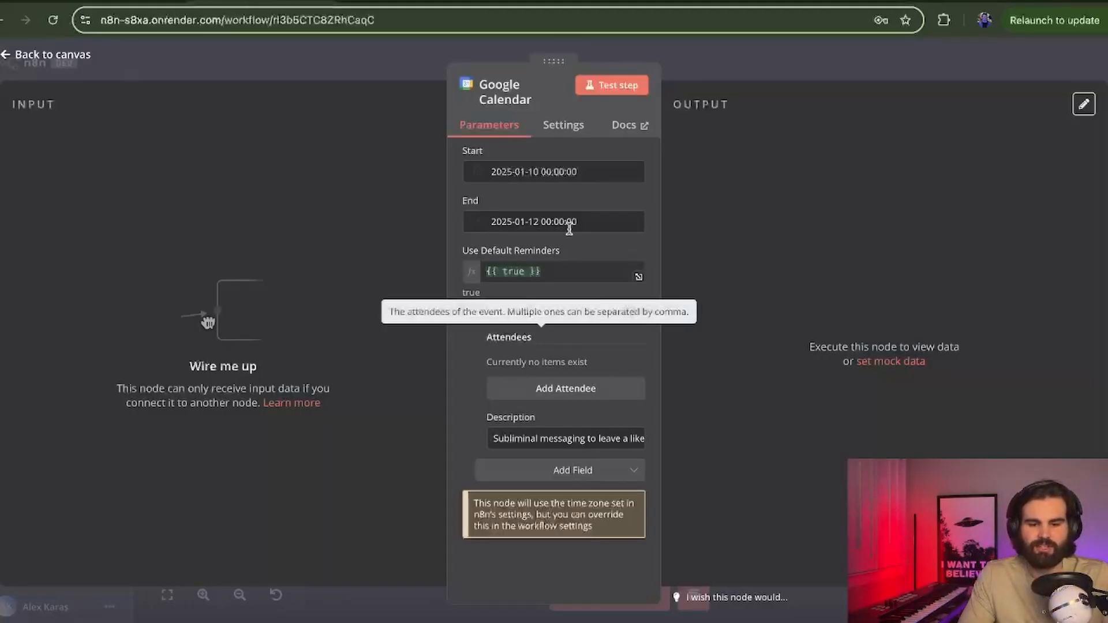
# Step: Keep the Create operation, check the "Book a call with me!" summary, and test the Calendar node
pyautogui.click(558, 284)
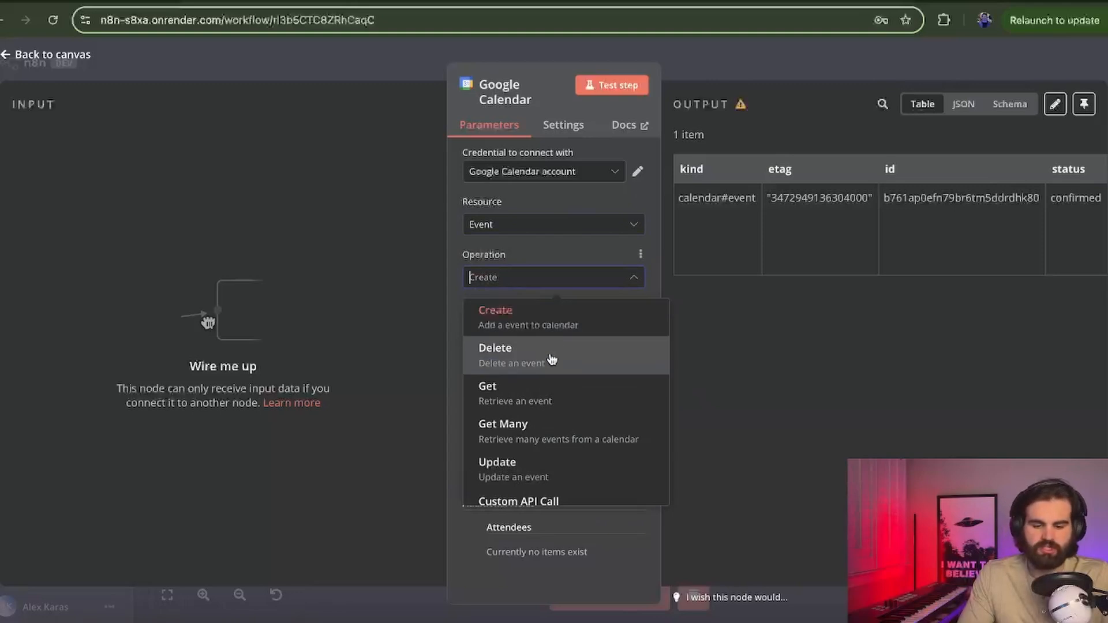
pyautogui.scroll(-1, 553, 358)
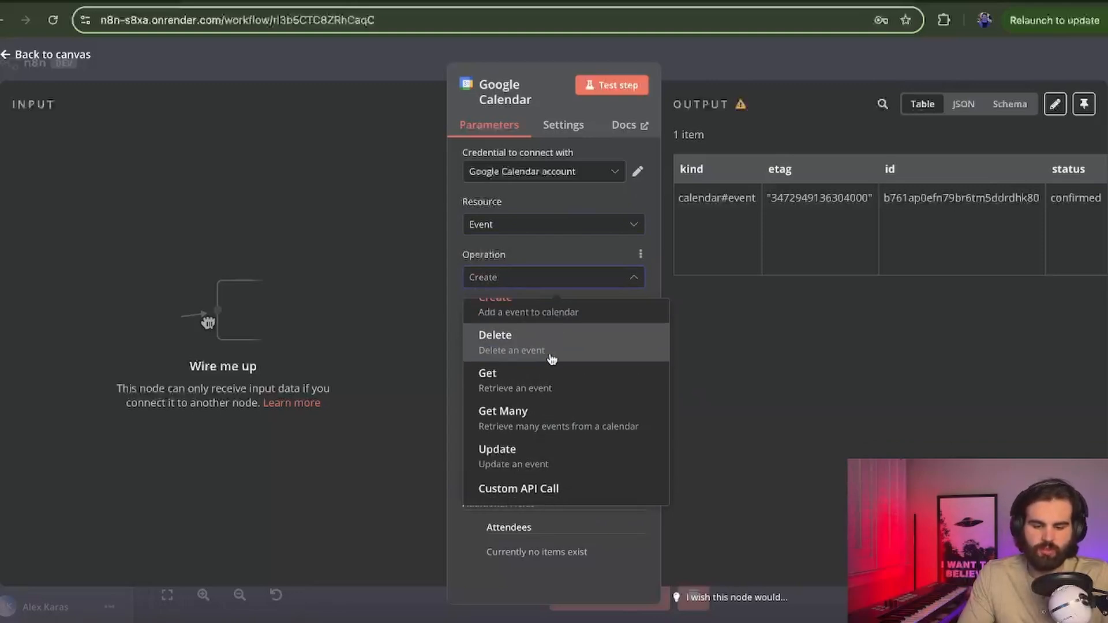
pyautogui.click(726, 435)
pyautogui.scroll(-5, 553, 374)
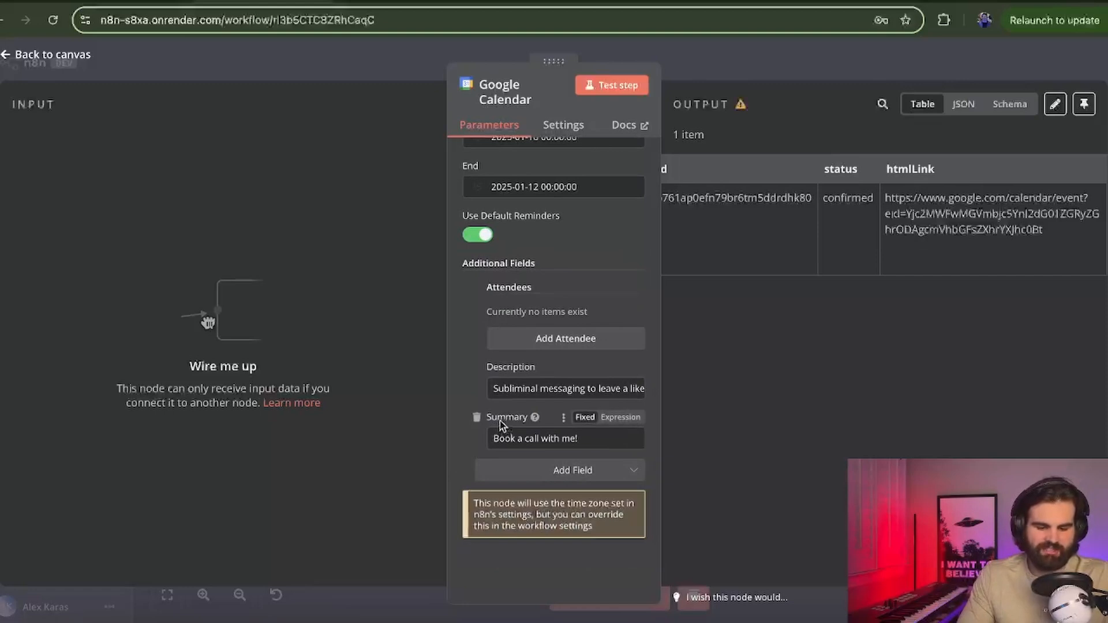
pyautogui.moveTo(498, 418); pyautogui.dragTo(525, 425)
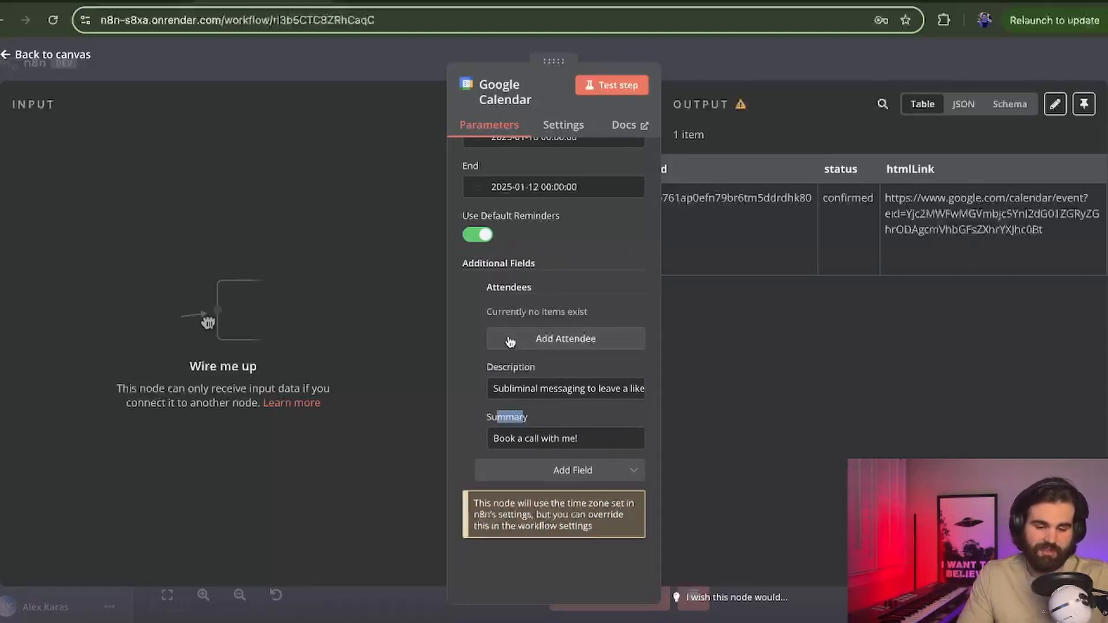
pyautogui.click(624, 88)
# Step: Check the "Book a call with me!" event spanning January 10–11 in Google Calendar
pyautogui.hotkey('ctrl', 'Tab')
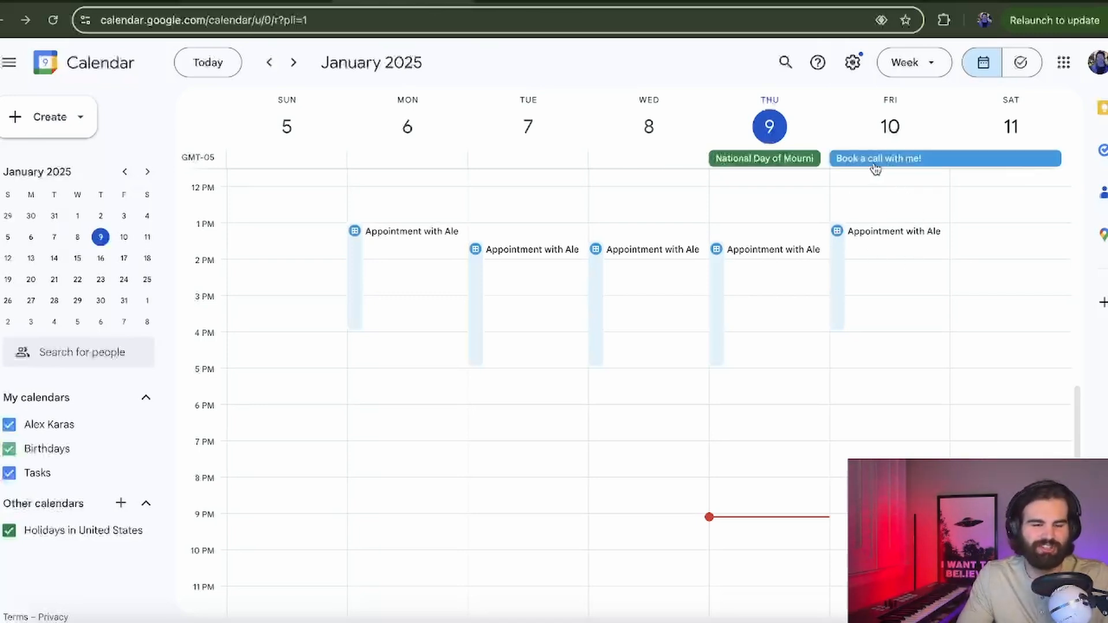
pyautogui.click(358, 1)
pyautogui.click(262, 1)
# Step: Open the Gmail node and start creating a new Gmail credential
pyautogui.click(481, 48)
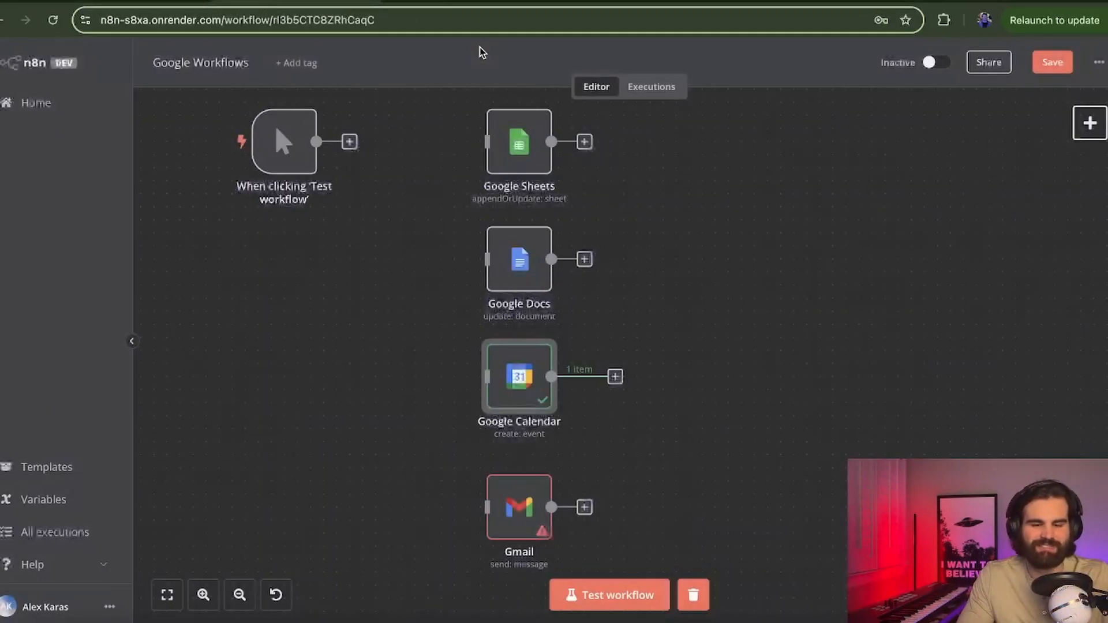
pyautogui.scroll(-3, 653, 400)
pyautogui.doubleClick(571, 451)
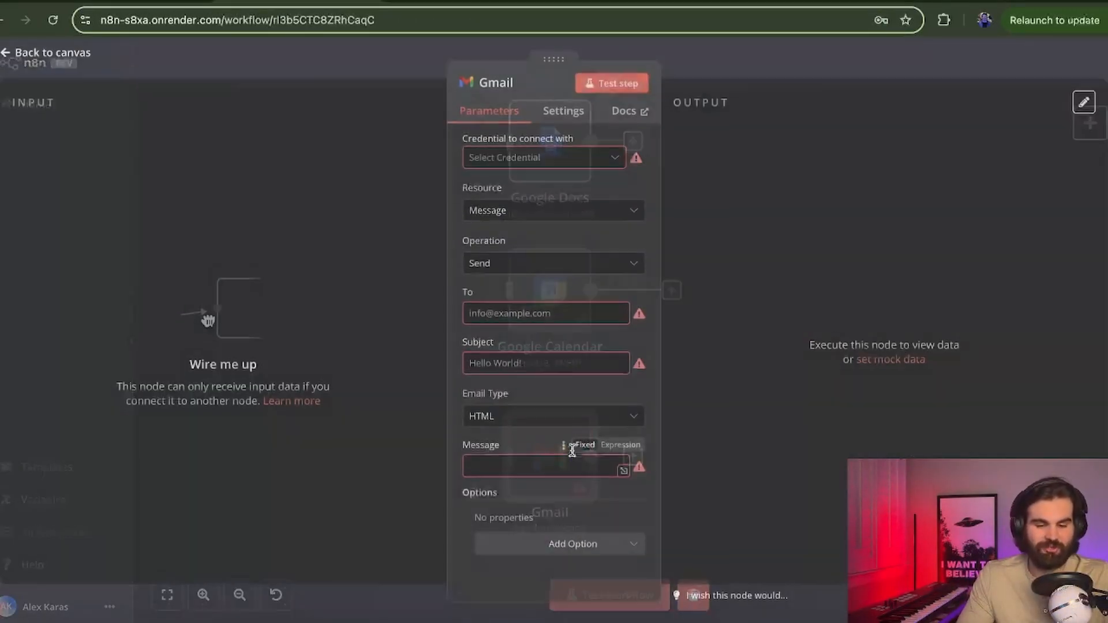
pyautogui.click(519, 165)
pyautogui.click(530, 198)
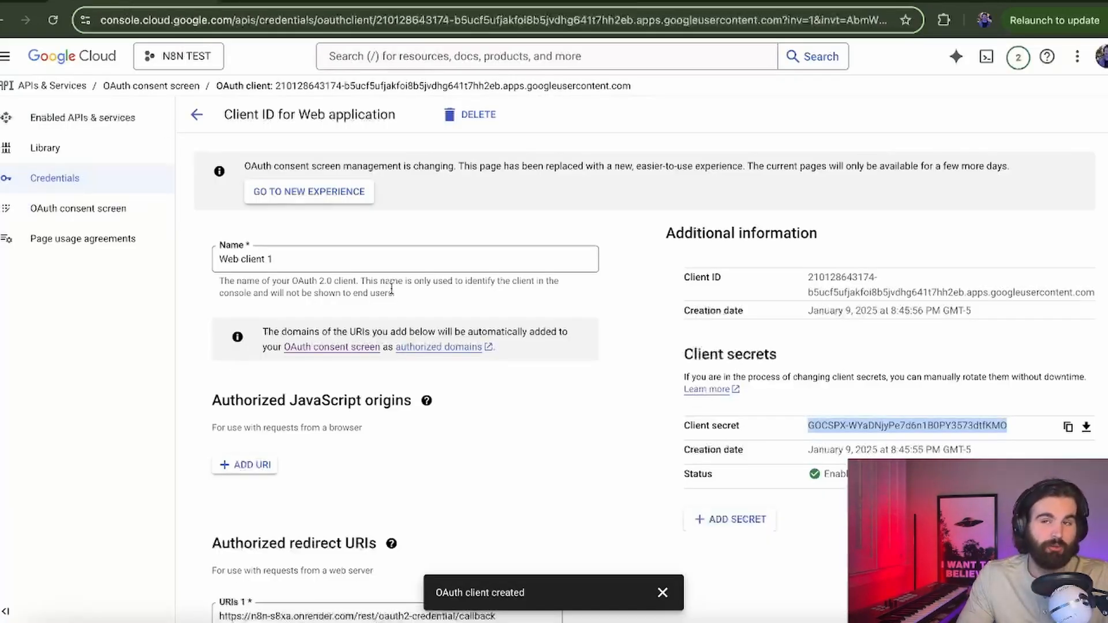
# Step: Find and enable the Gmail API for the Google Cloud project
pyautogui.click(441, 56)
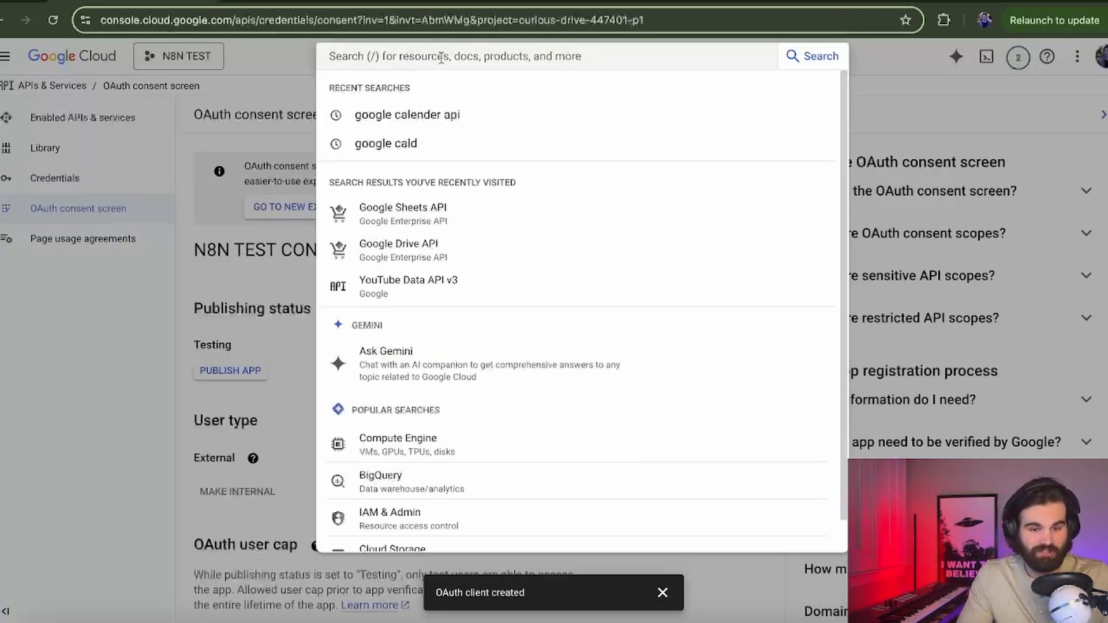
pyautogui.write('gmail')
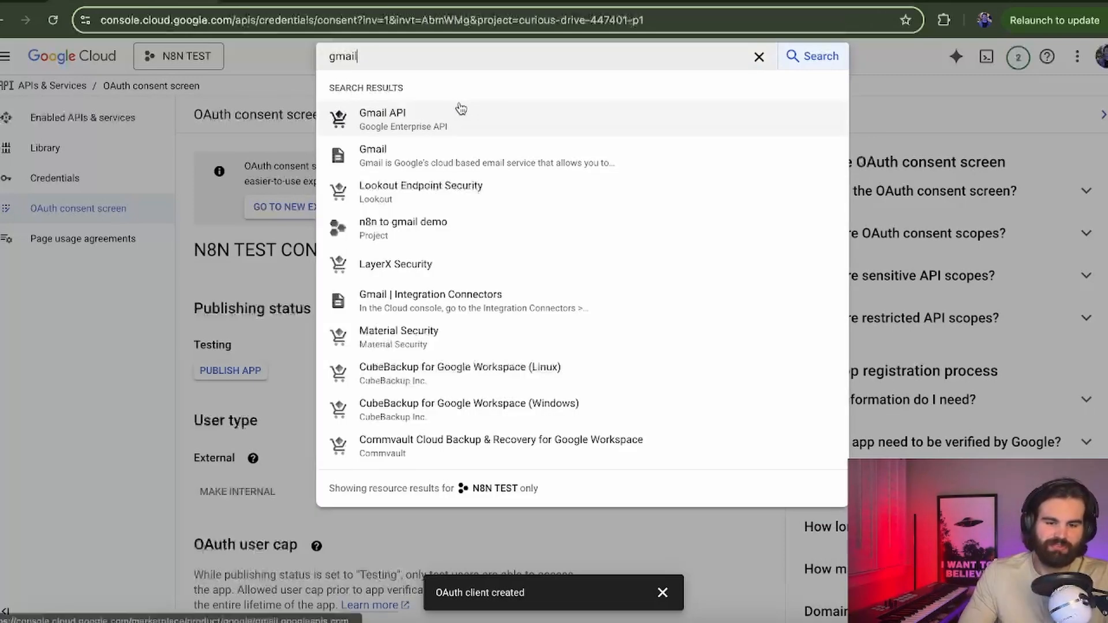
pyautogui.click(458, 107)
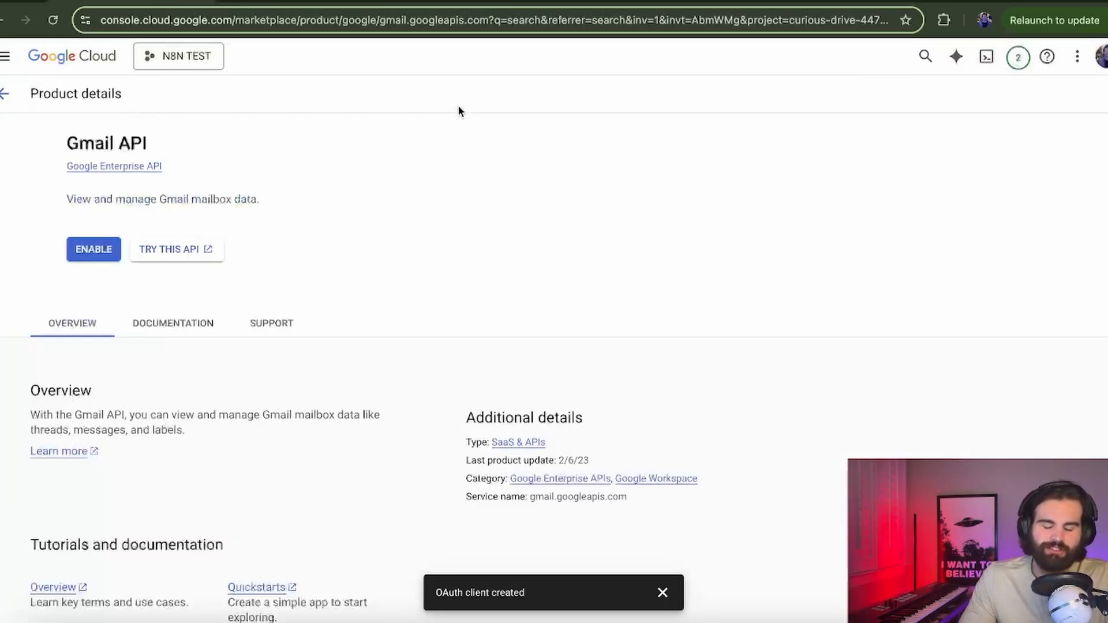
pyautogui.click(167, 248)
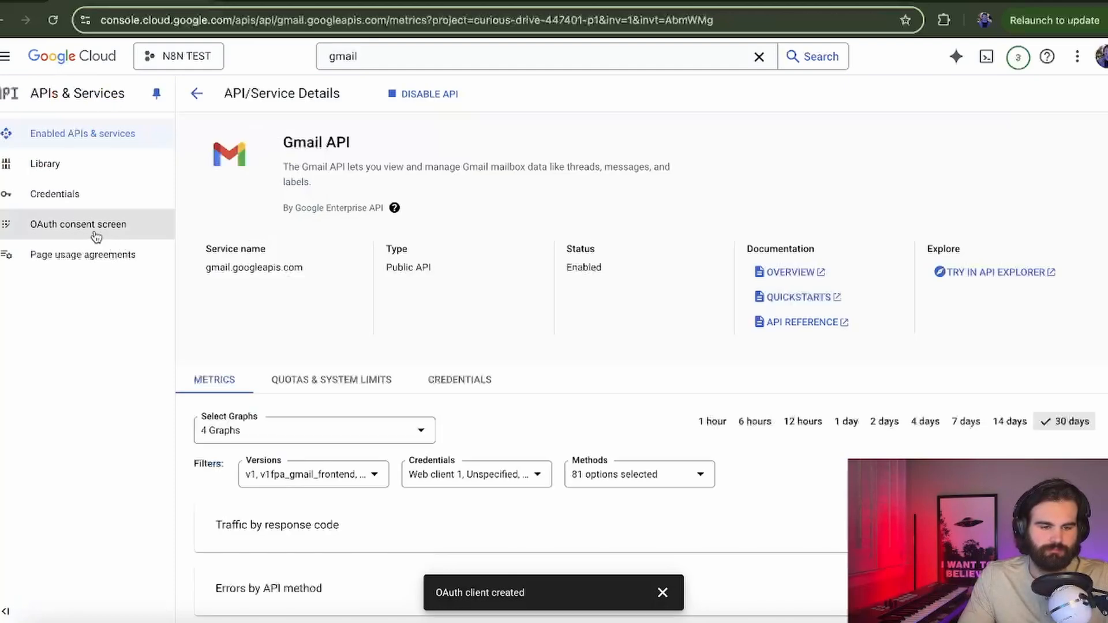
# Step: Edit the app registration and filter the add-scopes list to Gmail API scopes
pyautogui.click(96, 222)
pyautogui.click(474, 254)
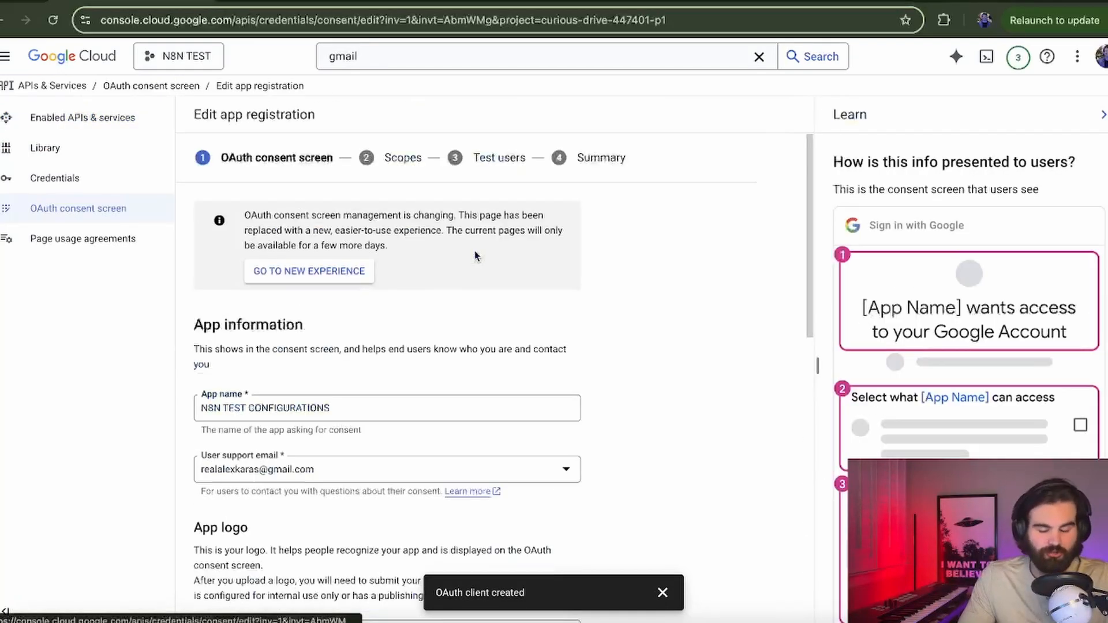
pyautogui.scroll(-10, 261, 558)
pyautogui.click(263, 598)
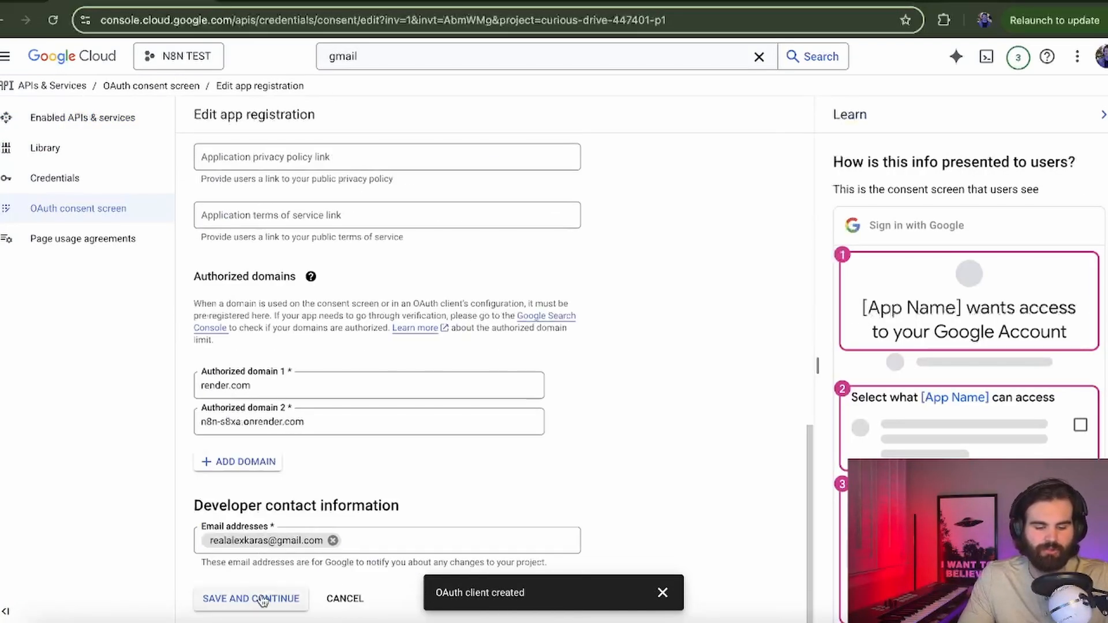
pyautogui.click(301, 397)
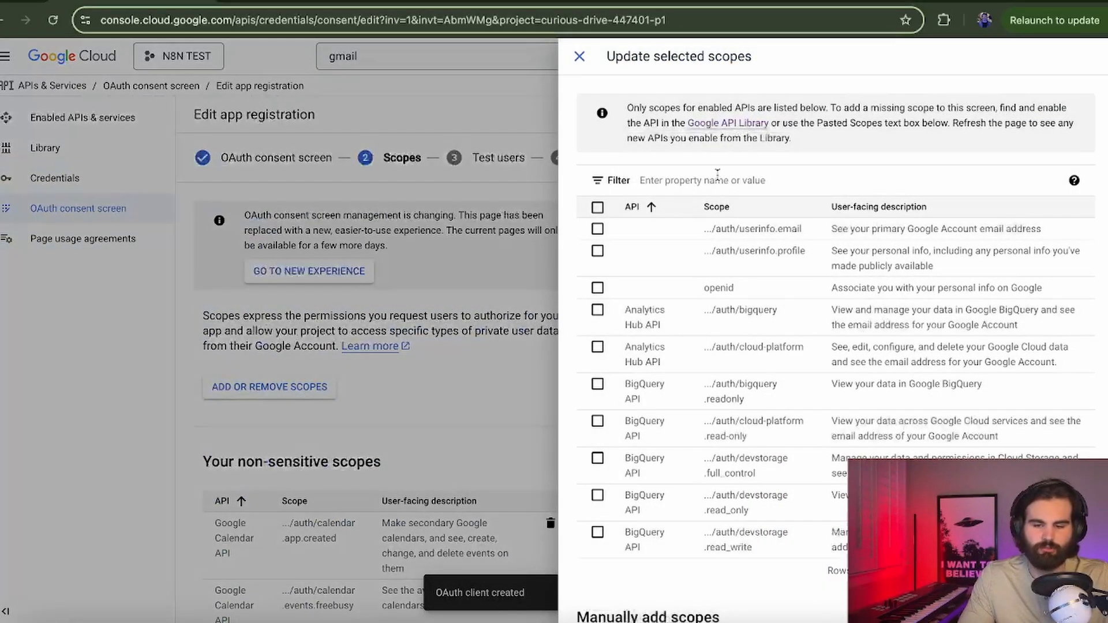
pyautogui.click(715, 176)
pyautogui.write('gmail')
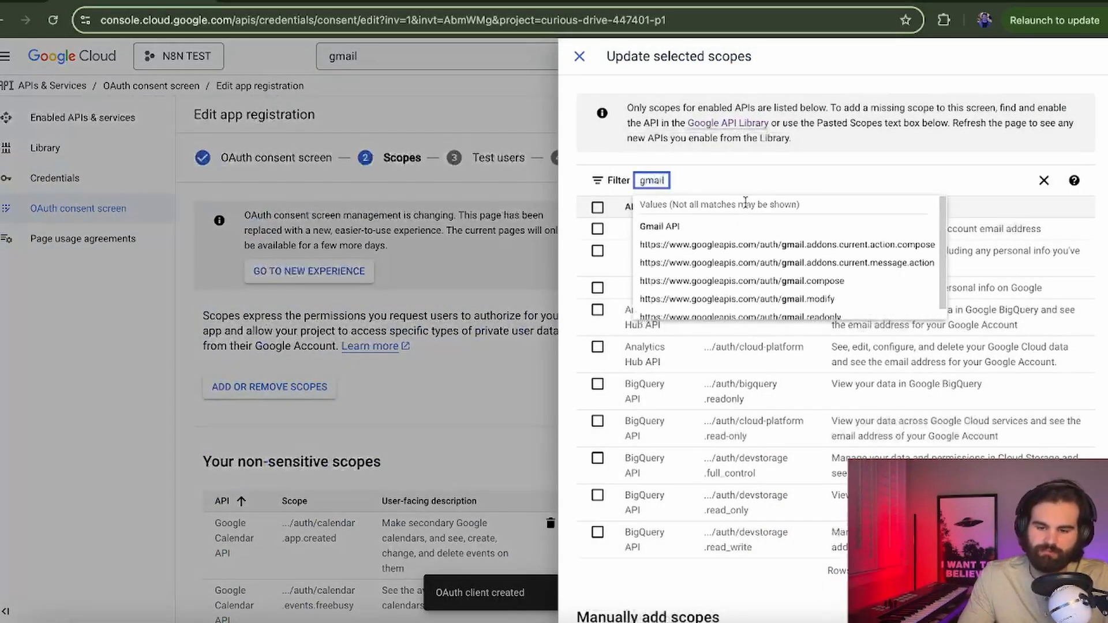
pyautogui.click(692, 227)
# Step: Add the full mail.google.com, modify and gmail.readonly scopes and apply them
pyautogui.click(598, 231)
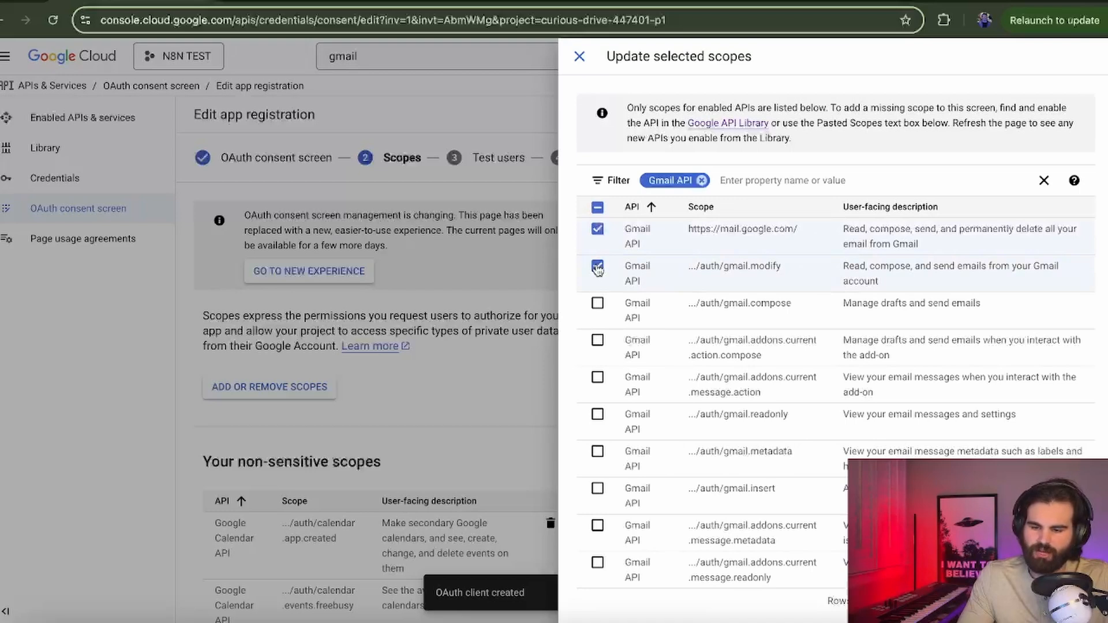
pyautogui.scroll(-1, 597, 334)
pyautogui.click(597, 331)
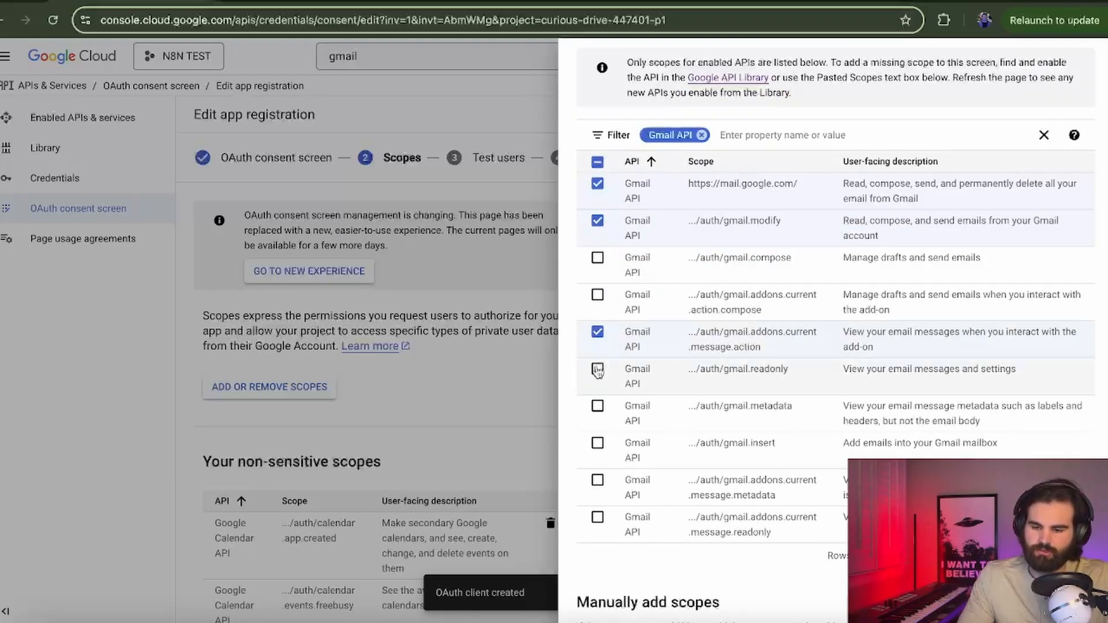
pyautogui.scroll(-2, 597, 372)
pyautogui.click(936, 436)
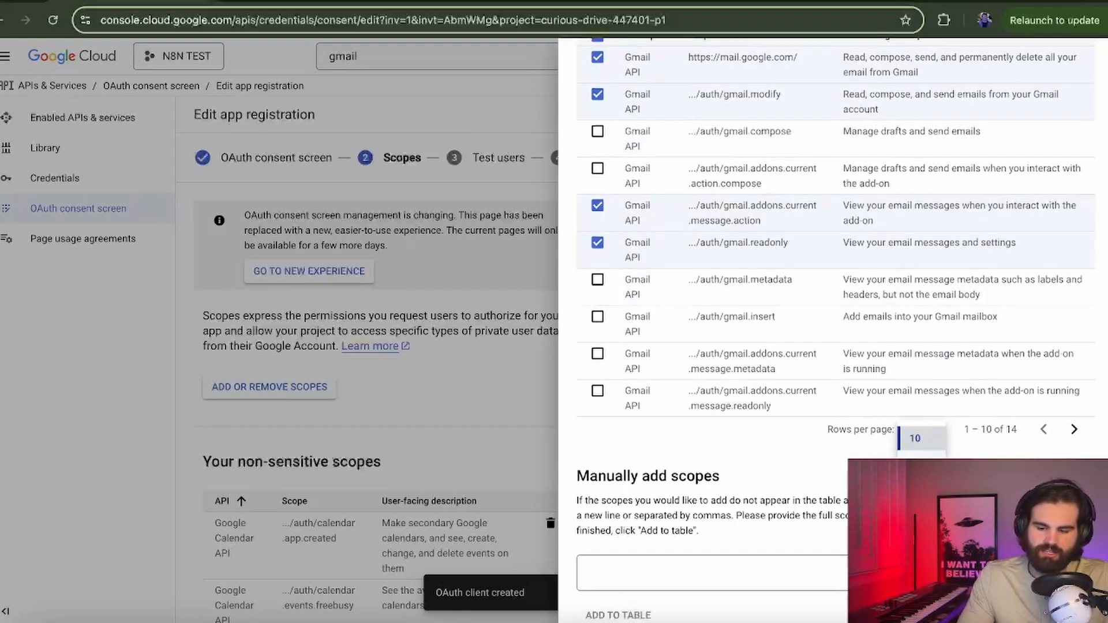
pyautogui.click(934, 479)
pyautogui.scroll(-2, 727, 445)
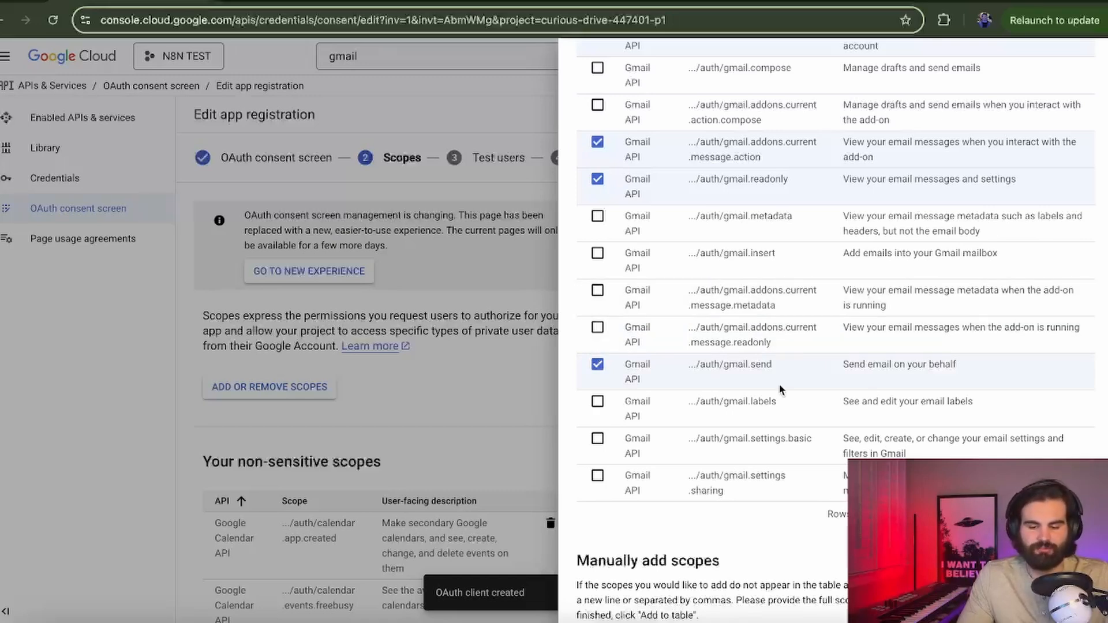
pyautogui.scroll(-3, 740, 551)
pyautogui.scroll(-2, 739, 549)
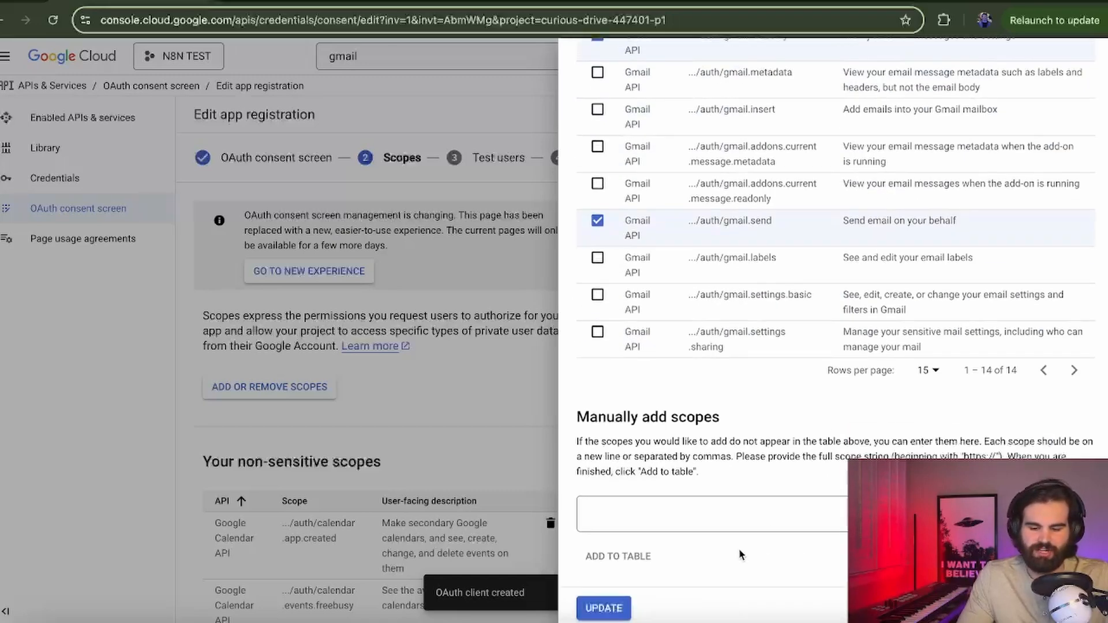
pyautogui.click(603, 606)
# Step: Save the app registration, then open Web client 1 and copy its Client ID
pyautogui.scroll(-10, 390, 401)
pyautogui.scroll(-4, 390, 403)
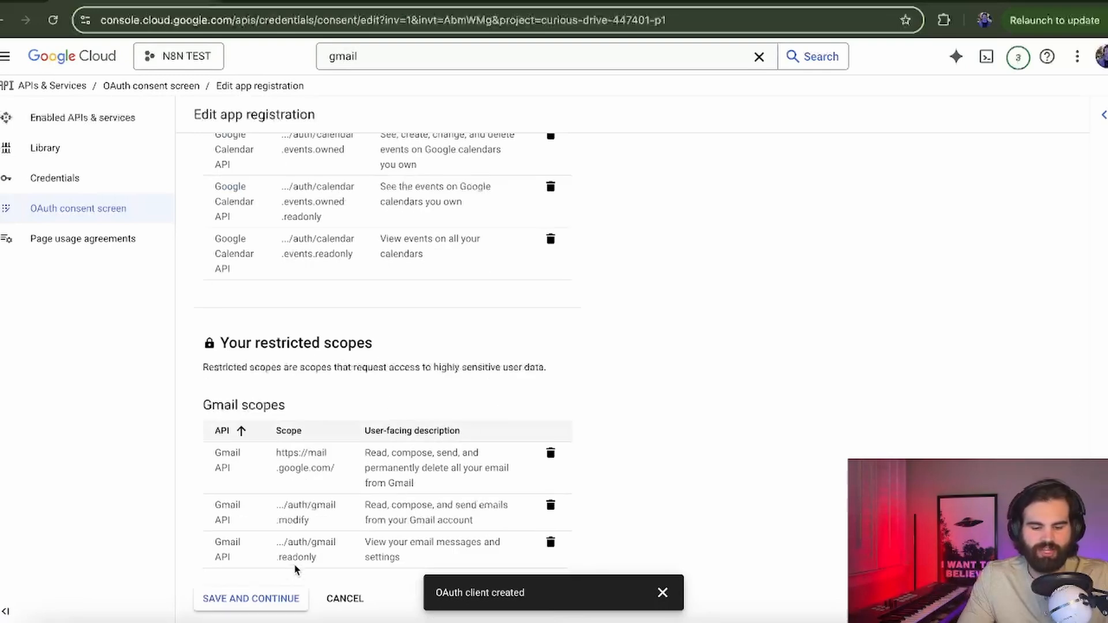
pyautogui.click(254, 597)
pyautogui.click(91, 186)
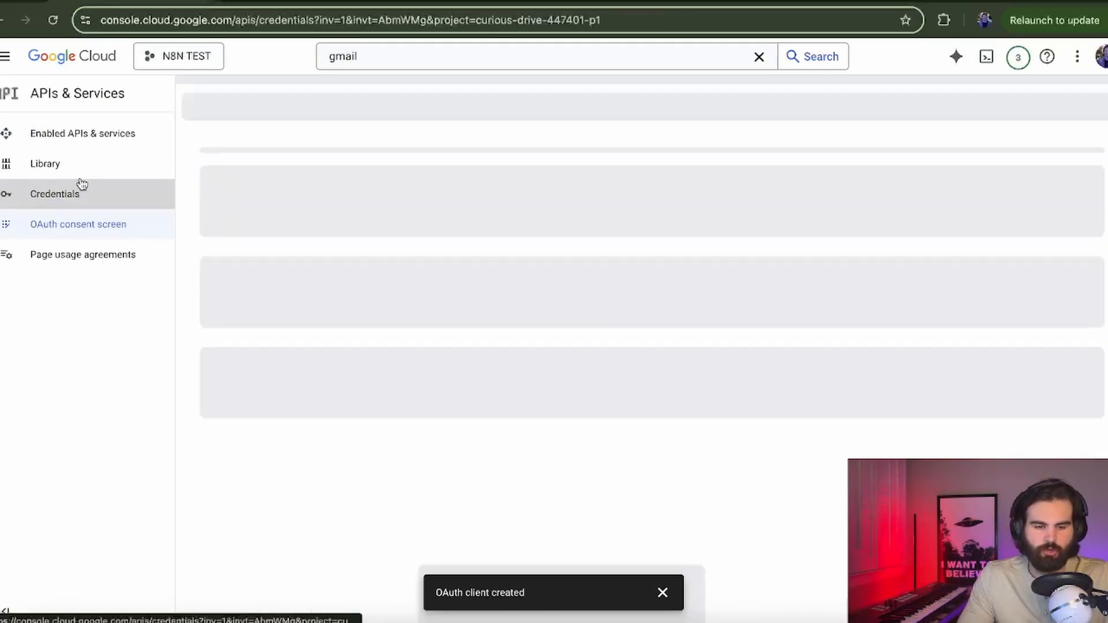
pyautogui.click(260, 321)
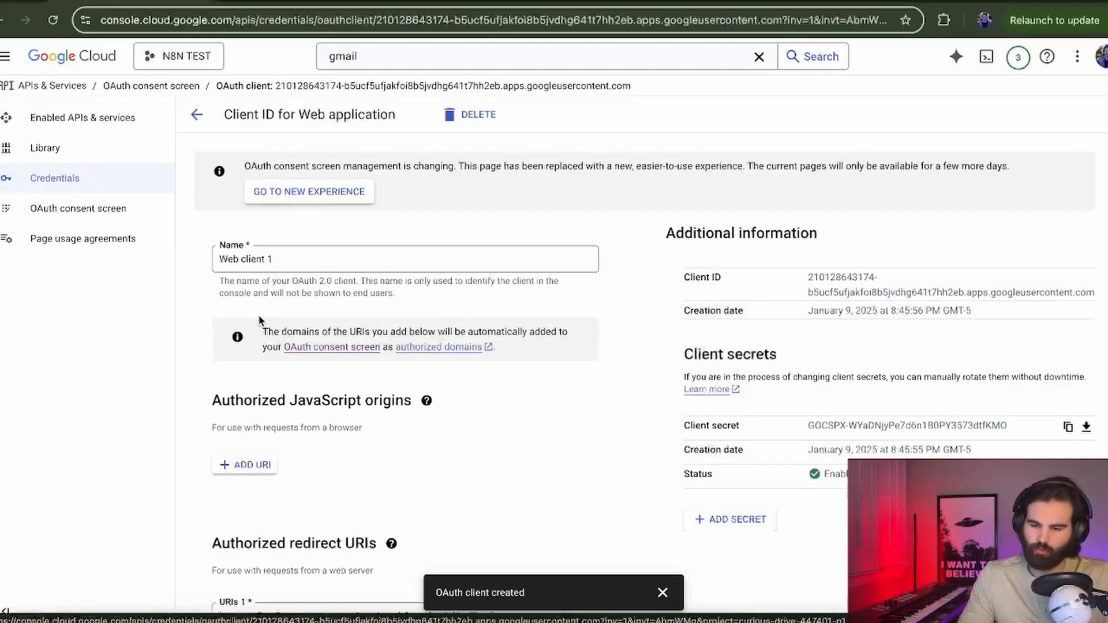
pyautogui.moveTo(806, 281); pyautogui.dragTo(1096, 291)
pyautogui.hotkey('ctrl', 'c')
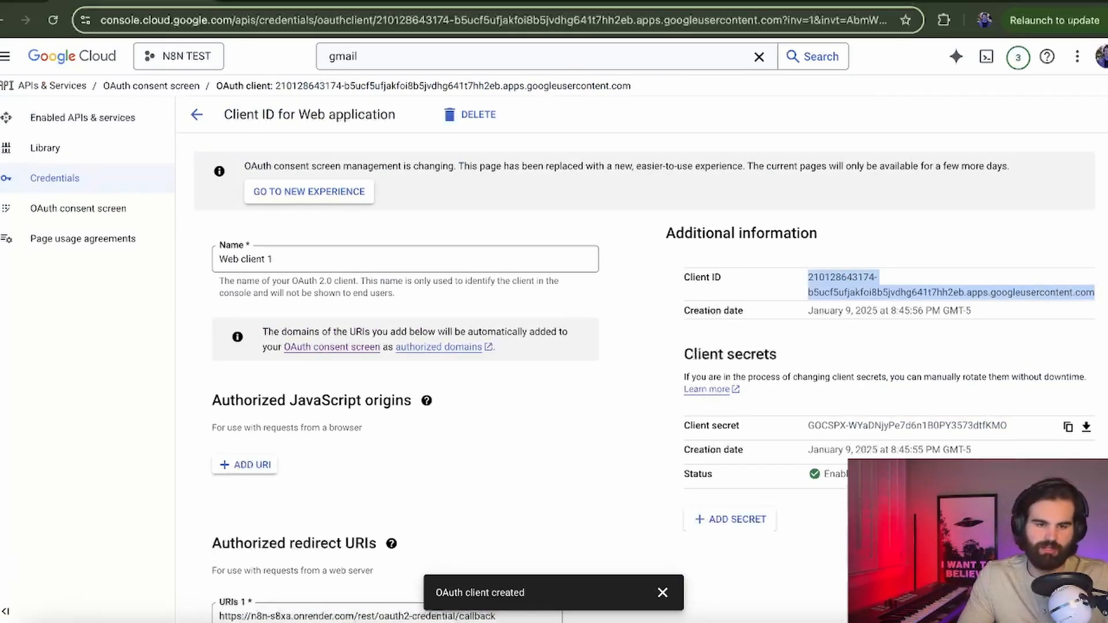
# Step: Paste the OAuth Client ID and Client Secret into the n8n Gmail credential
pyautogui.click(248, 3)
pyautogui.click(555, 397)
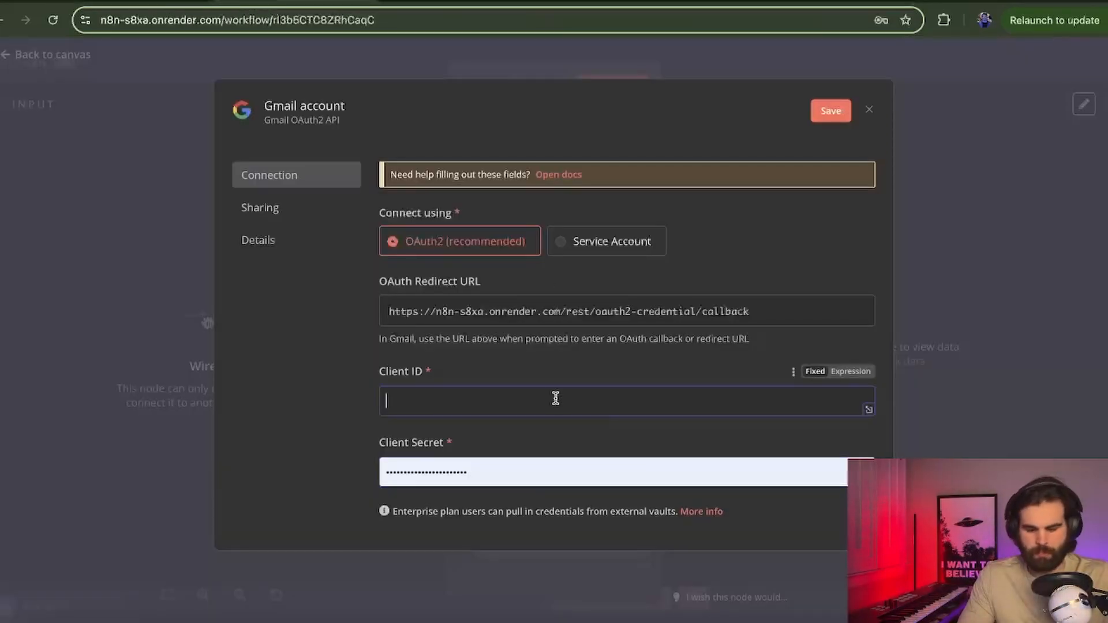
pyautogui.hotkey('ctrl', 'v')
pyautogui.click(161, 10)
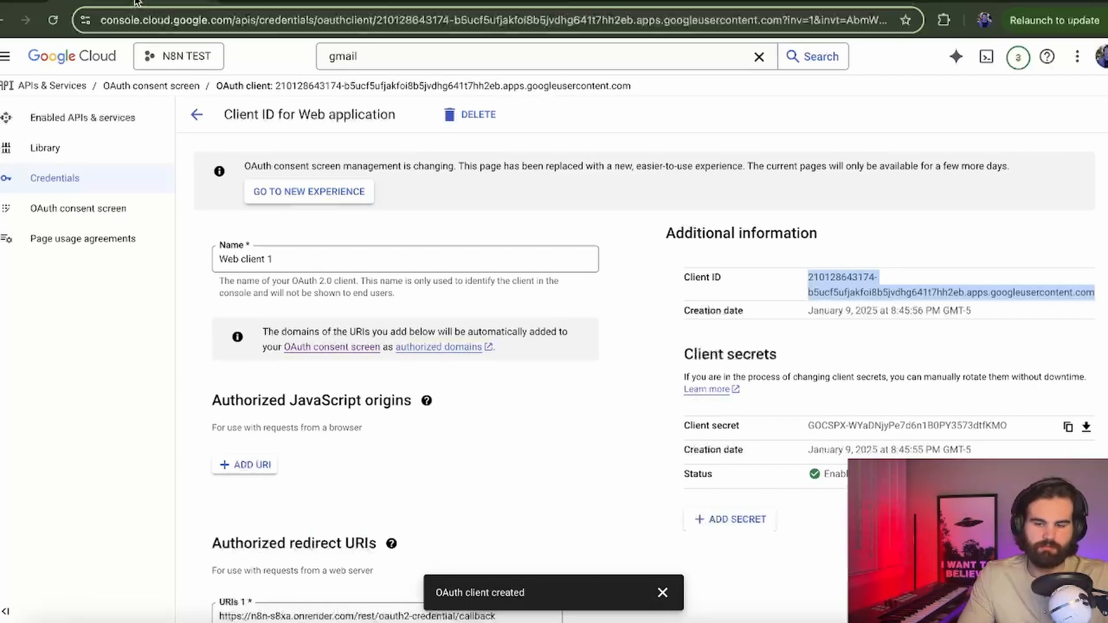
pyautogui.click(815, 424)
pyautogui.click(323, 4)
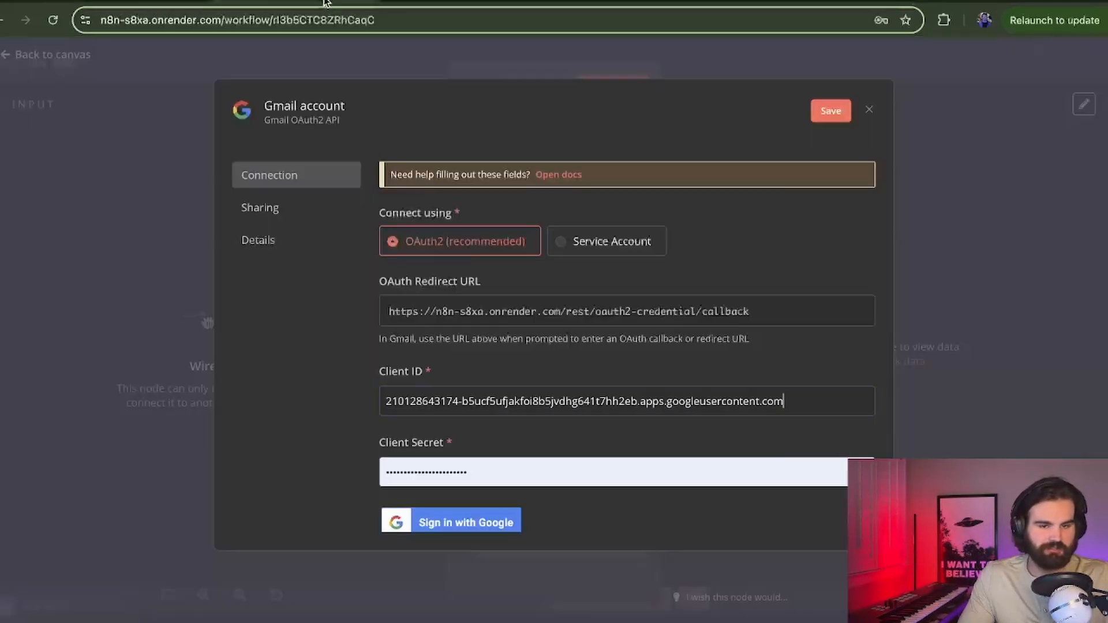
pyautogui.click(483, 472)
pyautogui.hotkey('ctrl', 'a')
pyautogui.press('BackSpace')
pyautogui.hotkey('ctrl', 'v')
# Step: Sign in with Google, grant all Gmail permissions, and close the connected credential
pyautogui.click(462, 521)
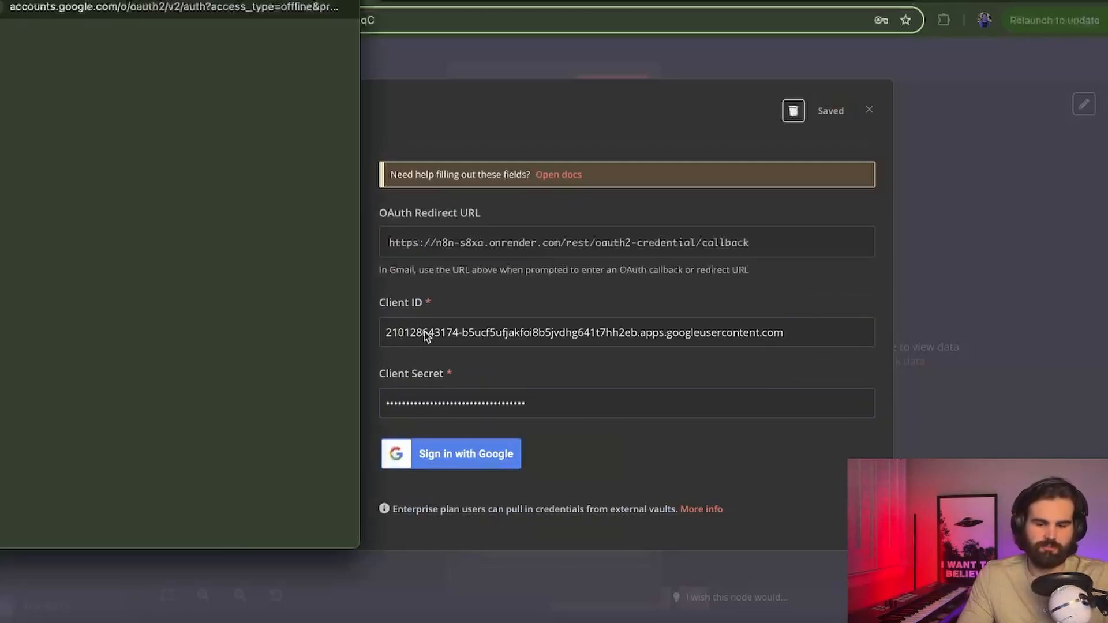
pyautogui.click(86, 212)
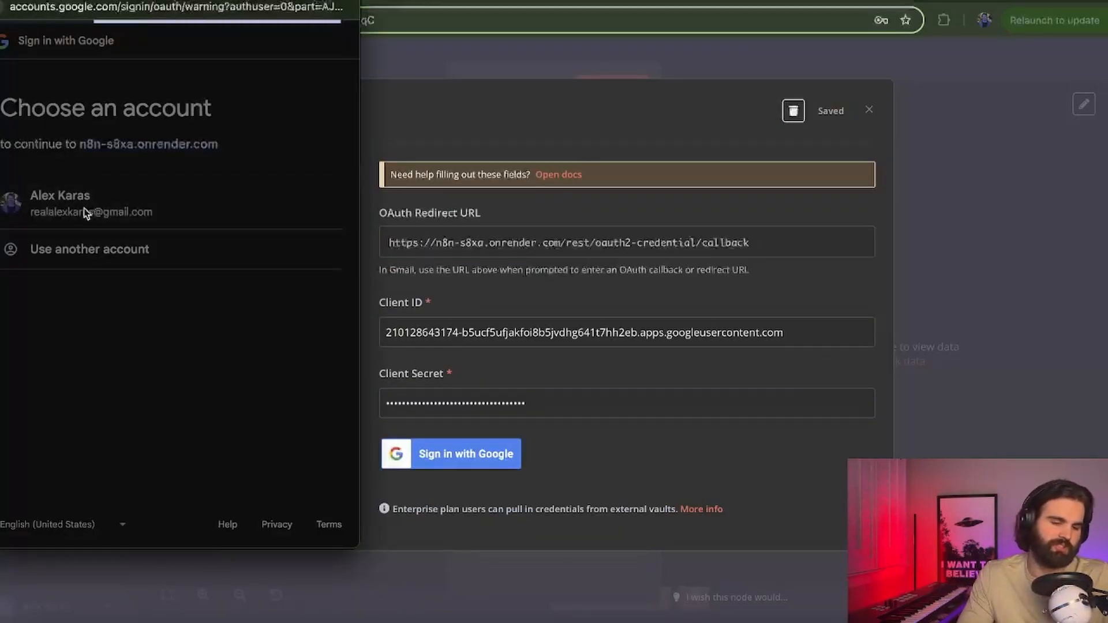
pyautogui.click(23, 234)
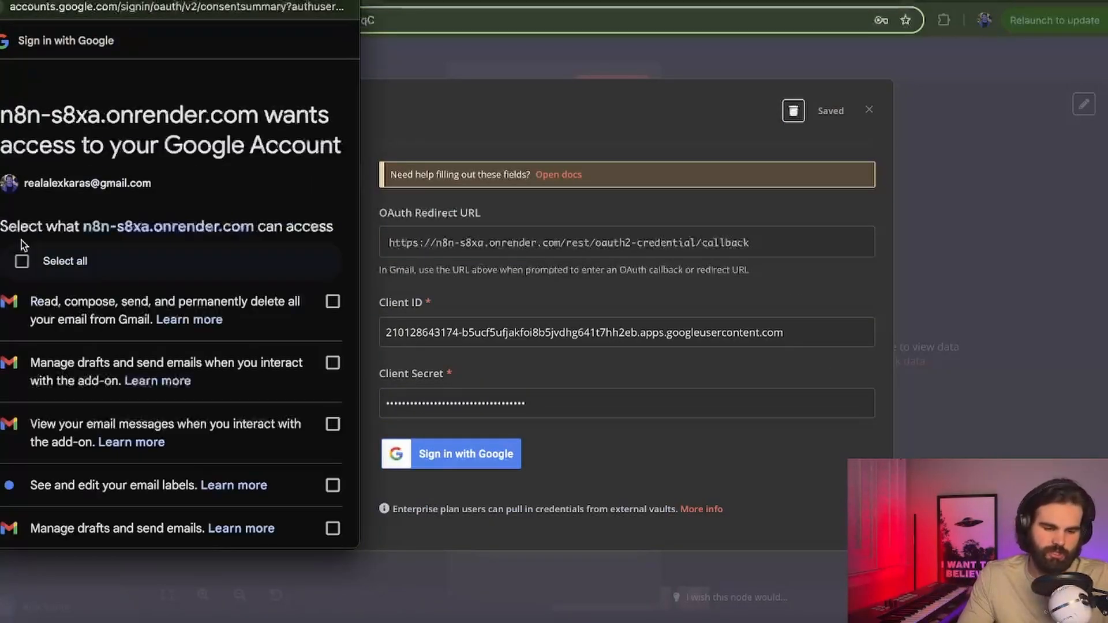
pyautogui.scroll(-1, 19, 230)
pyautogui.click(22, 205)
pyautogui.scroll(-6, 64, 415)
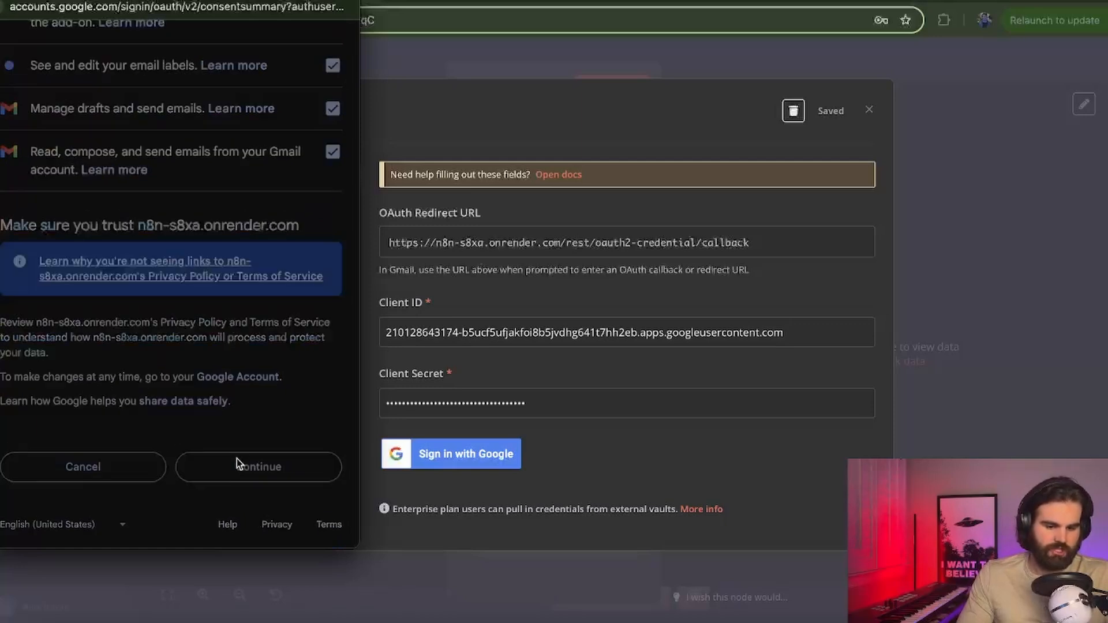
pyautogui.click(236, 466)
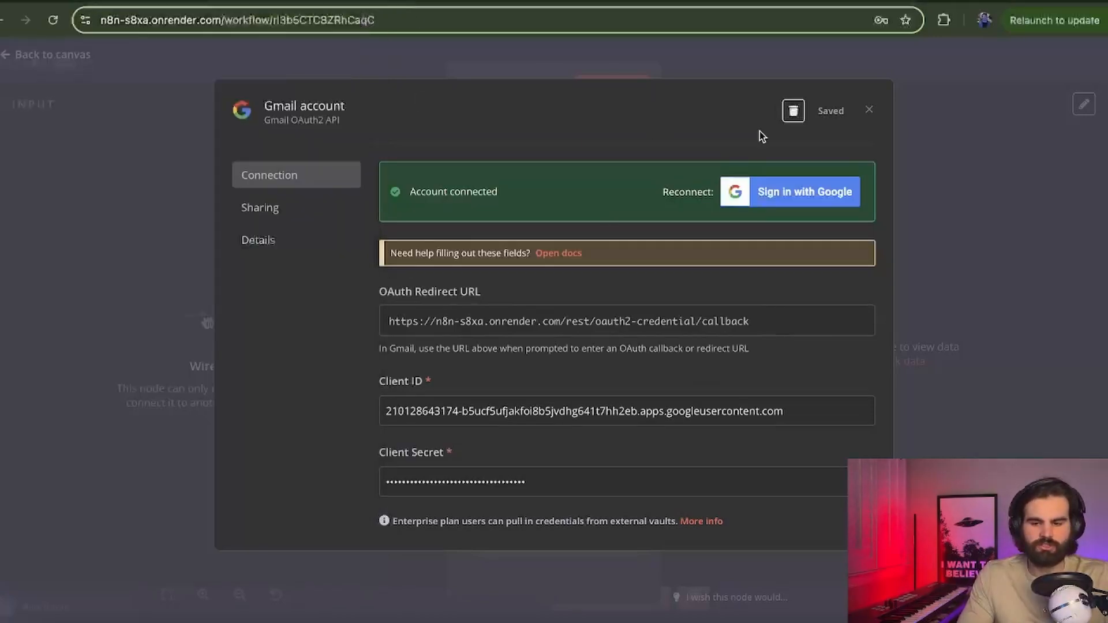
pyautogui.click(869, 110)
# Step: Enter the recipient address, subject 'Thanks for watching!' and an expression message 'You guys are fr the 🐐!'
pyautogui.click(497, 318)
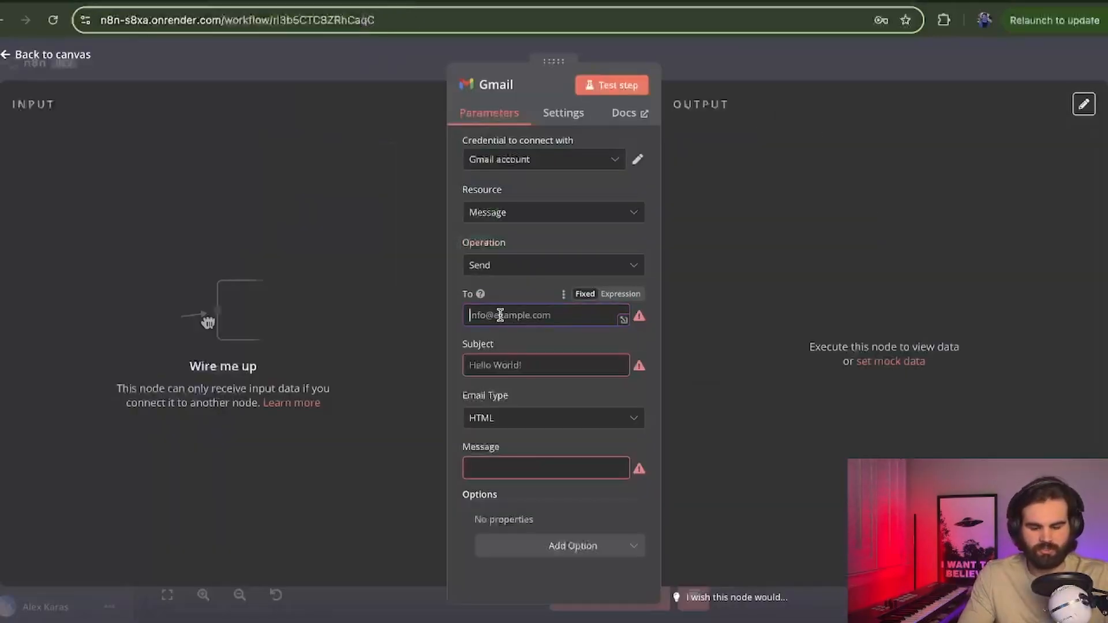
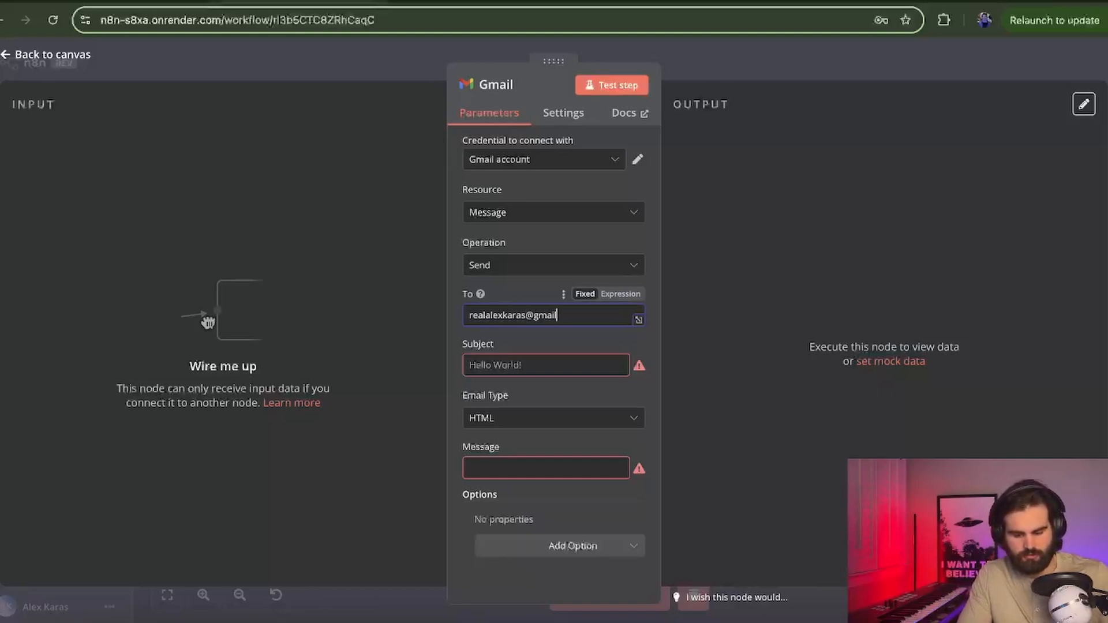
pyautogui.click(482, 366)
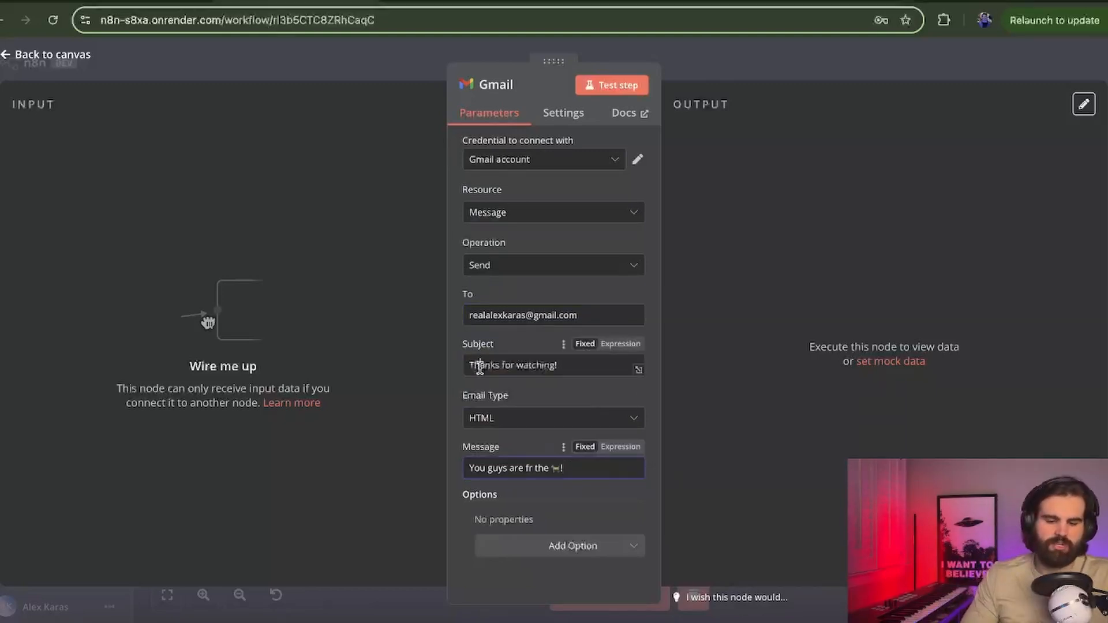
pyautogui.moveTo(480, 365); pyautogui.dragTo(560, 395)
pyautogui.click(620, 448)
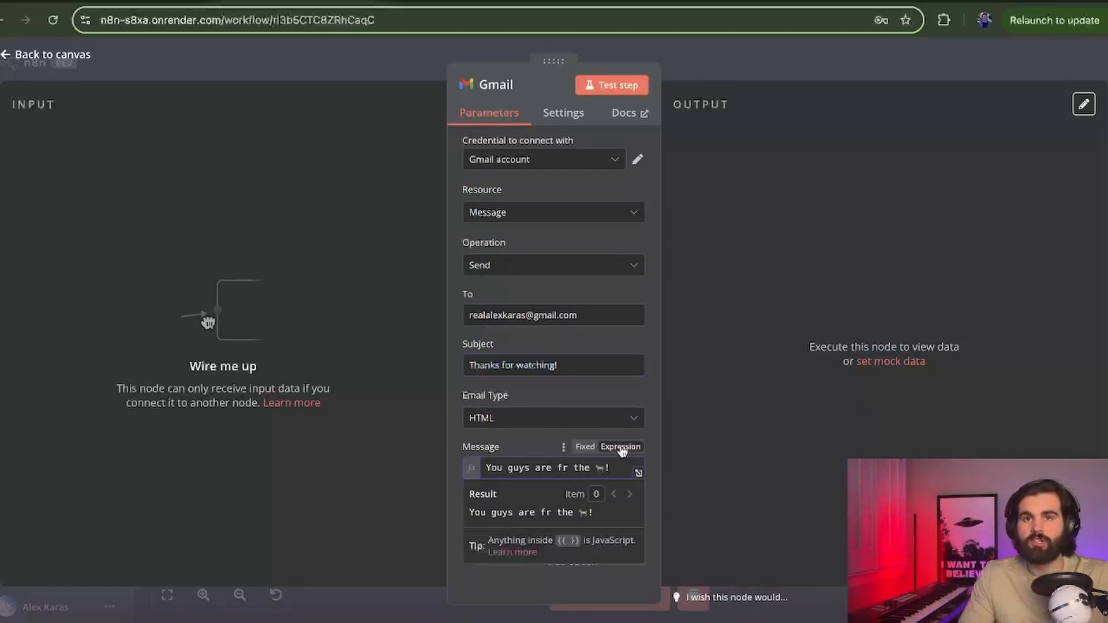
pyautogui.click(620, 449)
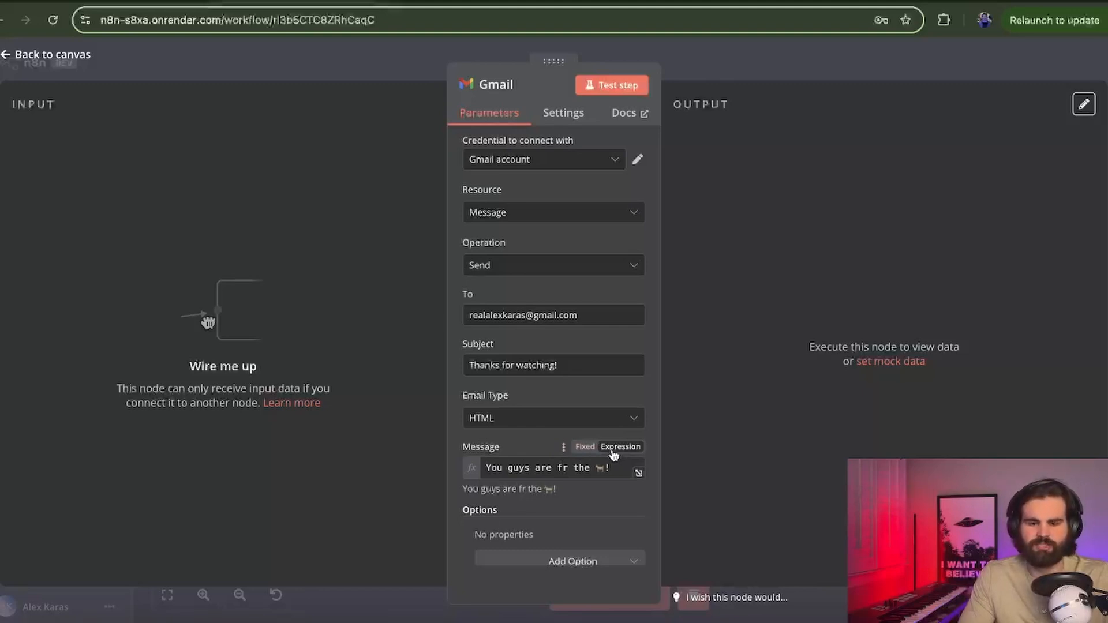
# Step: Test-run the Gmail node without extra options, then check the Gmail inbox for the email
pyautogui.scroll(-1, 545, 462)
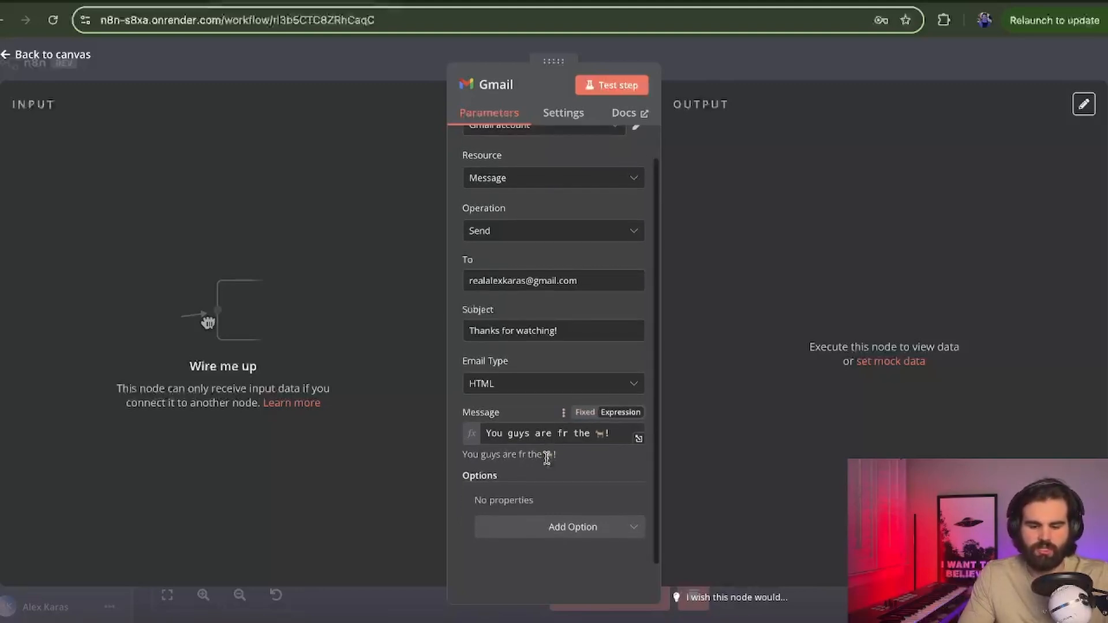
pyautogui.click(561, 527)
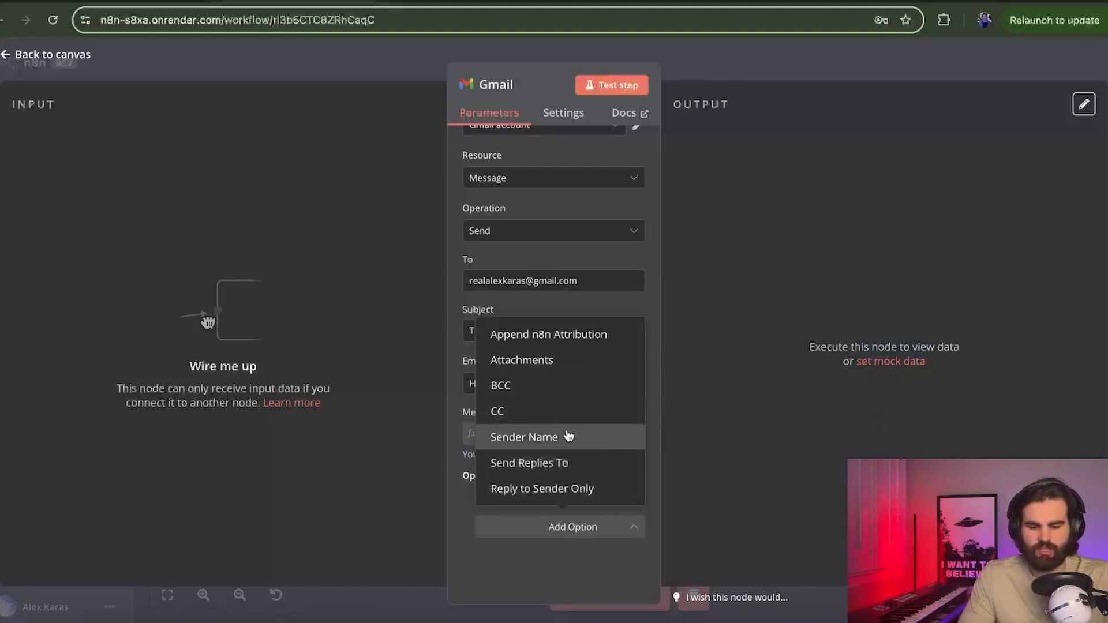
pyautogui.click(535, 551)
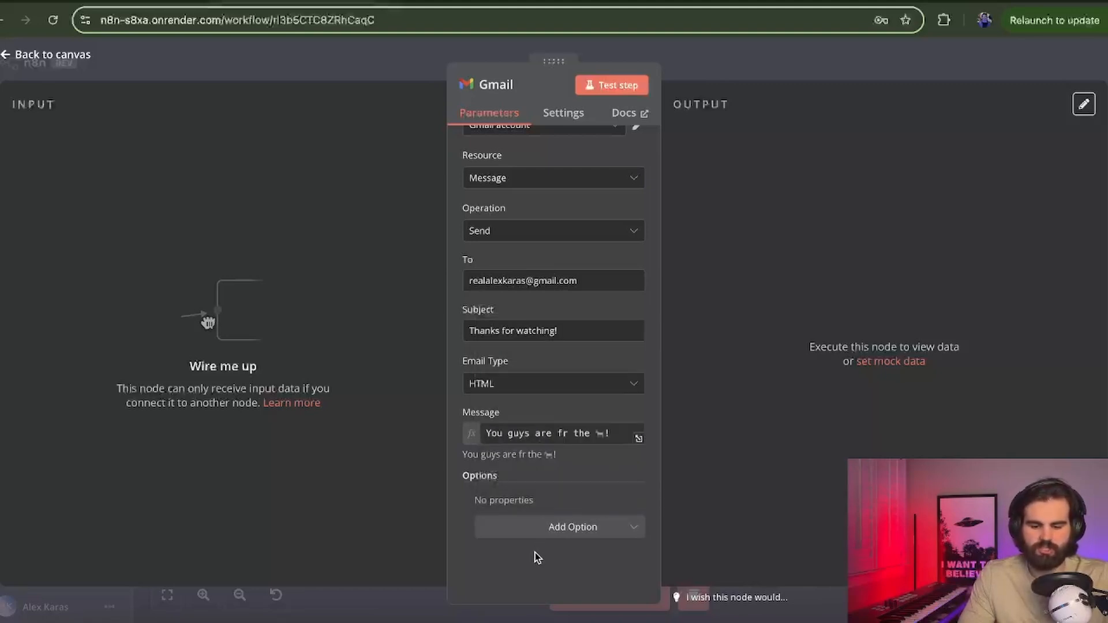
pyautogui.click(607, 86)
pyautogui.click(466, 4)
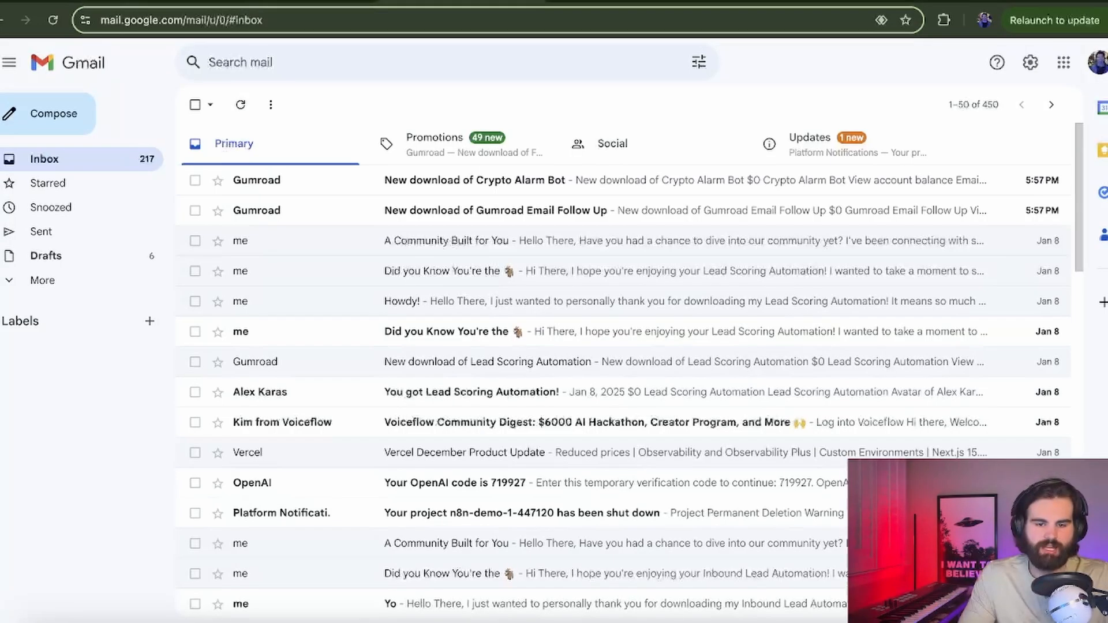
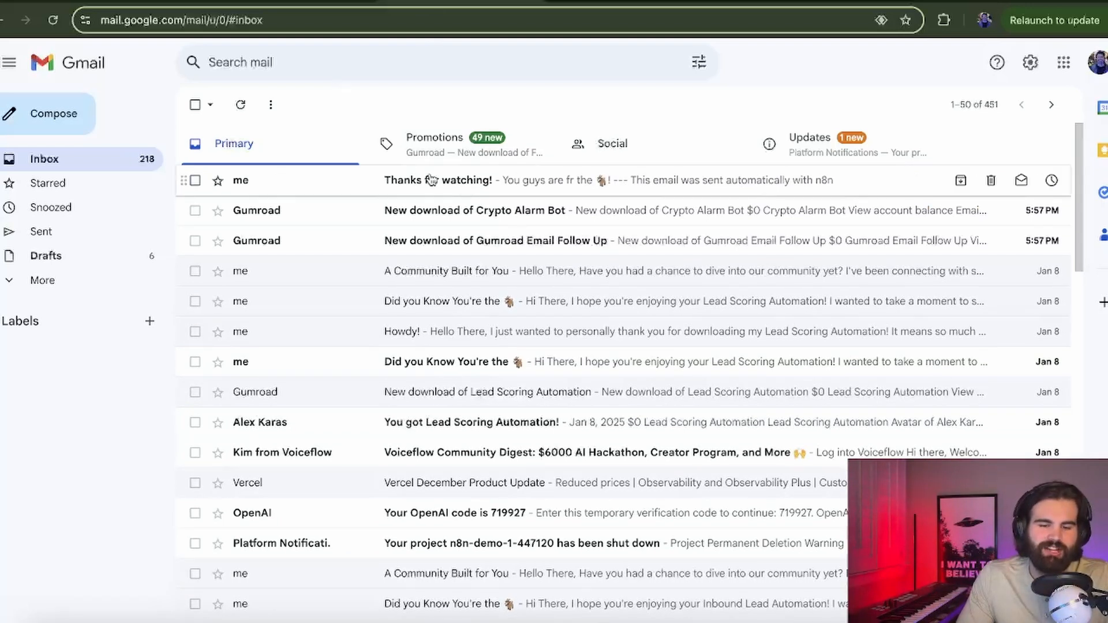
# Step: Open the 'Thanks for watching!' email, read its message, and return to the n8n tab
pyautogui.click(430, 174)
pyautogui.moveTo(225, 159); pyautogui.dragTo(502, 166)
pyautogui.click(283, 225)
pyautogui.doubleClick(302, 218)
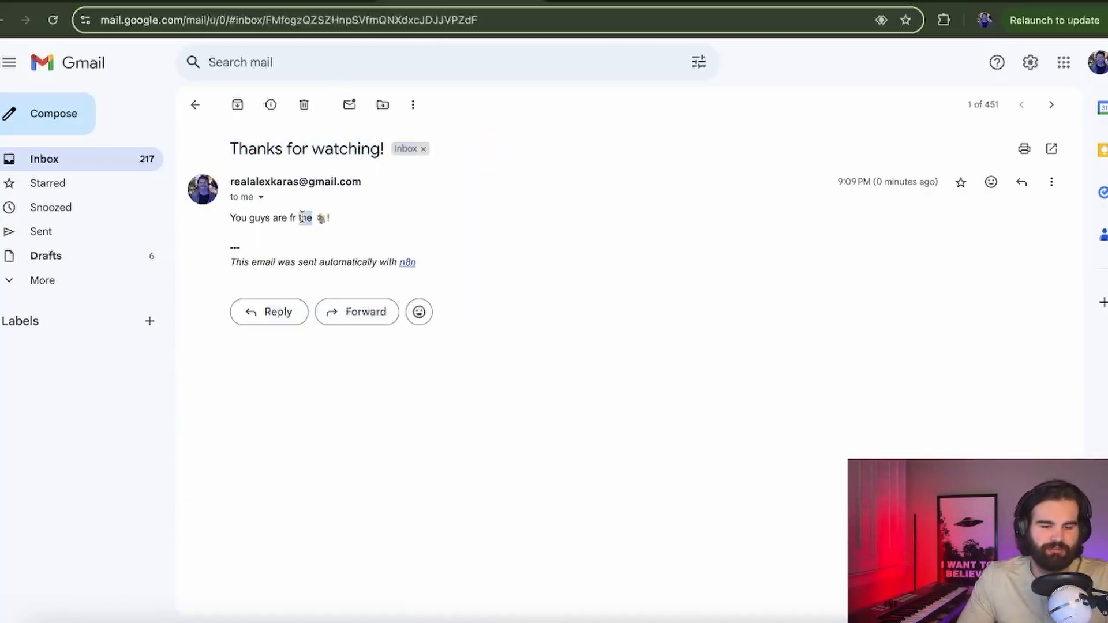
pyautogui.click(322, 1)
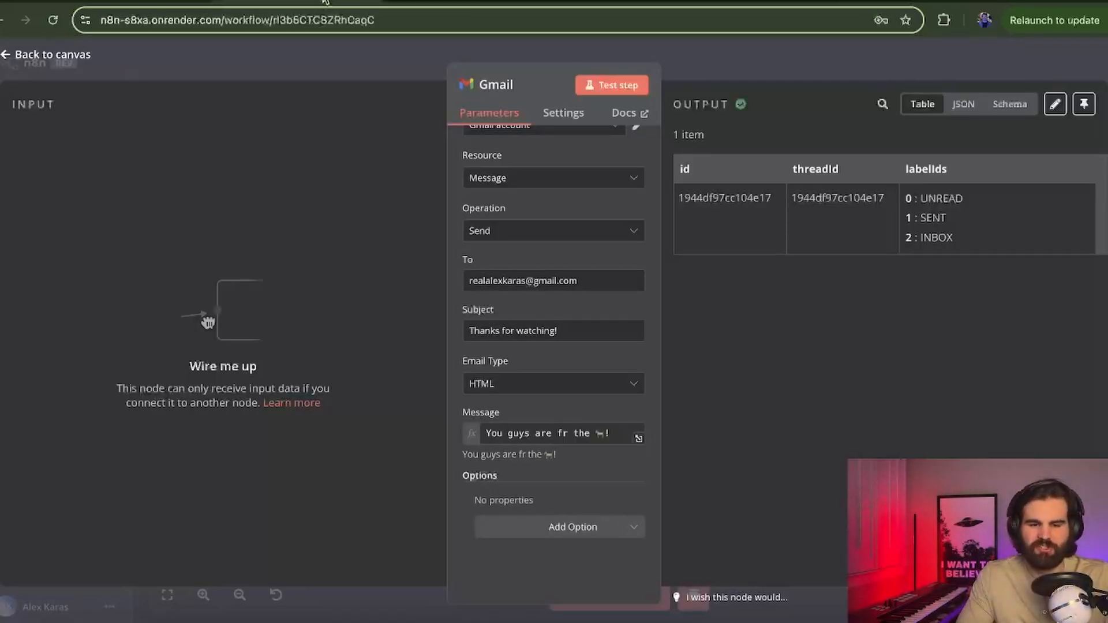
# Step: Close the Gmail node and scroll the canvas to the Google Drive Trigger and YouTube nodes
pyautogui.click(397, 51)
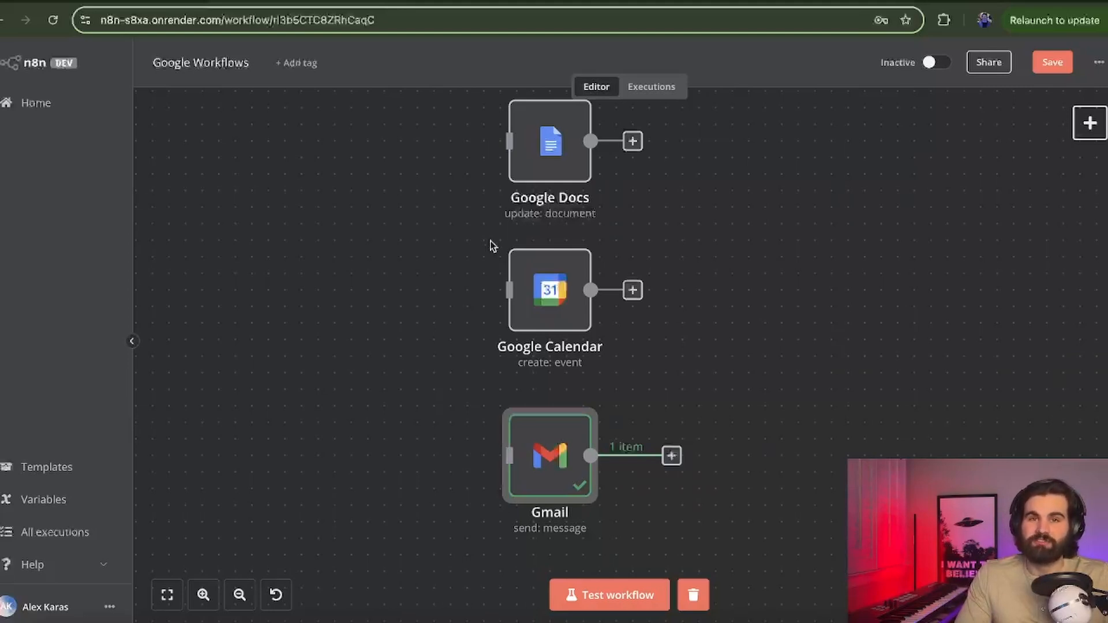
pyautogui.click(785, 304)
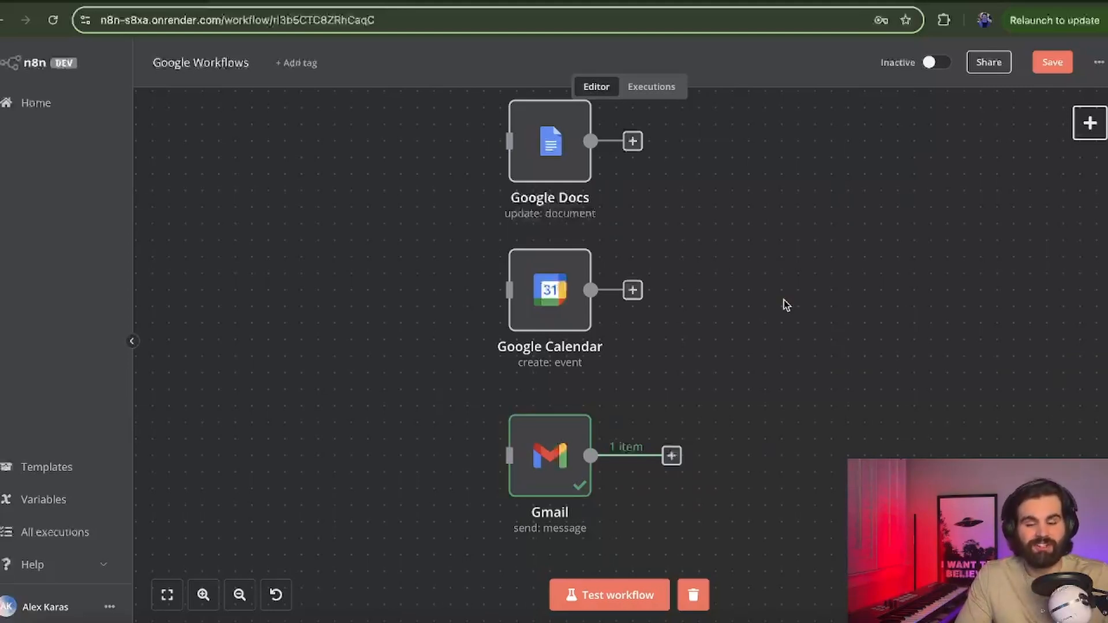
pyautogui.scroll(-10, 785, 304)
pyautogui.scroll(-2, 785, 304)
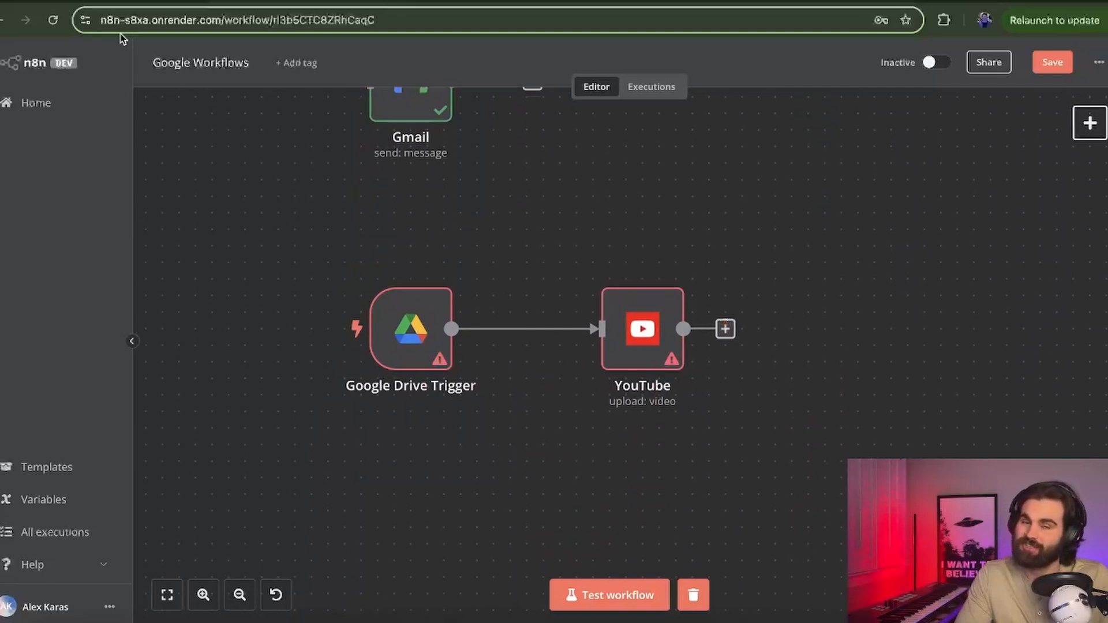
# Step: Enable the YouTube Data API v3 in the Google Cloud project
pyautogui.click(133, 2)
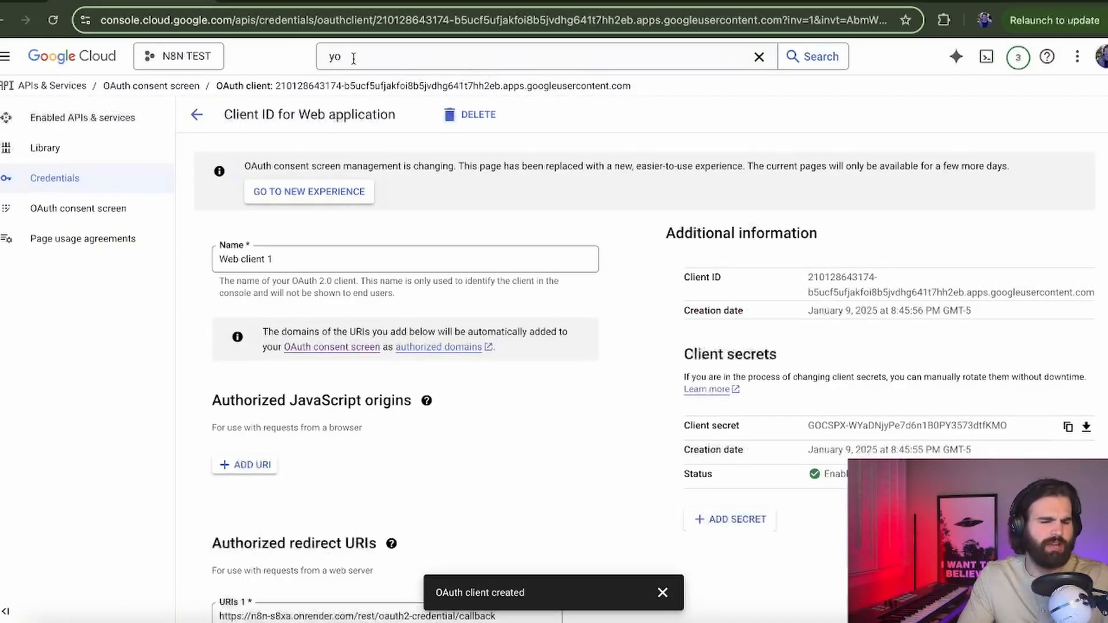
pyautogui.click(355, 57)
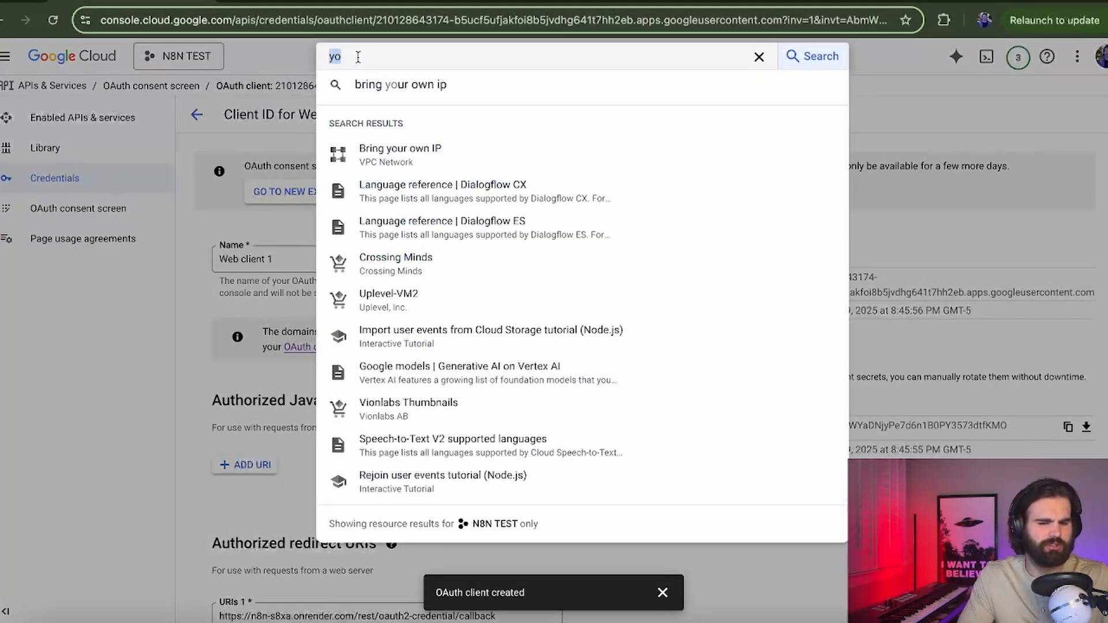
pyautogui.write('youtube ap')
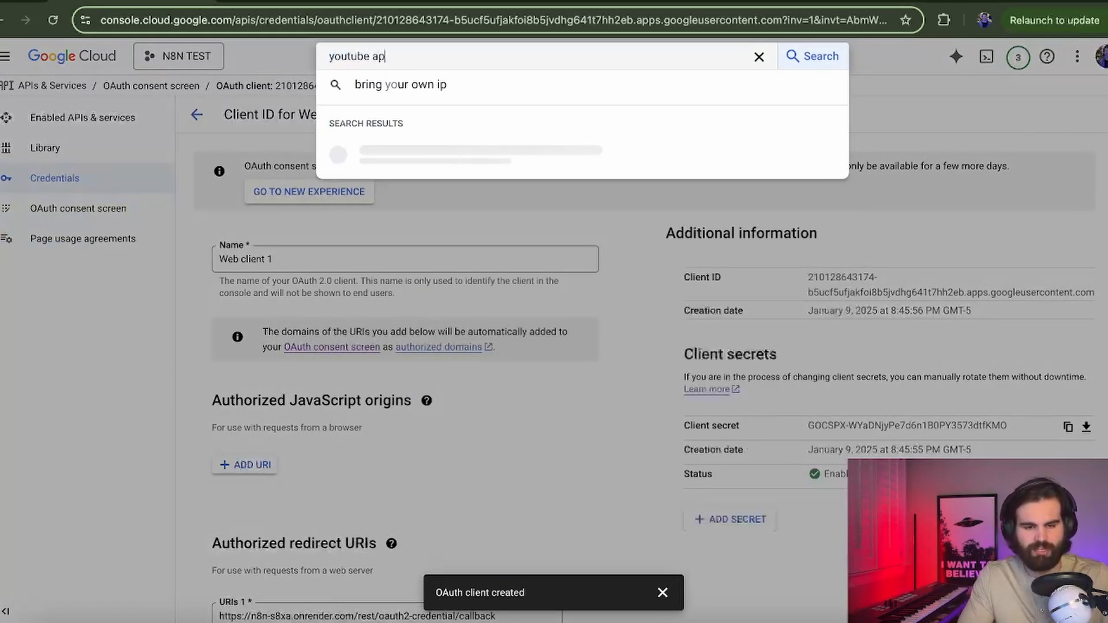
pyautogui.write('i')
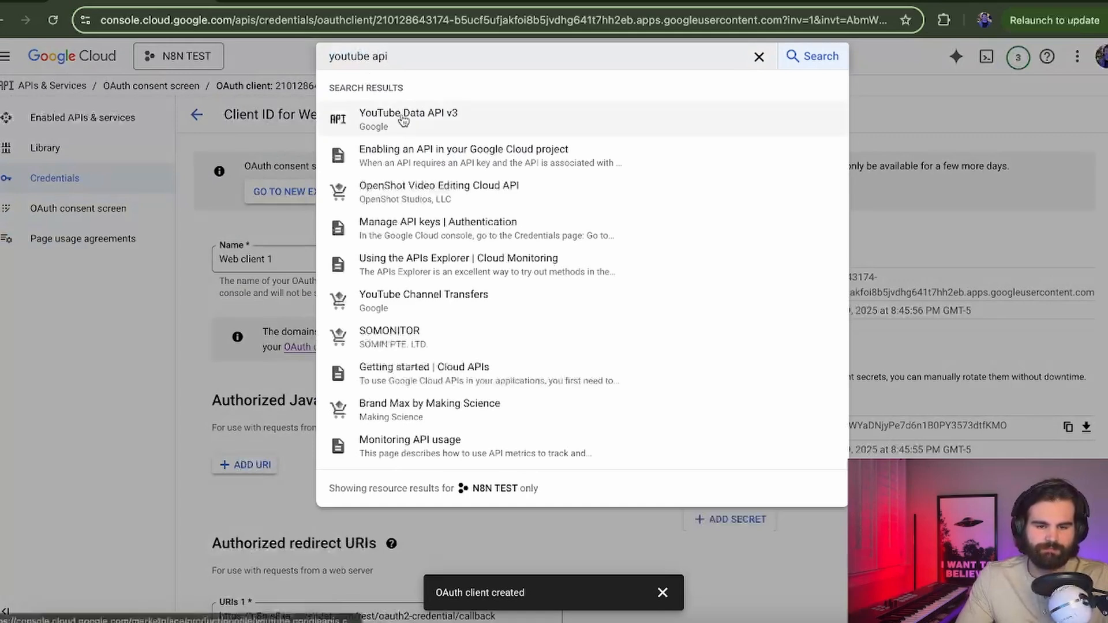
pyautogui.click(403, 120)
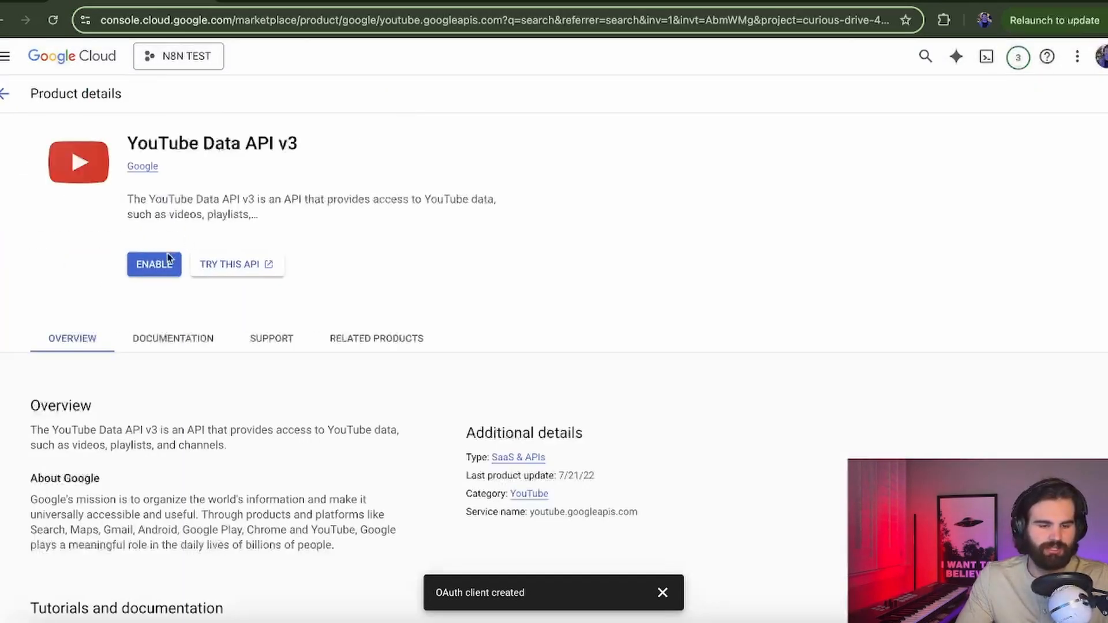
pyautogui.click(168, 259)
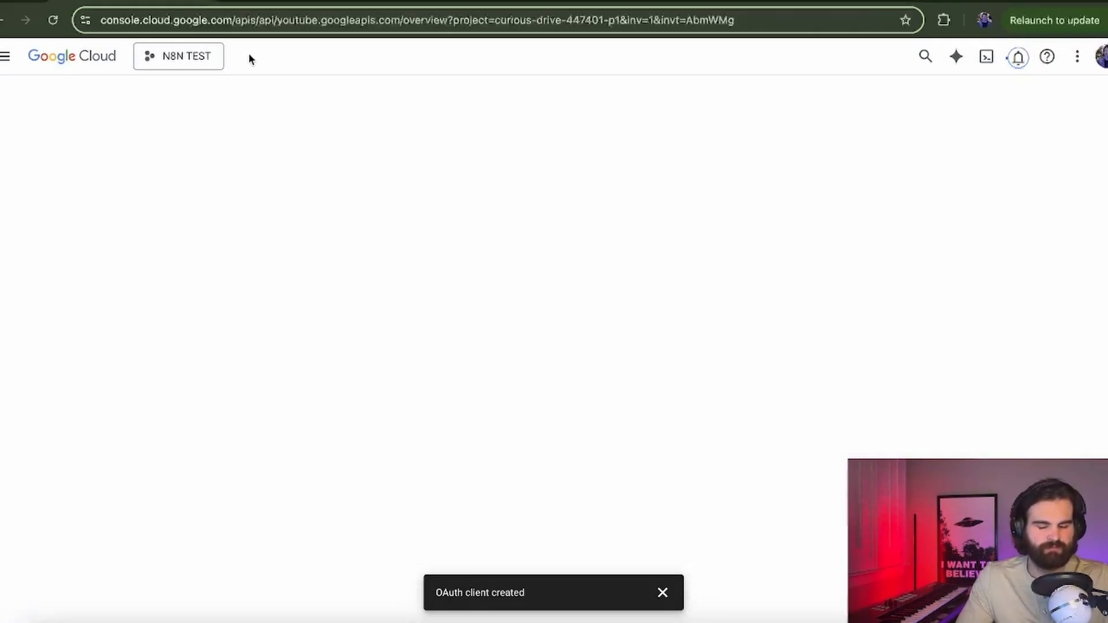
# Step: Enable the Google Drive API and go to the OAuth consent screen
pyautogui.click(410, 57)
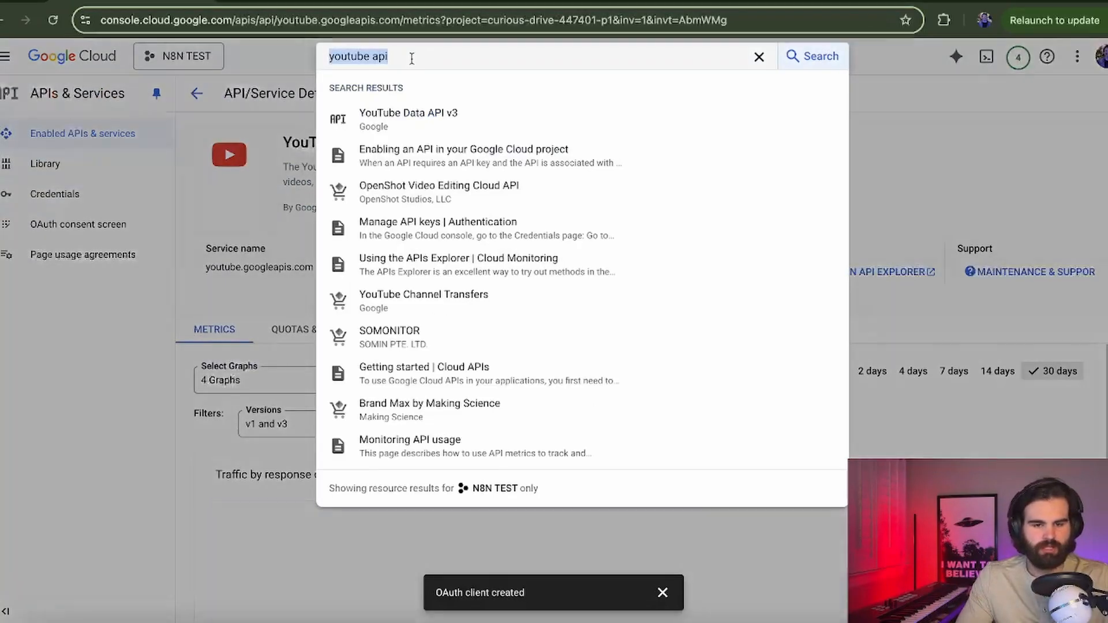
pyautogui.write('google')
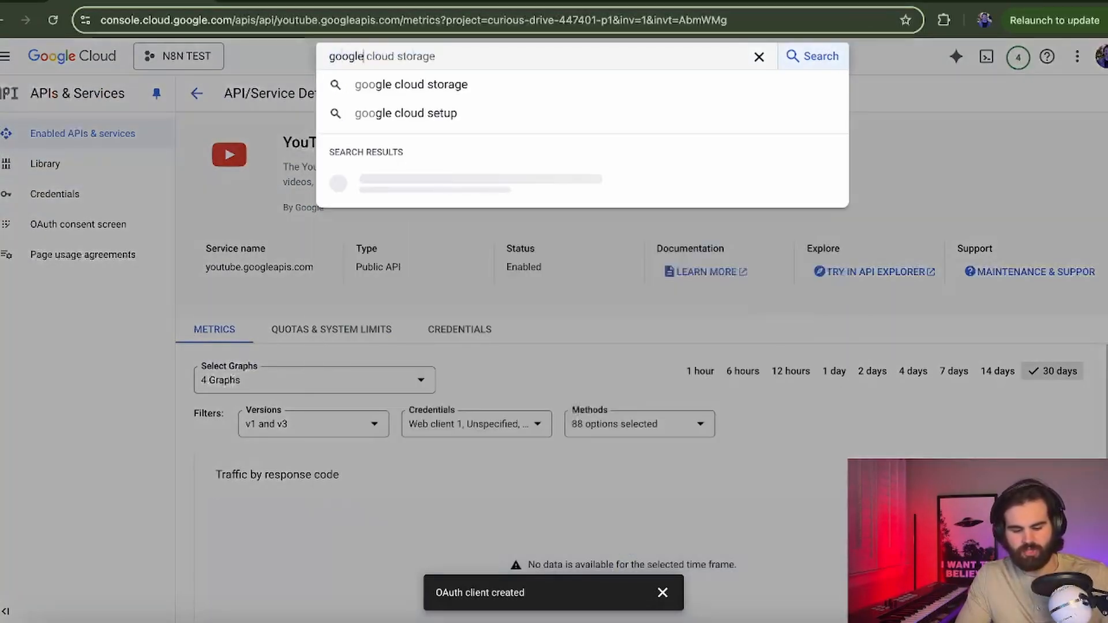
pyautogui.write(' drive')
pyautogui.press('Return')
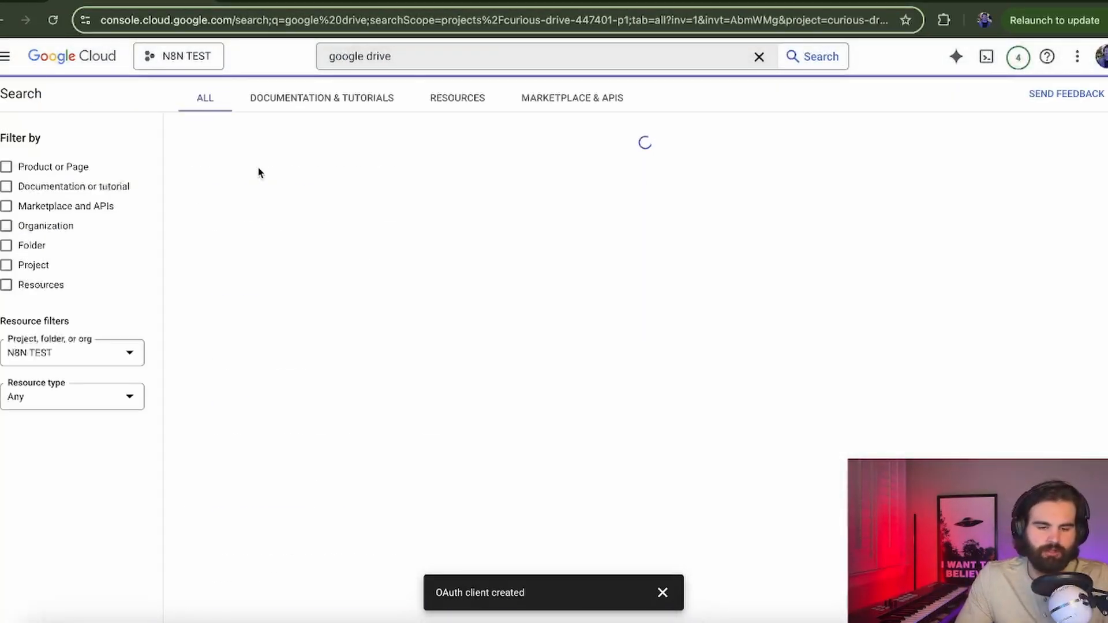
pyautogui.click(272, 201)
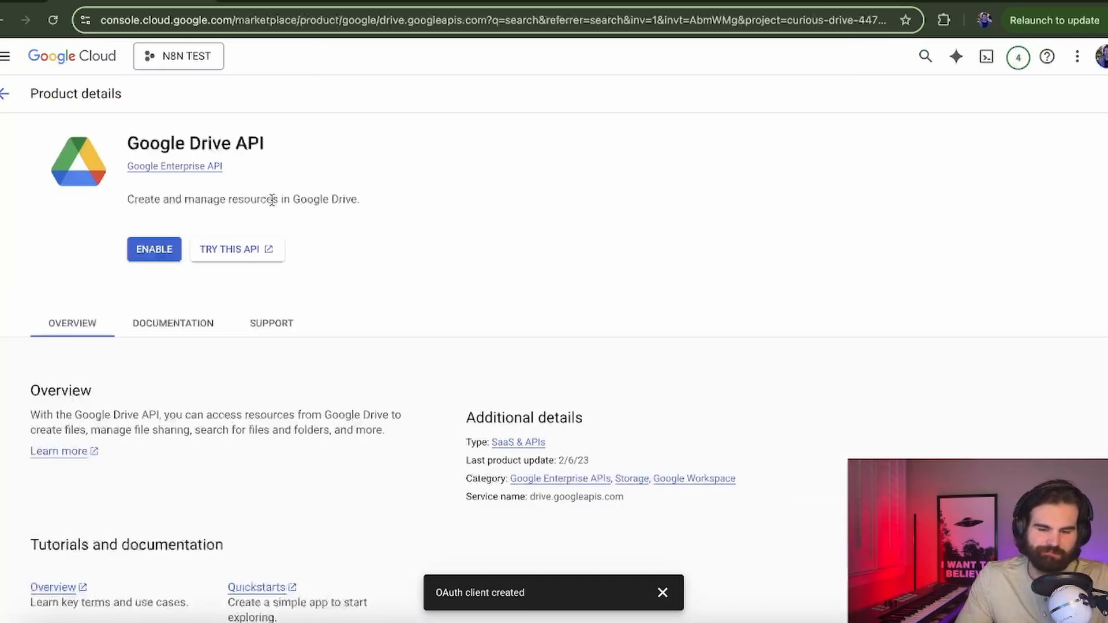
pyautogui.click(150, 256)
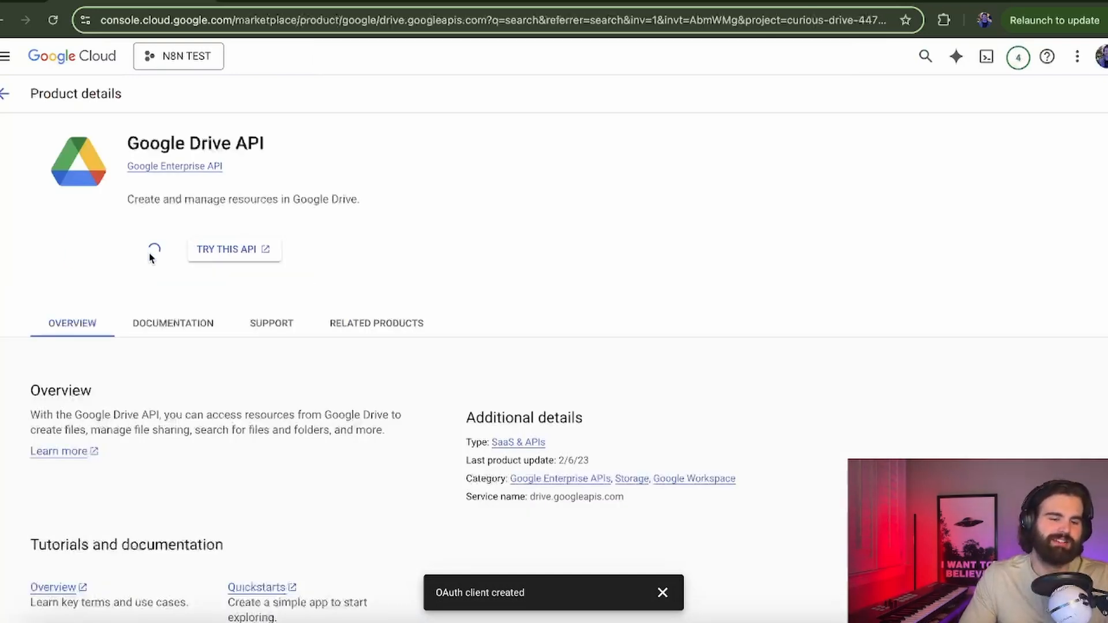
pyautogui.click(81, 225)
# Step: Edit the app registration, save its app information, and reach the scopes list
pyautogui.scroll(-3, 541, 393)
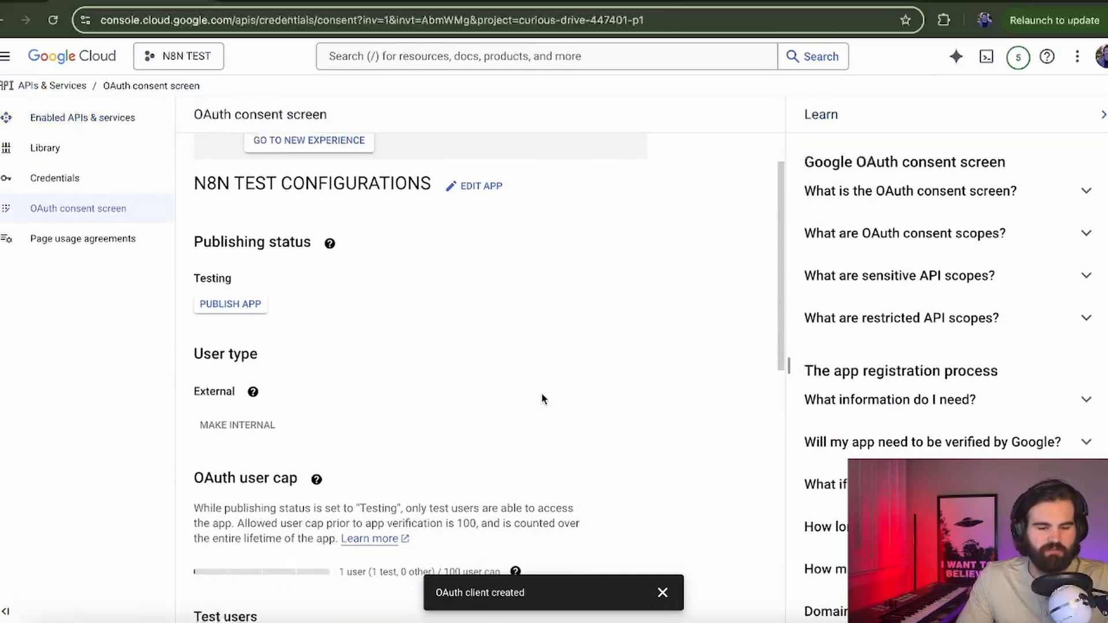
pyautogui.click(479, 174)
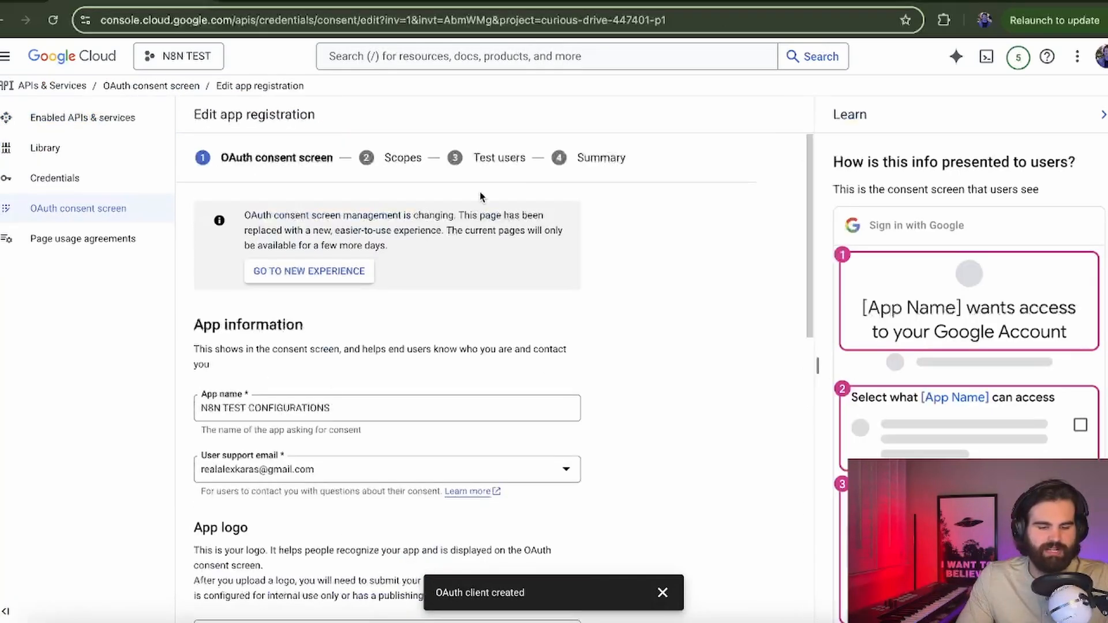
pyautogui.scroll(-10, 323, 403)
pyautogui.click(270, 600)
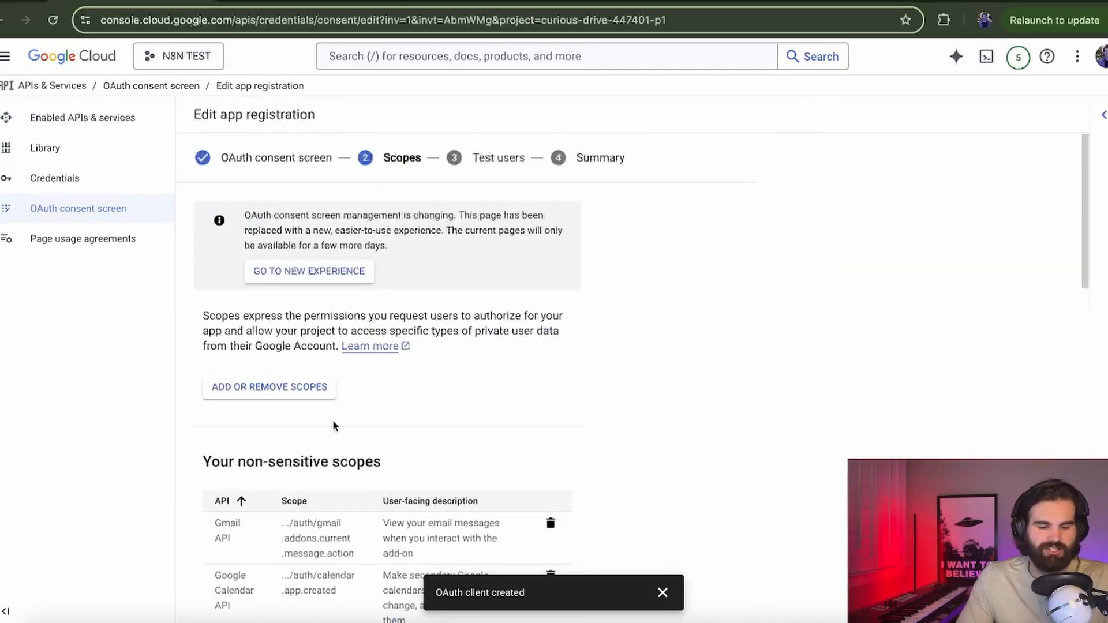
pyautogui.click(317, 397)
# Step: Add the youtube.readonly, youtube, youtube.force-ssl and youtube.upload scopes
pyautogui.click(711, 175)
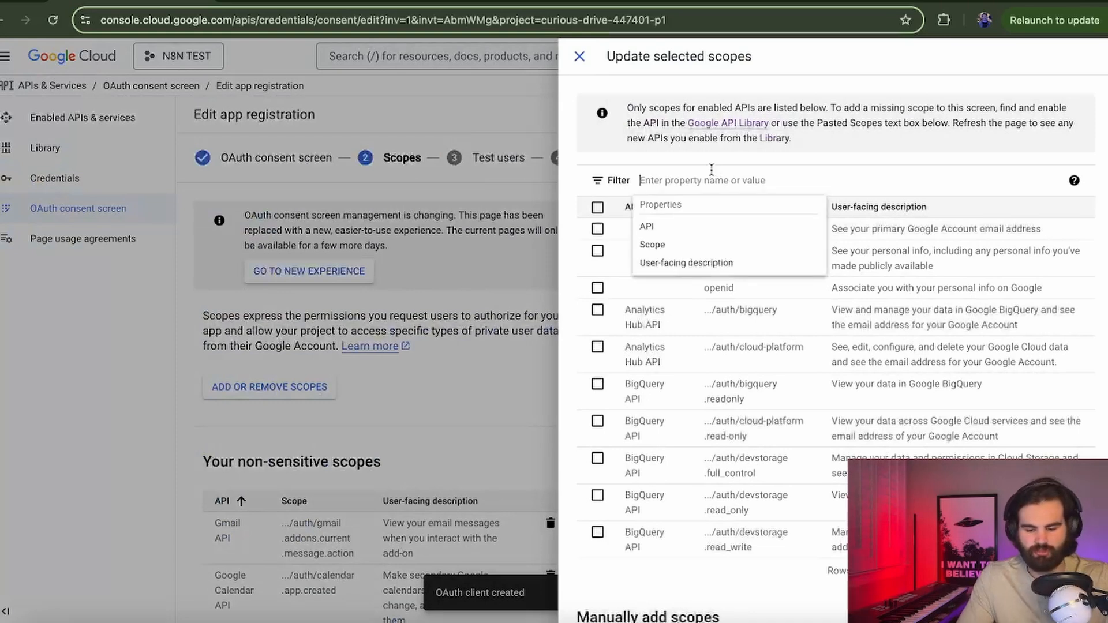
pyautogui.write('youtube')
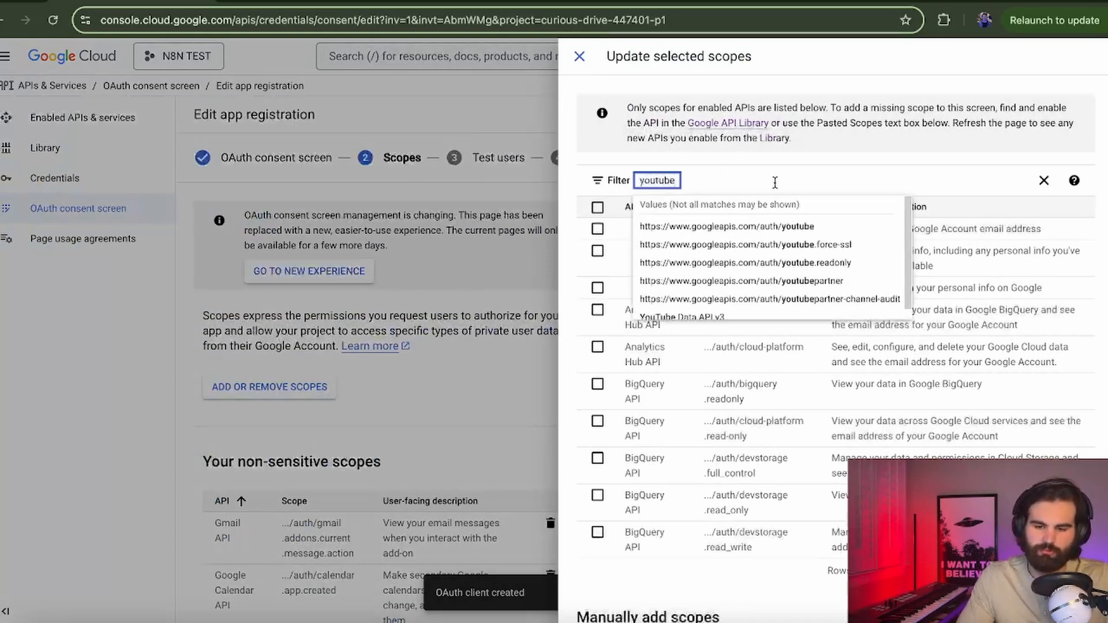
pyautogui.press('Return')
pyautogui.click(597, 229)
pyautogui.click(597, 266)
pyautogui.click(597, 304)
pyautogui.click(597, 430)
pyautogui.scroll(-2, 707, 357)
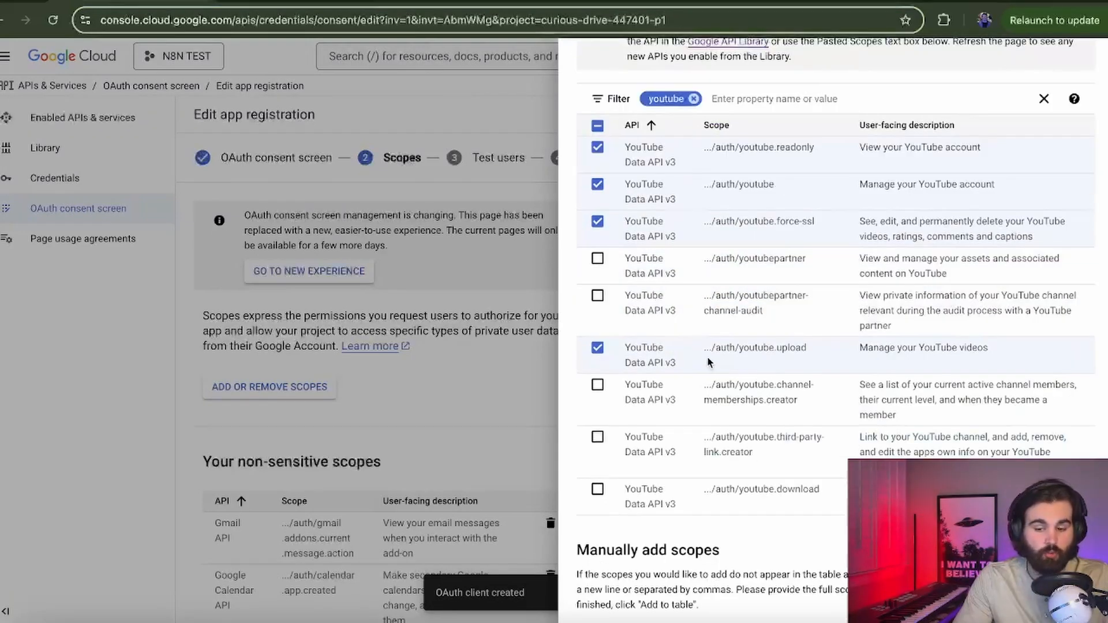
pyautogui.moveTo(707, 353); pyautogui.dragTo(723, 353)
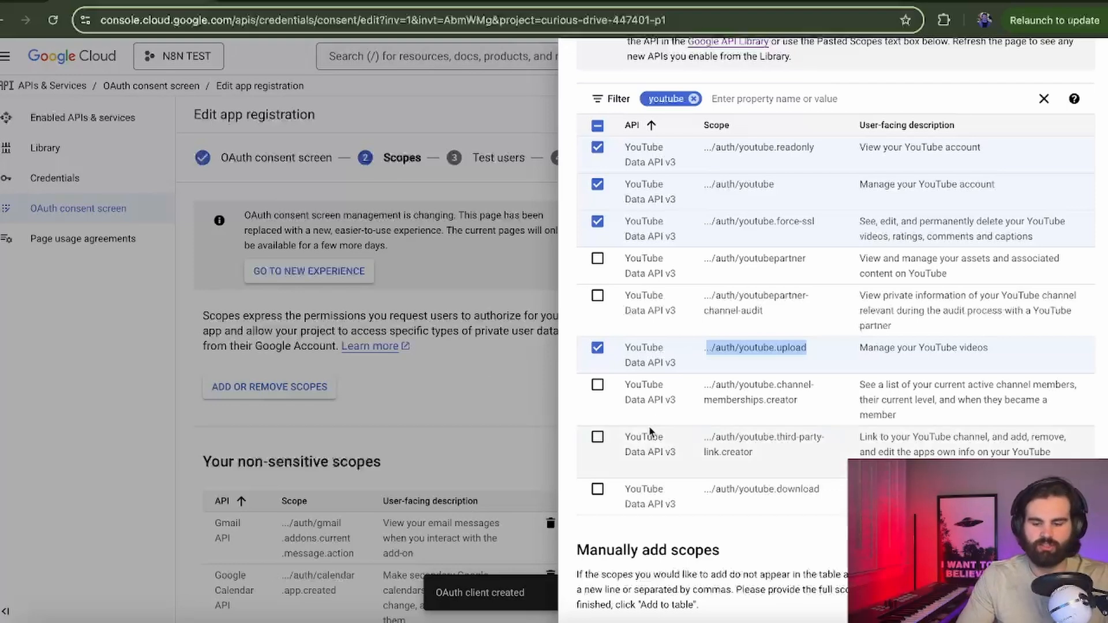
pyautogui.scroll(-2, 647, 435)
pyautogui.click(605, 614)
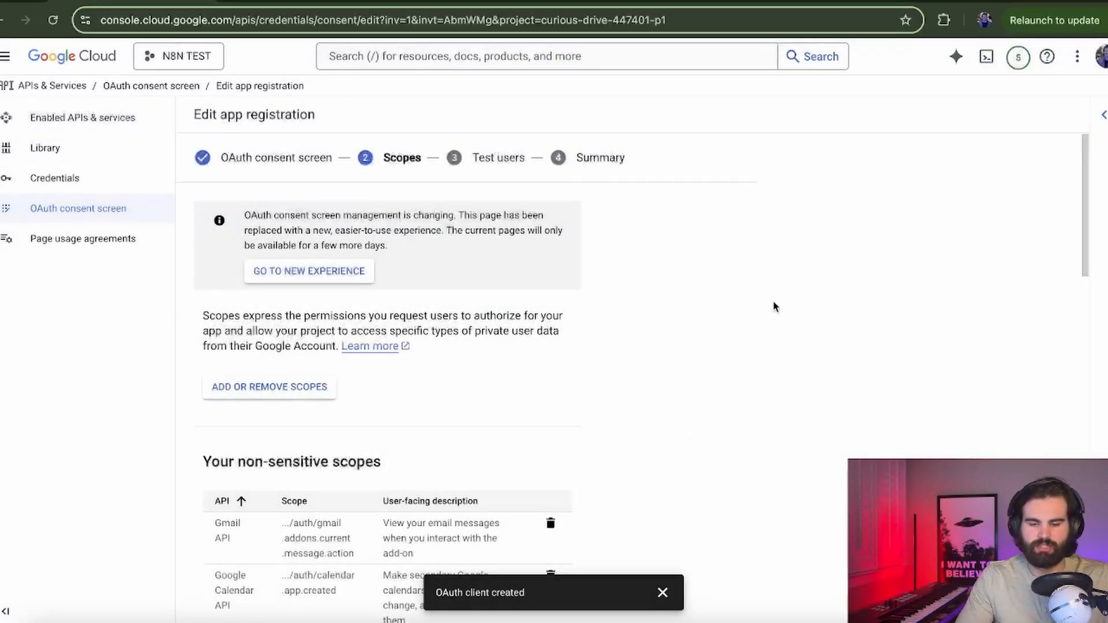
# Step: Add the Google Drive drive.metadata scope and save the Scopes step
pyautogui.click(271, 394)
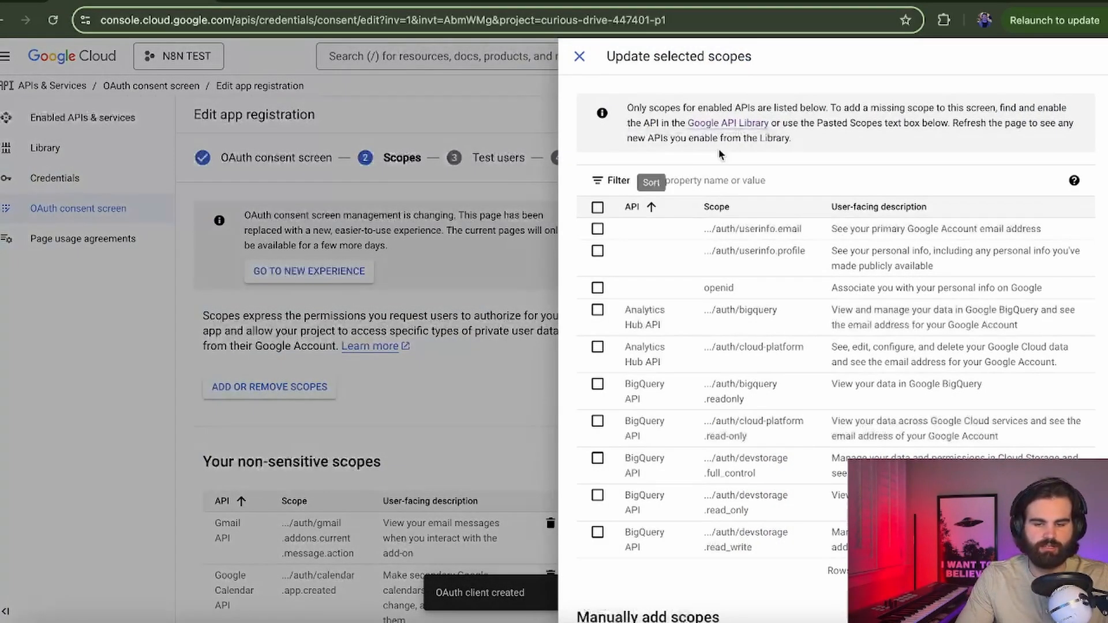
pyautogui.click(646, 180)
pyautogui.write('google drive')
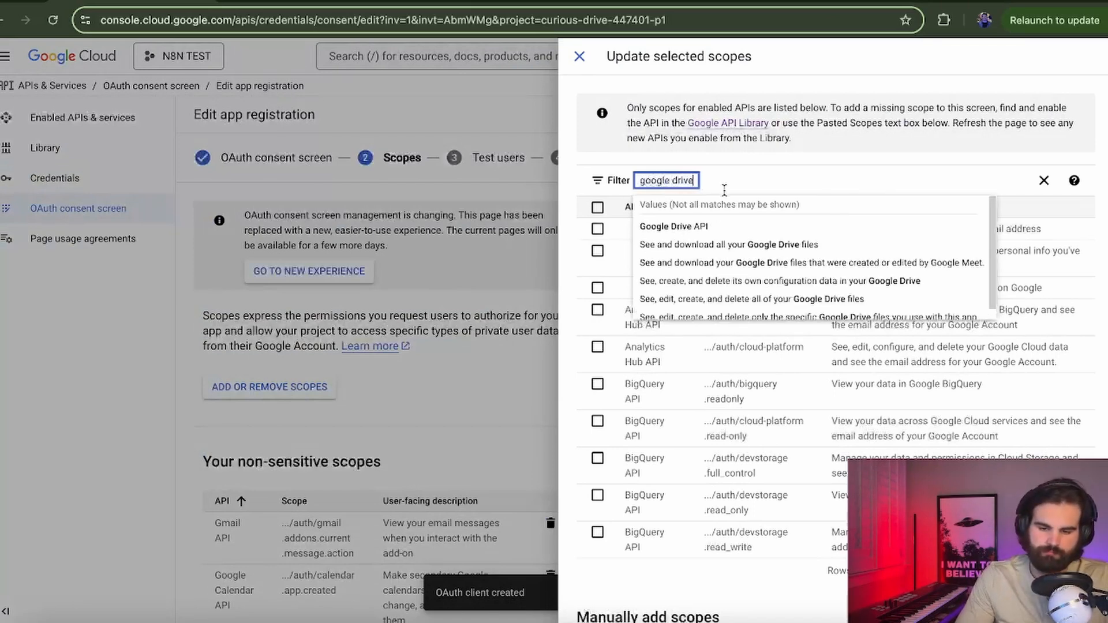
pyautogui.click(716, 227)
pyautogui.scroll(-2, 596, 147)
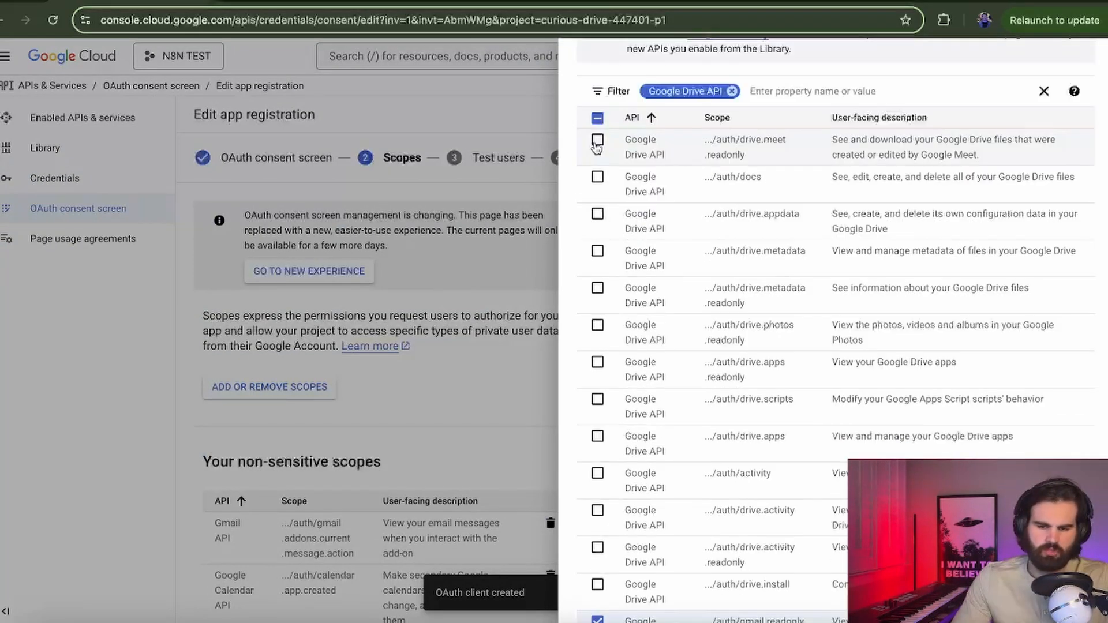
pyautogui.click(597, 252)
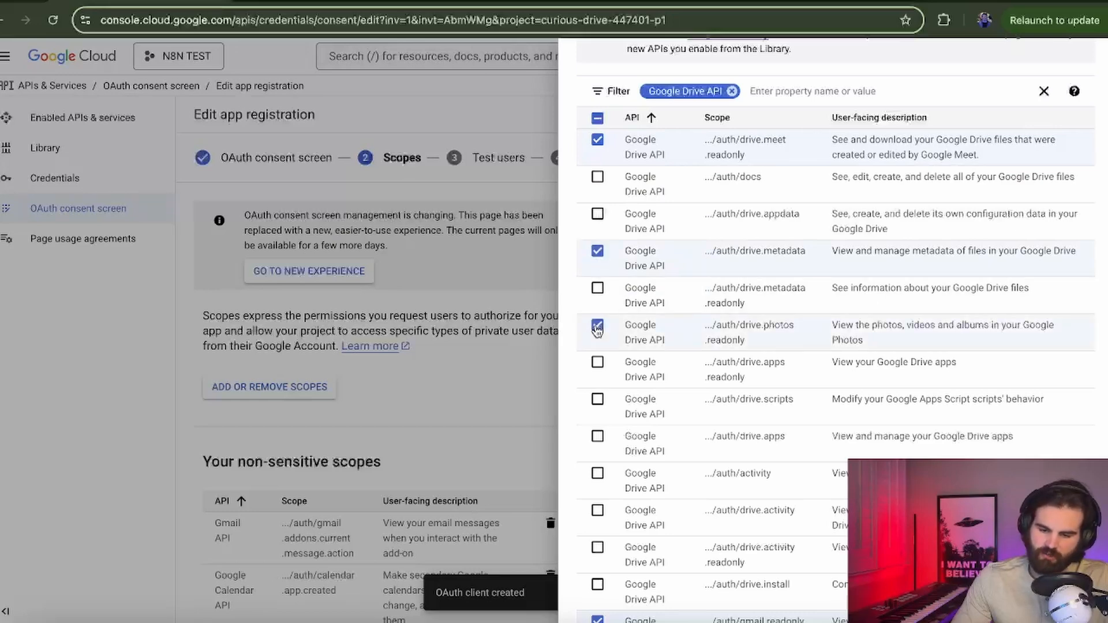
pyautogui.scroll(-1, 597, 427)
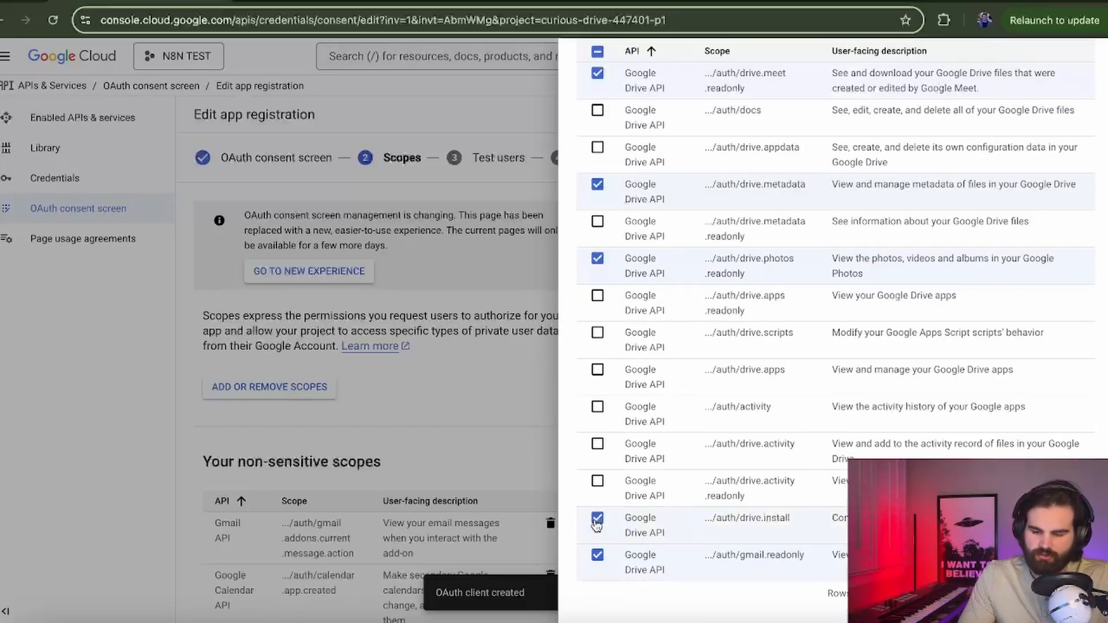
pyautogui.scroll(-5, 598, 525)
pyautogui.click(601, 605)
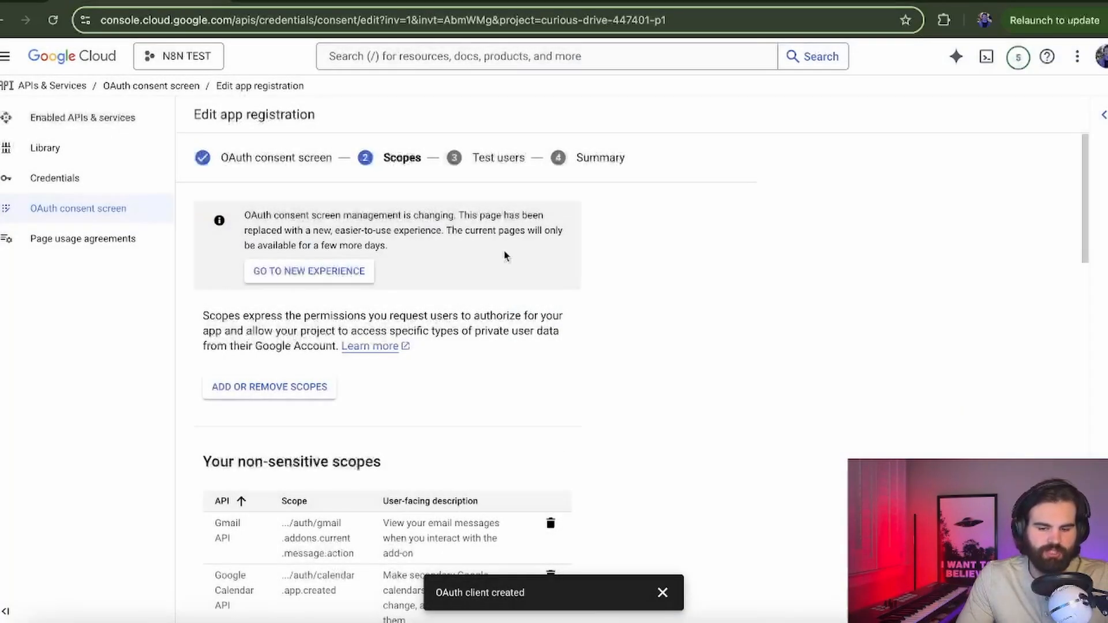
pyautogui.scroll(-10, 492, 217)
pyautogui.click(268, 589)
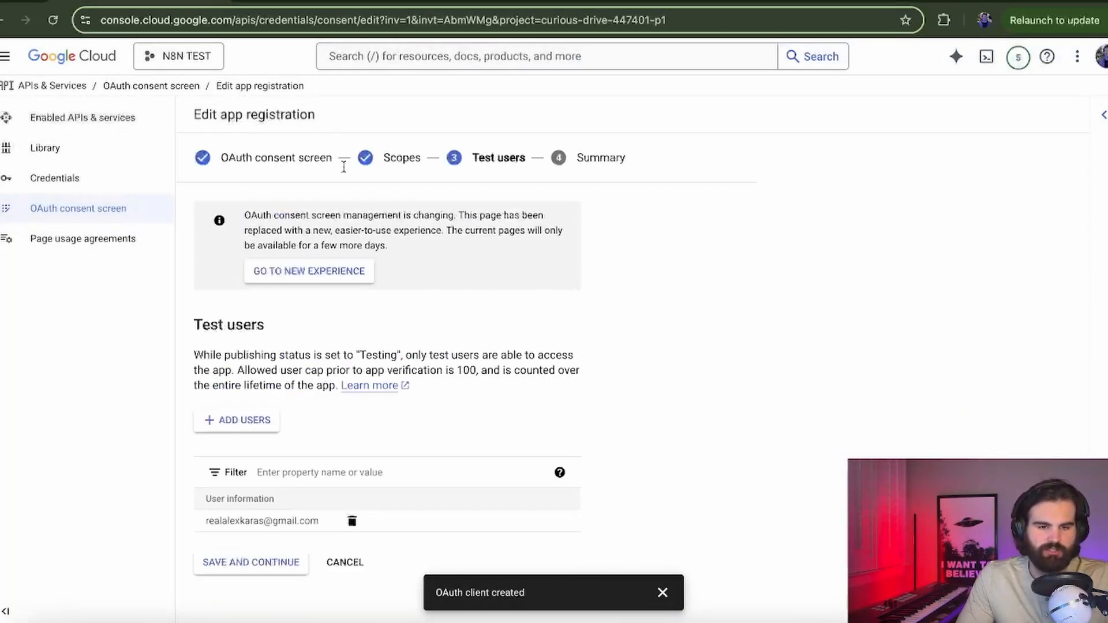
# Step: Open the Web client 1 OAuth client under Credentials and select its Client ID
pyautogui.click(103, 184)
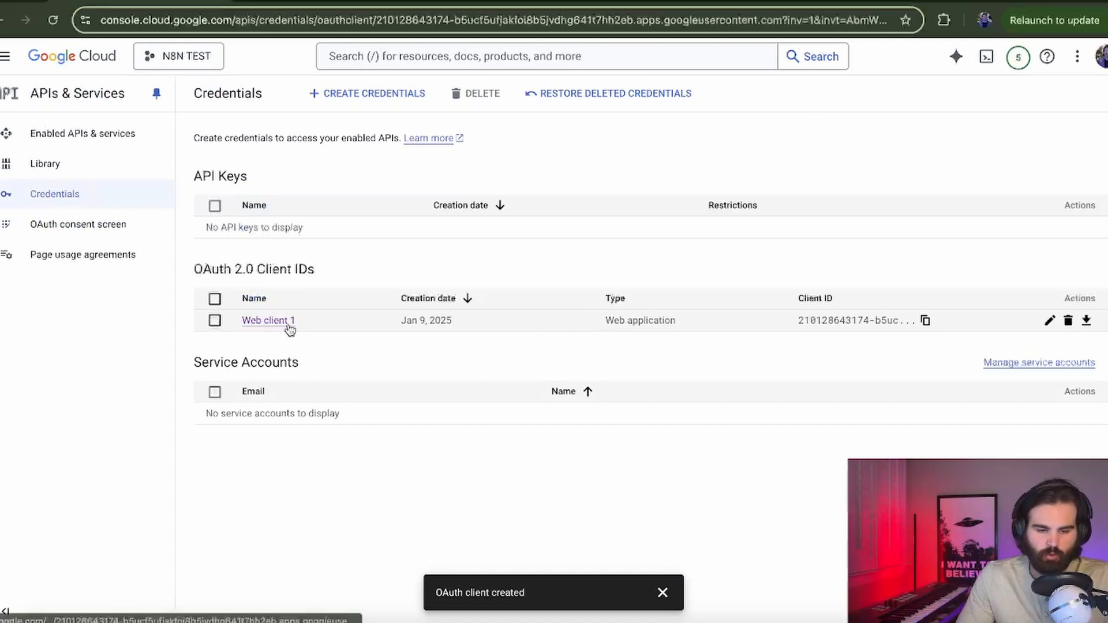
pyautogui.click(286, 321)
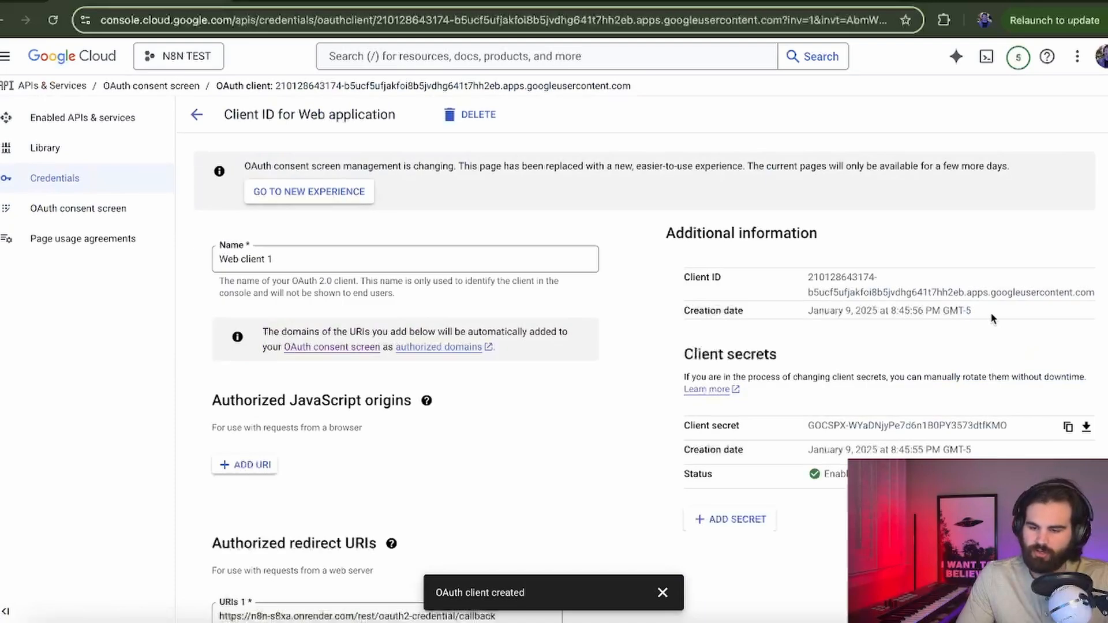
pyautogui.moveTo(807, 277); pyautogui.dragTo(1094, 294)
pyautogui.hotkey('ctrl', 'c')
# Step: Create a new Google Drive credential on the trigger node and paste the Client ID
pyautogui.click(449, 5)
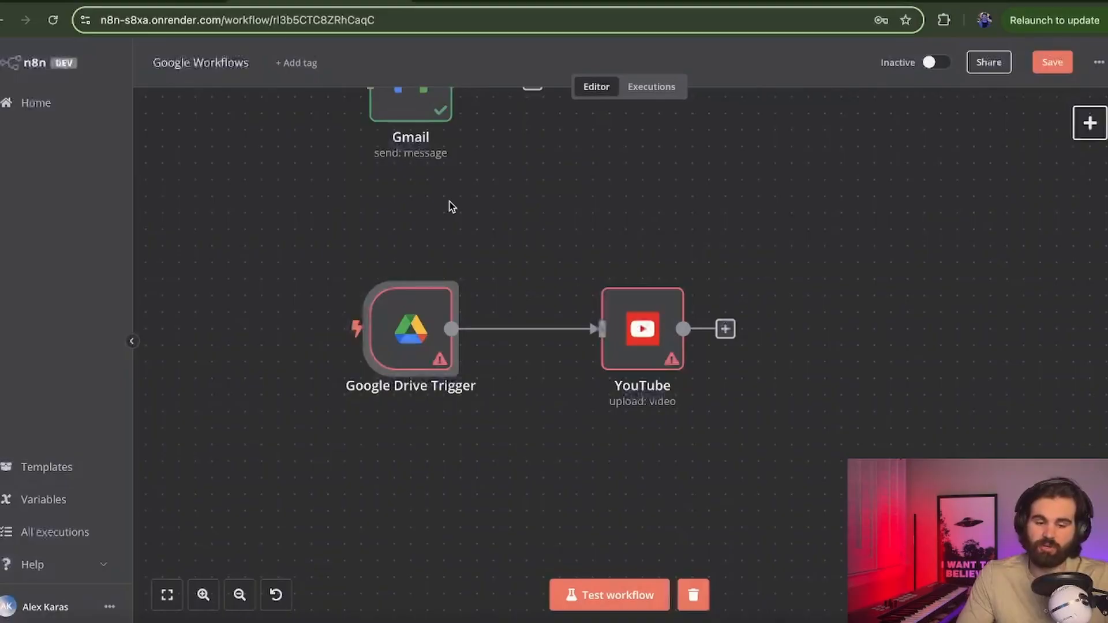
pyautogui.doubleClick(424, 330)
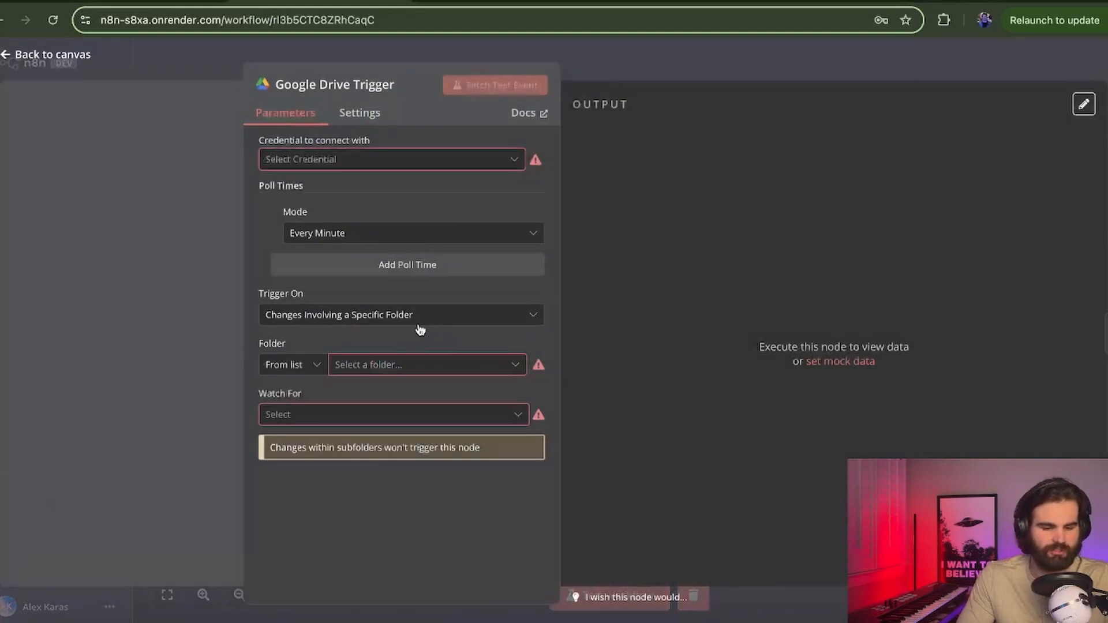
pyautogui.click(363, 159)
pyautogui.click(363, 198)
pyautogui.click(470, 400)
pyautogui.hotkey('ctrl', 'v')
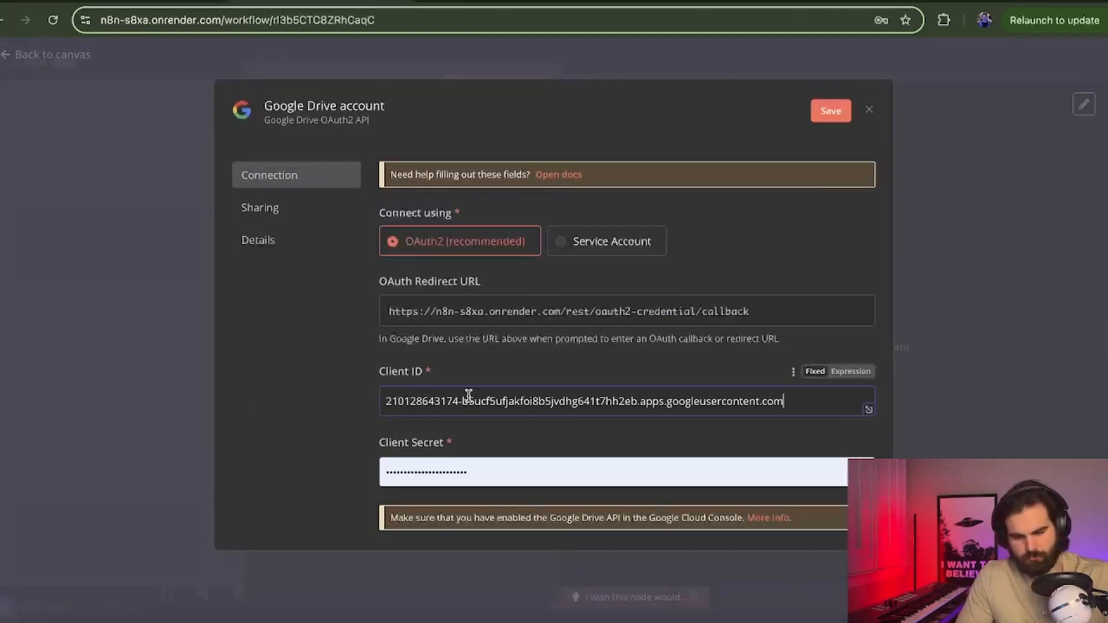
# Step: Copy the OAuth client secret and paste it into the Client Secret field
pyautogui.click(160, 5)
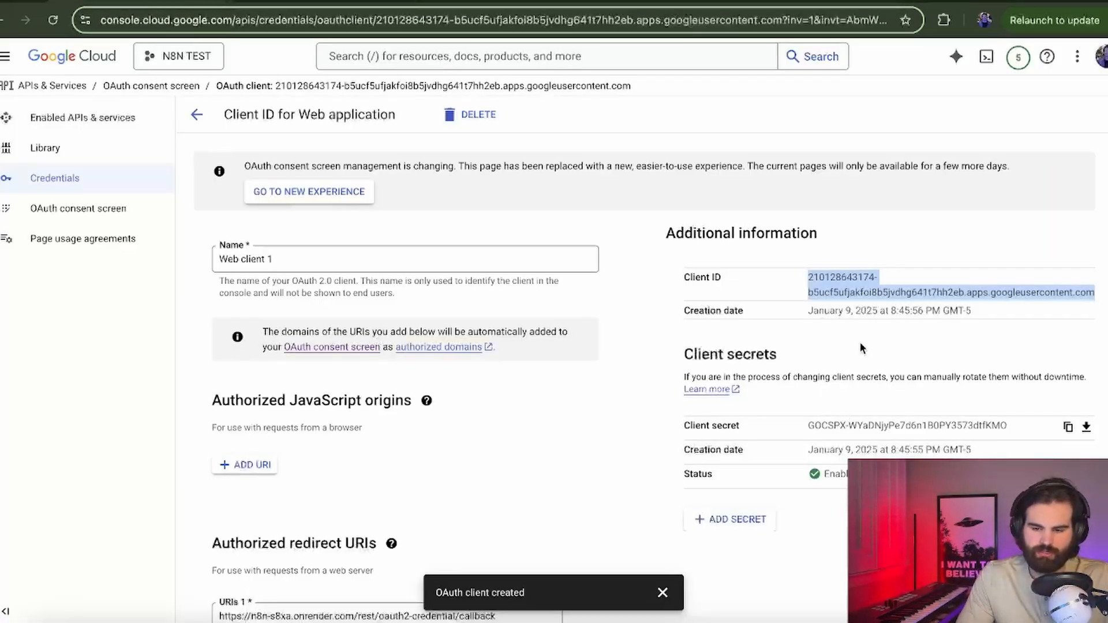
pyautogui.doubleClick(887, 427)
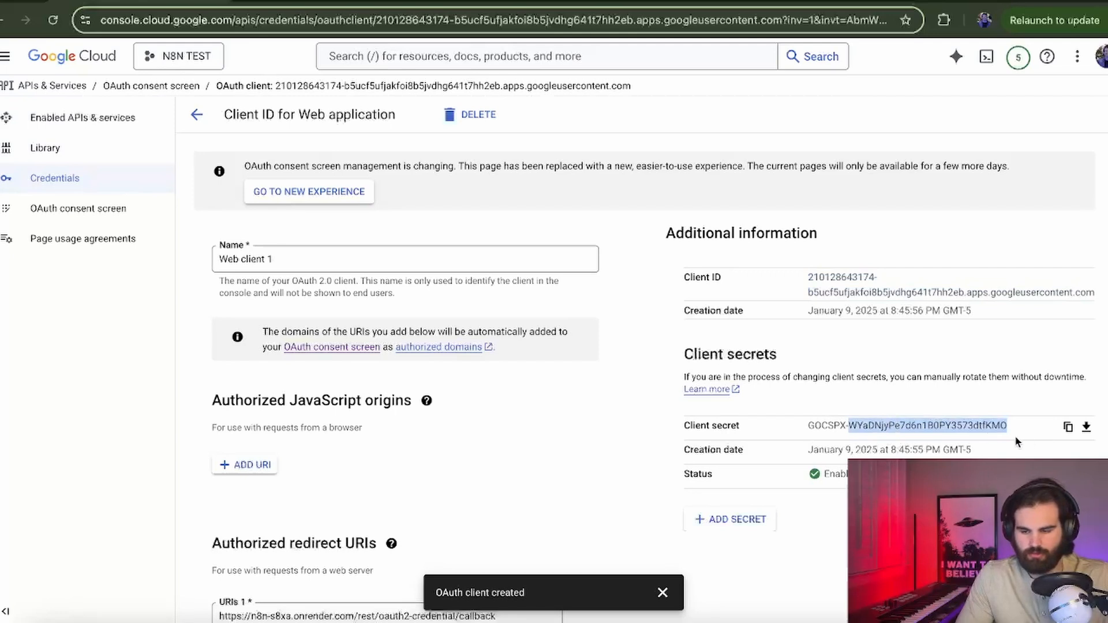
pyautogui.click(1068, 427)
pyautogui.click(274, 5)
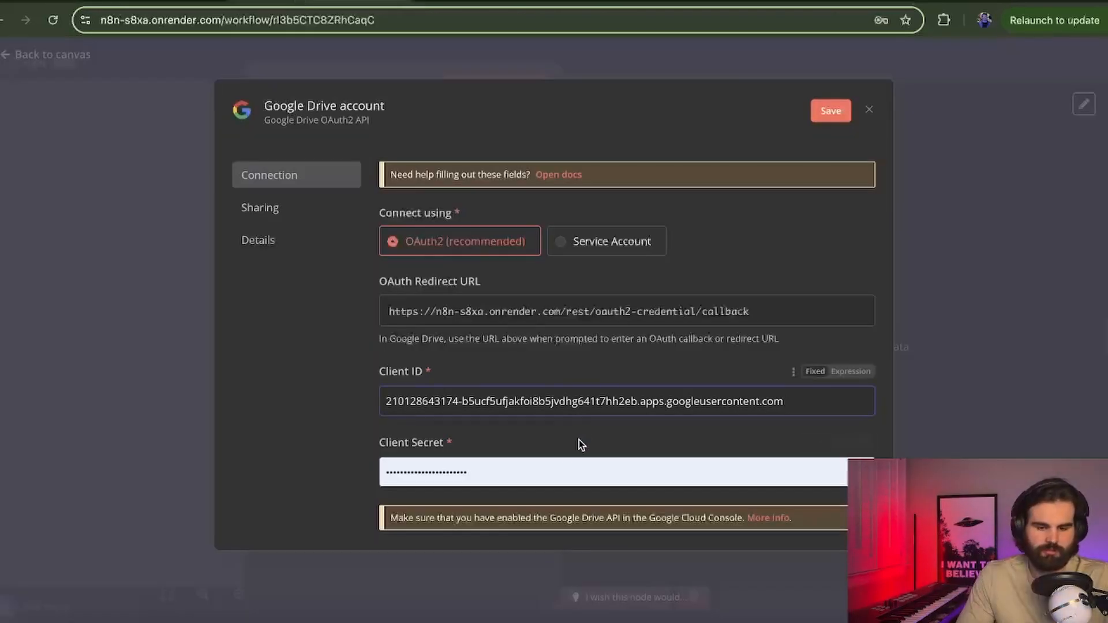
pyautogui.click(551, 469)
pyautogui.press('super+a')
pyautogui.press('super+v')
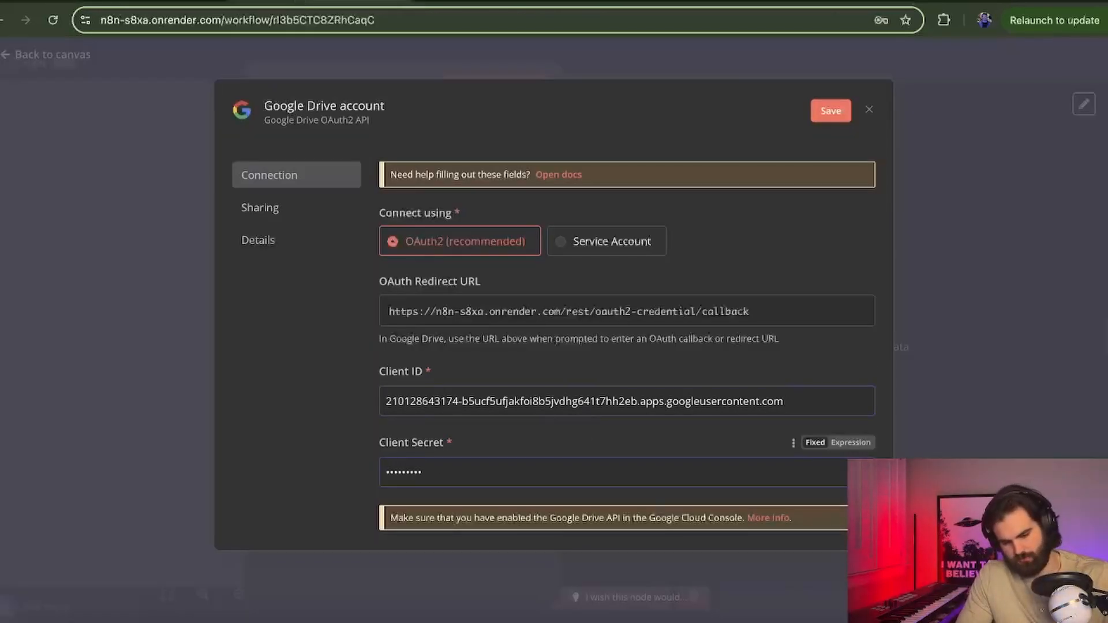
pyautogui.press('super+v')
pyautogui.scroll(-3, 581, 445)
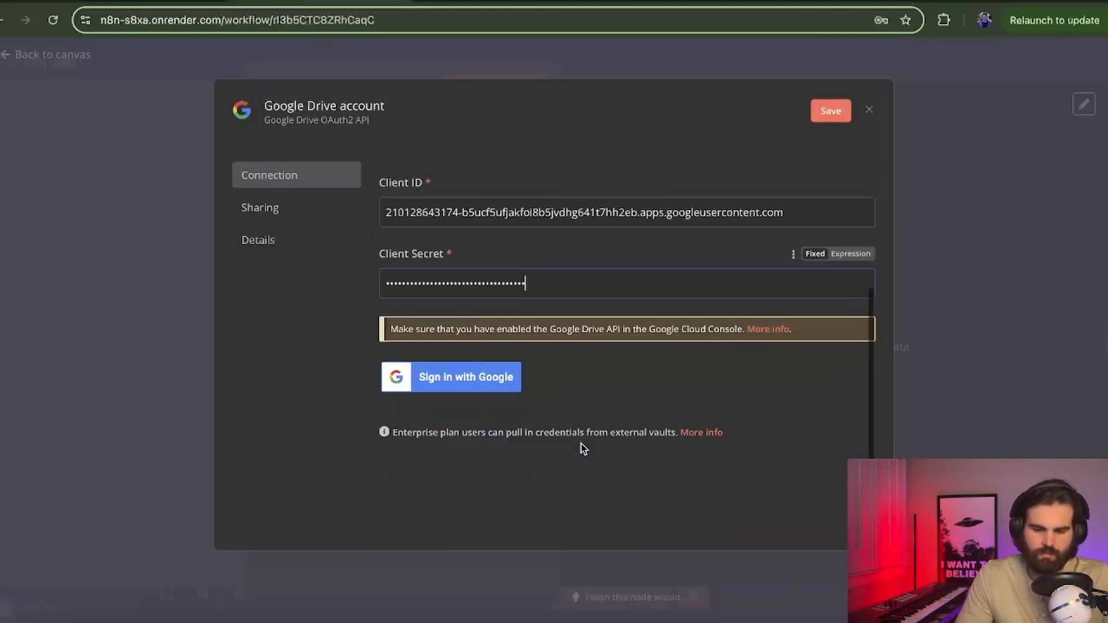
# Step: Sign in with Google and grant the n8n app all requested access
pyautogui.click(477, 386)
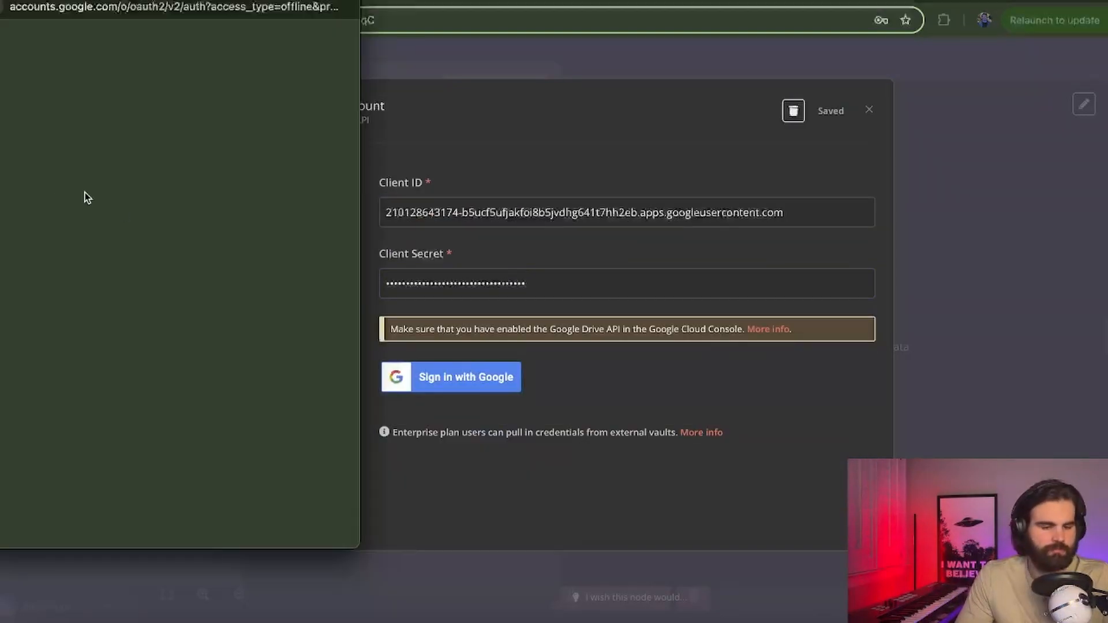
pyautogui.click(54, 190)
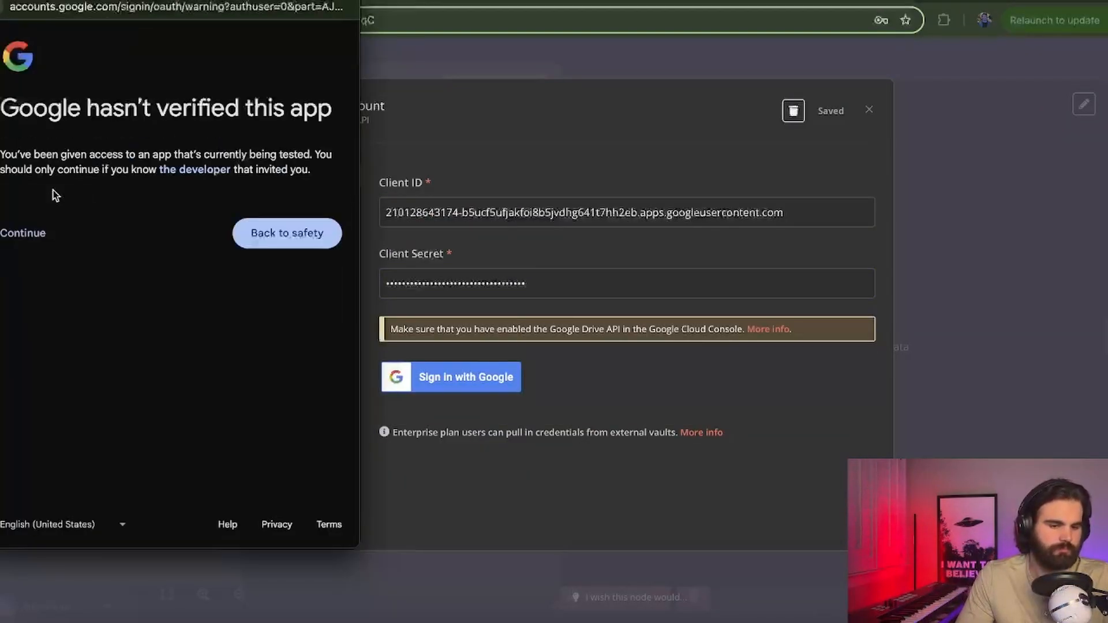
pyautogui.click(34, 233)
pyautogui.scroll(-2, 214, 245)
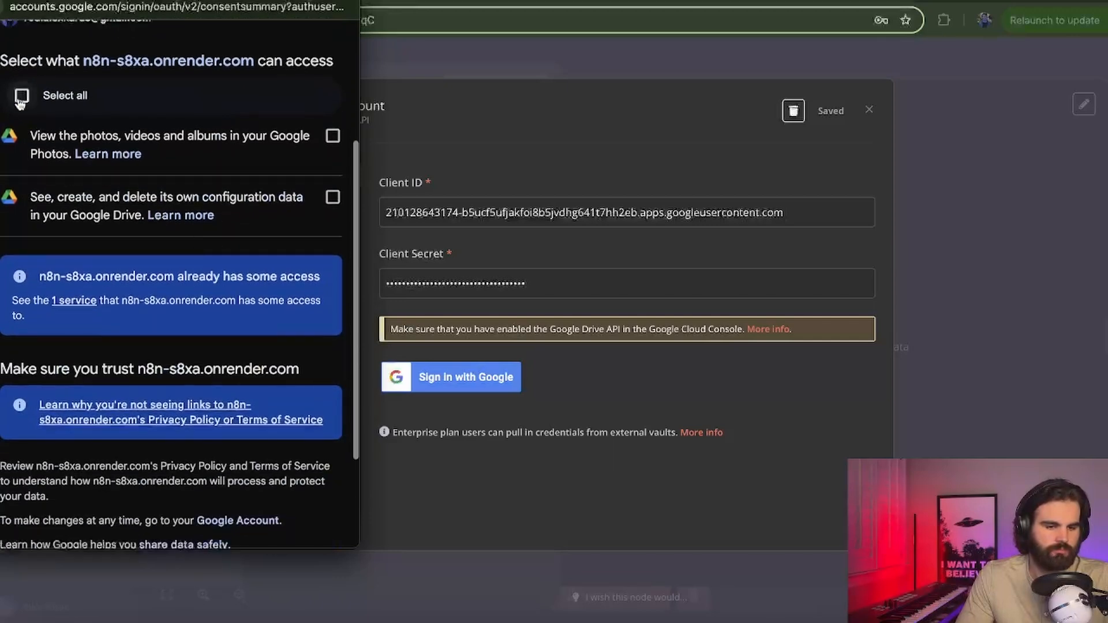
pyautogui.click(21, 97)
pyautogui.scroll(-4, 20, 99)
pyautogui.click(256, 468)
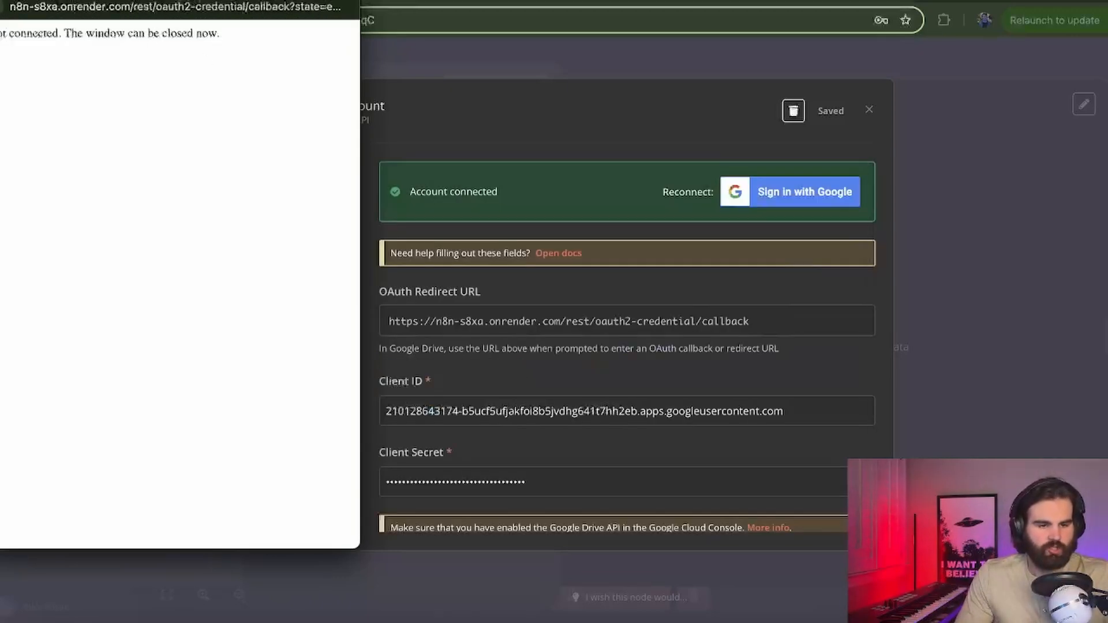
pyautogui.press('super+w')
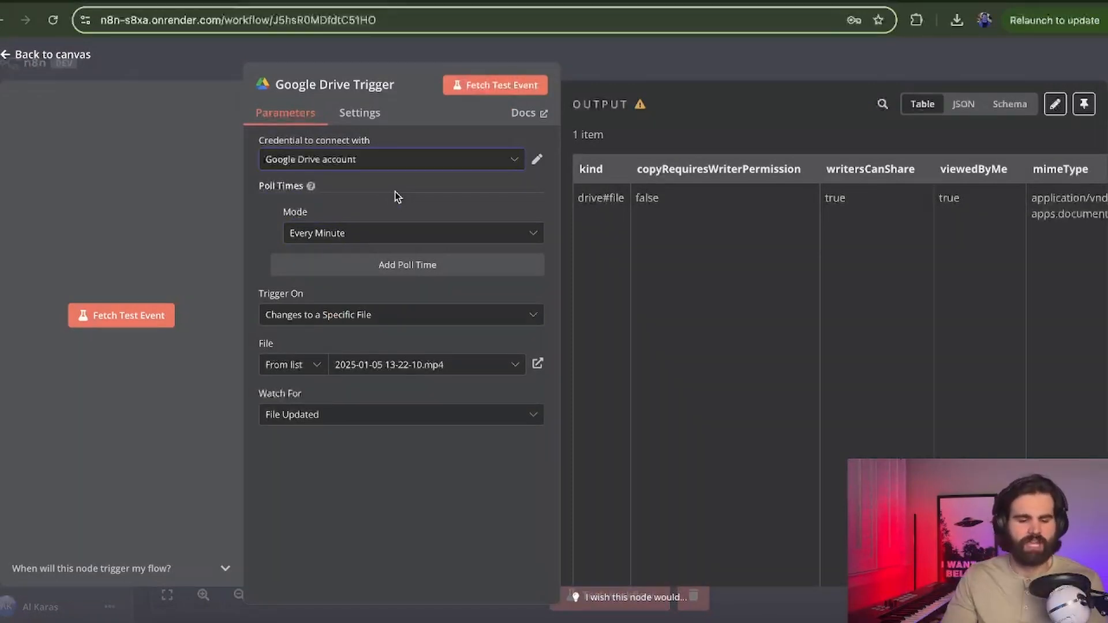
pyautogui.click(157, 327)
pyautogui.click(345, 315)
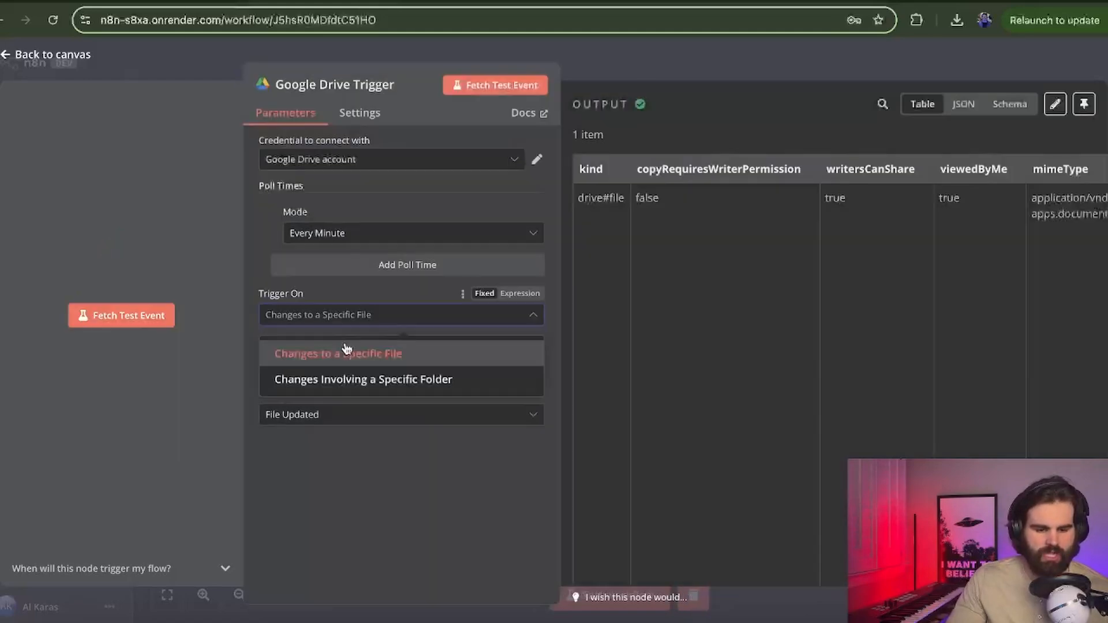
pyautogui.click(399, 366)
pyautogui.click(386, 370)
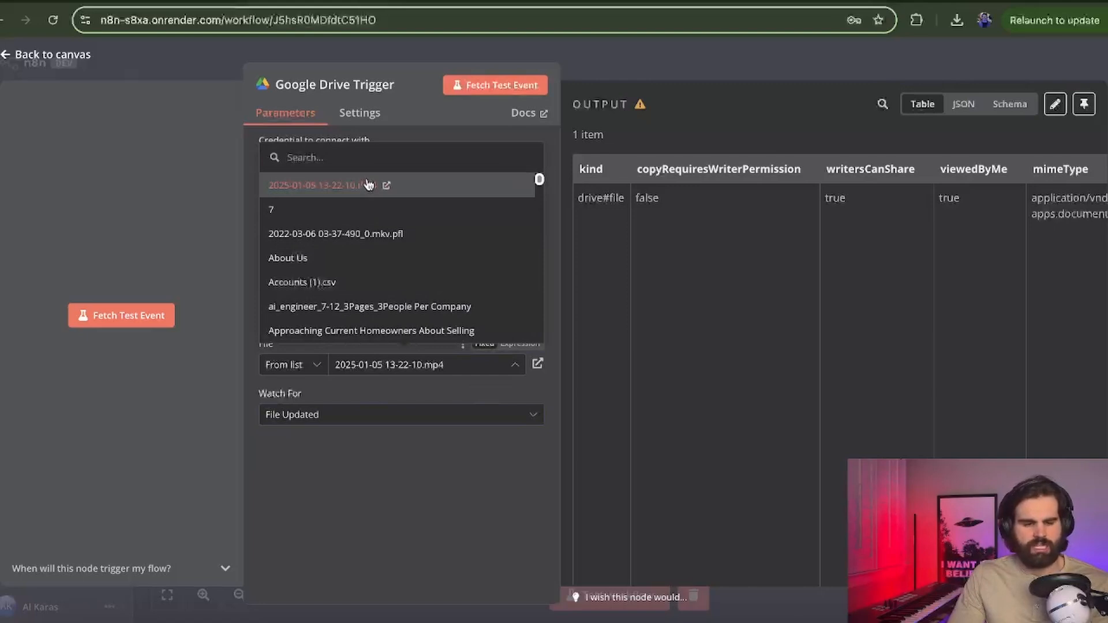
pyautogui.click(368, 185)
pyautogui.click(369, 363)
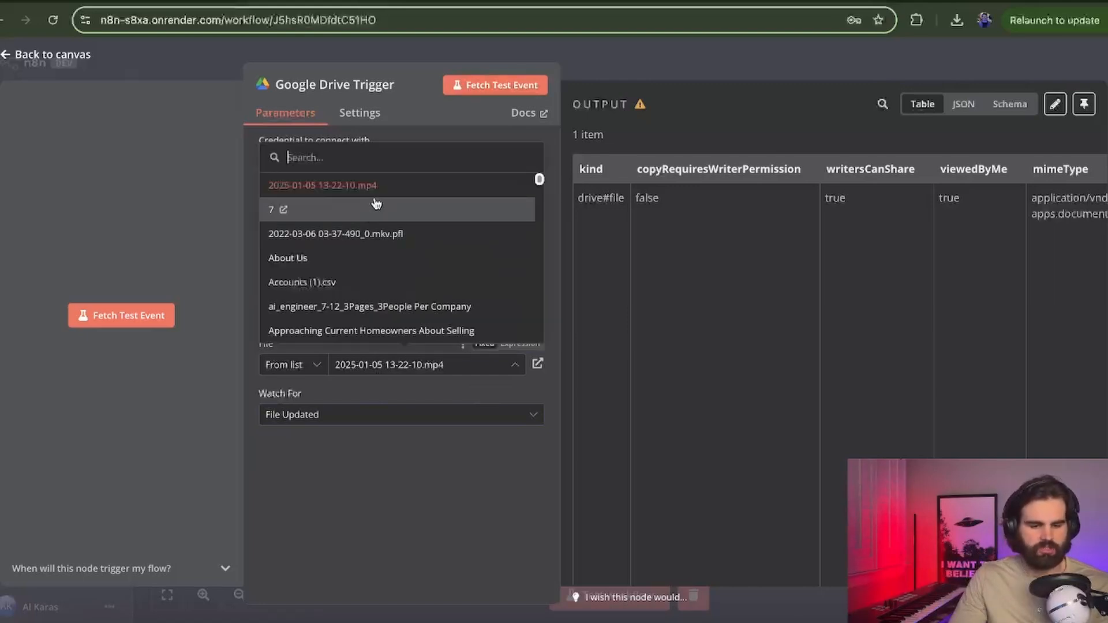
pyautogui.click(352, 190)
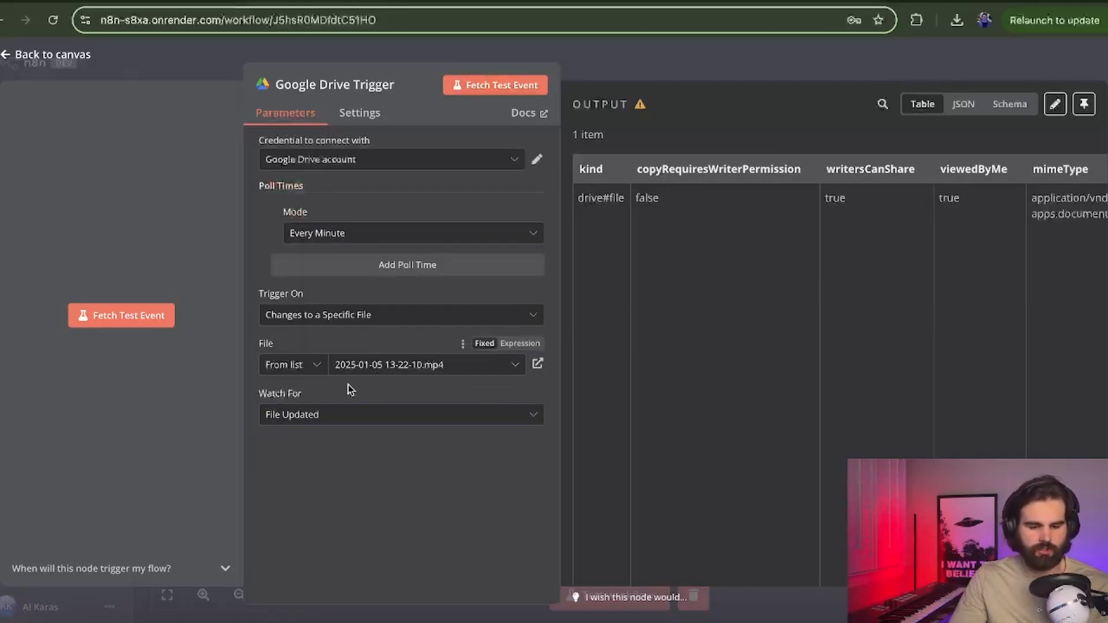
pyautogui.click(506, 92)
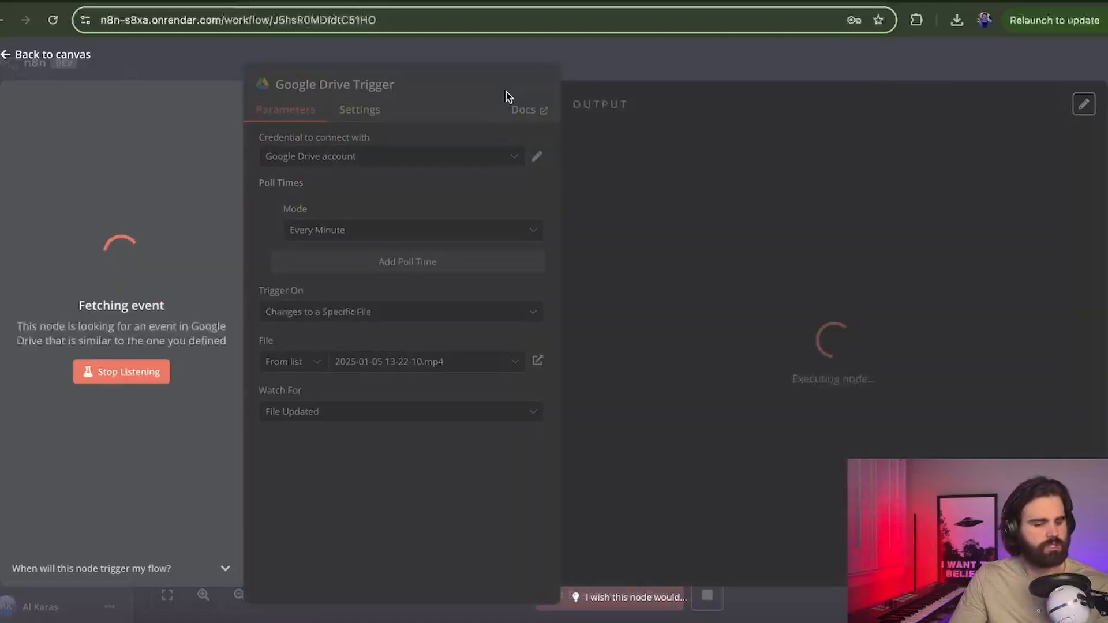
pyautogui.moveTo(598, 63); pyautogui.dragTo(718, 60)
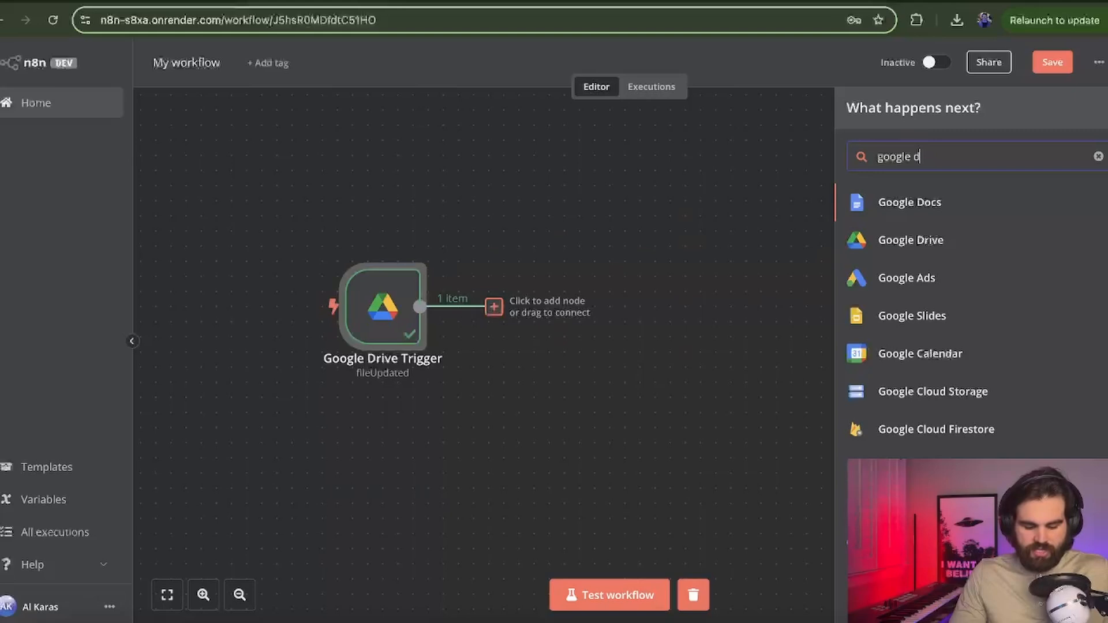
pyautogui.write('rive')
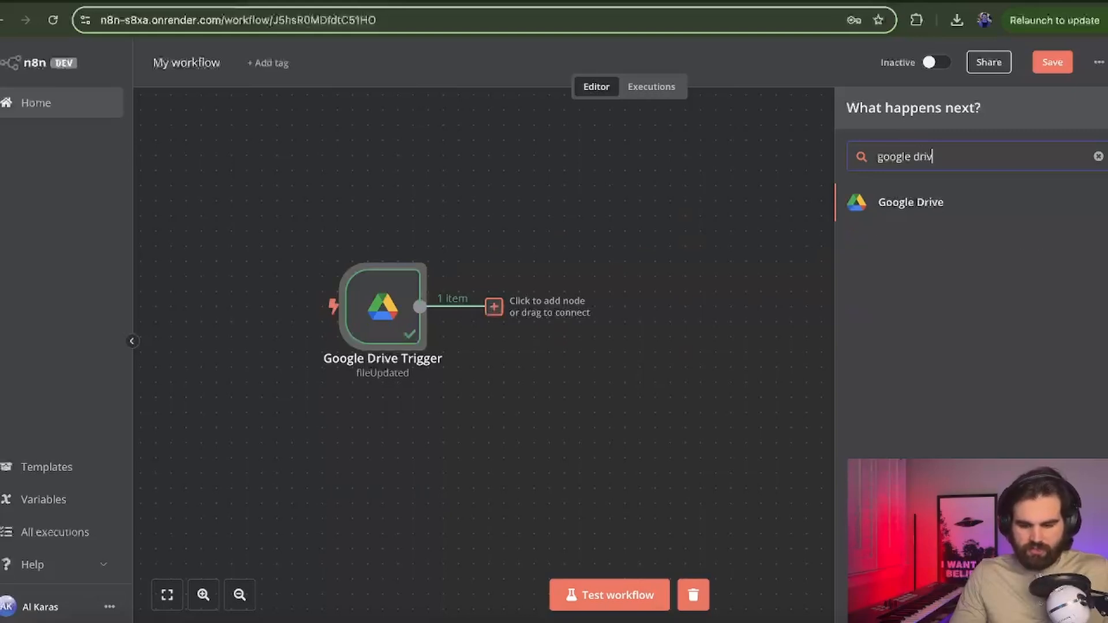
pyautogui.click(878, 214)
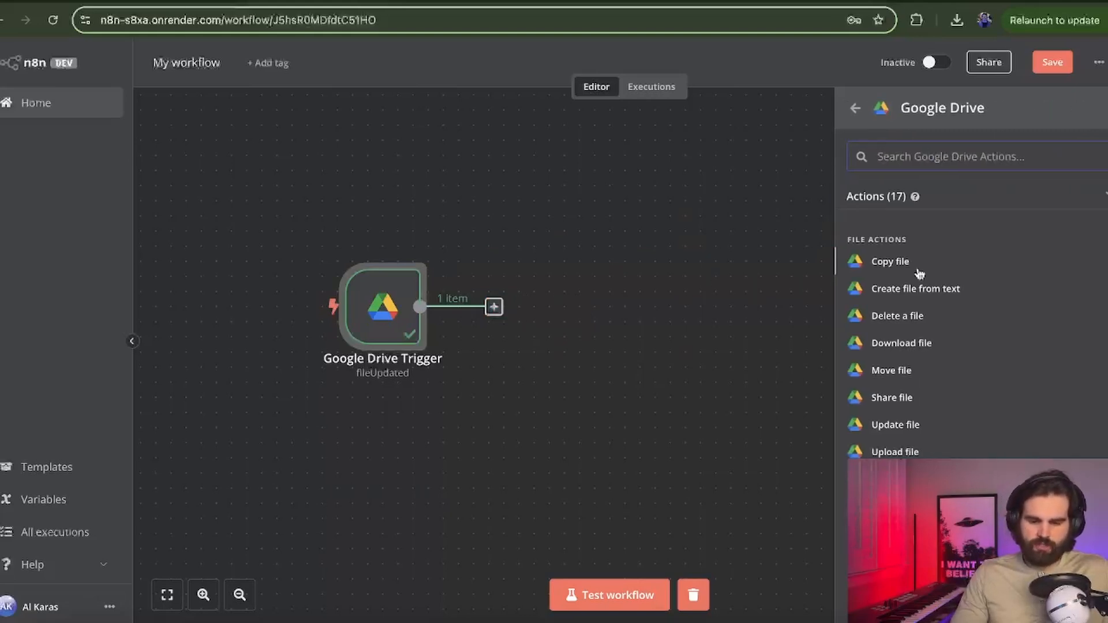
pyautogui.click(919, 345)
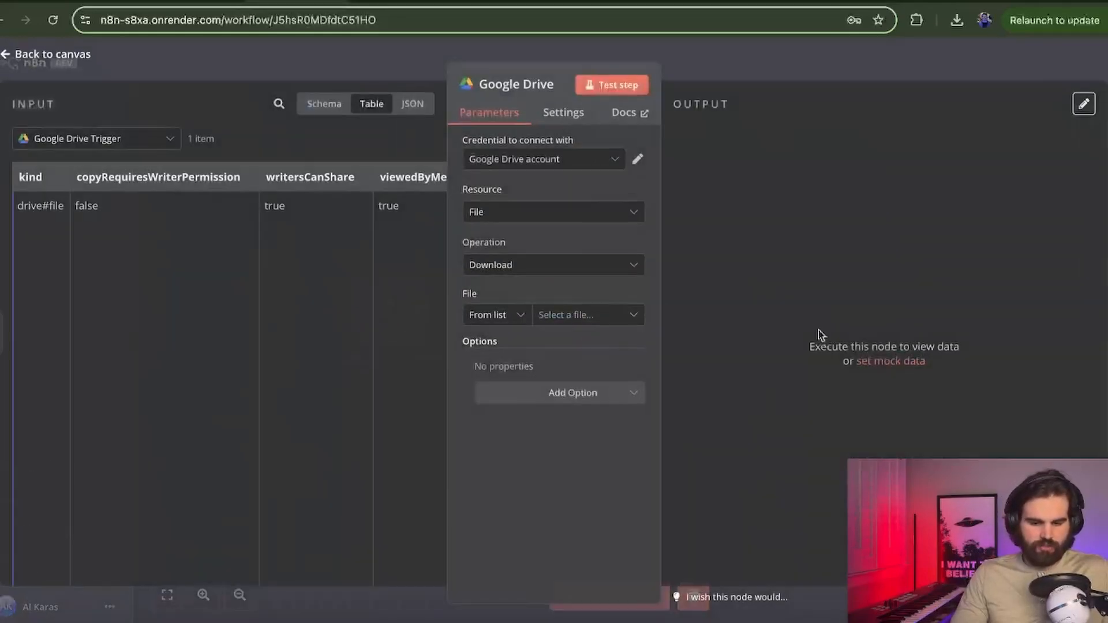
pyautogui.click(509, 213)
pyautogui.click(513, 248)
pyautogui.click(514, 265)
pyautogui.click(538, 233)
pyautogui.click(561, 315)
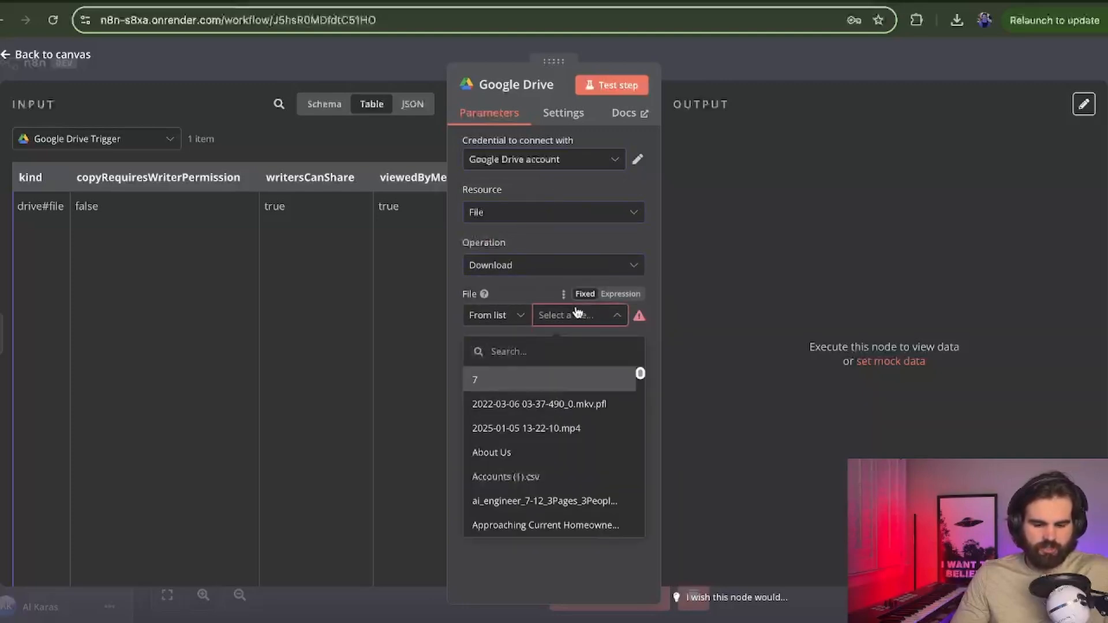
pyautogui.click(568, 429)
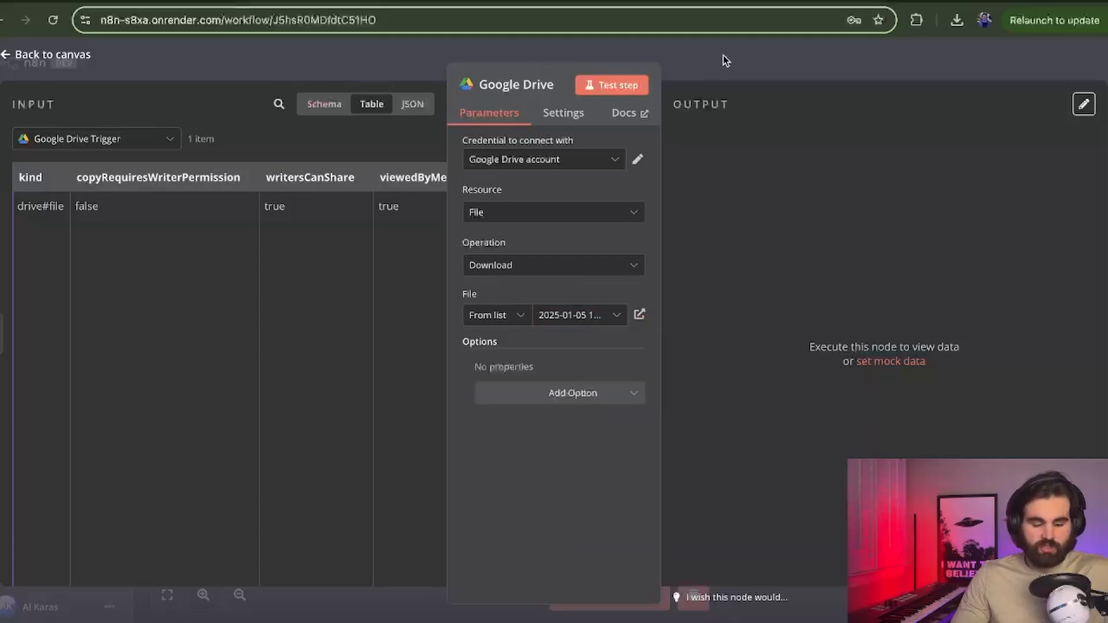
pyautogui.click(723, 57)
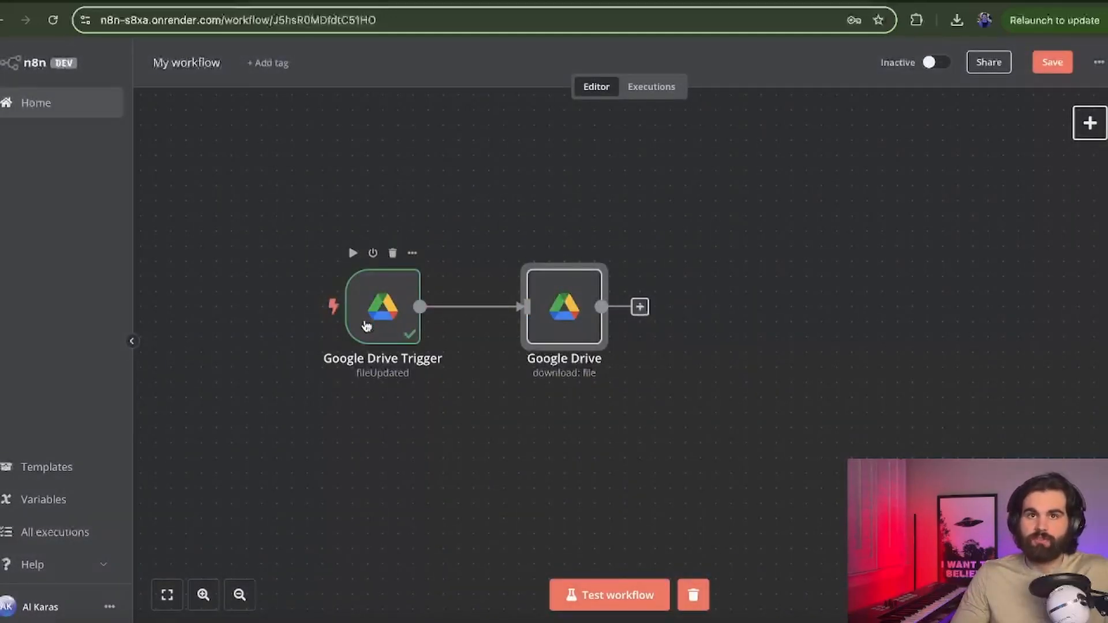
# Step: Test the download node and preview the returned video
pyautogui.doubleClick(566, 340)
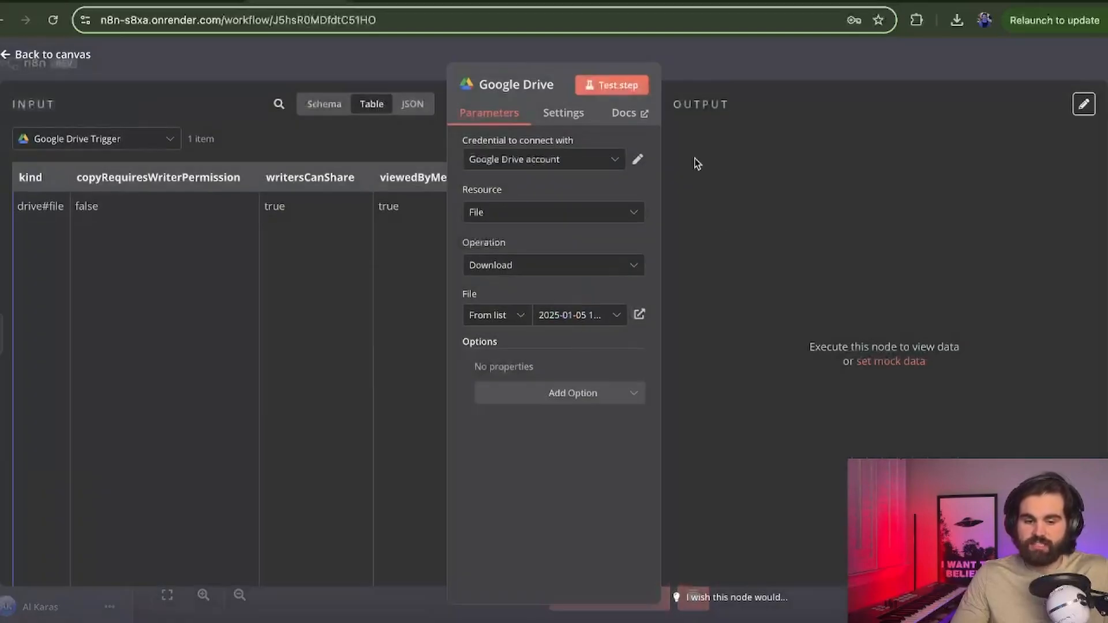
pyautogui.click(638, 88)
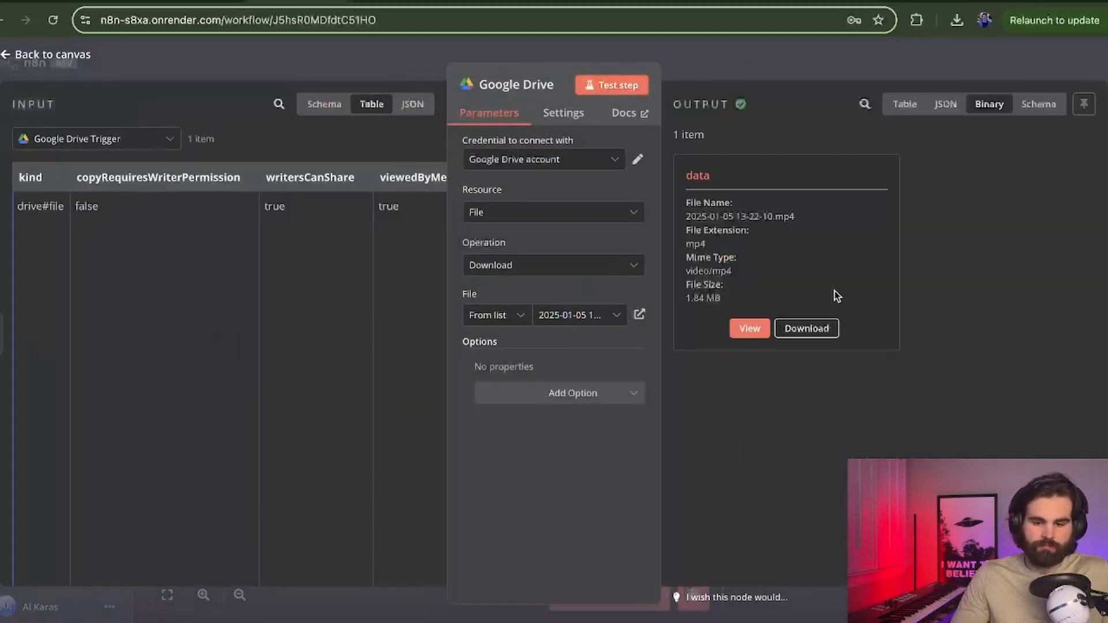
pyautogui.click(751, 326)
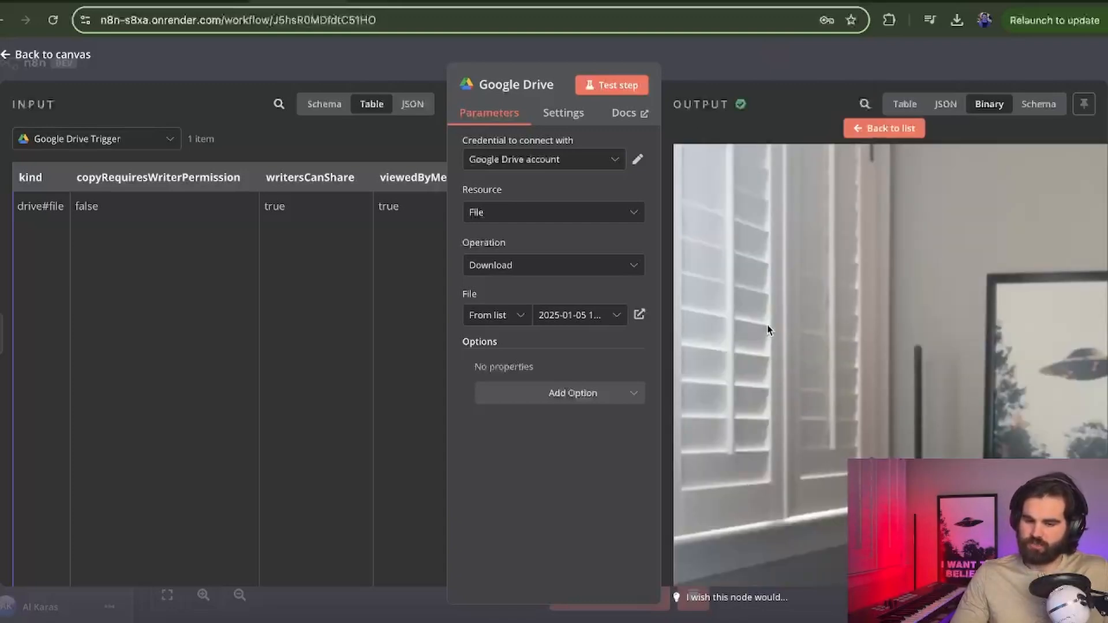
# Step: Add a YouTube 'Upload a video' node after Google Drive with Video as resource
pyautogui.click(781, 77)
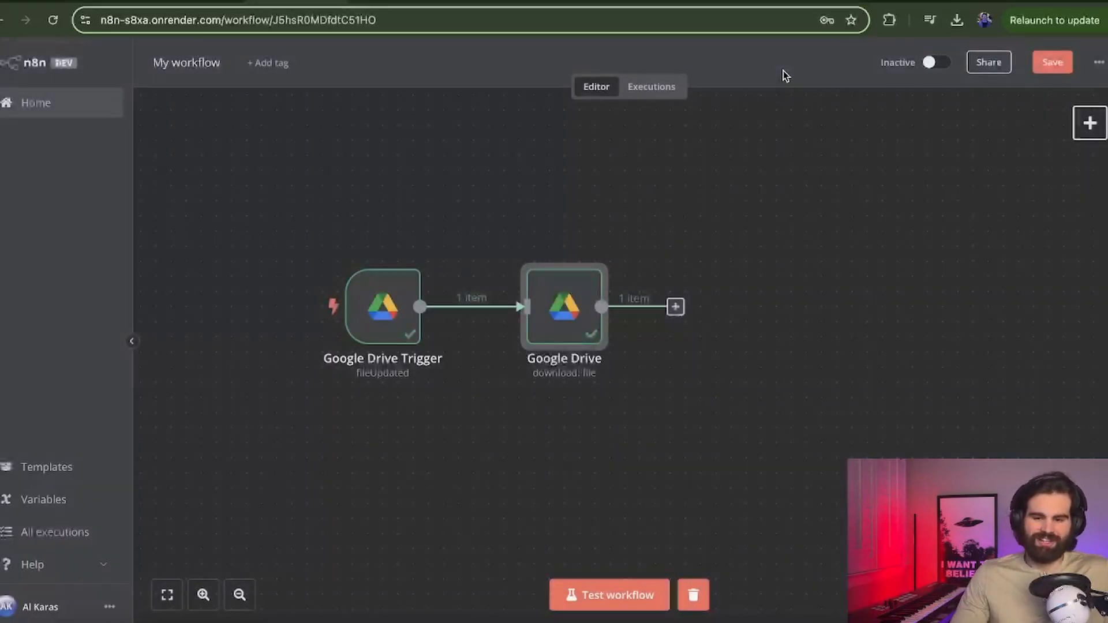
pyautogui.click(676, 307)
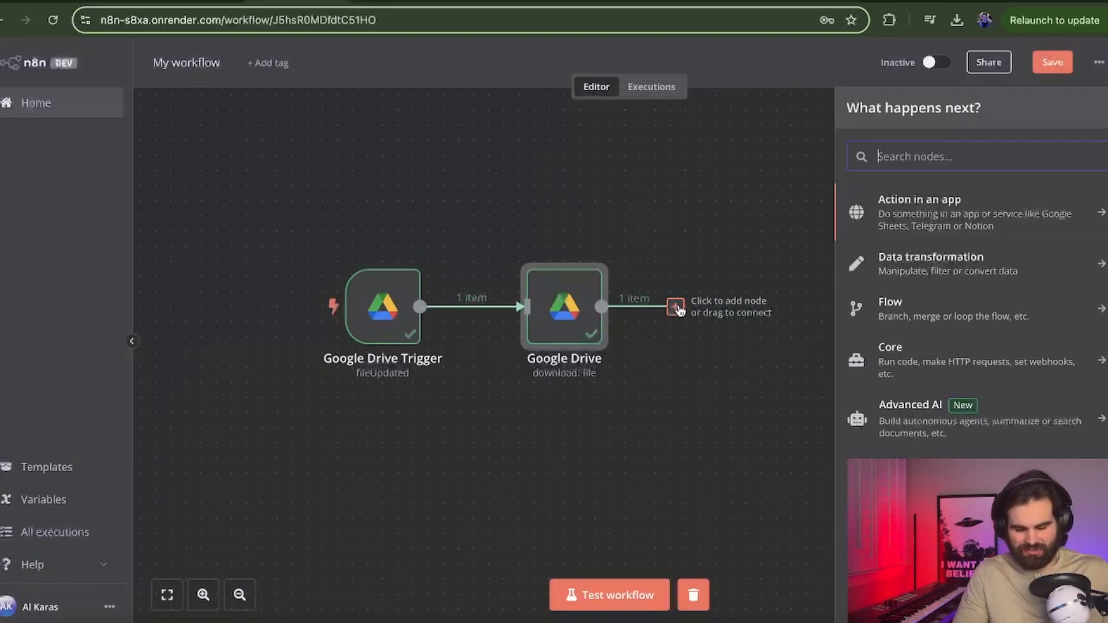
pyautogui.write('youtube')
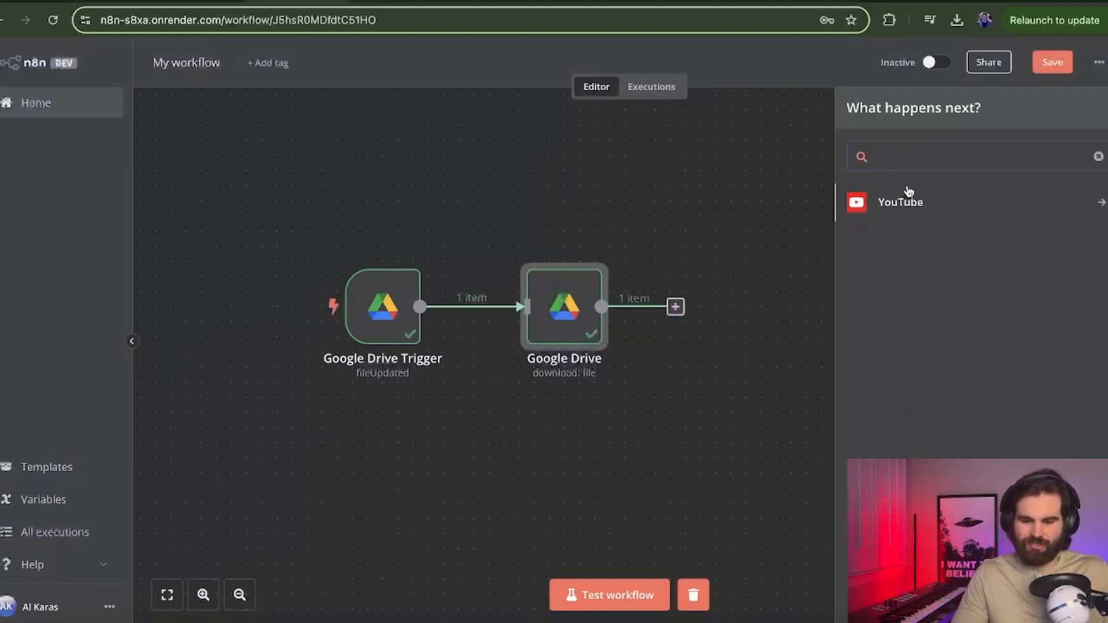
pyautogui.click(908, 193)
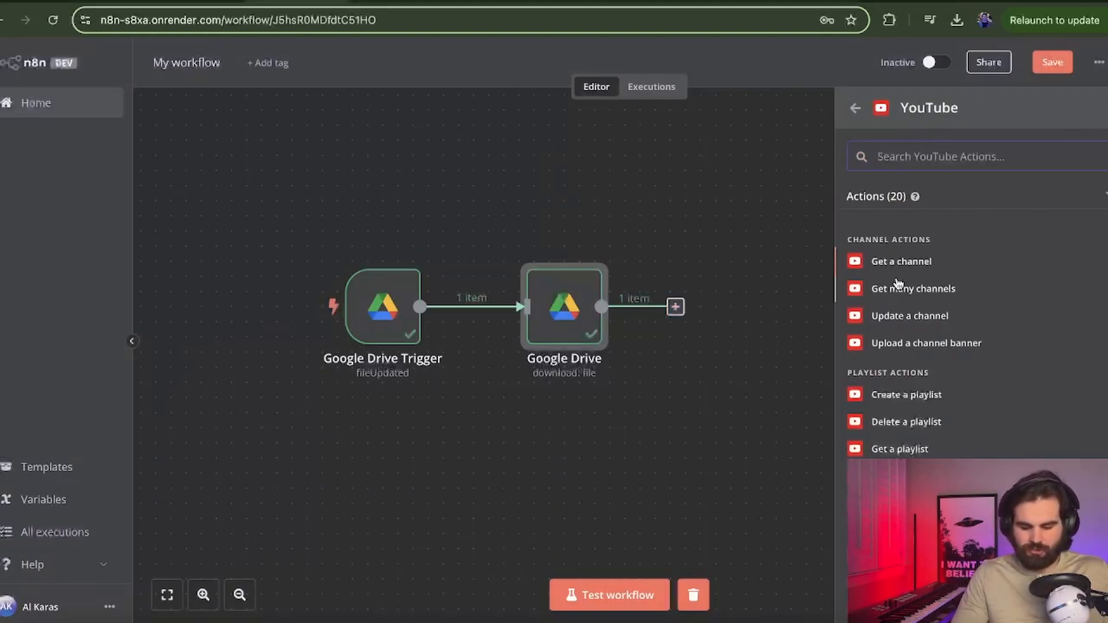
pyautogui.write('upload')
pyautogui.click(929, 242)
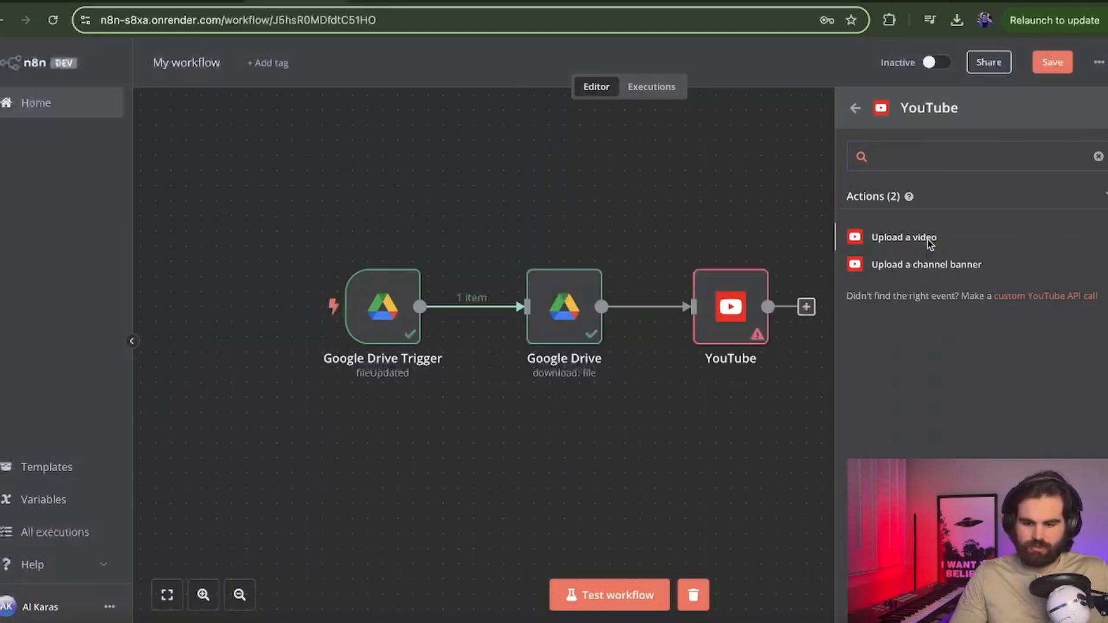
pyautogui.click(519, 212)
pyautogui.click(515, 323)
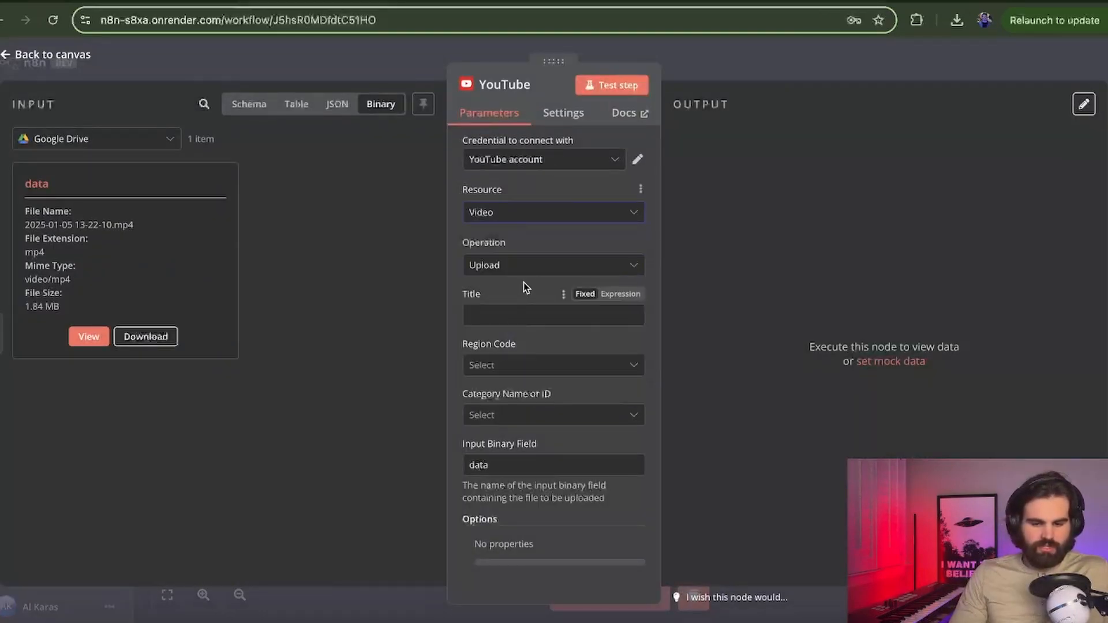
# Step: Set title 'Have a great day', region United States and category Science & Technology
pyautogui.click(515, 313)
pyautogui.write('Have a great day')
pyautogui.hotkey('ctrl', 'a')
pyautogui.click(524, 292)
pyautogui.click(529, 365)
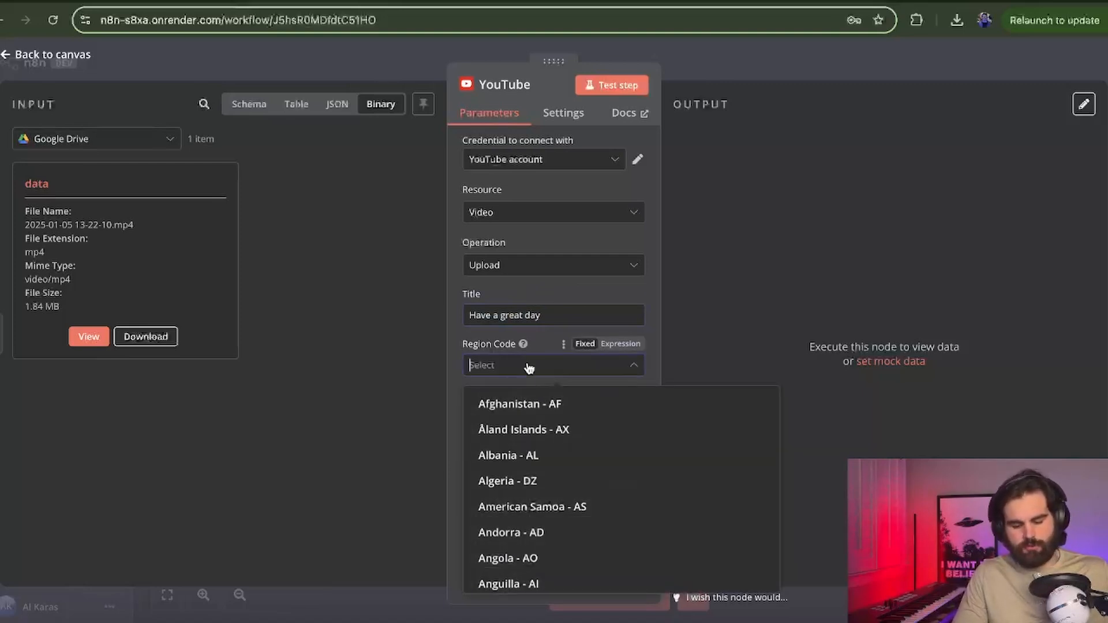
pyautogui.write('united')
pyautogui.click(540, 517)
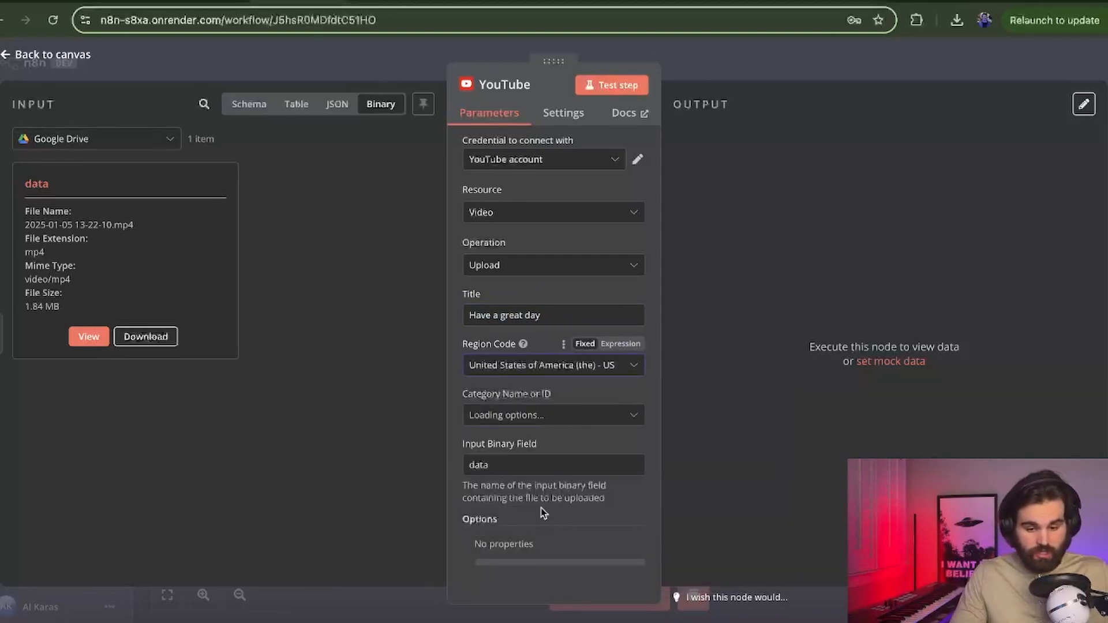
pyautogui.click(537, 416)
pyautogui.scroll(-5, 522, 361)
pyautogui.scroll(-2, 517, 263)
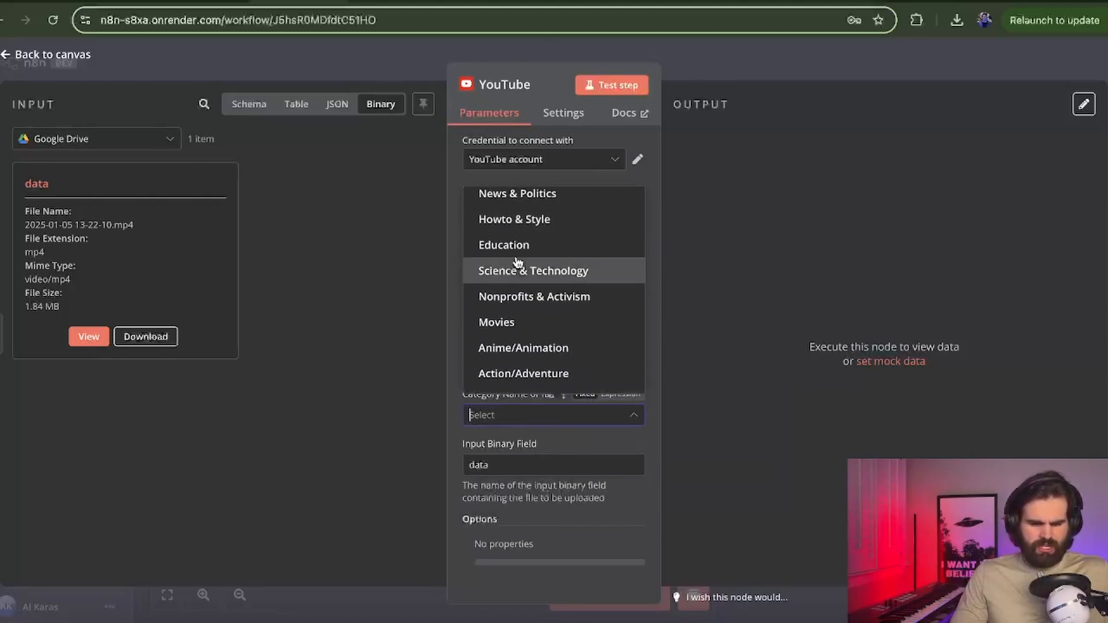
pyautogui.click(549, 268)
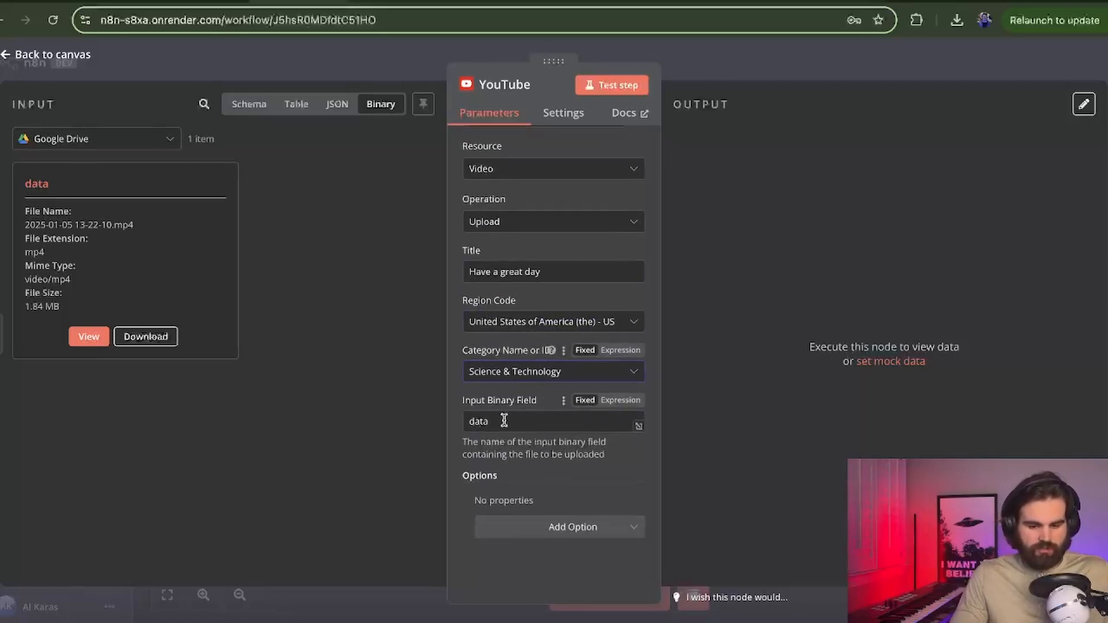
# Step: Check the input binary field, add a description, and set Privacy Status to Private
pyautogui.moveTo(504, 421); pyautogui.dragTo(450, 421)
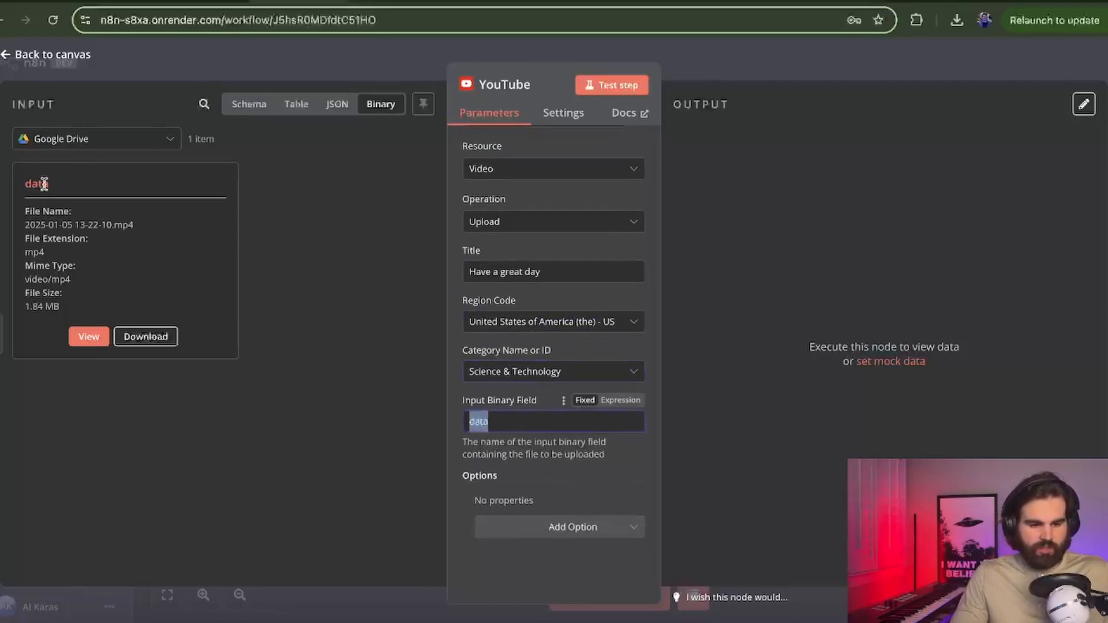
pyautogui.moveTo(45, 184); pyautogui.dragTo(8, 182)
pyautogui.click(297, 242)
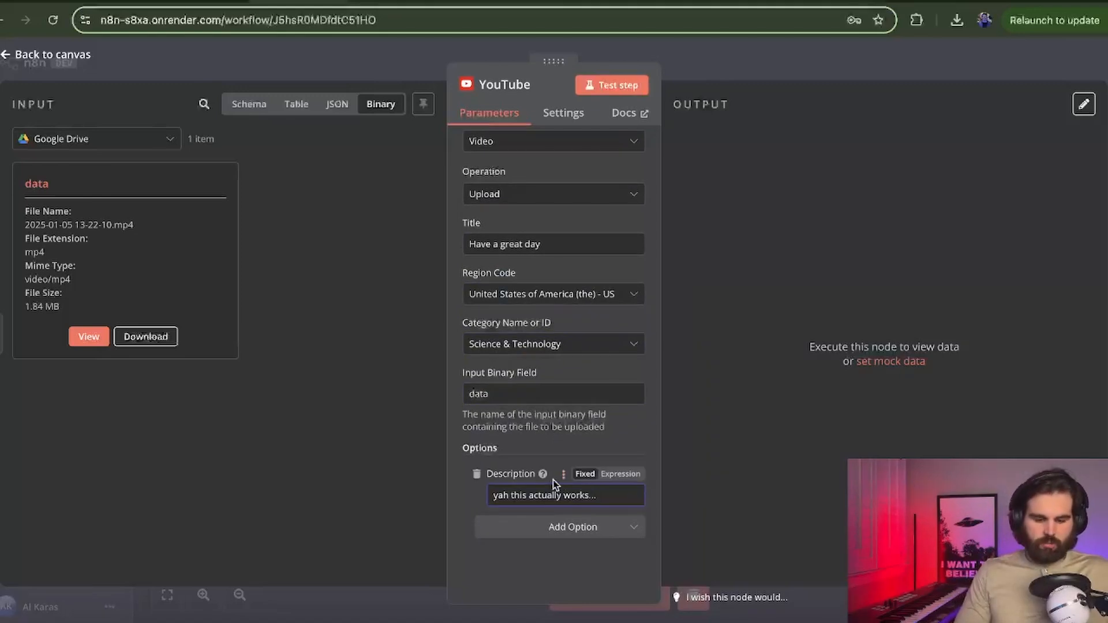
pyautogui.moveTo(497, 495); pyautogui.dragTo(552, 530)
pyautogui.click(553, 529)
pyautogui.click(540, 471)
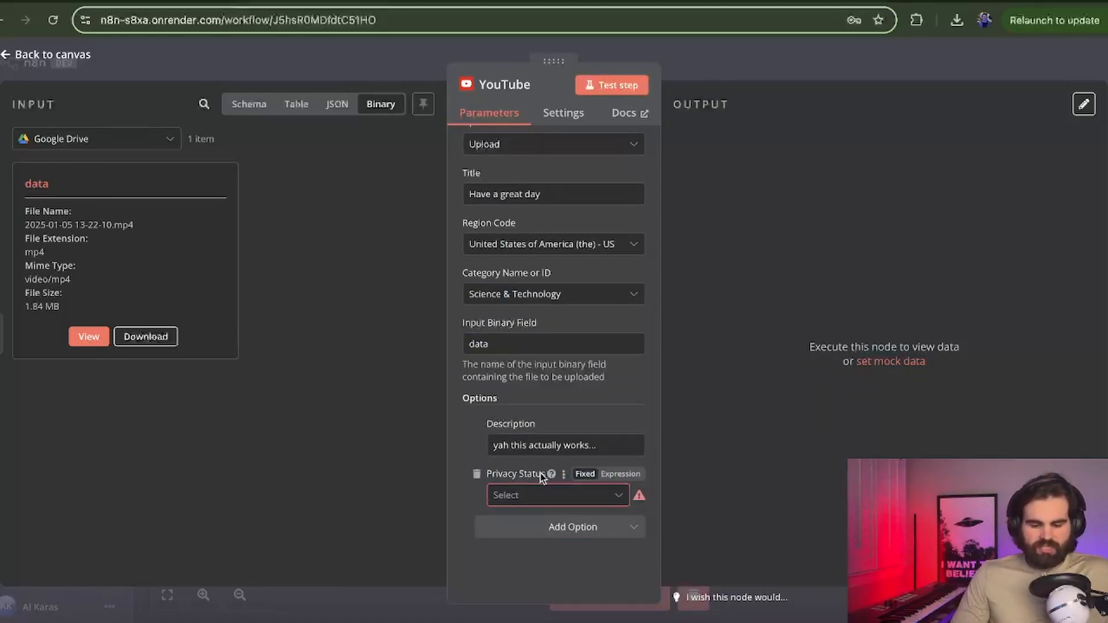
pyautogui.click(540, 495)
pyautogui.click(536, 536)
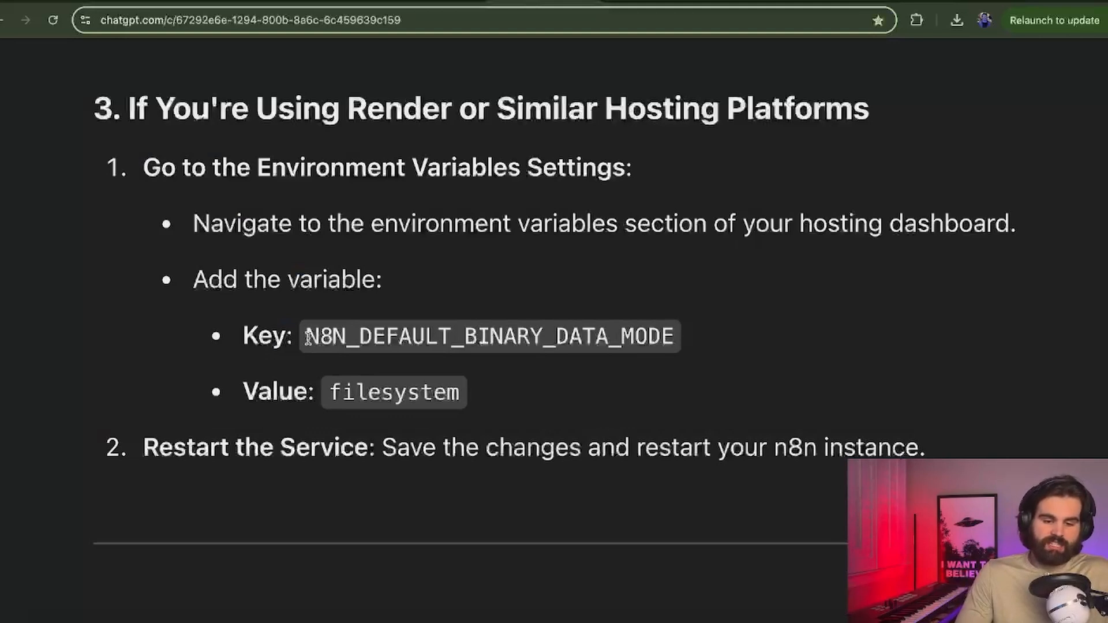
pyautogui.moveTo(307, 339); pyautogui.dragTo(676, 346)
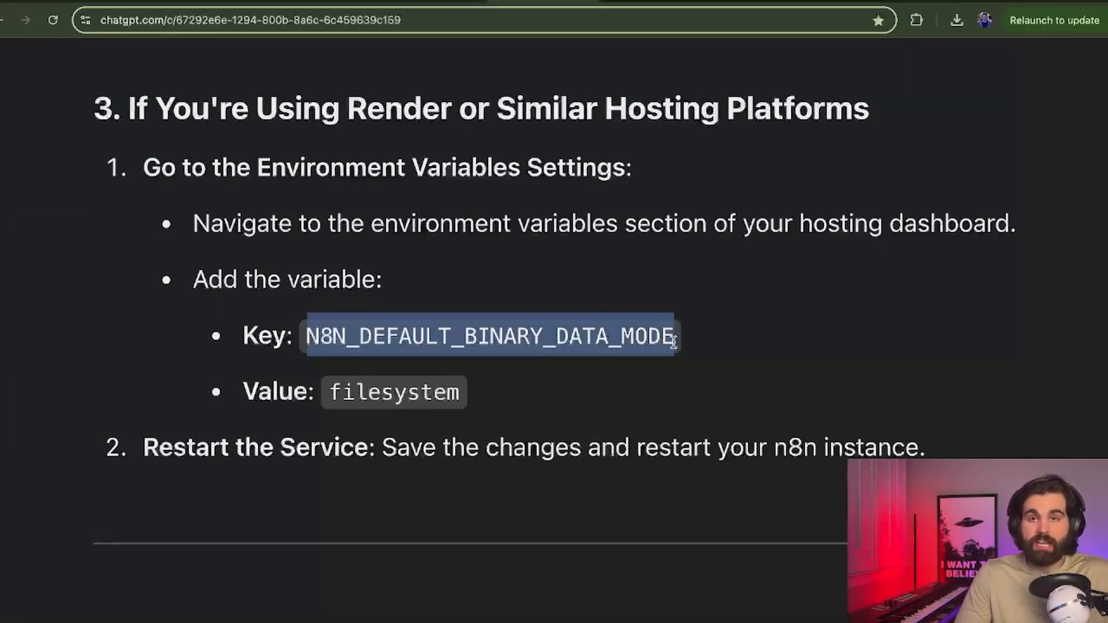
pyautogui.moveTo(328, 394); pyautogui.dragTo(556, 394)
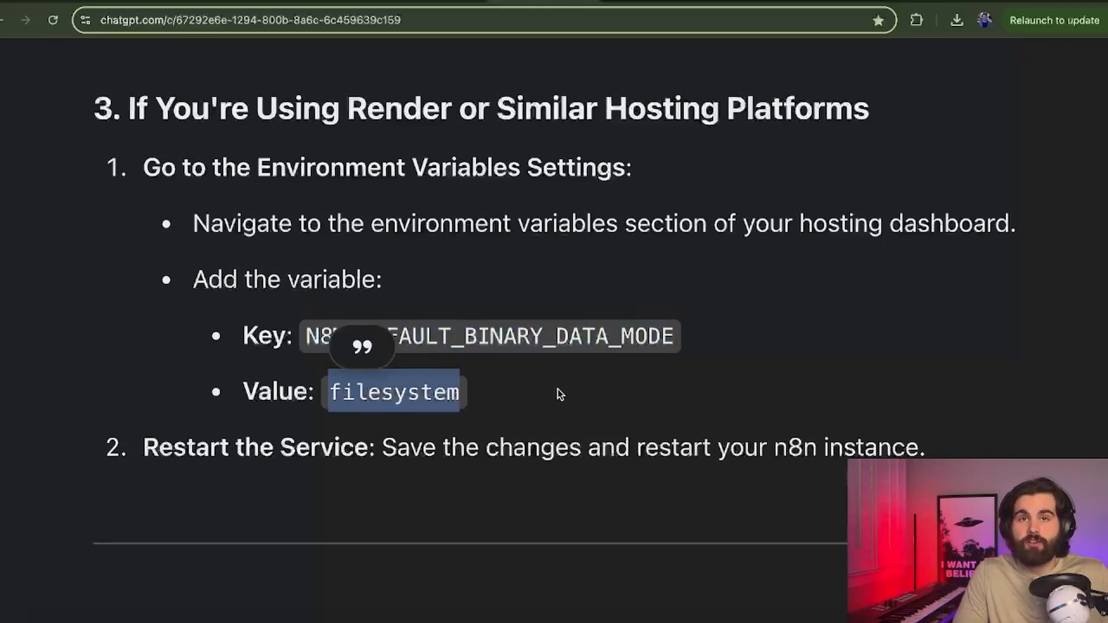
pyautogui.click(559, 394)
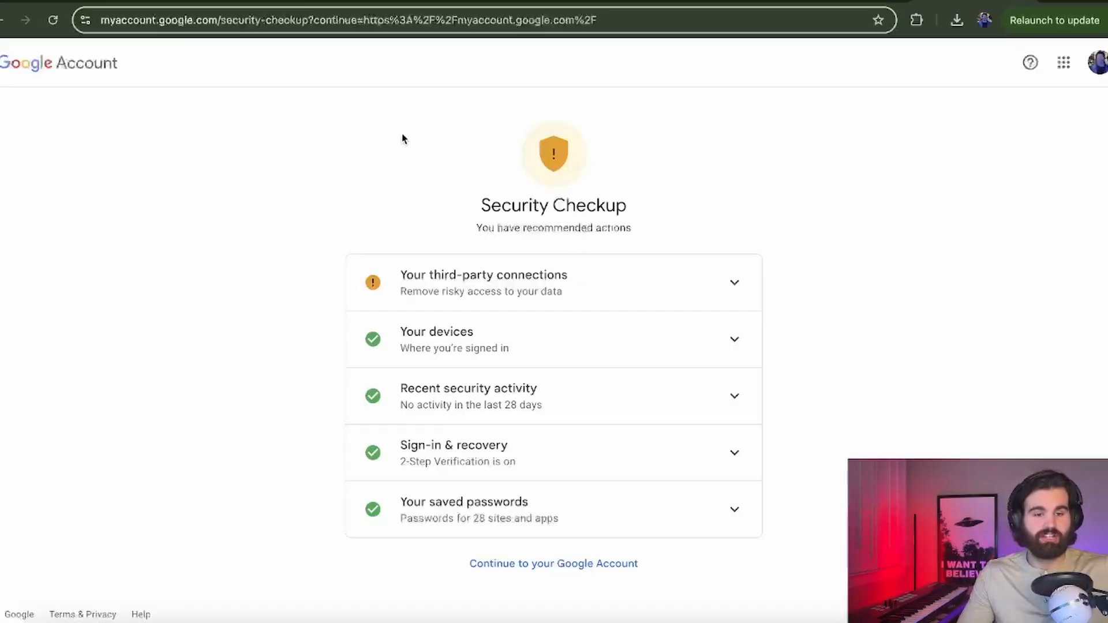
# Step: Dismiss the N8N TEST CONFIGURATIONS warning, confirming its developer is trusted
pyautogui.click(525, 286)
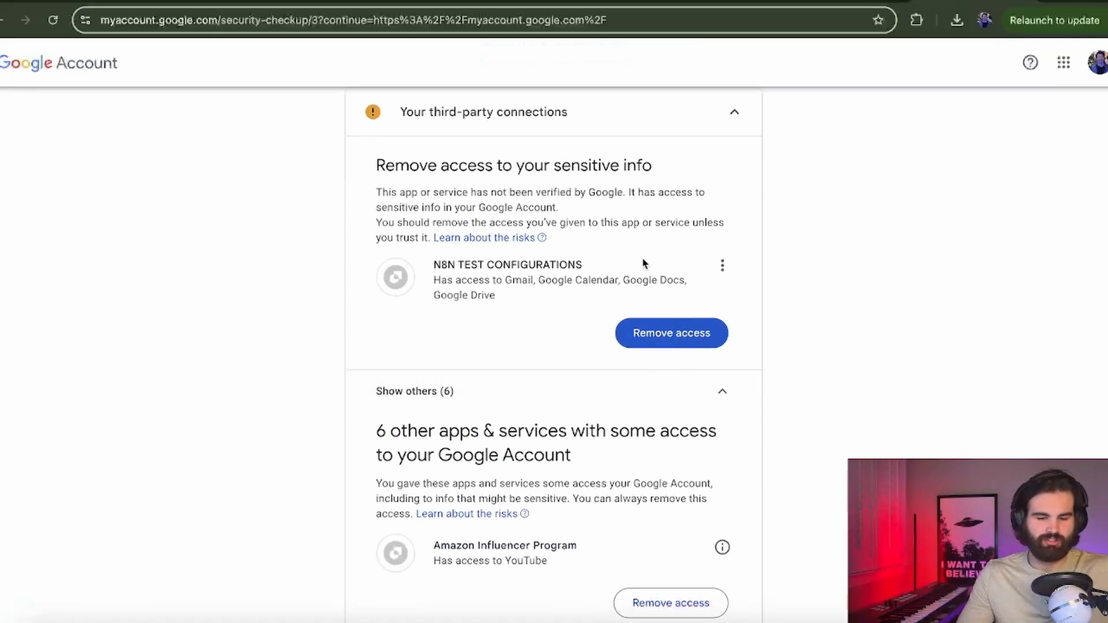
pyautogui.moveTo(433, 272); pyautogui.dragTo(618, 272)
pyautogui.click(617, 273)
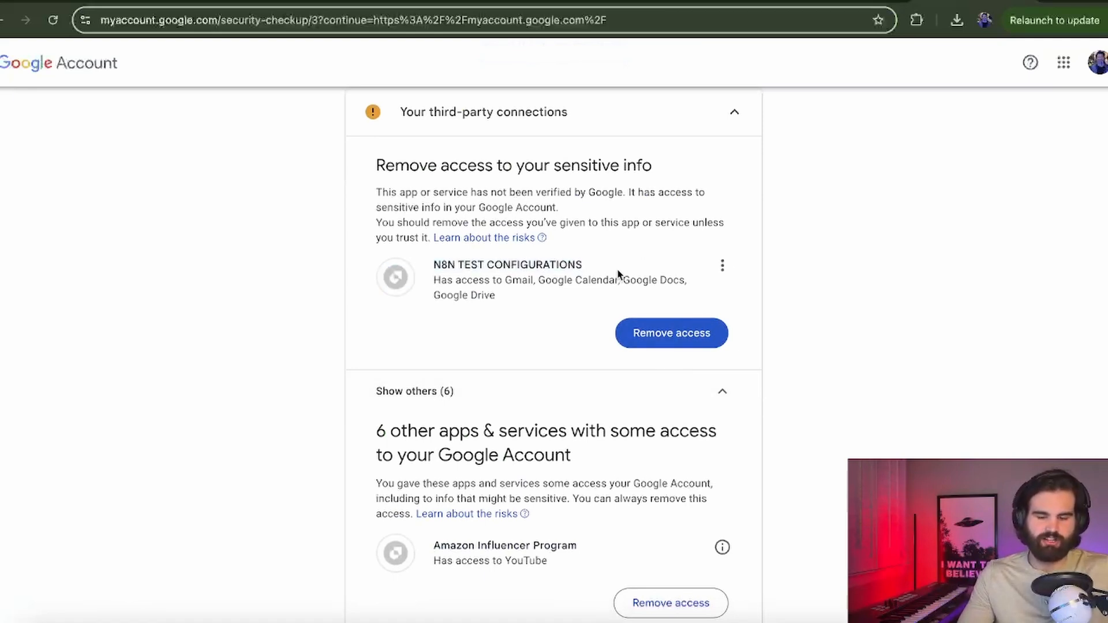
pyautogui.click(722, 266)
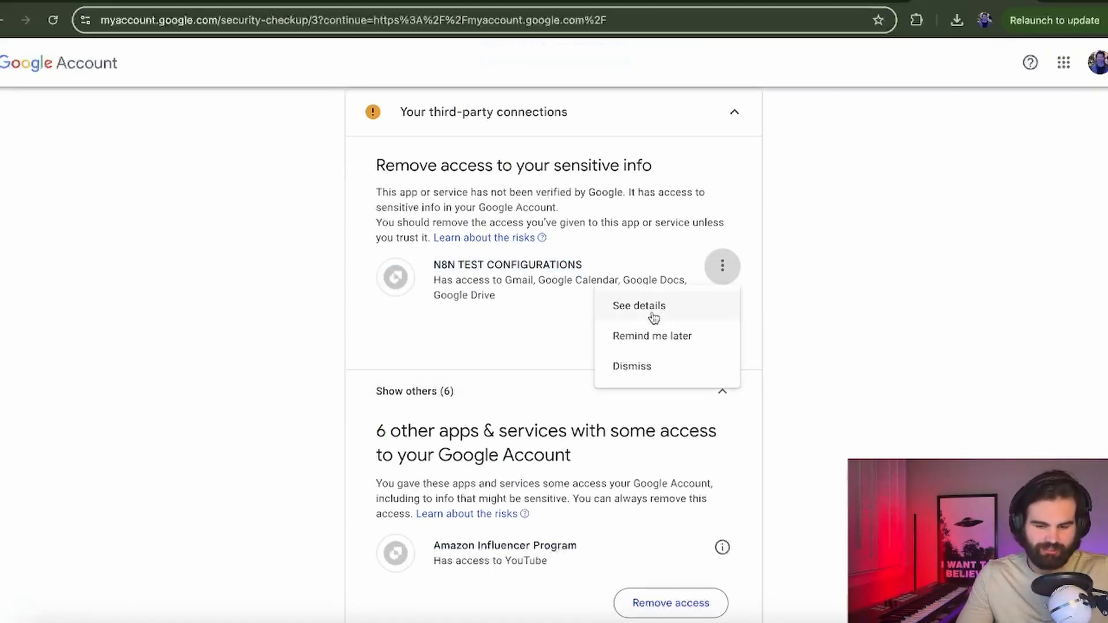
pyautogui.click(644, 365)
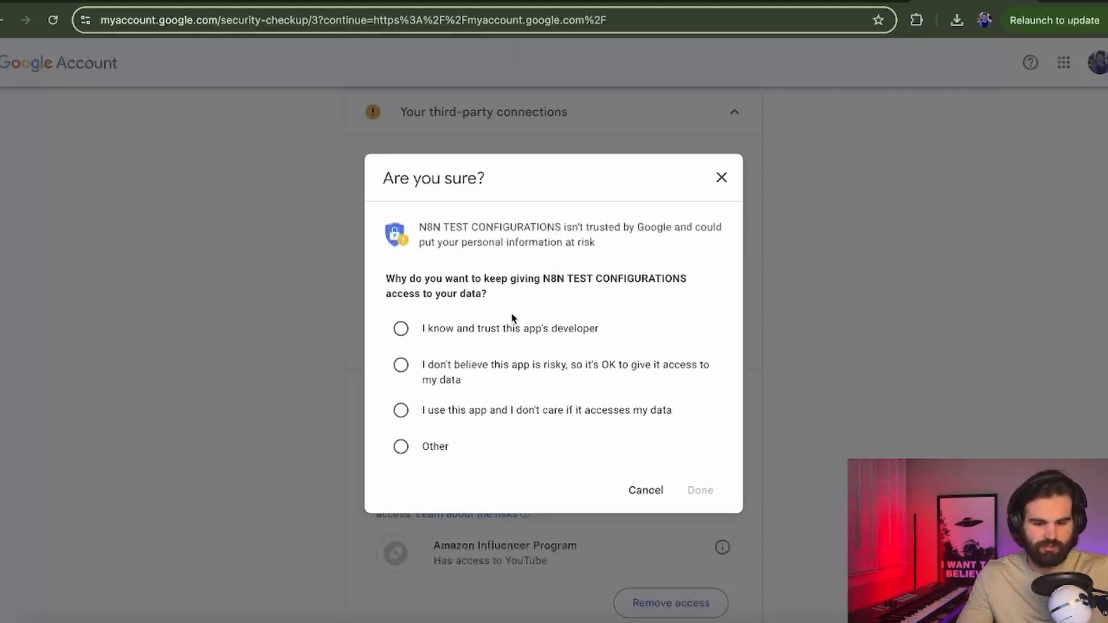
pyautogui.click(439, 329)
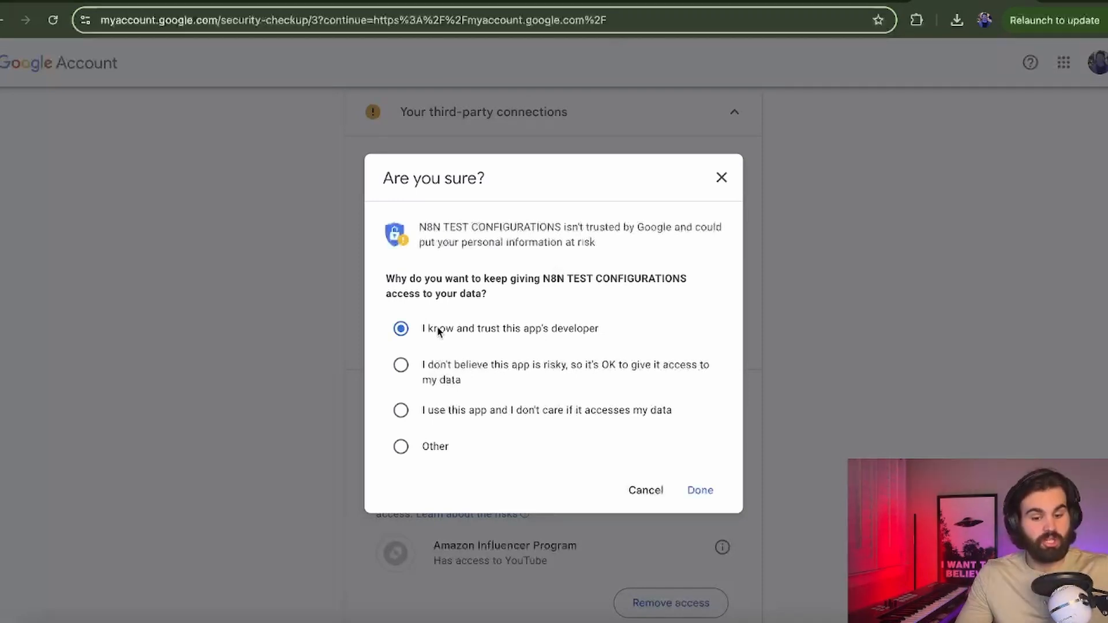
pyautogui.click(690, 490)
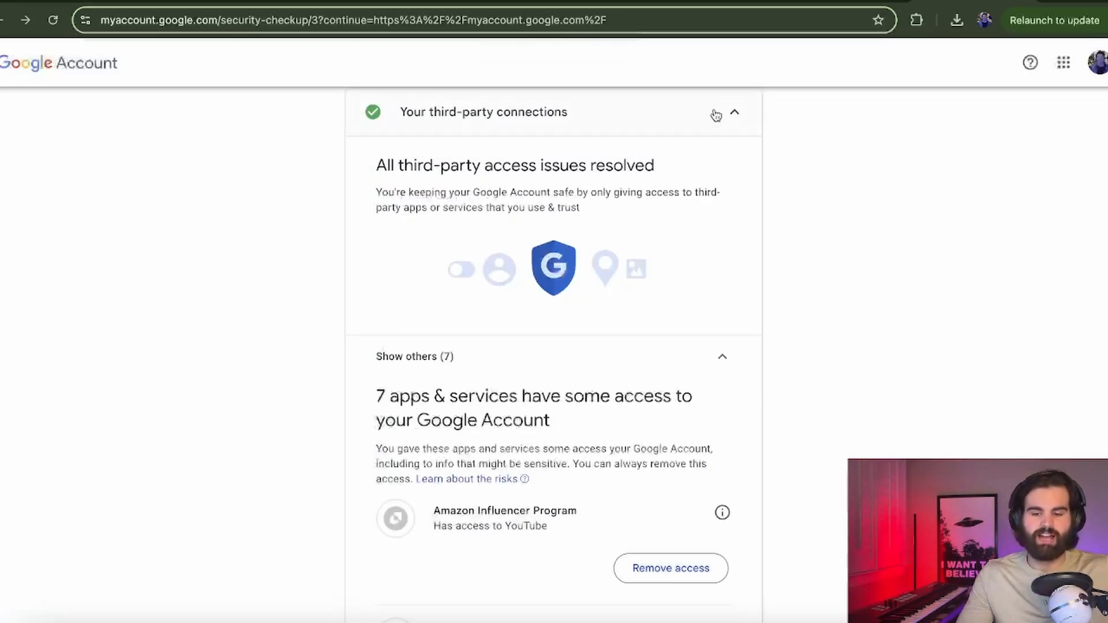
pyautogui.click(716, 115)
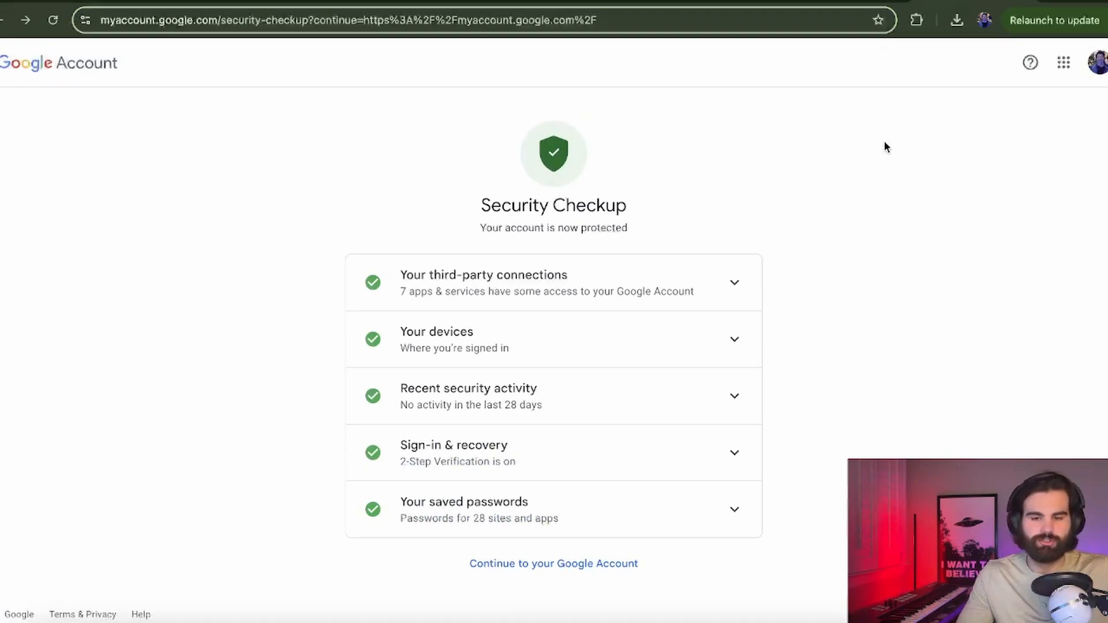
# Step: Test the YouTube upload node in n8n, then confirm 'Have a great day' appears in YouTube Studio
pyautogui.click(220, 2)
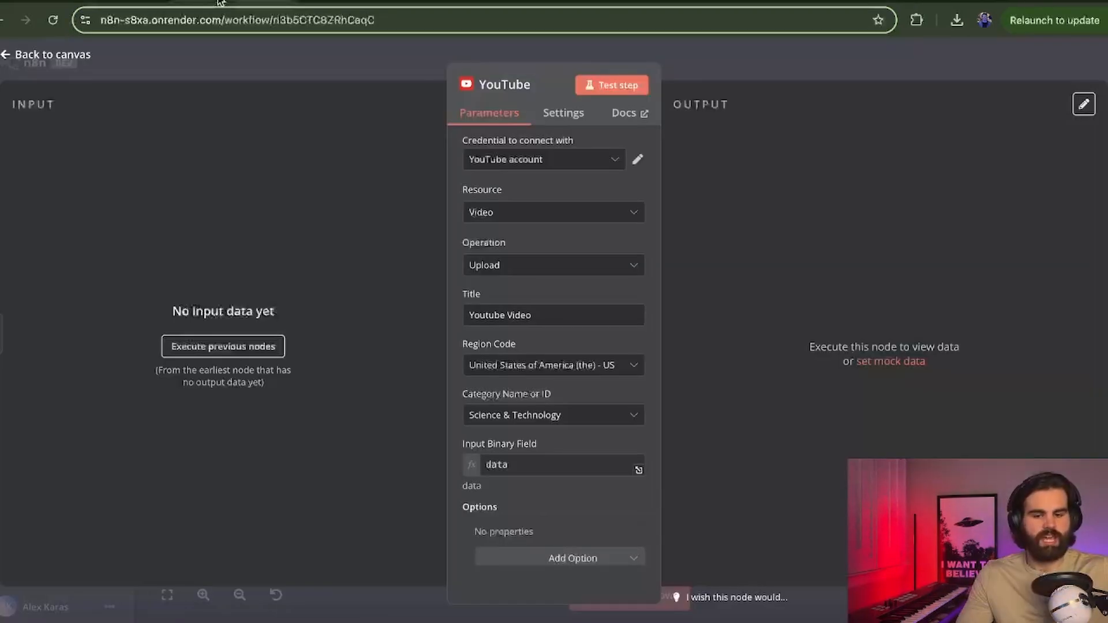
pyautogui.click(611, 99)
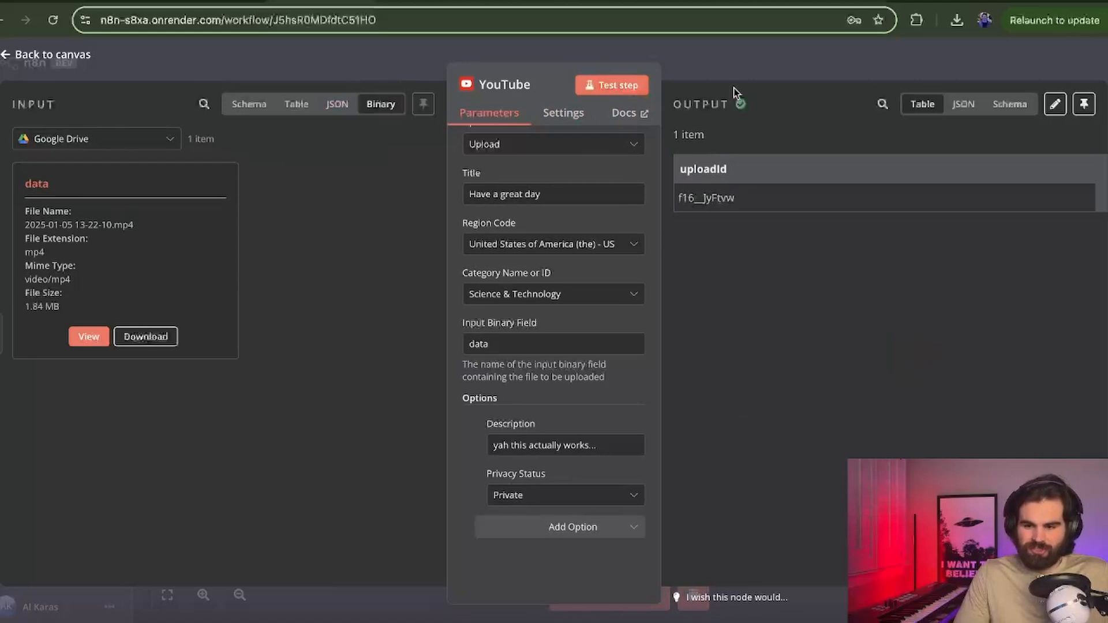
pyautogui.click(739, 1)
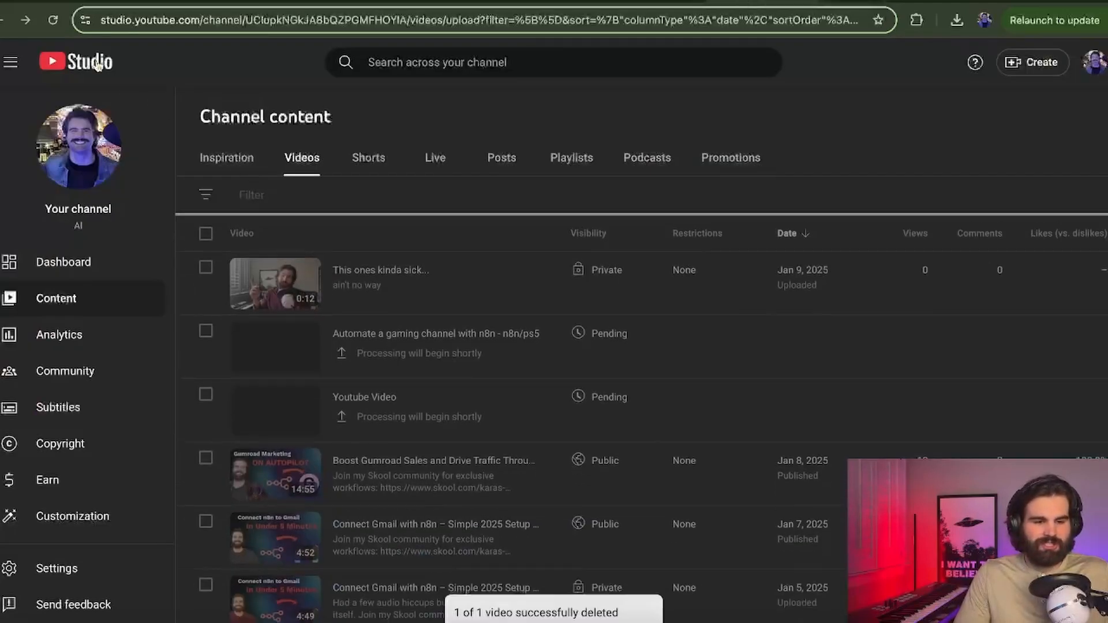